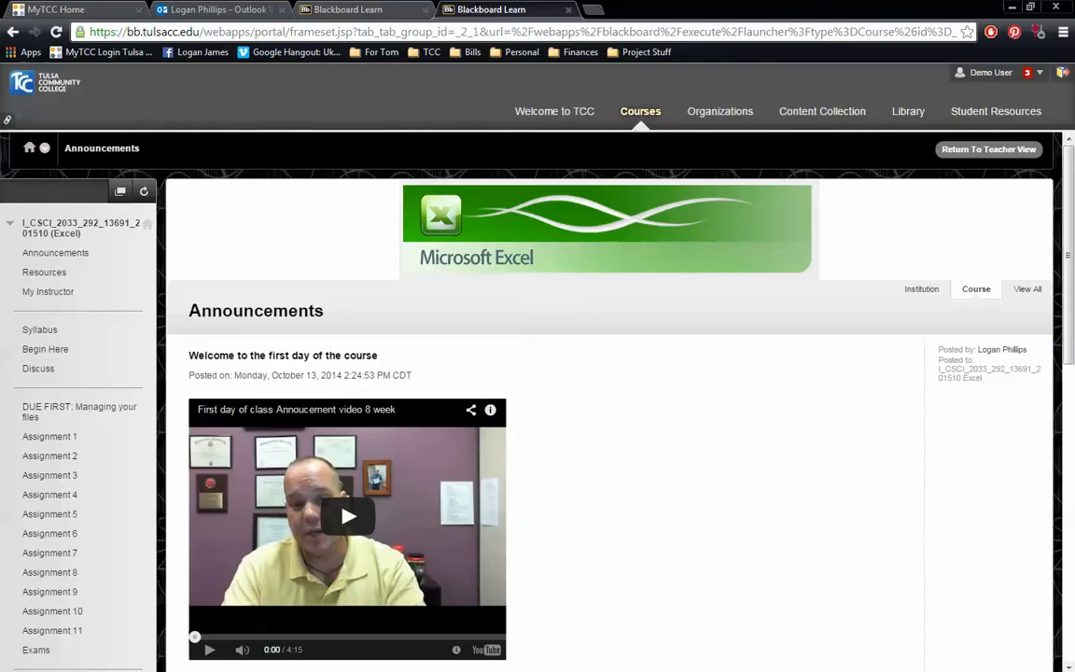
- Download Work Files Assignment 2.zip from the course's Assignment 2 page and open the archive
scroll(597, 305, down, 1)
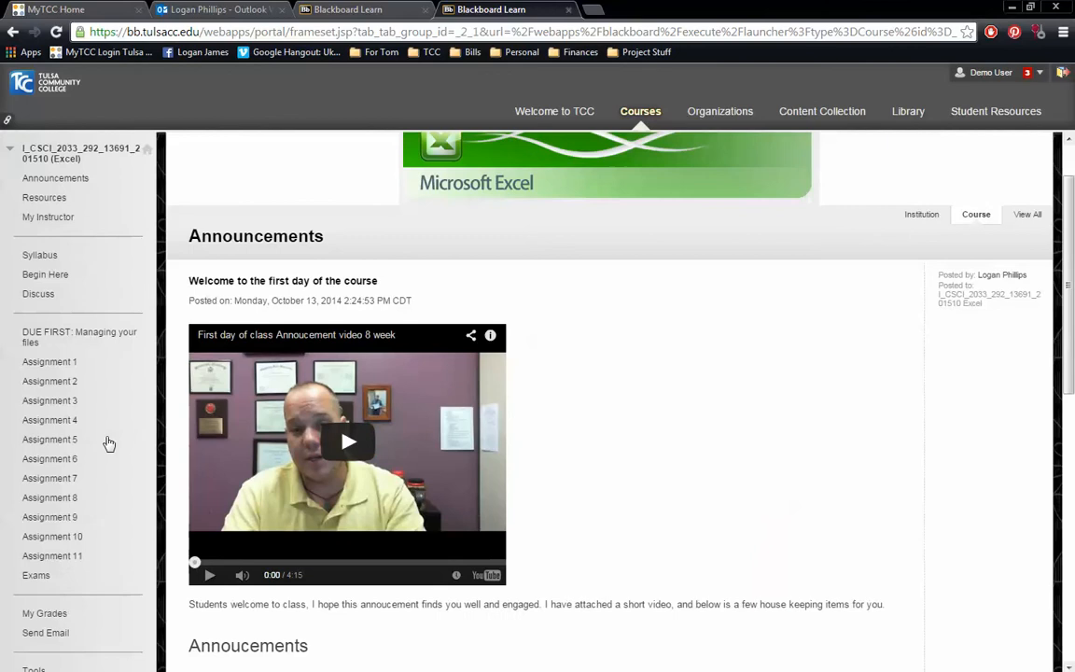
click(51, 382)
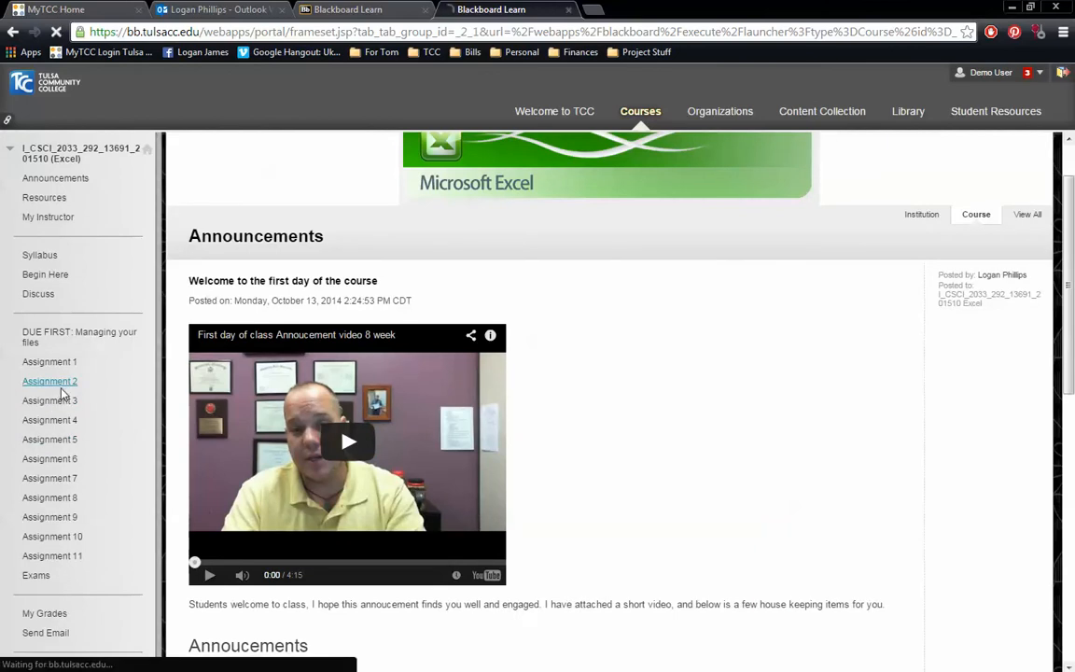
scroll(508, 341, down, 1)
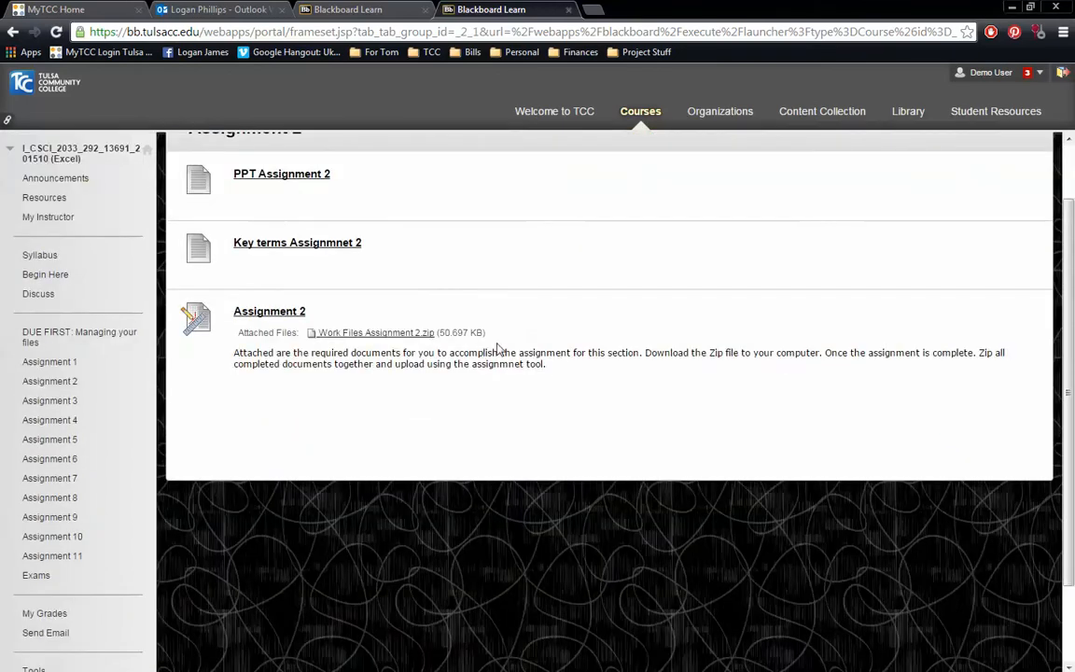
click(385, 334)
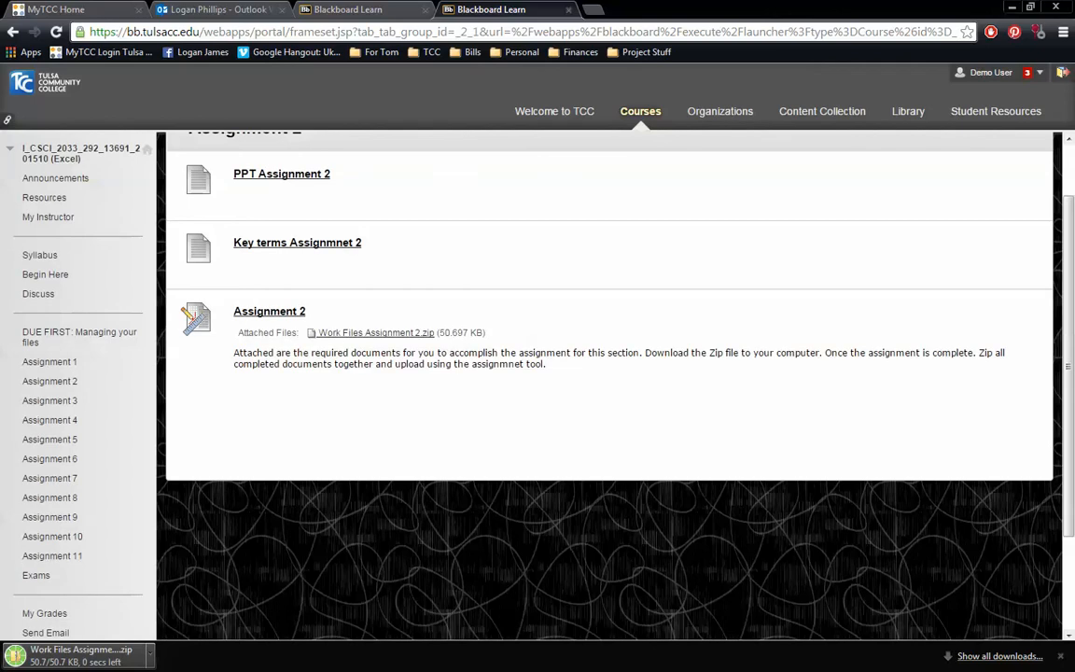
click(81, 655)
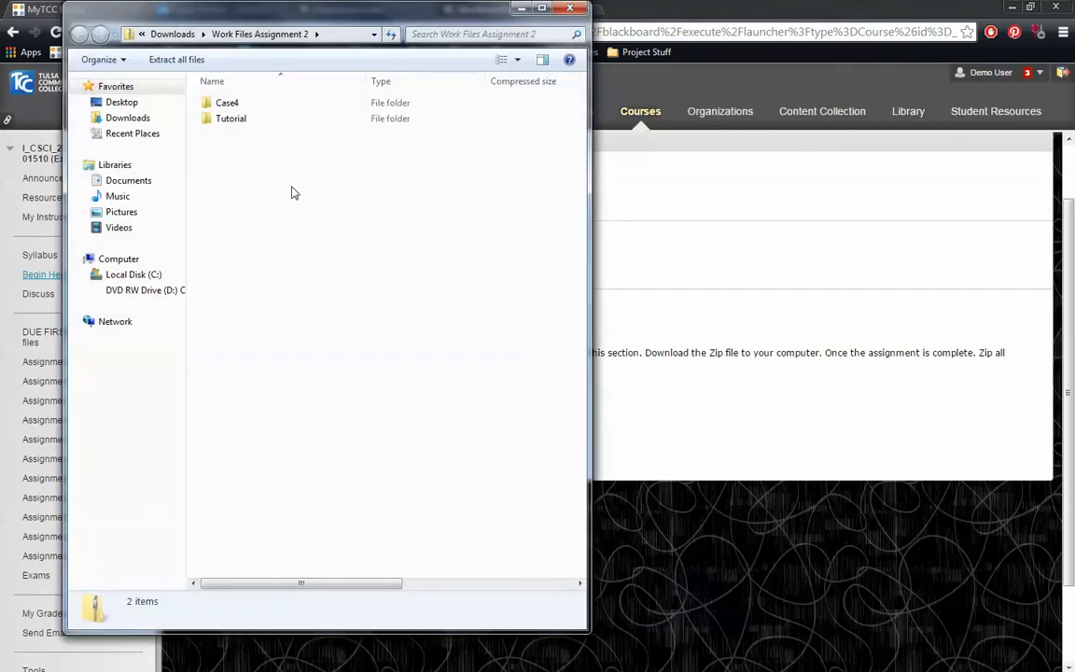
- Copy the Case4 folder from the Work Files Assignment 2 archive to the desktop
click(227, 103)
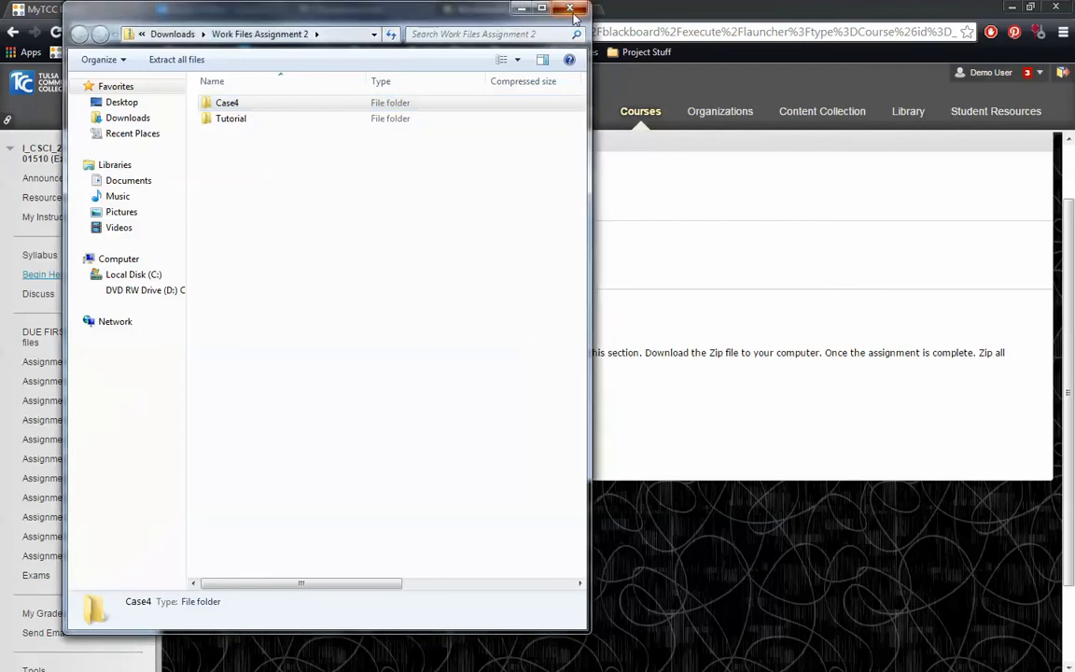
click(522, 8)
click(1012, 7)
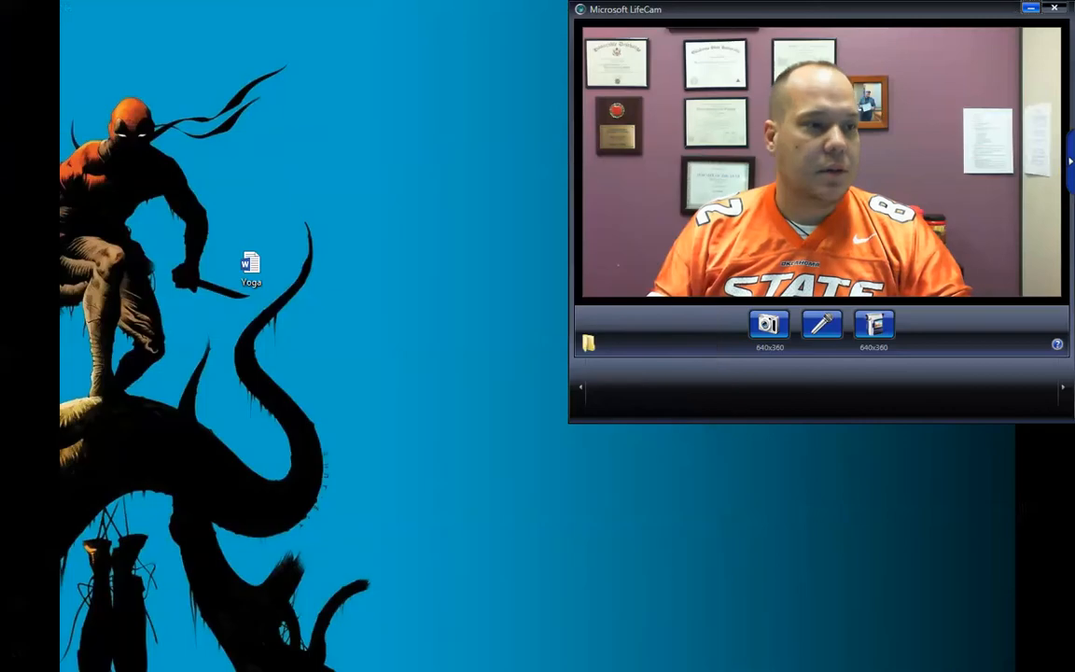
click(263, 269)
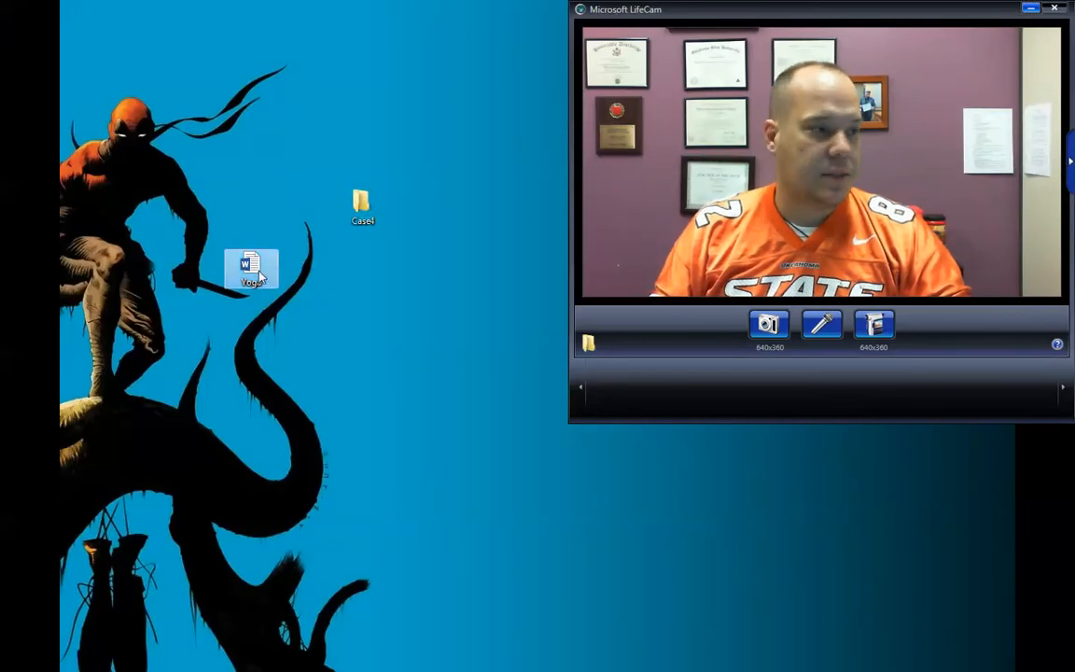
- Open the Case4 folder's grading rubric in Word, review its requirements for Tutorial 2, Case Problem 4, and close it
drag(264, 270, 373, 291)
click(370, 369)
double_click(362, 269)
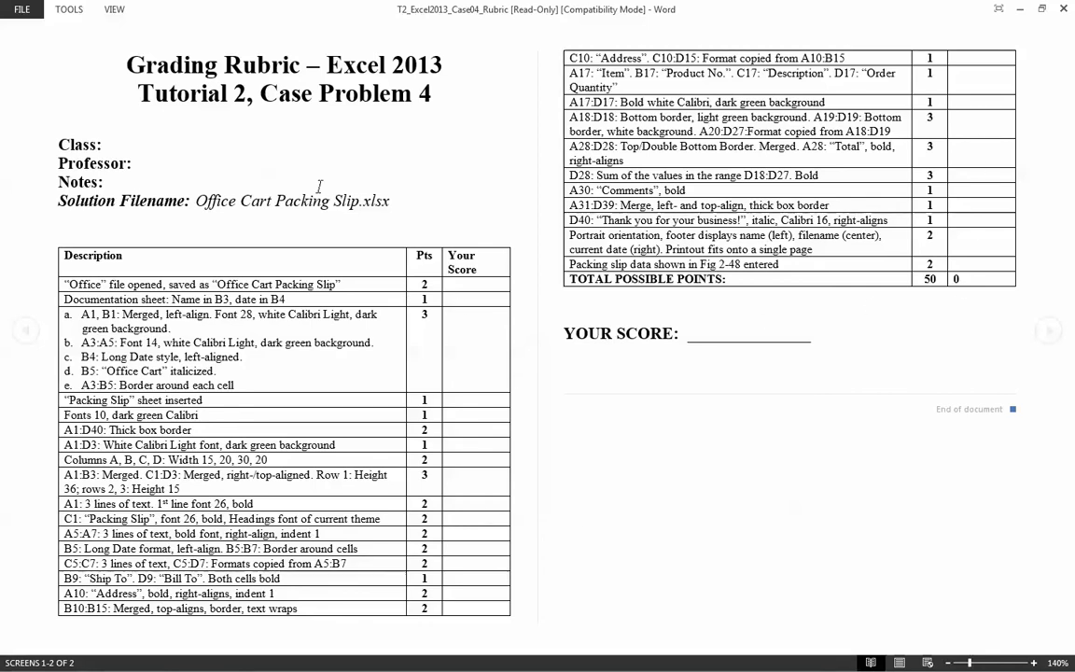
click(1063, 9)
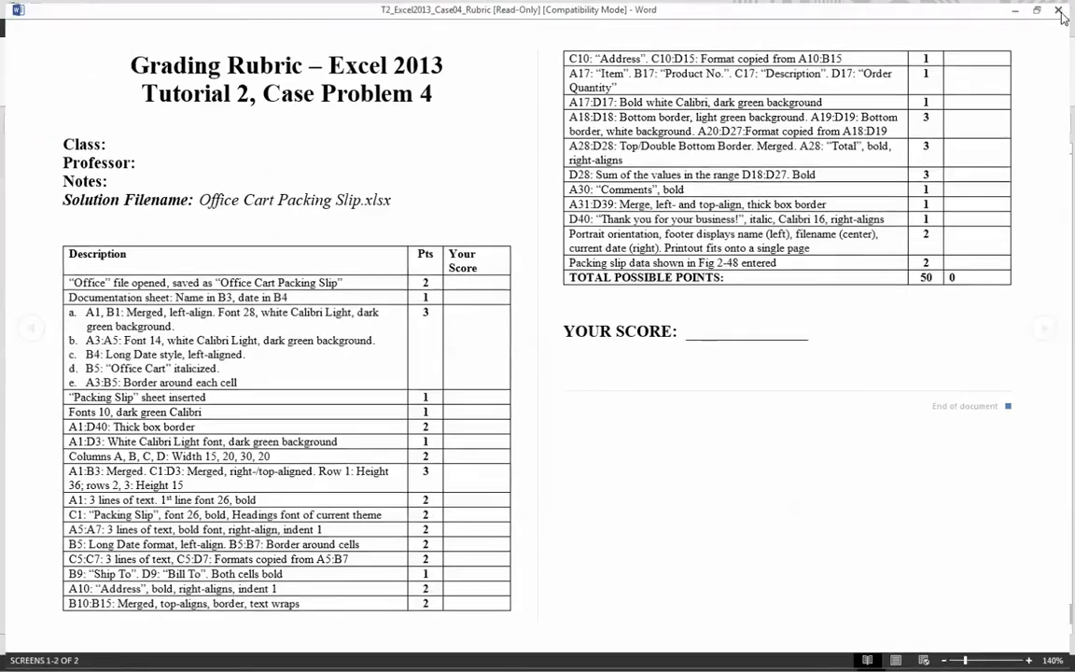
- Save the Office workbook in Excel to the Desktop as an Excel Workbook named Office Cart Packing Slip1
click(466, 364)
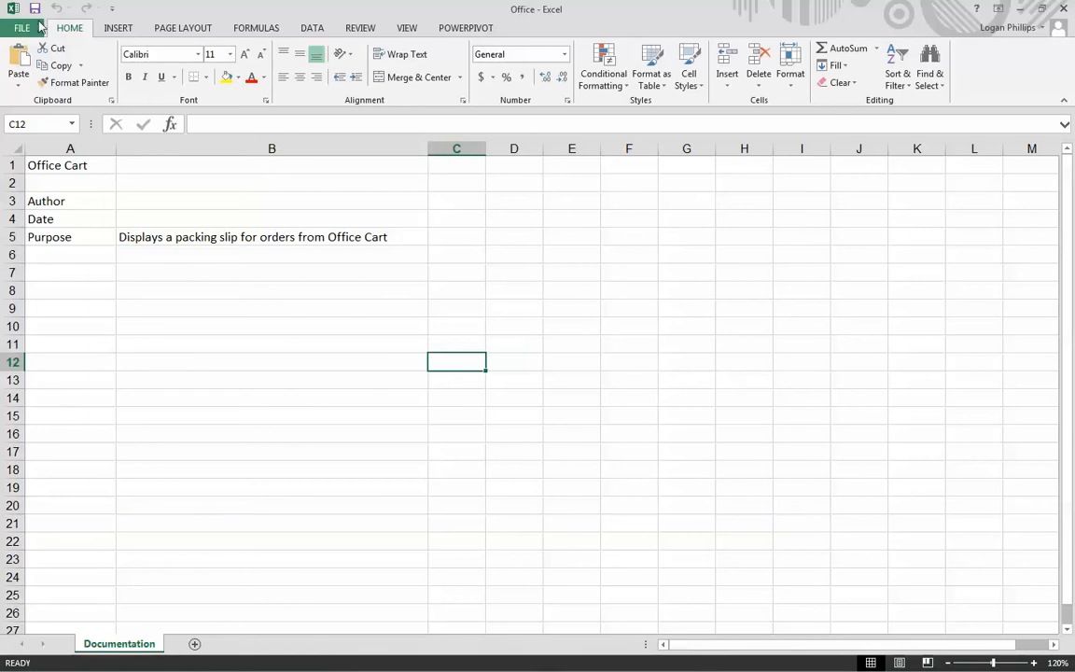
key(alt+f)
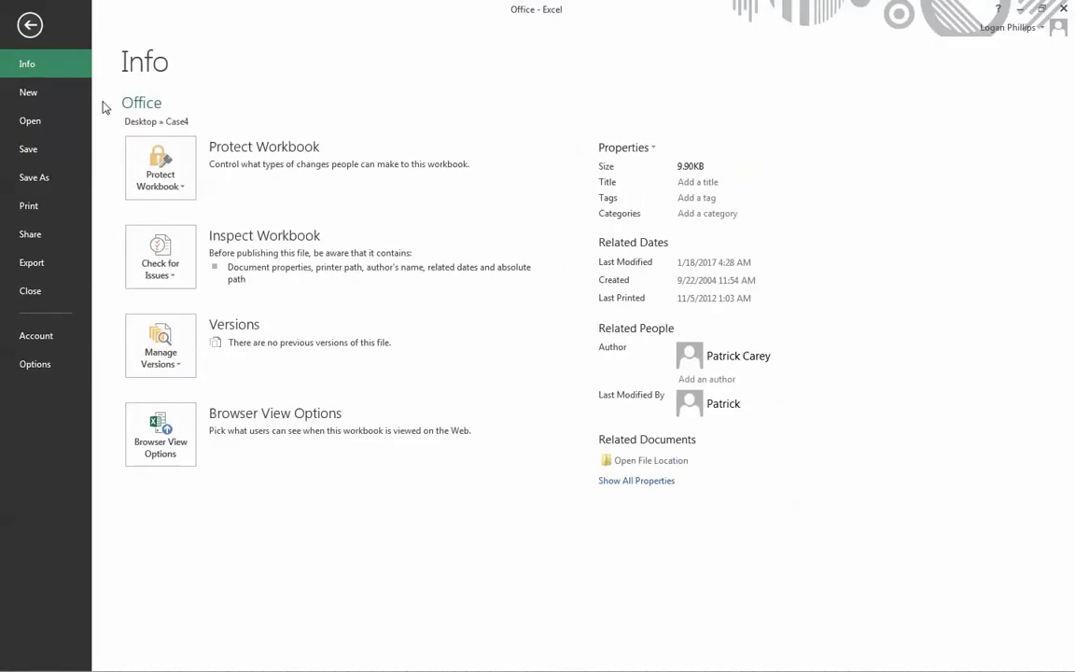
click(56, 179)
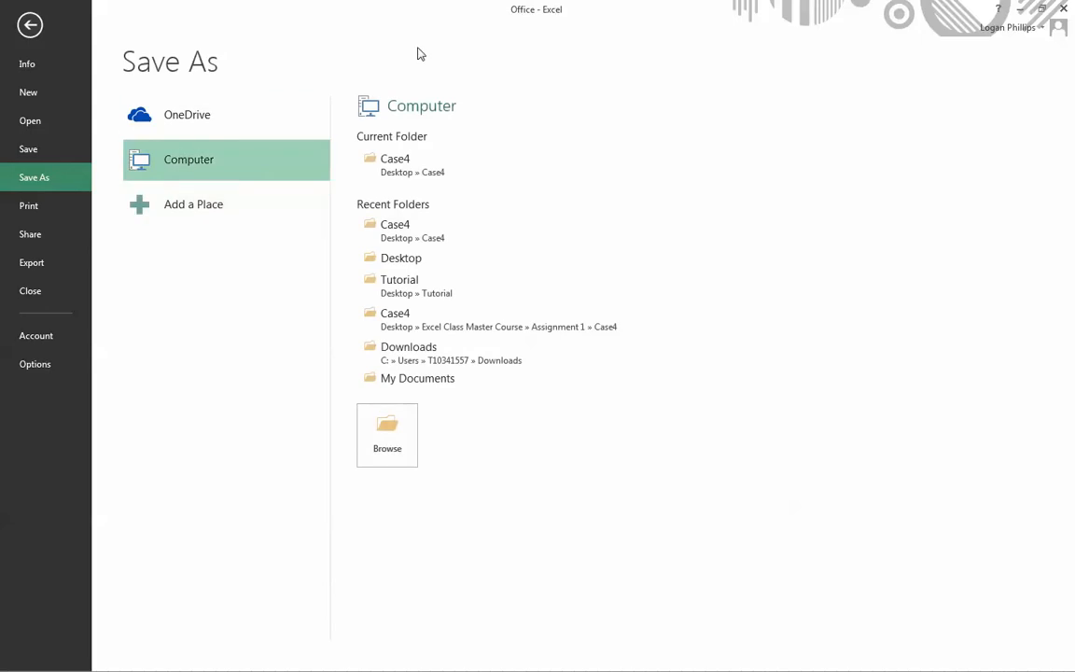
click(419, 267)
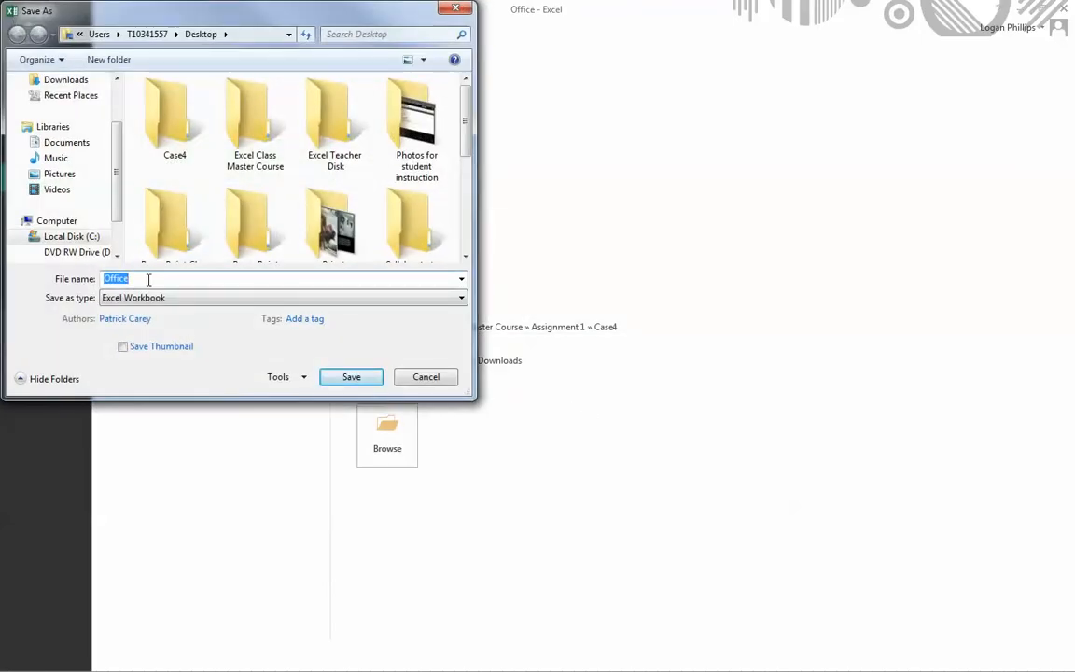
text(Off)
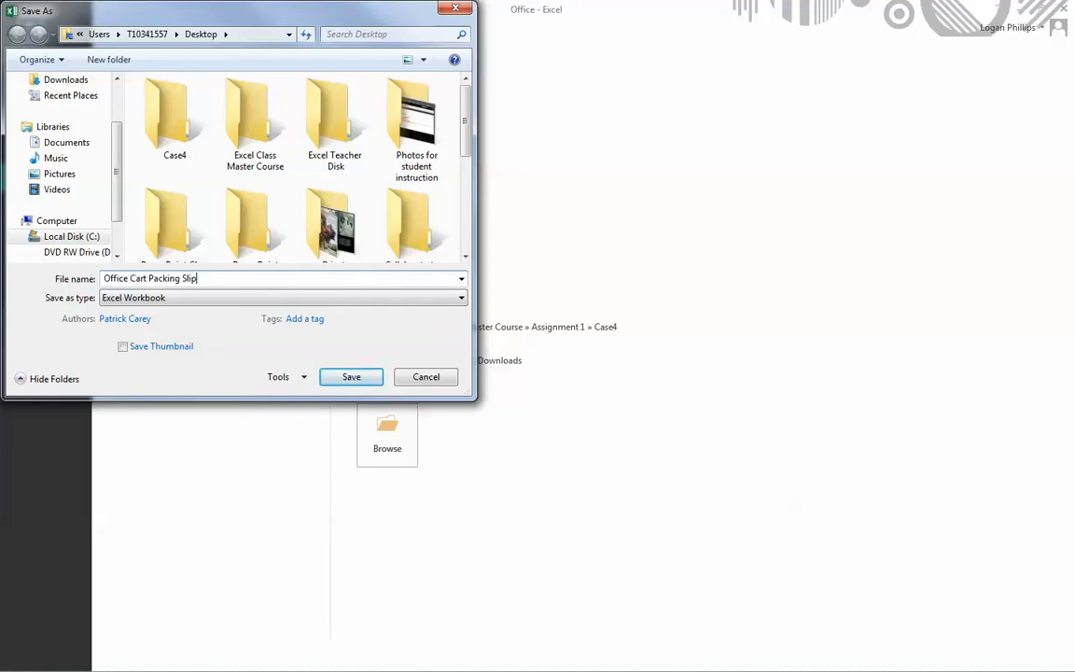
click(347, 379)
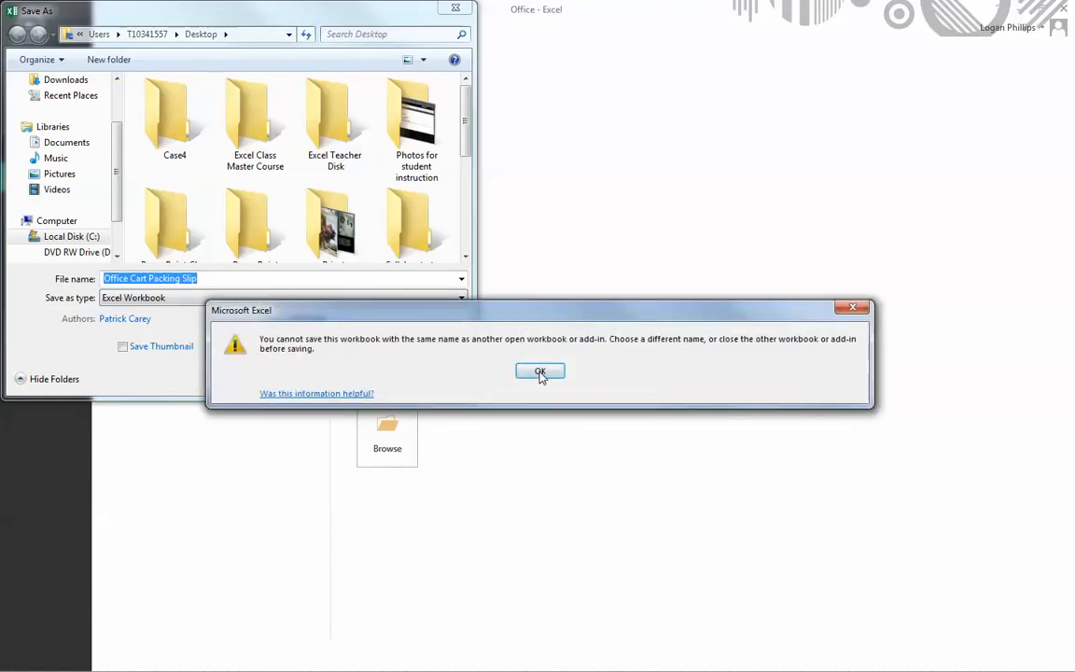
click(539, 373)
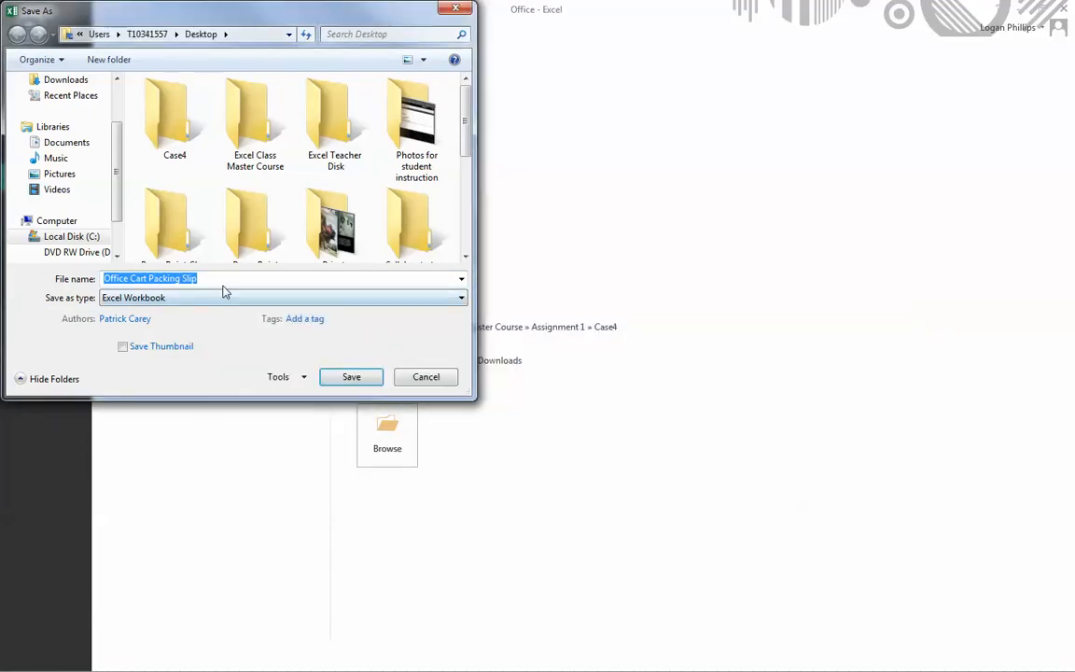
click(223, 279)
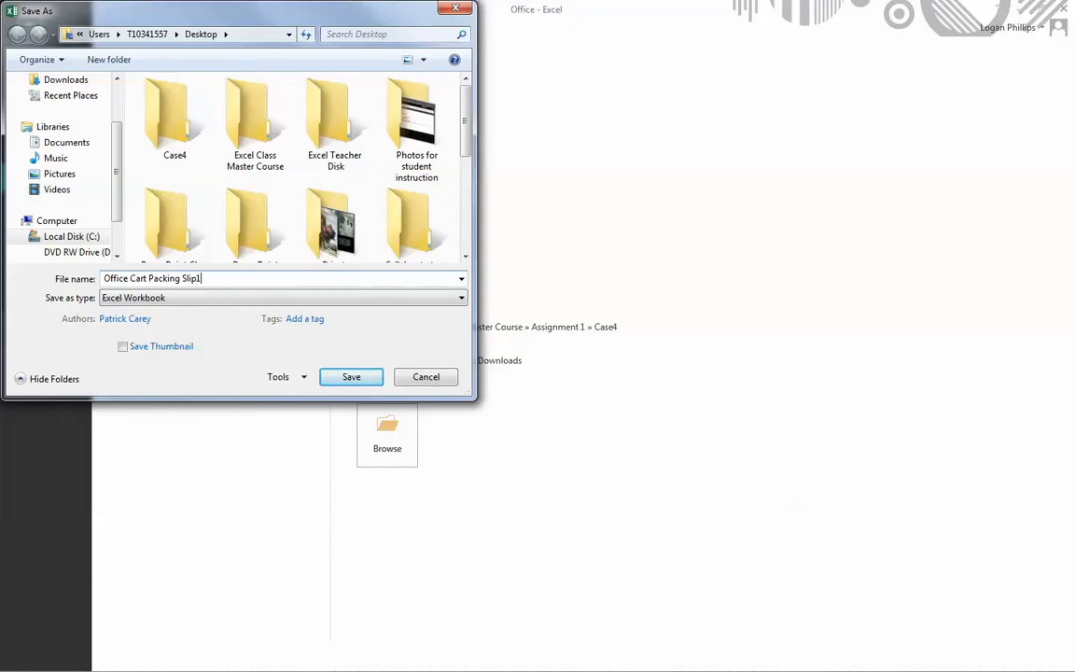
click(351, 376)
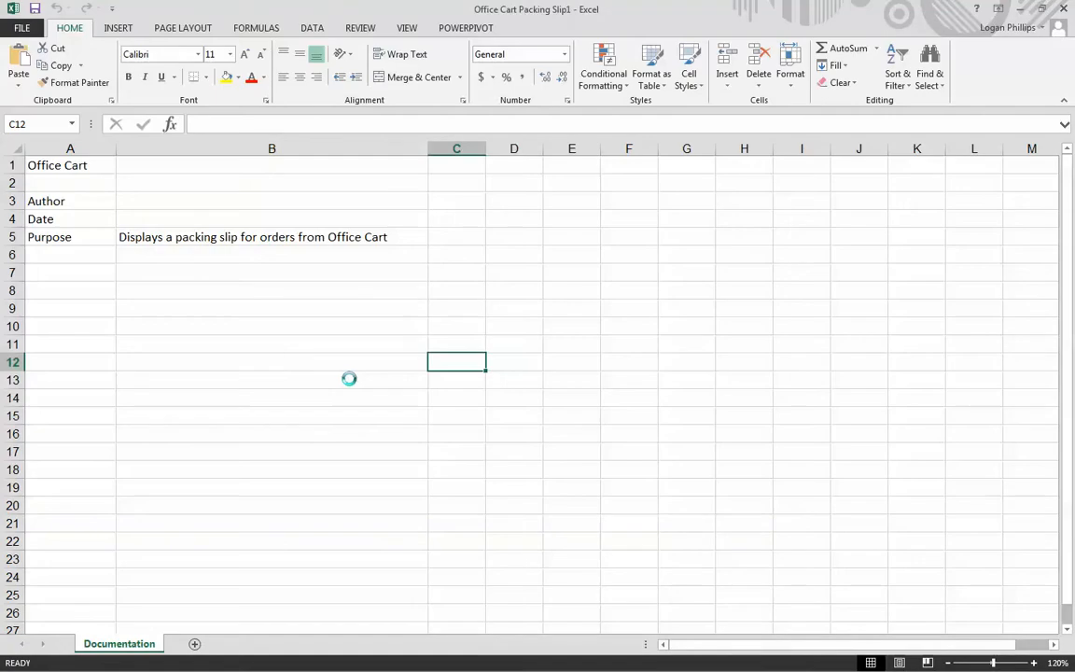
click(468, 286)
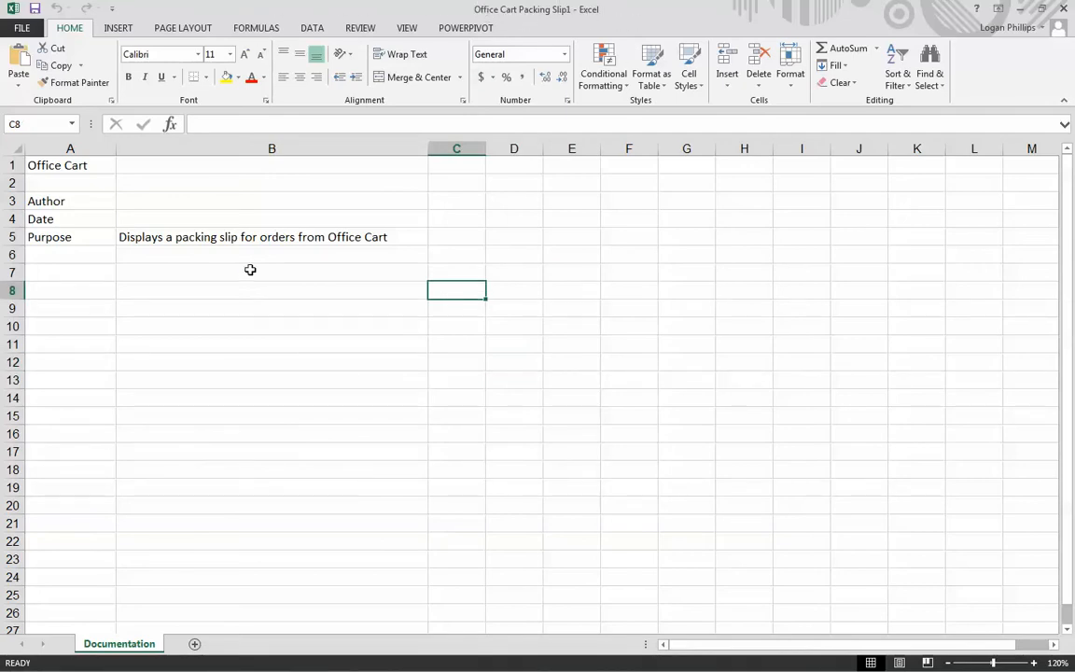
click(157, 346)
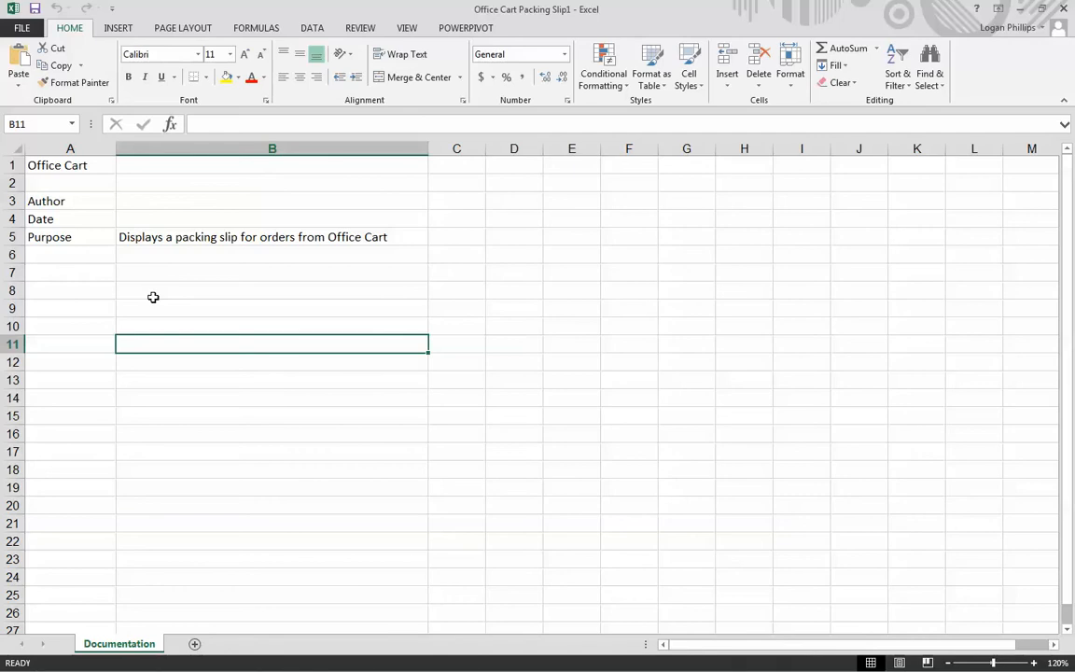
click(434, 353)
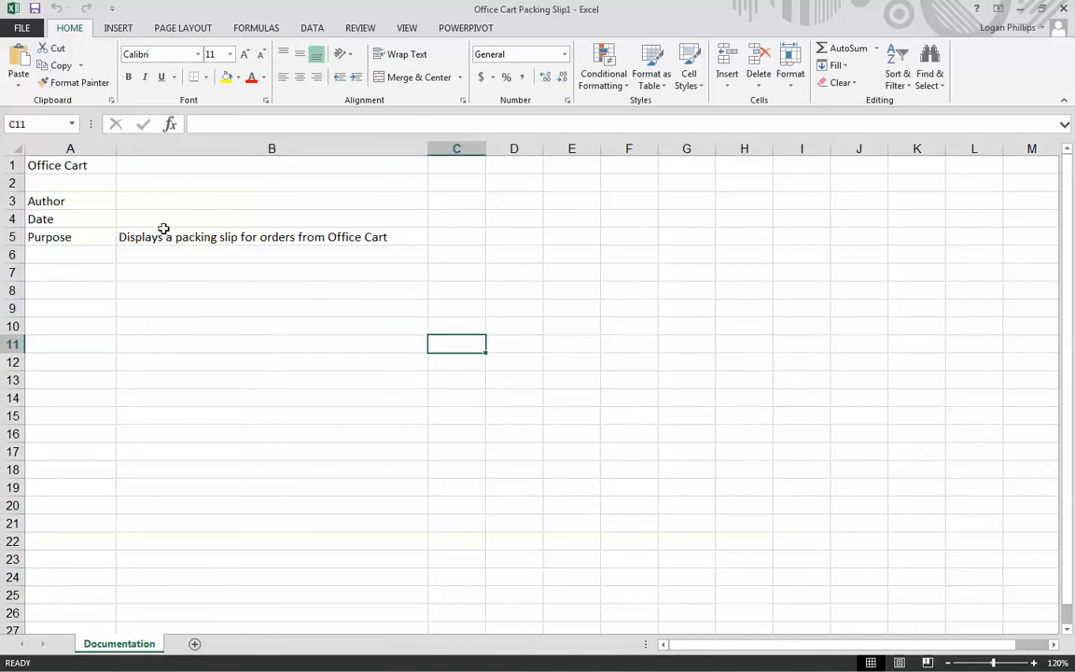
- Enter the author's name in cell B3 and the October 17 date in cell B4 of the Documentation sheet
click(183, 150)
click(171, 201)
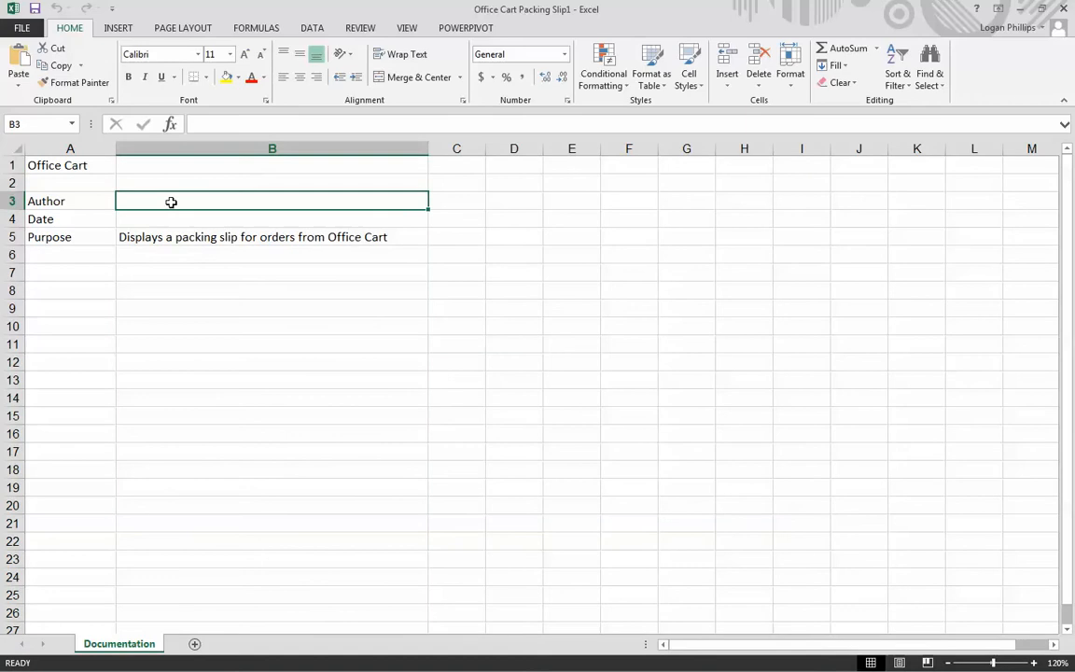
text(Mr. P.)
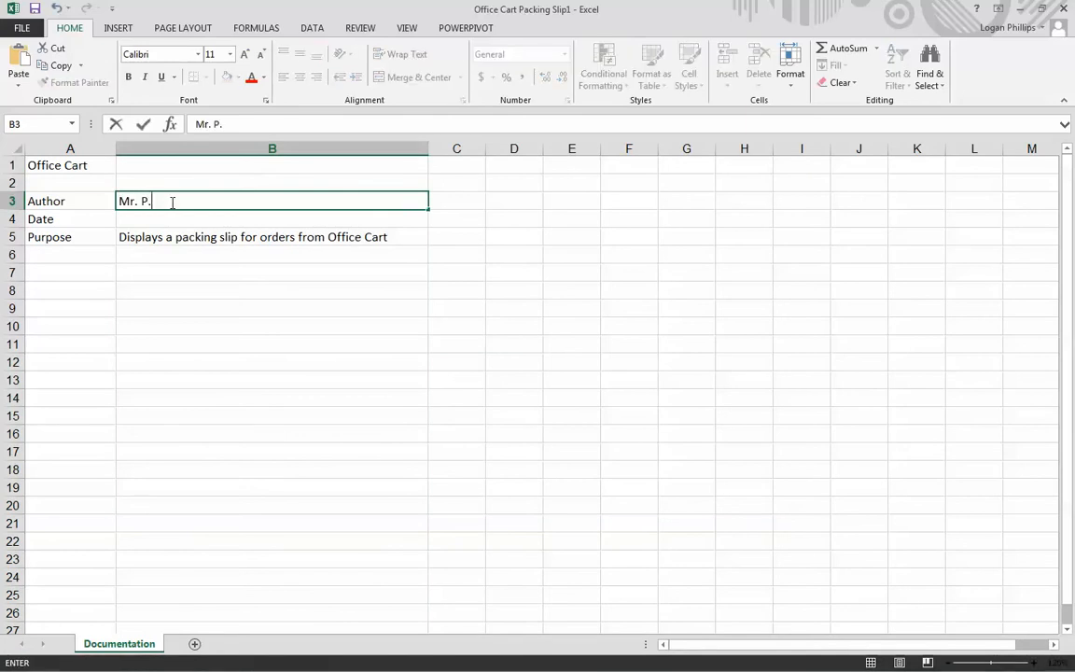
key(Return)
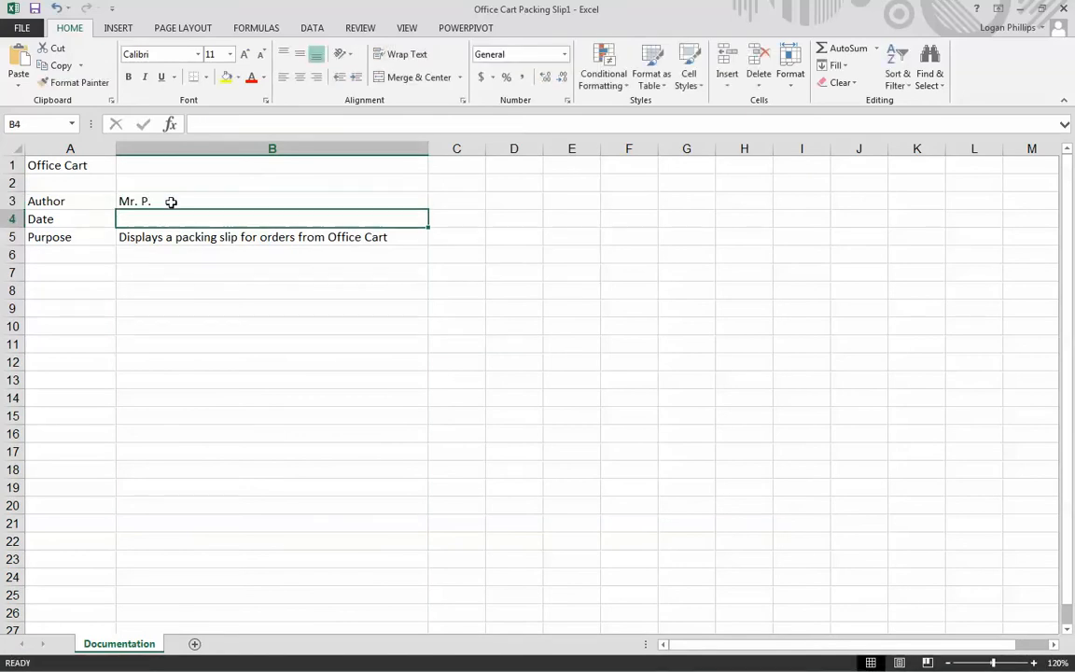
text(10/17/)
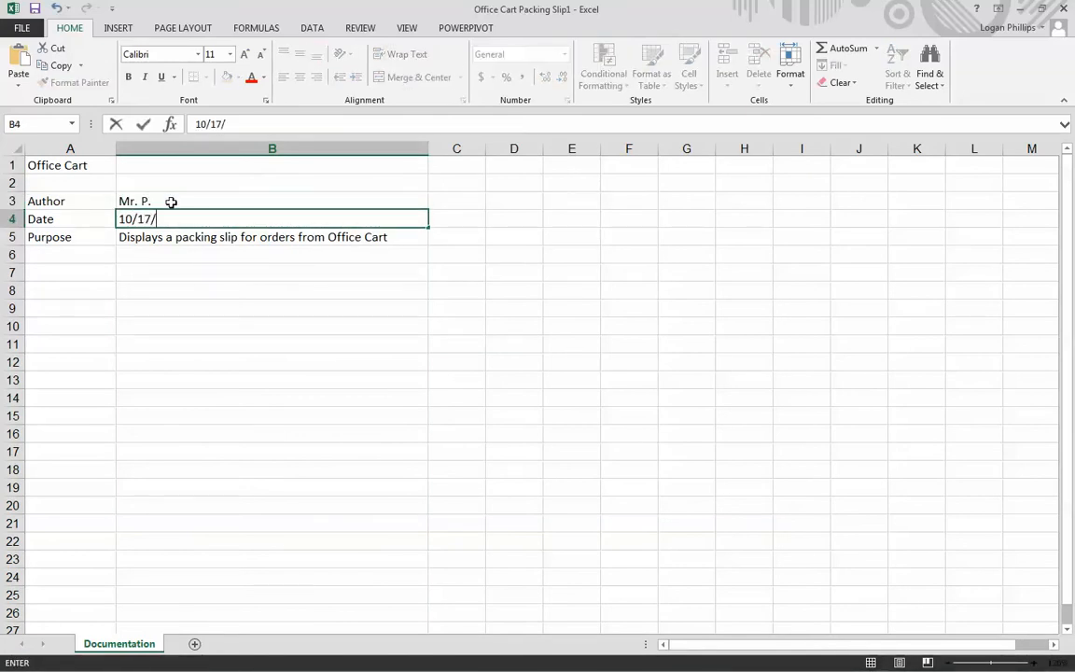
text(2014)
key(Return)
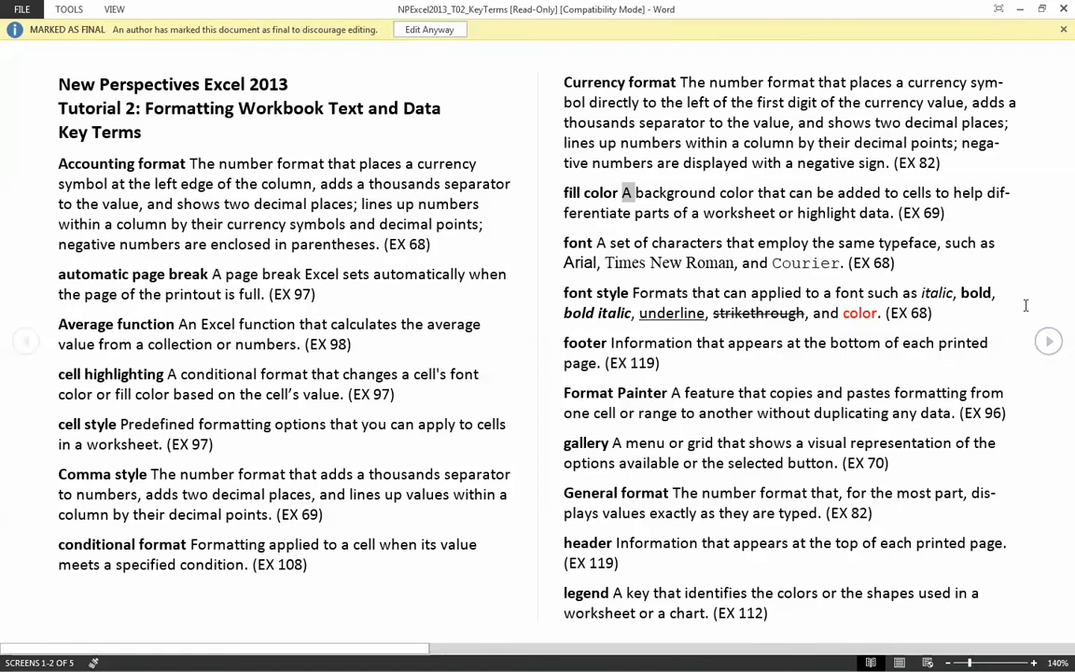
- Look through the Tutorial 2 formatting definitions in the NPExcel2013_T02_KeyTerms document in Word
click(1049, 342)
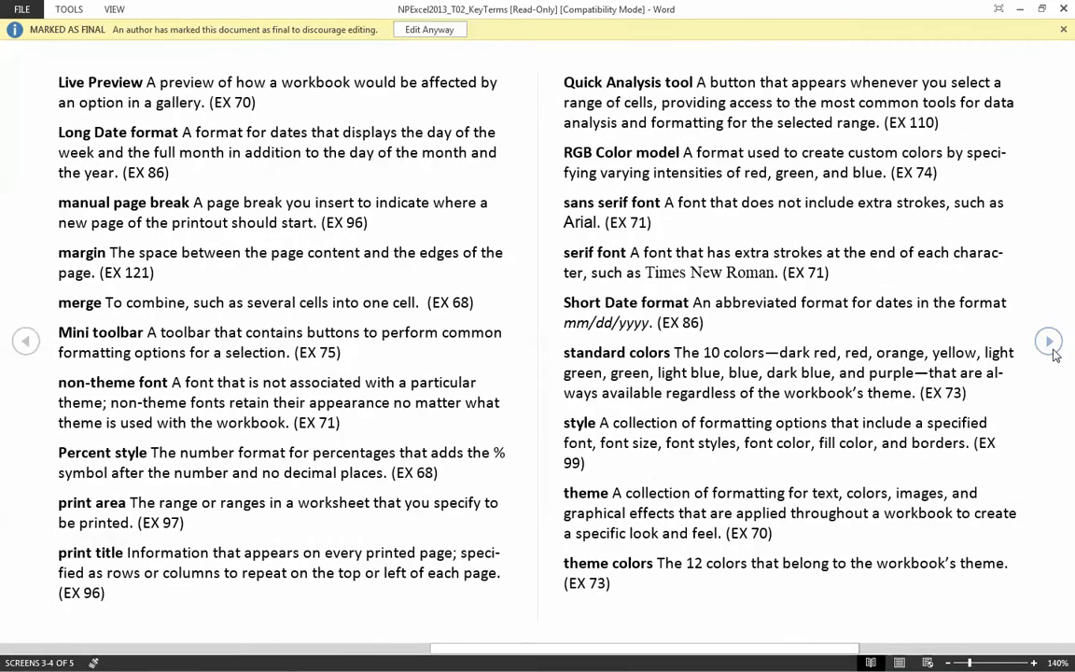
click(1053, 352)
click(25, 341)
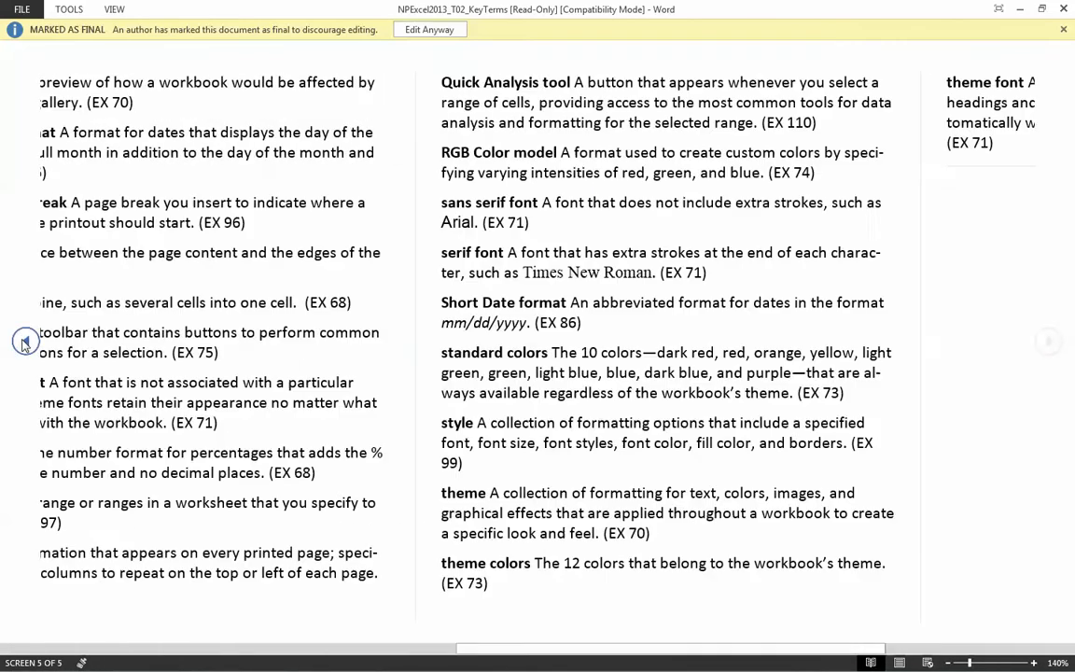
click(25, 341)
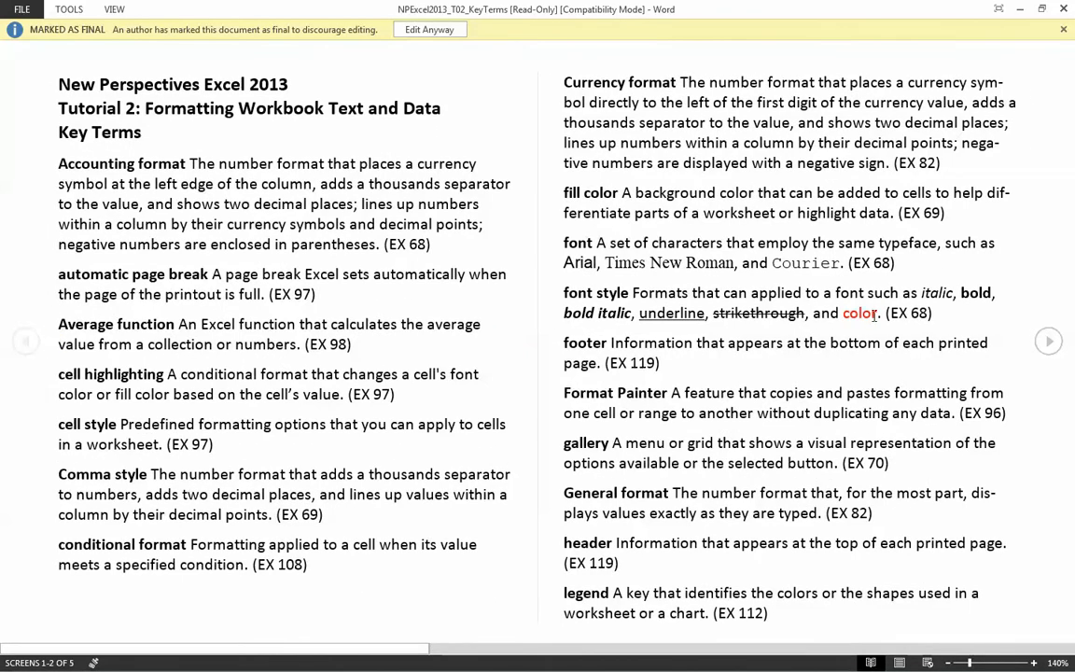
click(1050, 340)
click(1054, 347)
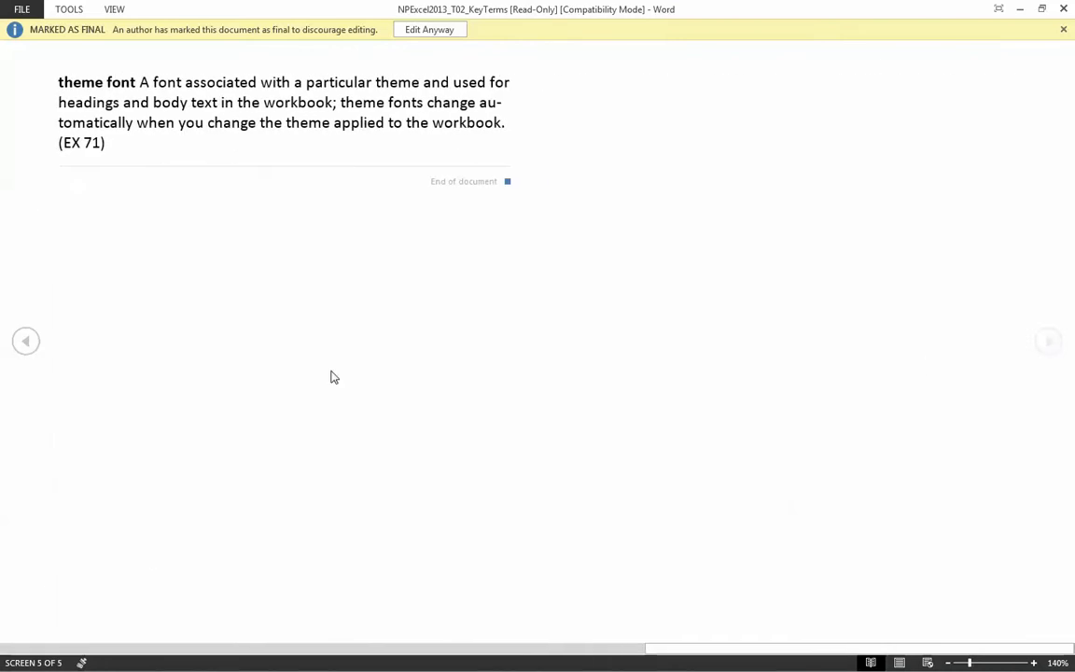
click(22, 342)
click(22, 343)
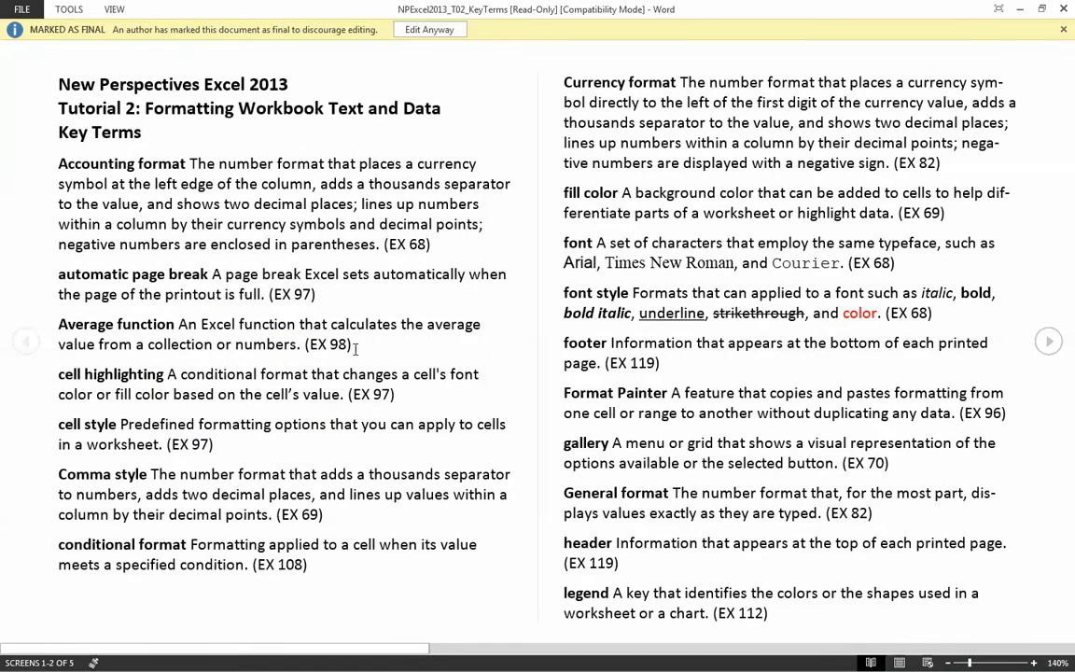
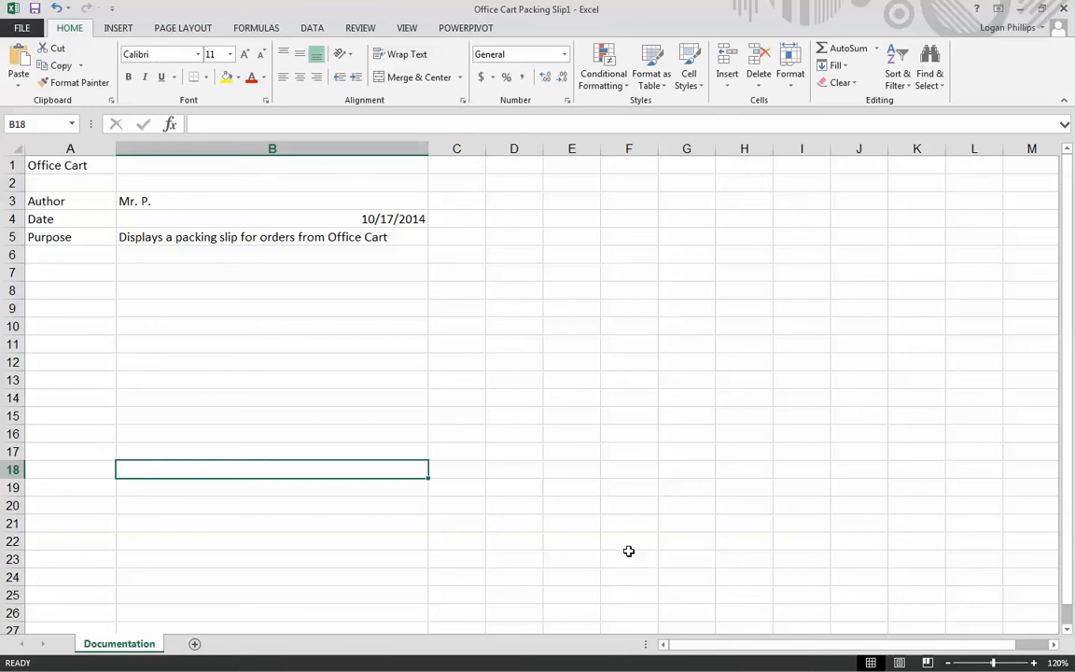
- Merge cells A1:B1 of the Documentation sheet without centering the Office Cart heading
click(523, 402)
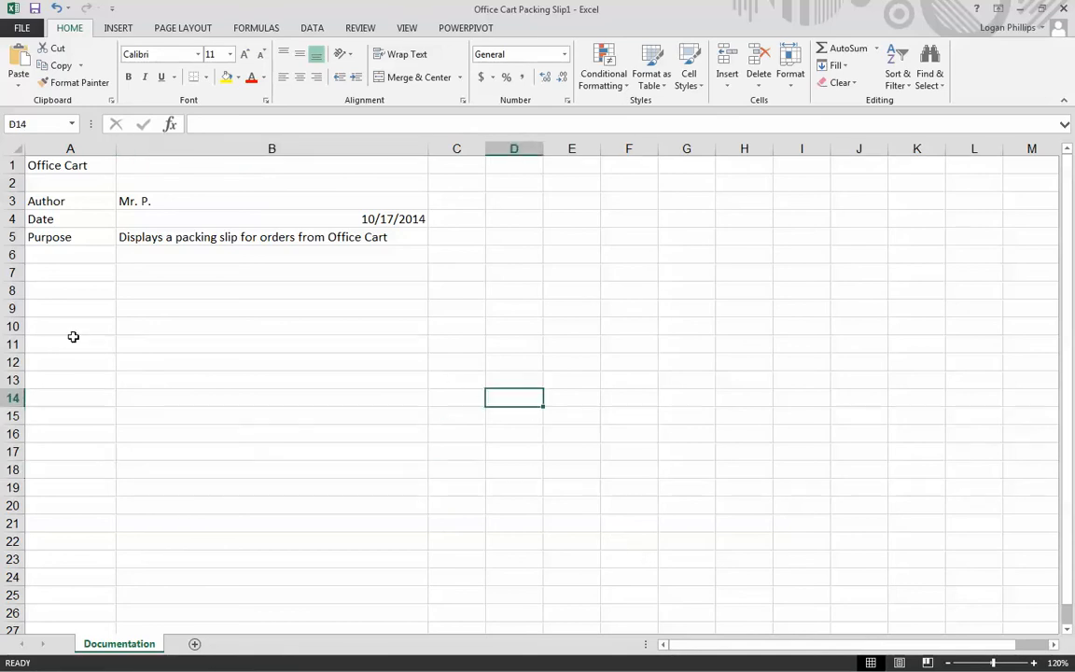
drag(93, 165, 179, 161)
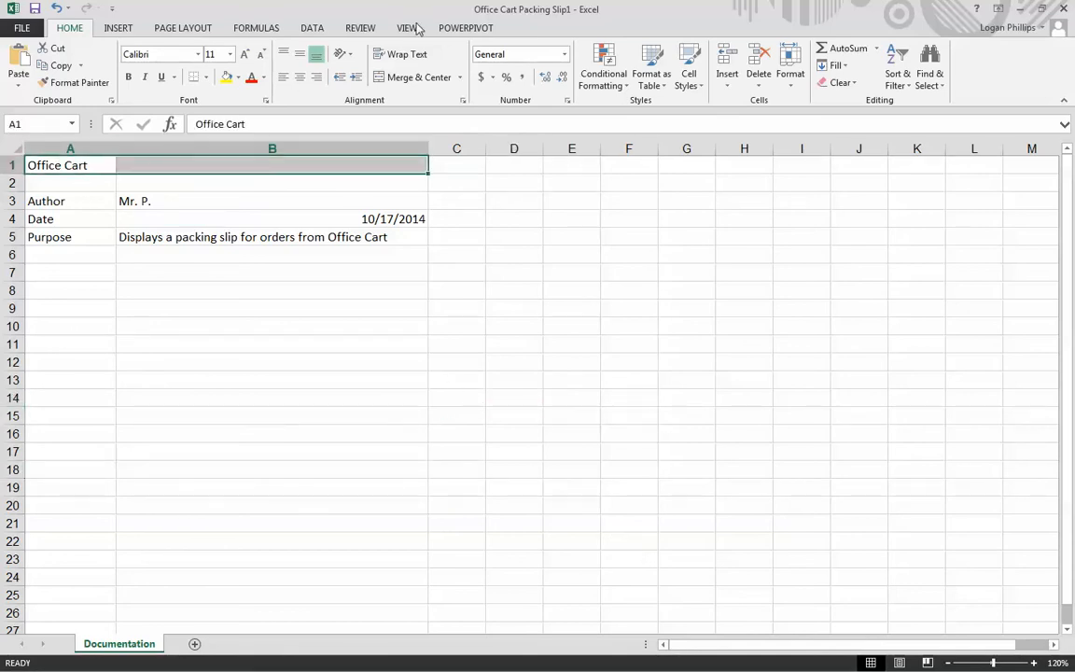
click(459, 78)
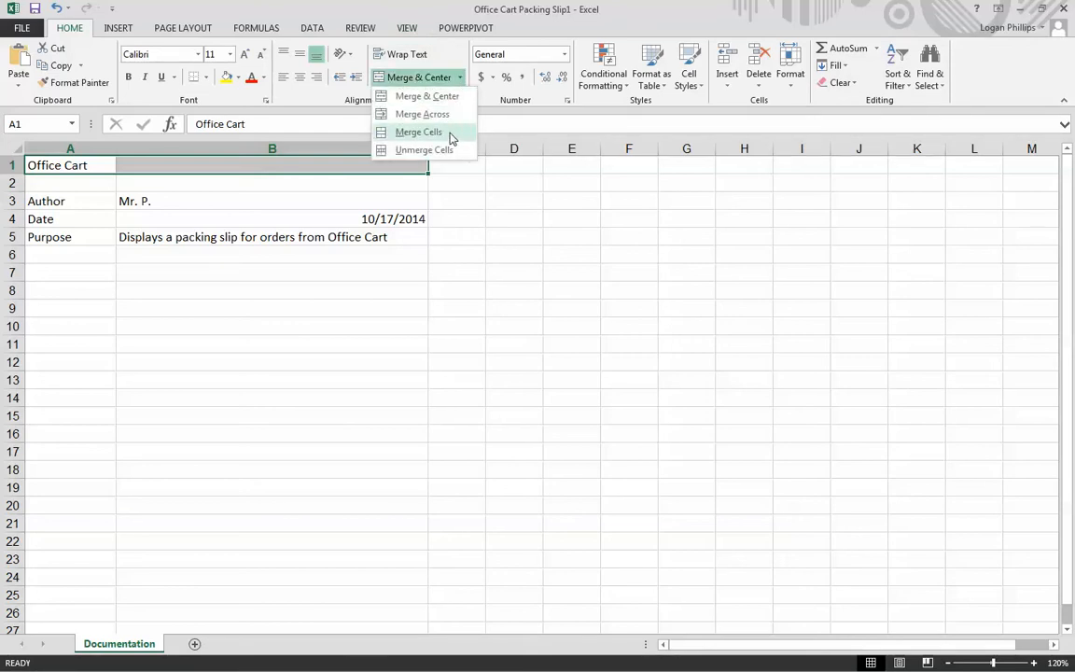
click(447, 137)
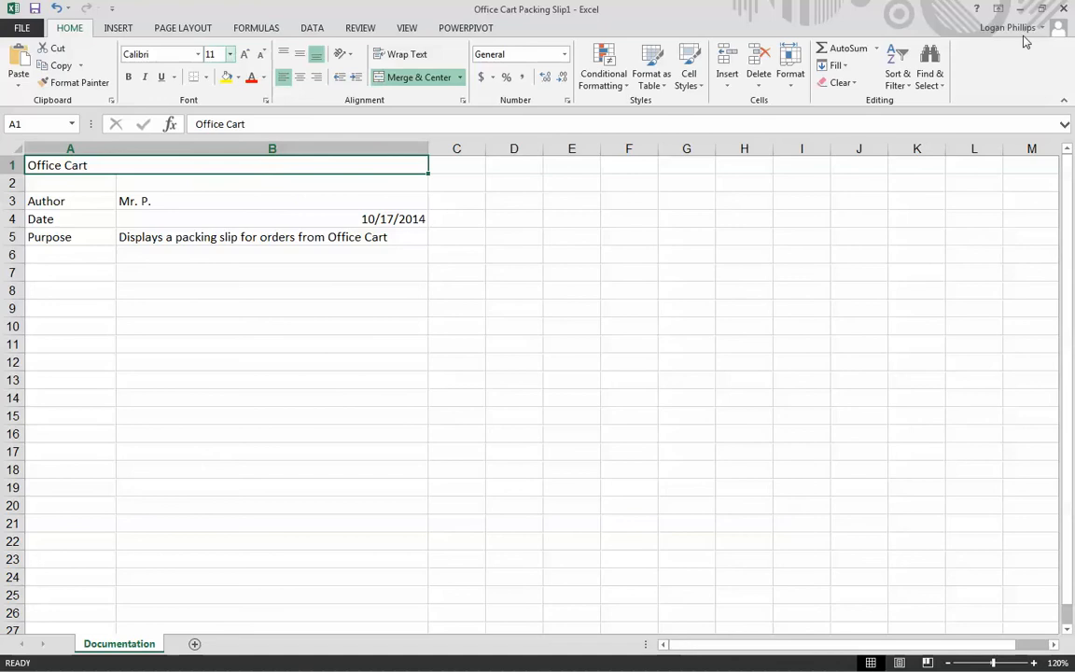
- Set the Office Cart heading in A1 to font size 28 and a white font color
click(230, 54)
click(212, 241)
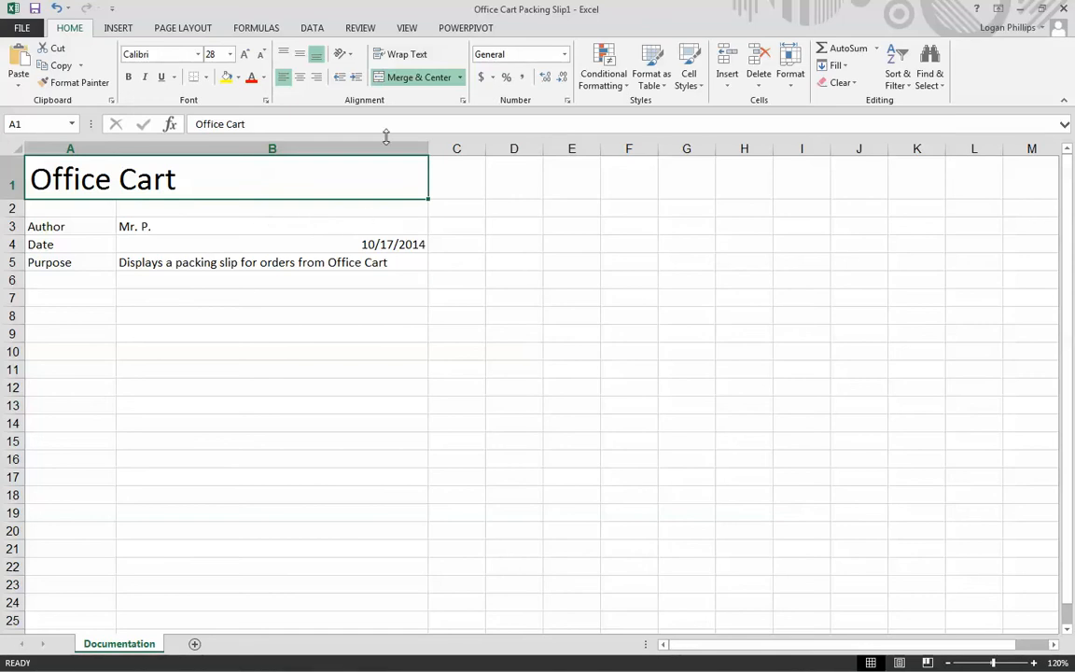
click(263, 77)
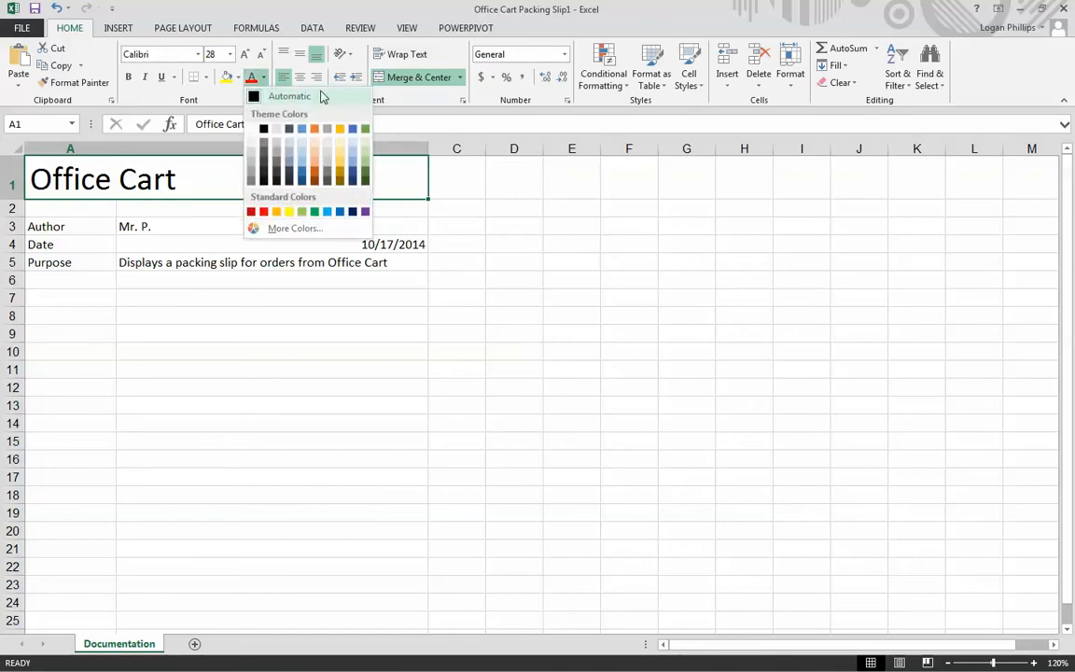
click(253, 131)
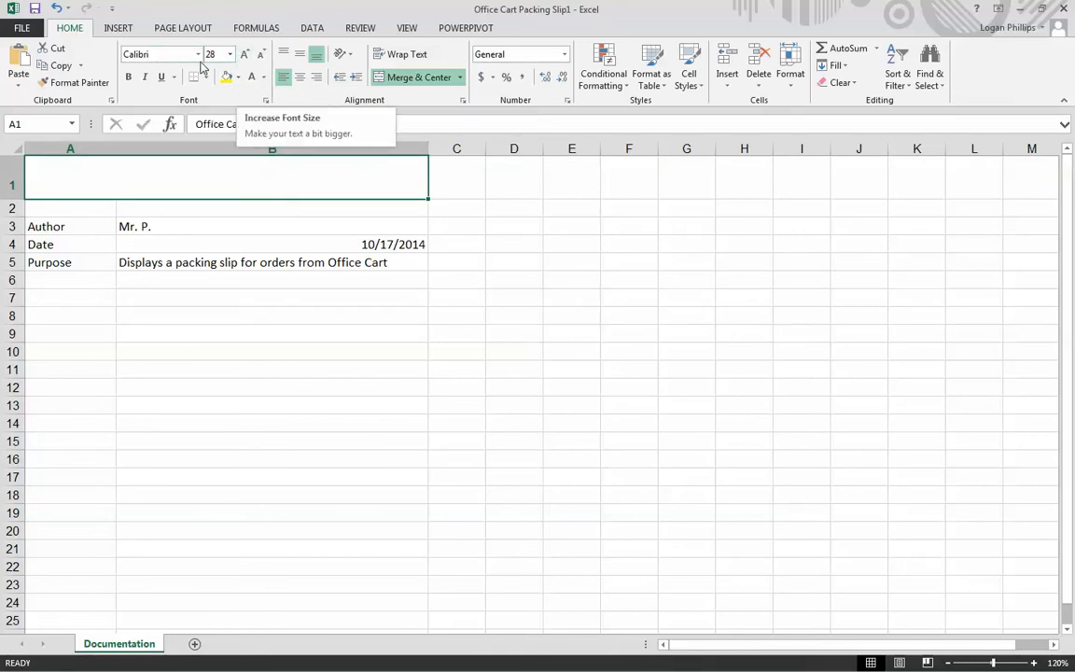
- Fill the merged heading cell A1 with the darkest green theme color and set its font to Calibri Light (Headings)
click(371, 202)
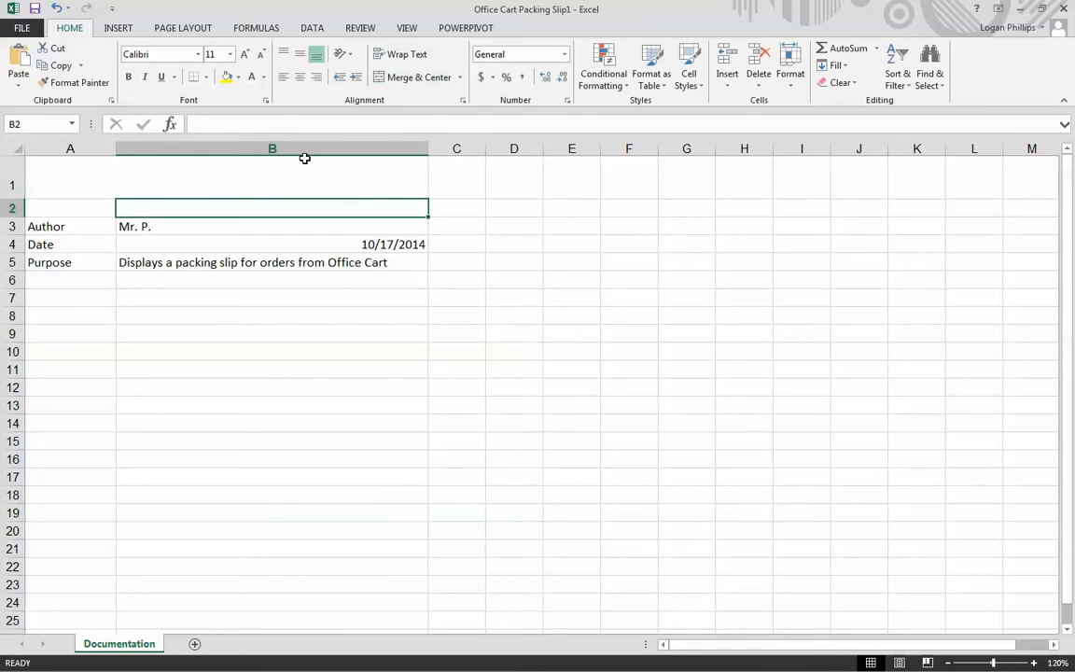
click(239, 78)
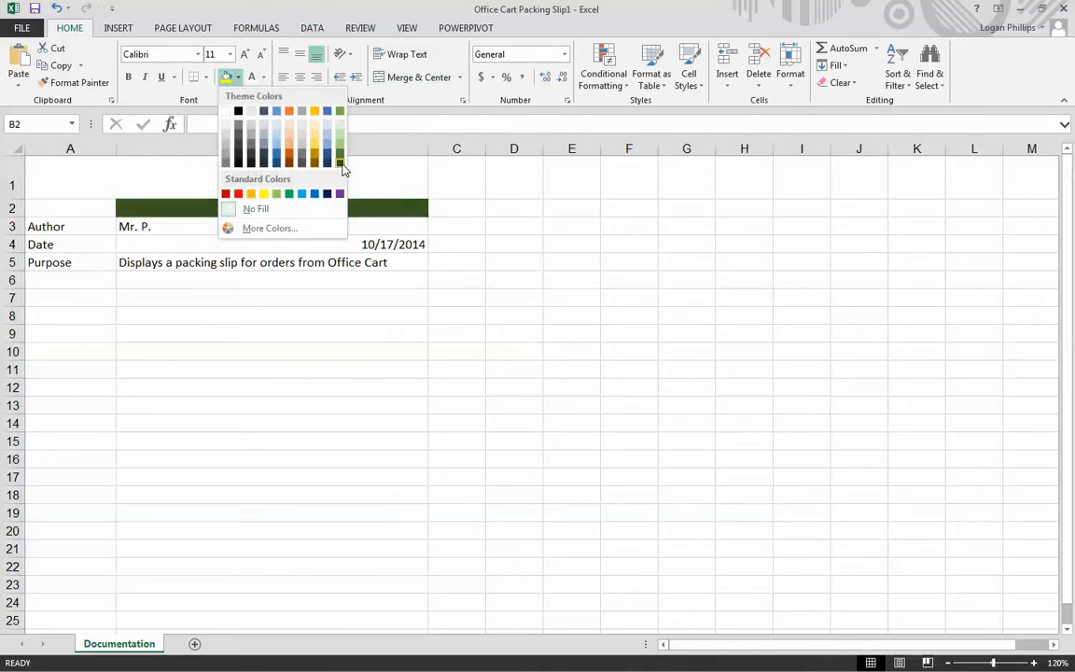
click(137, 173)
click(180, 182)
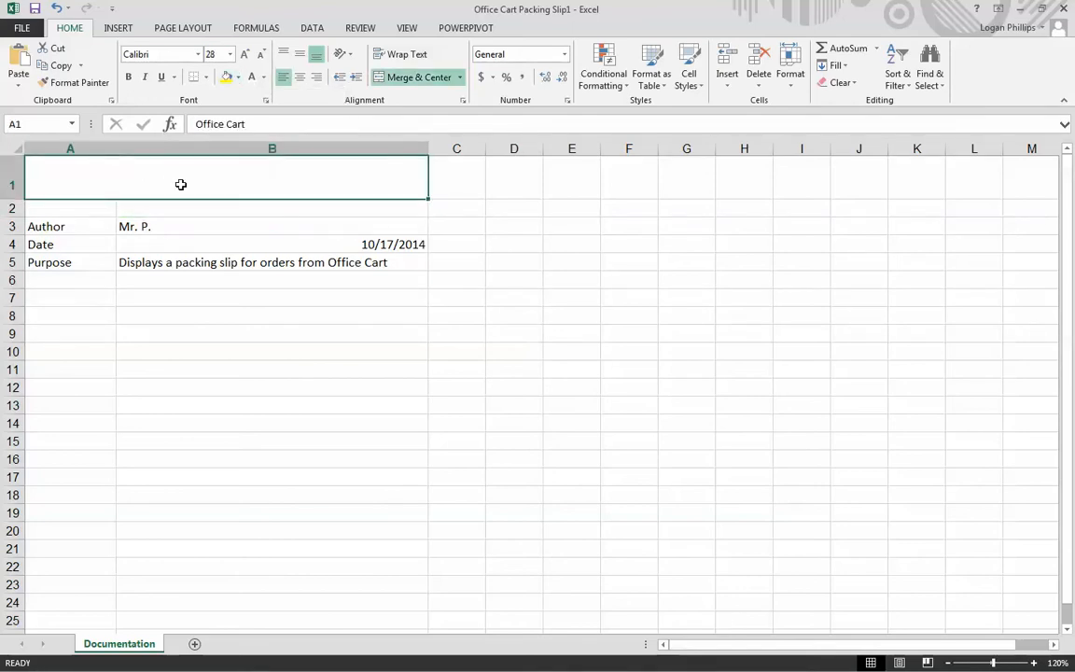
click(240, 80)
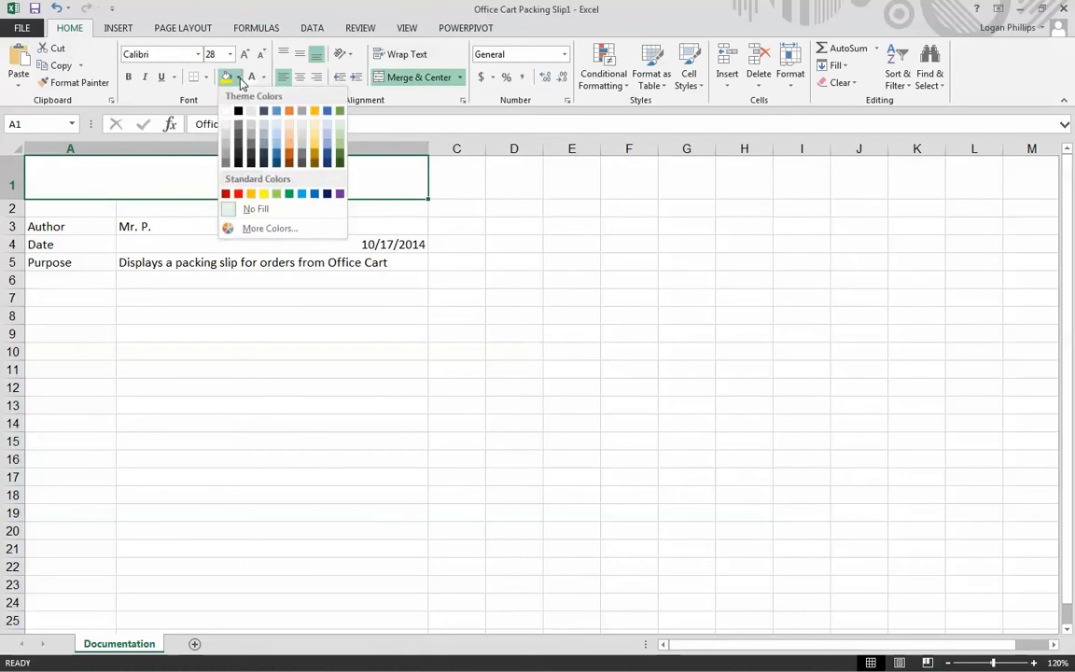
click(340, 165)
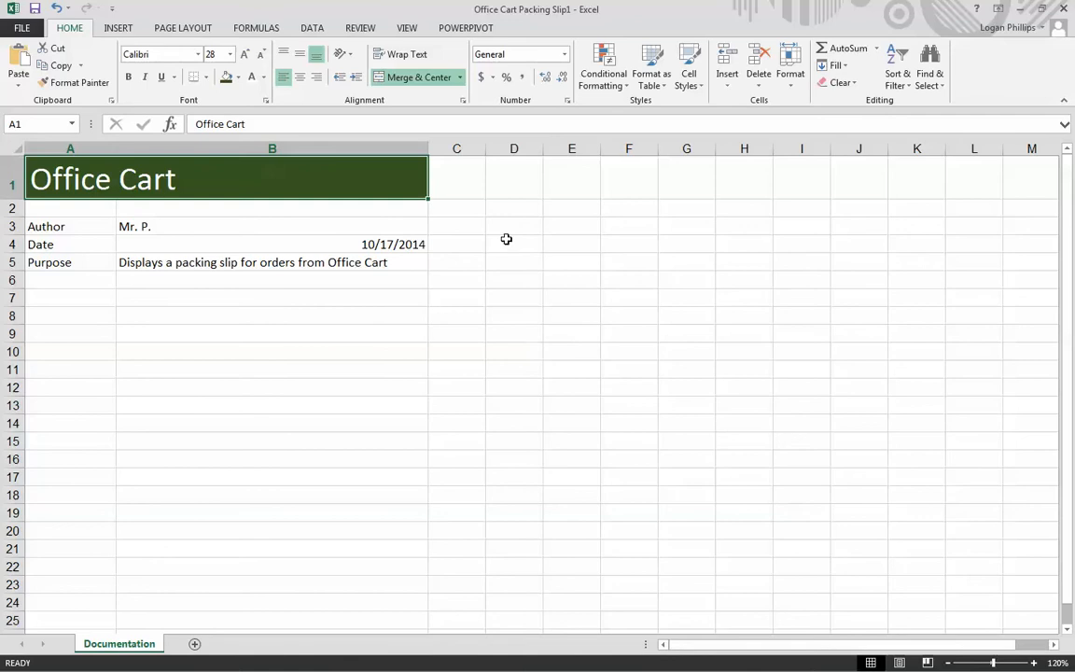
click(199, 56)
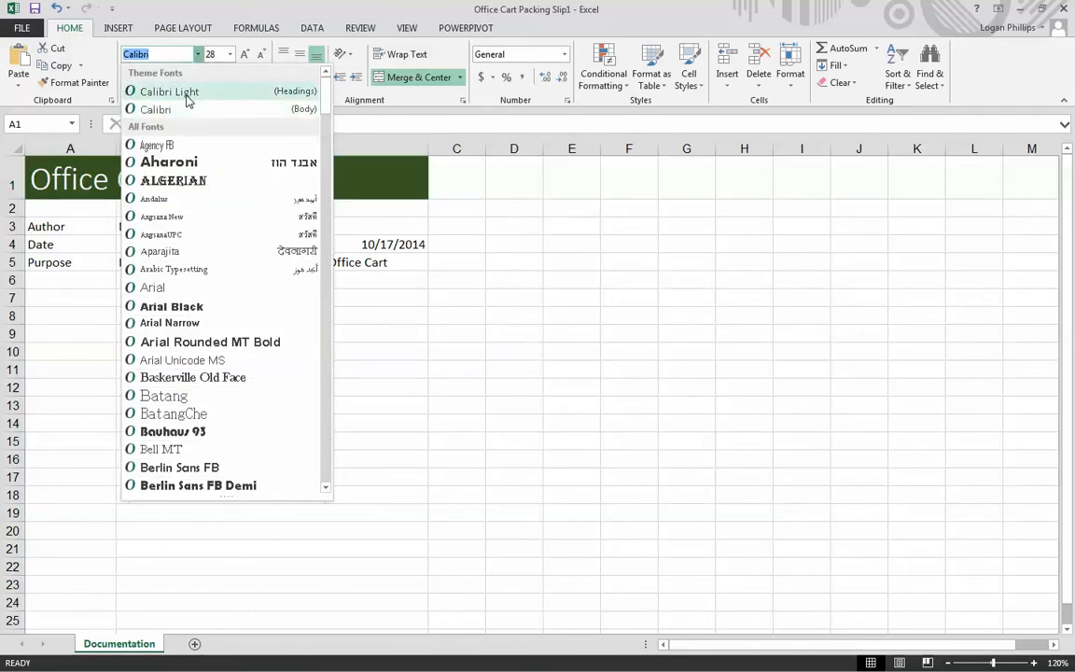
click(169, 91)
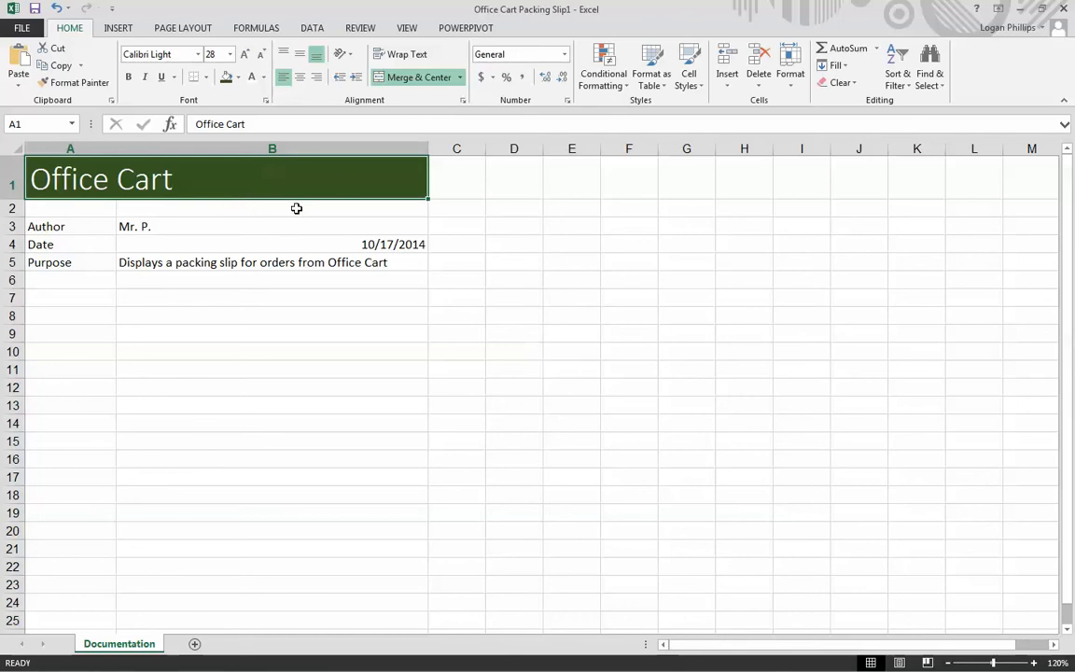
- Set the Author, Date and Purpose labels in A3:A5 to 14-point Calibri Light
drag(48, 224, 45, 262)
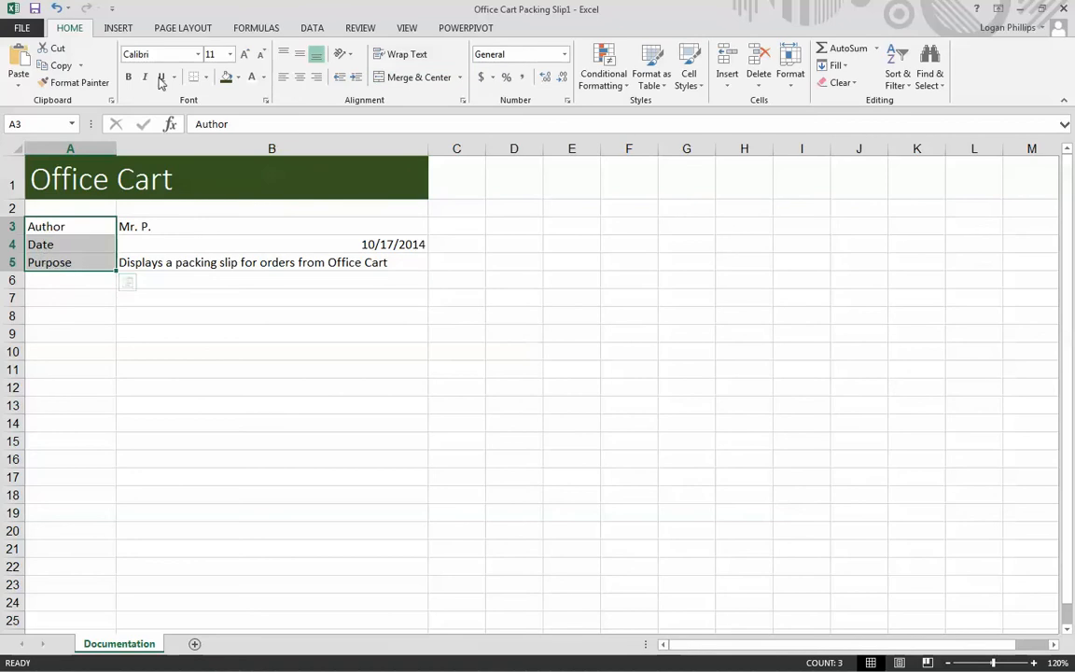
click(231, 55)
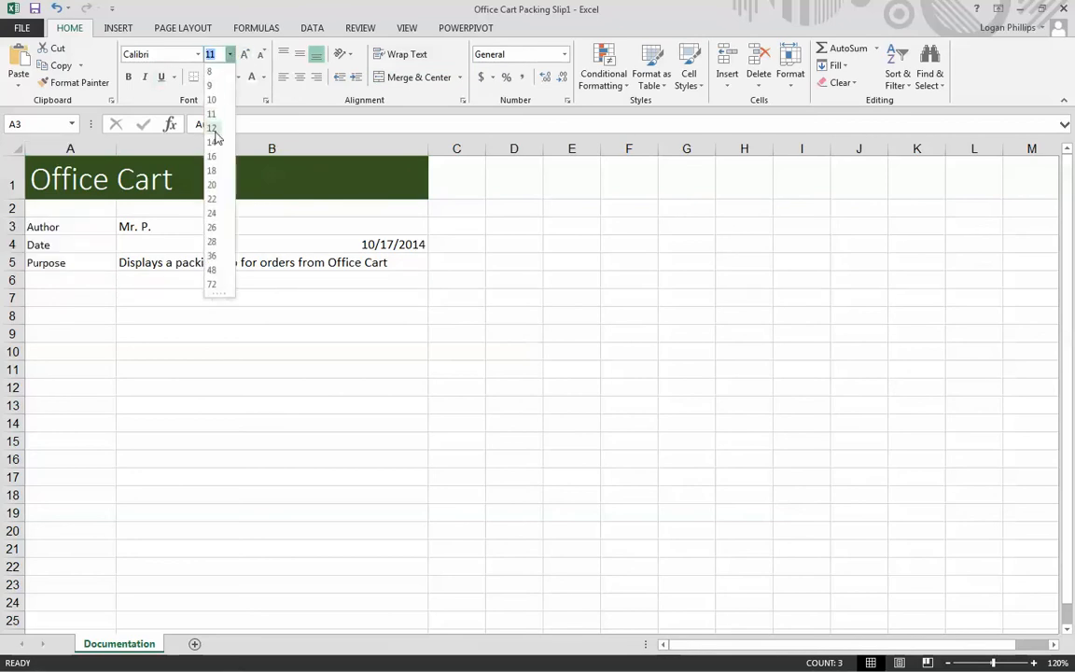
click(215, 141)
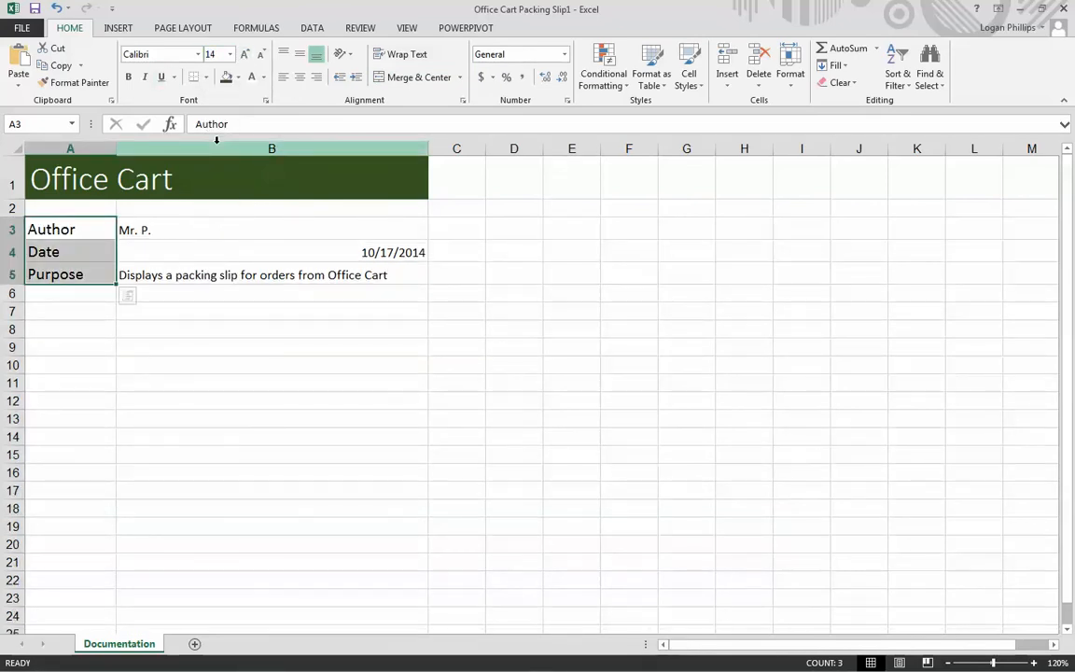
click(194, 56)
click(197, 55)
click(154, 91)
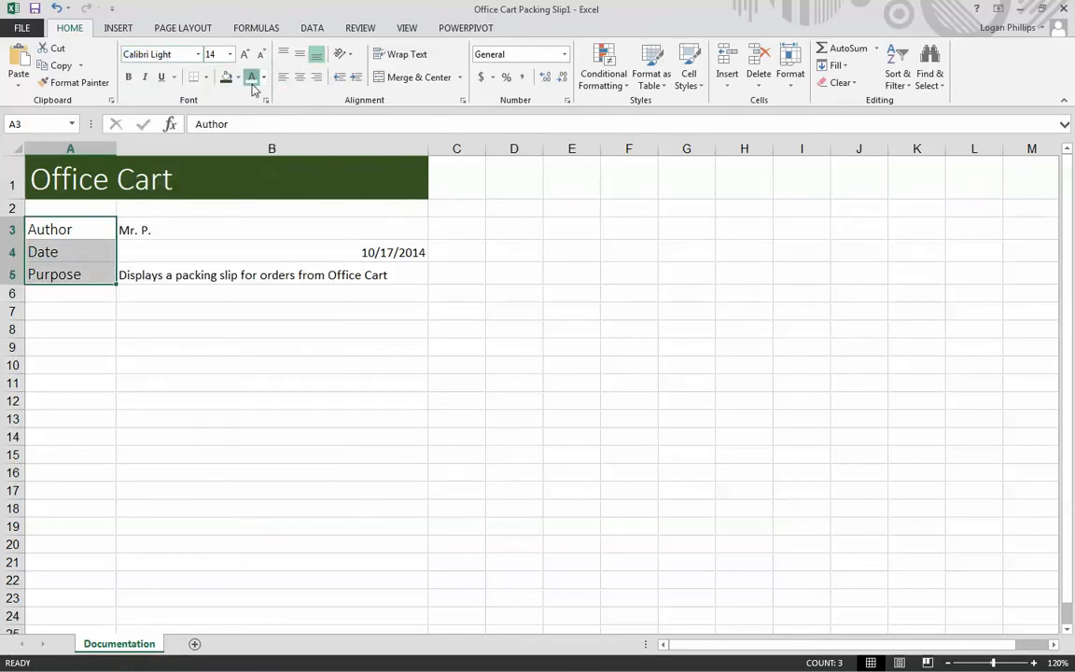
- Give the labels in A3:A5 white text on the same dark green fill as the heading
click(251, 84)
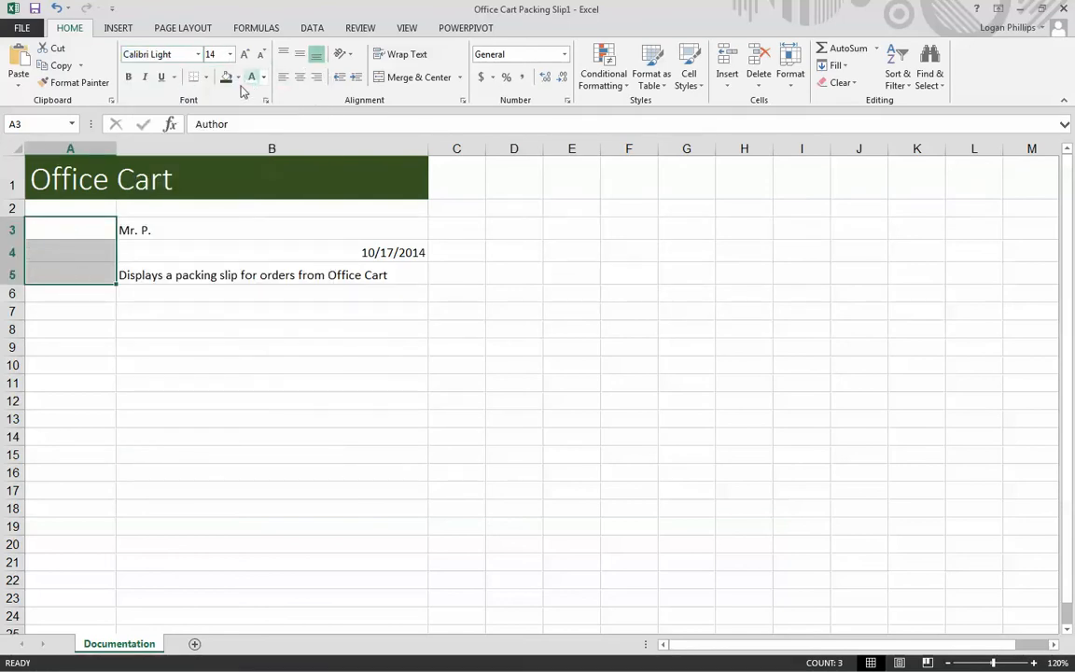
click(223, 80)
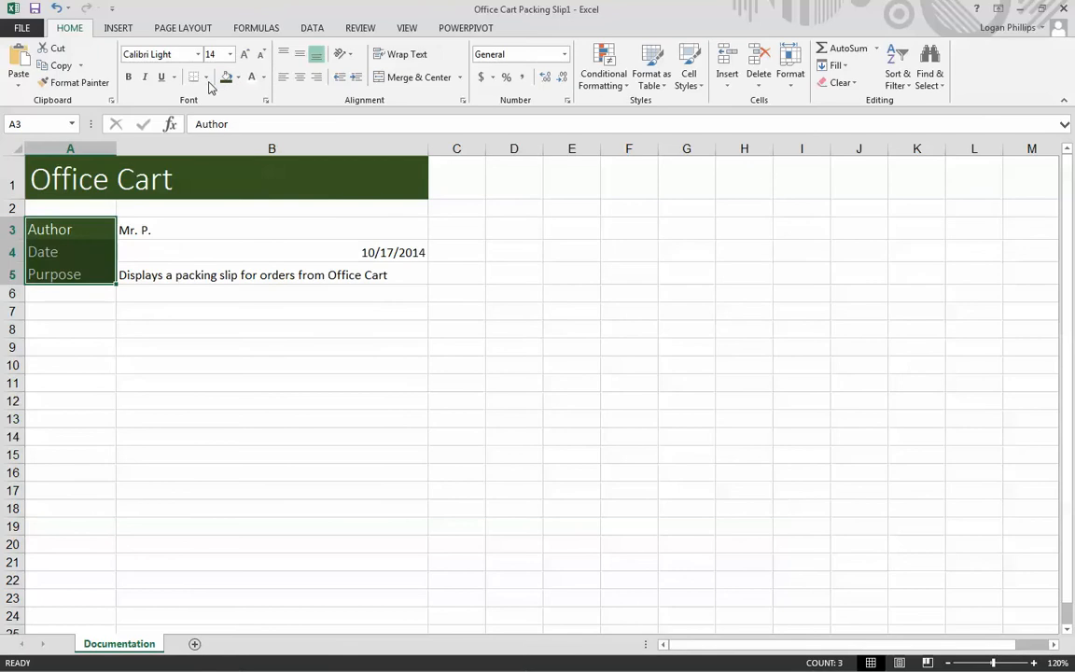
click(301, 398)
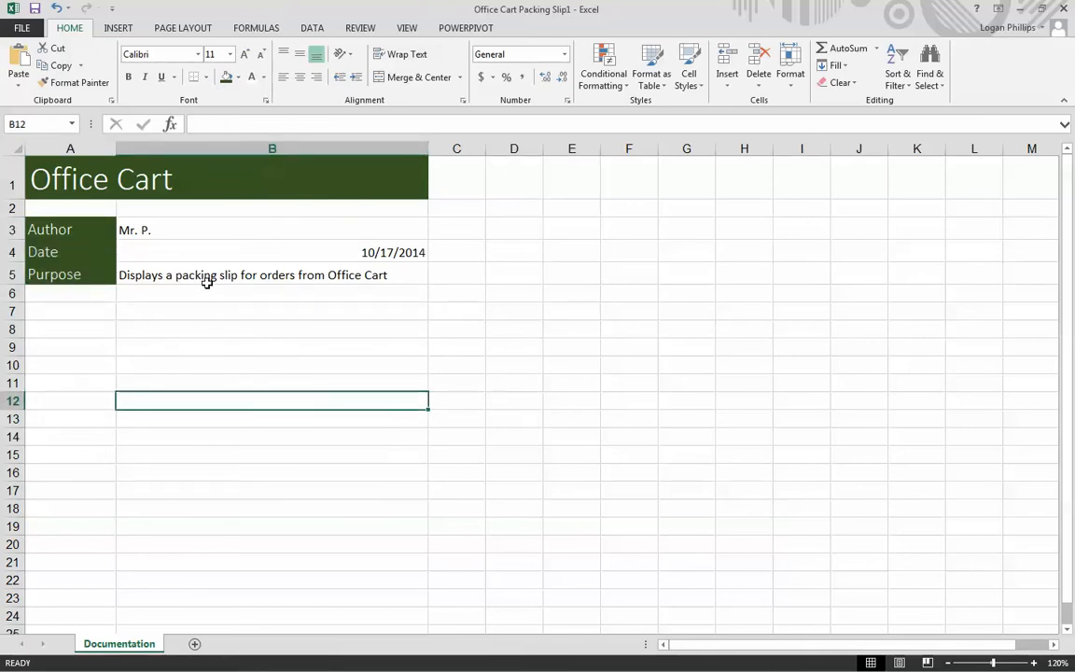
- Format the date in cell B4 as Long Date and left-align it
click(382, 251)
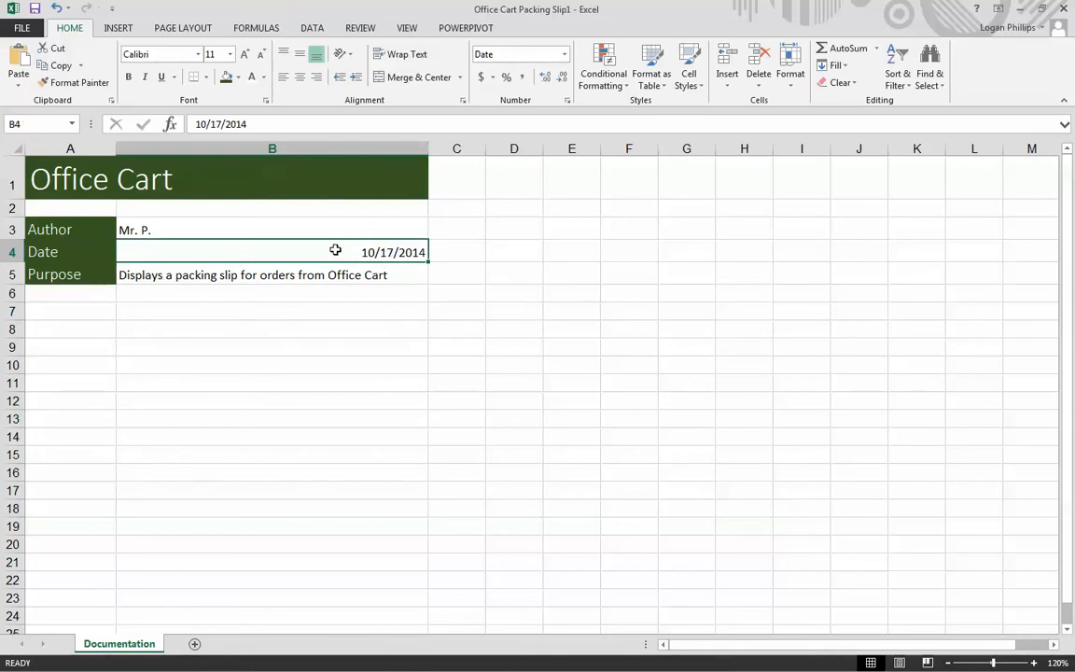
click(573, 365)
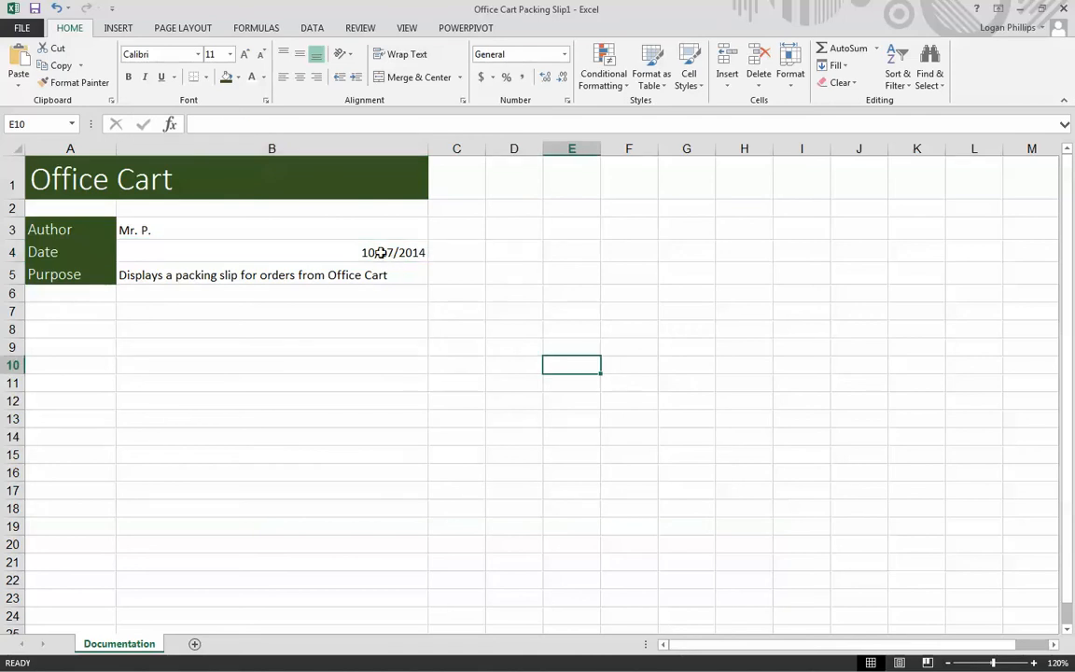
click(381, 252)
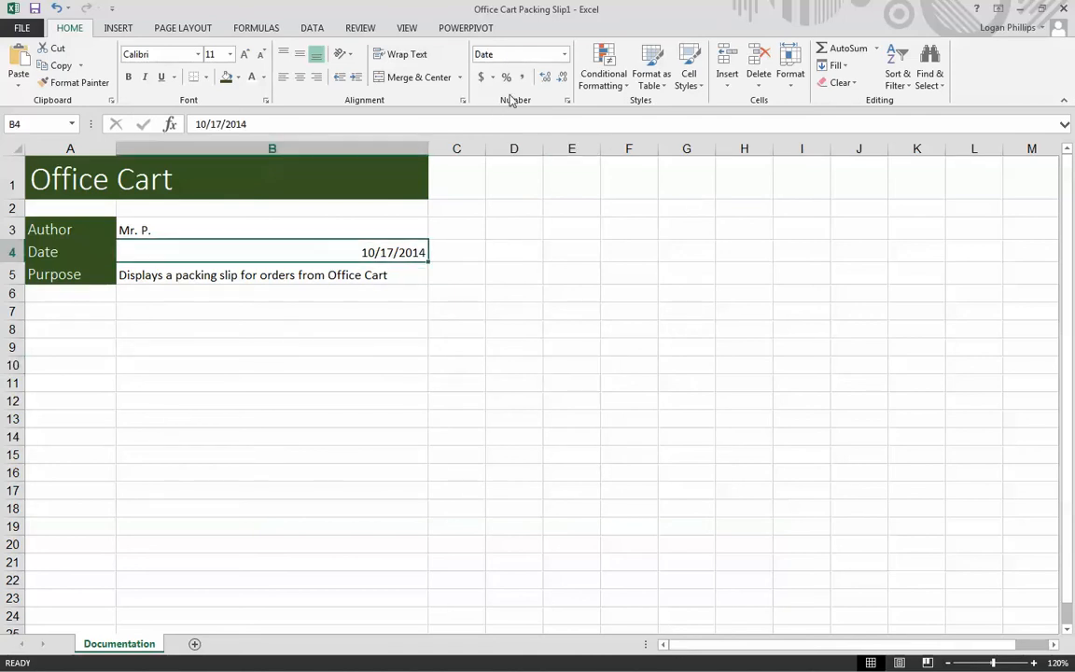
click(485, 53)
click(565, 54)
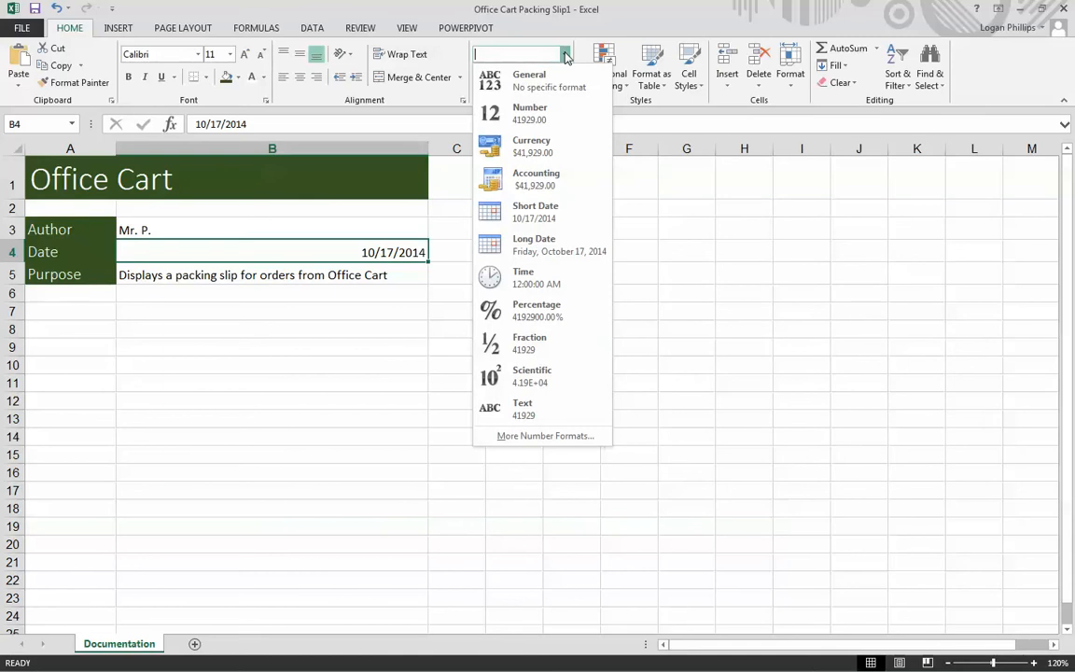
click(547, 255)
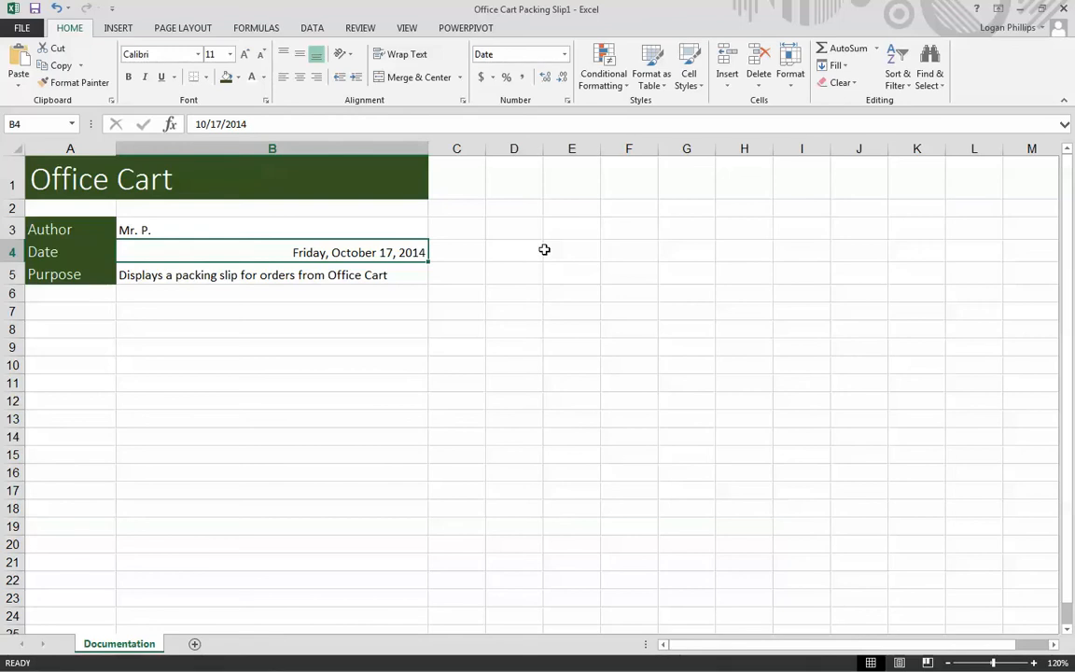
click(284, 79)
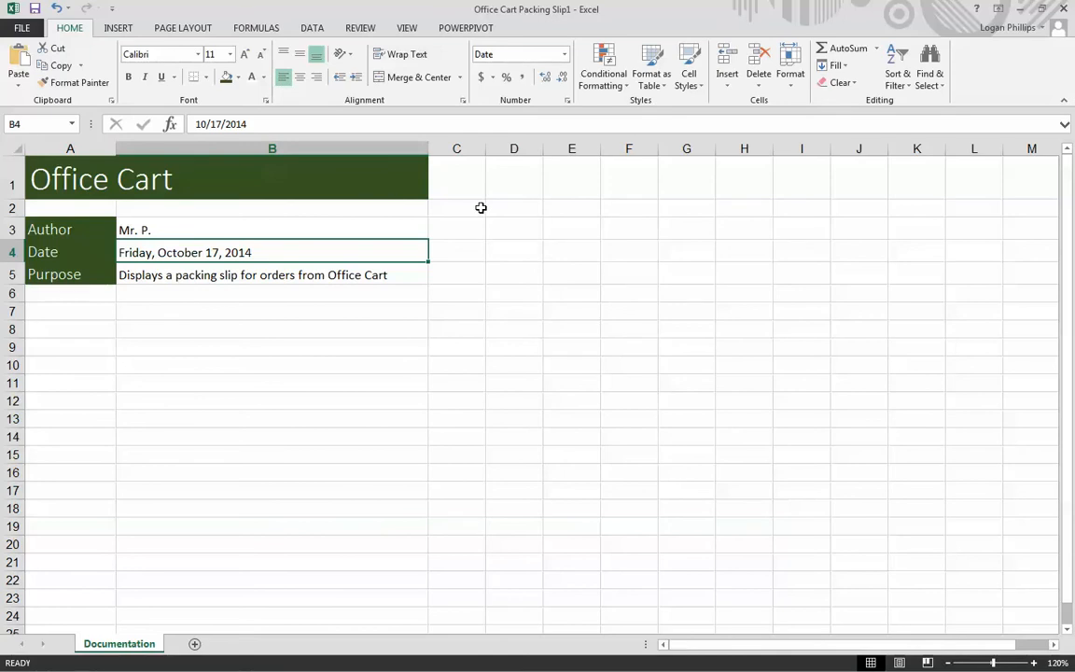
click(319, 329)
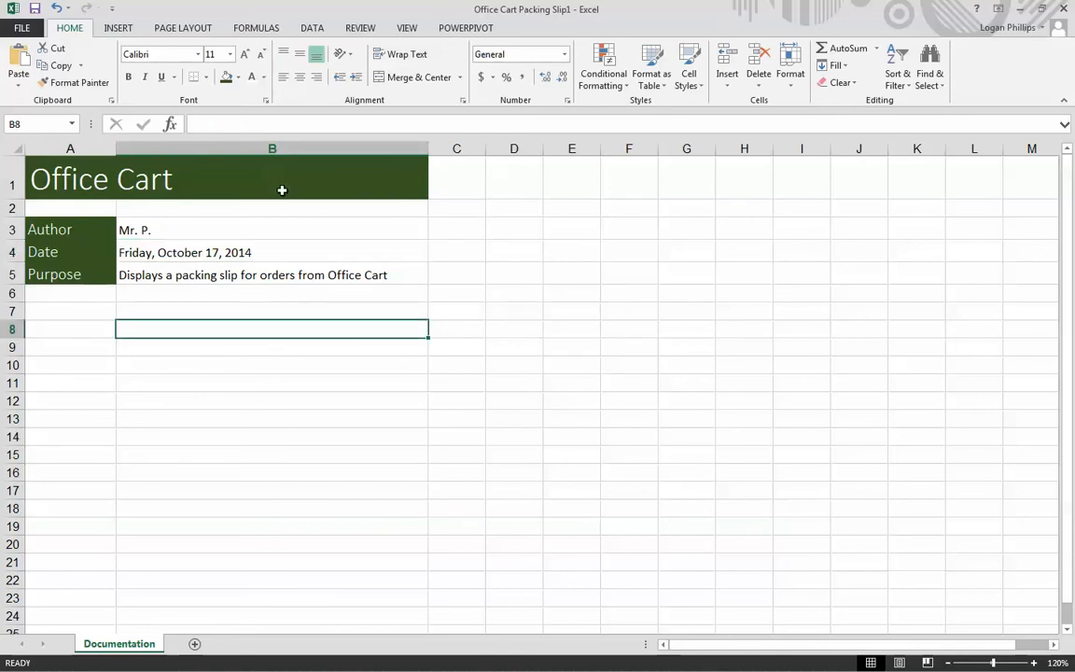
- Italicize only the words Office Cart within the purpose text in cell B5
click(208, 276)
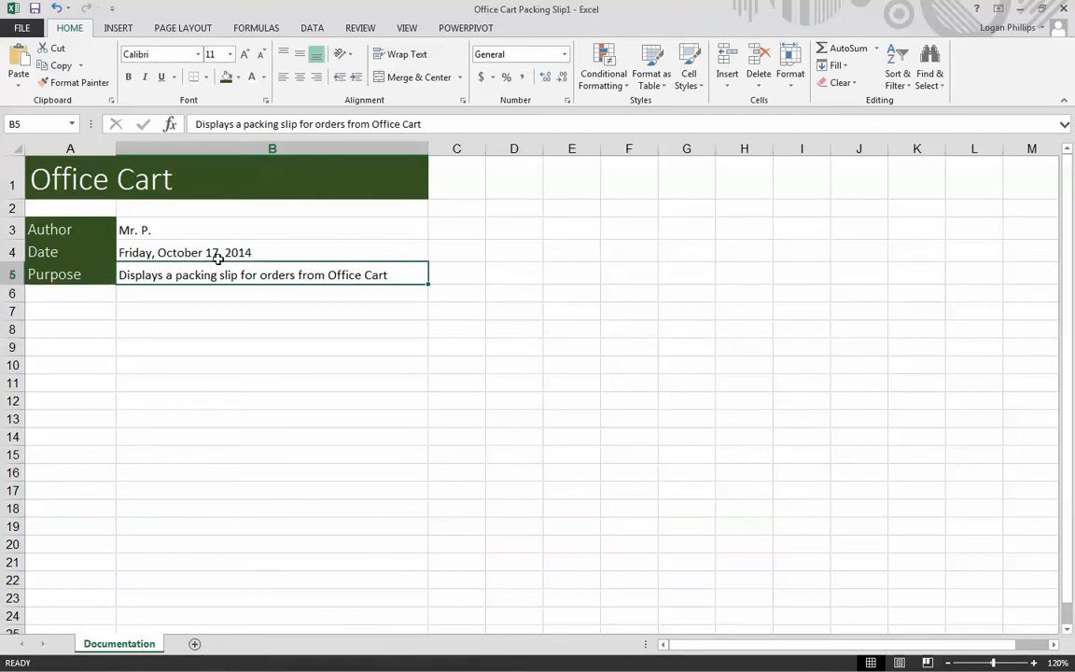
double_click(415, 273)
drag(415, 274, 331, 277)
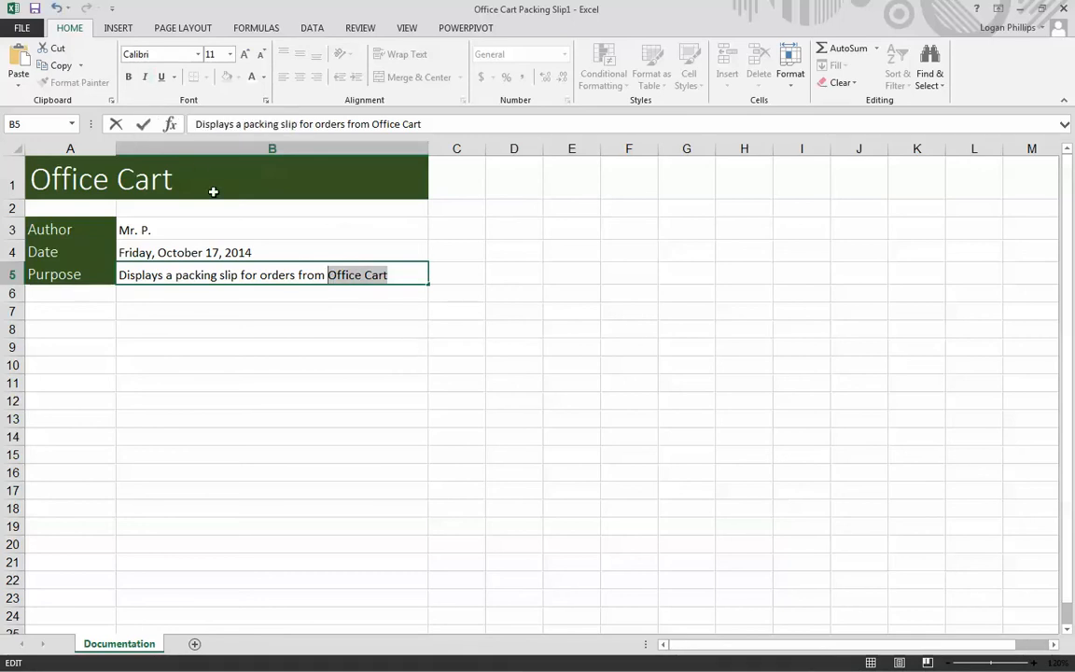
click(145, 79)
click(361, 435)
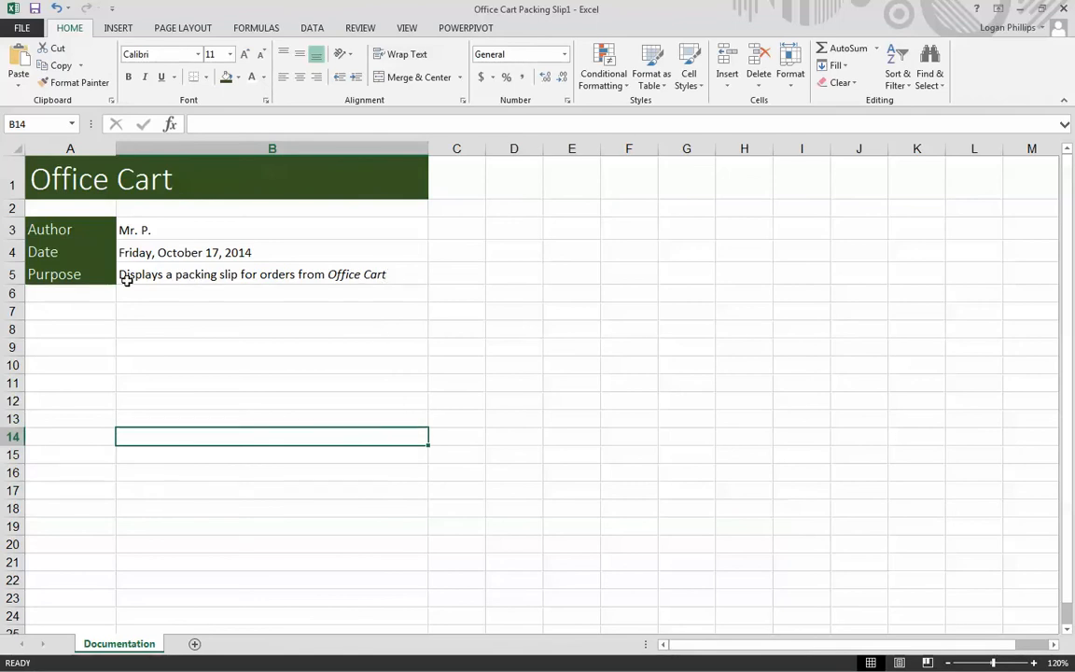
- Apply All Borders to the range A3:B5 on the Documentation sheet
click(232, 229)
drag(102, 224, 305, 273)
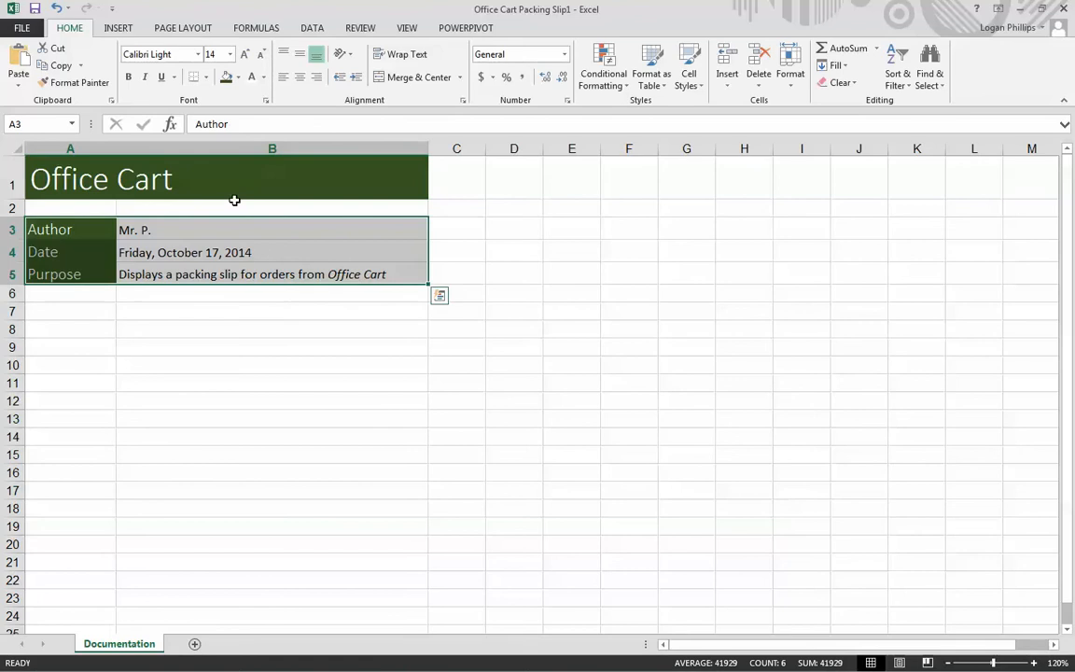
click(207, 79)
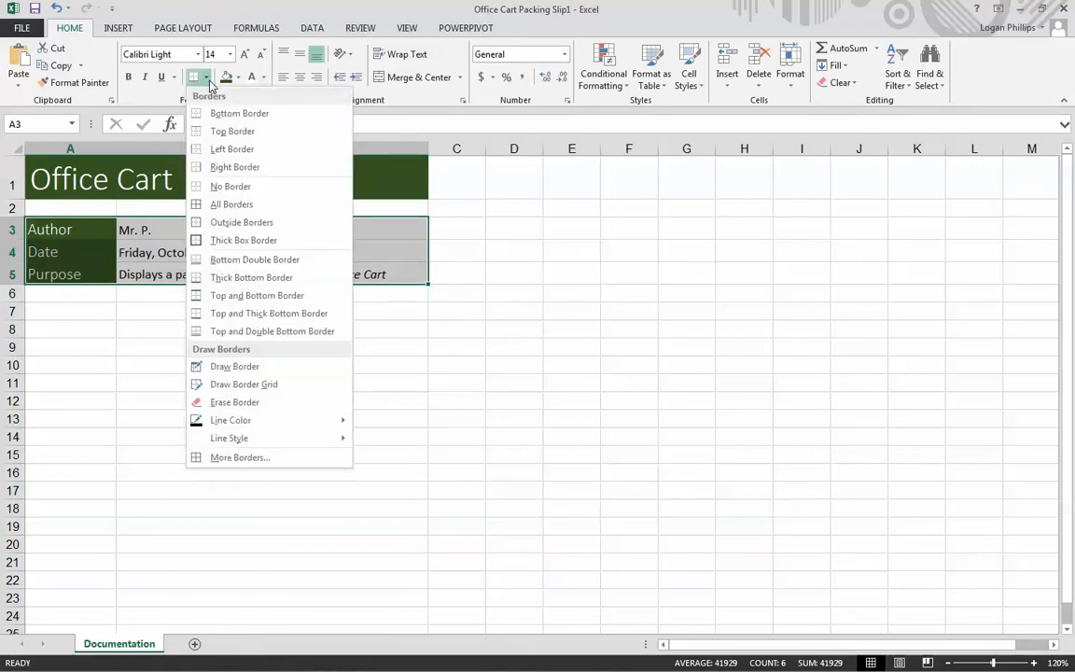
click(238, 205)
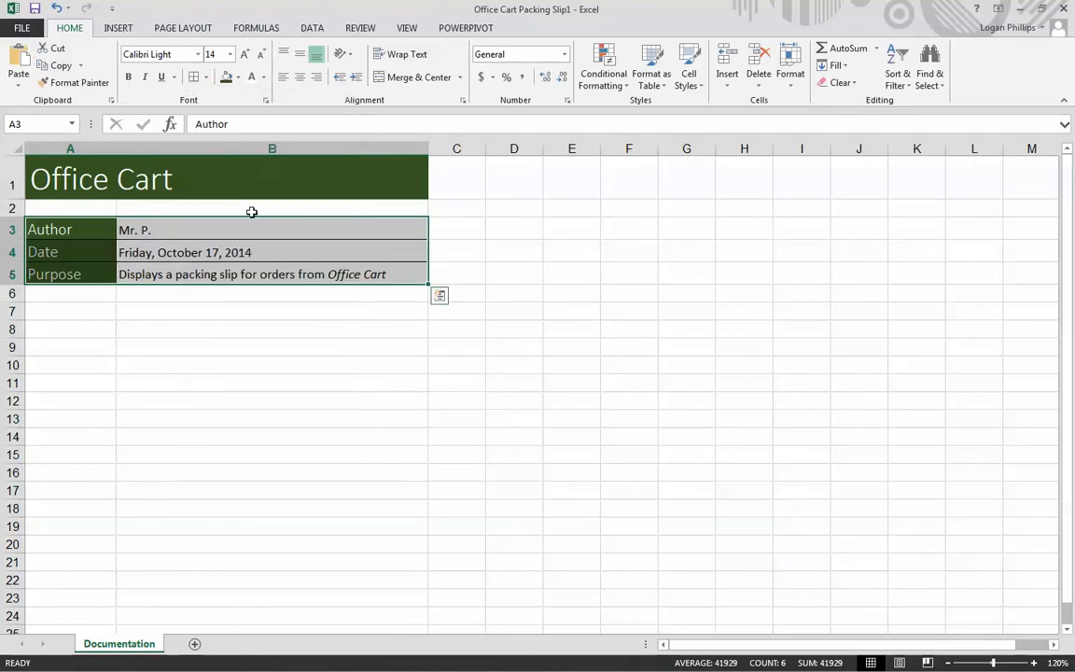
click(560, 422)
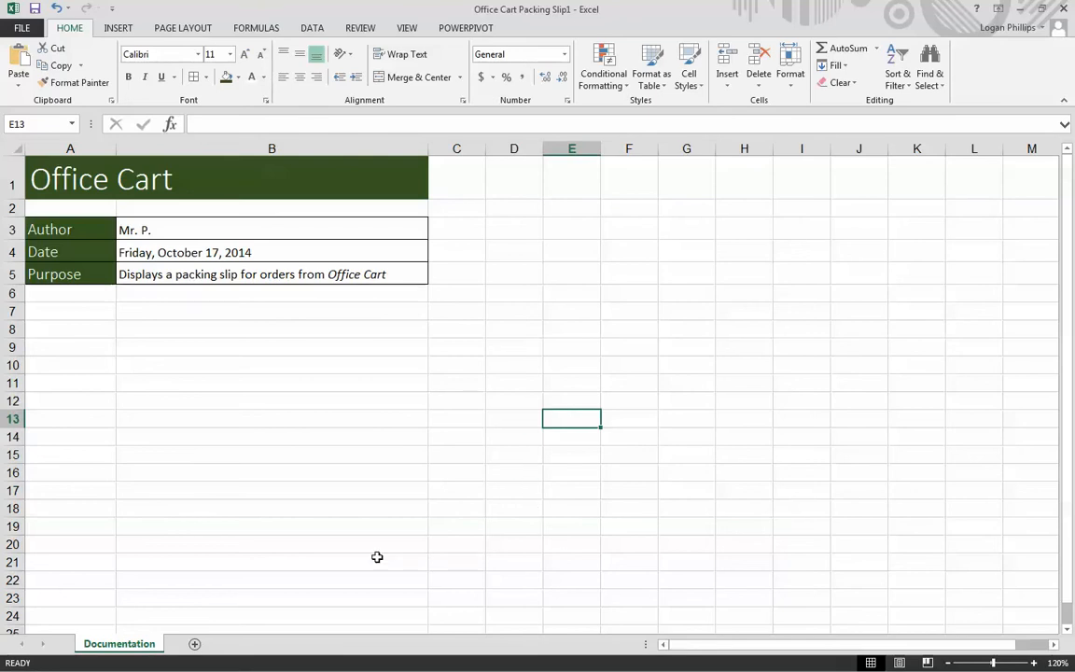
- Add a new worksheet after the Documentation sheet and name it Packing Slip
click(195, 645)
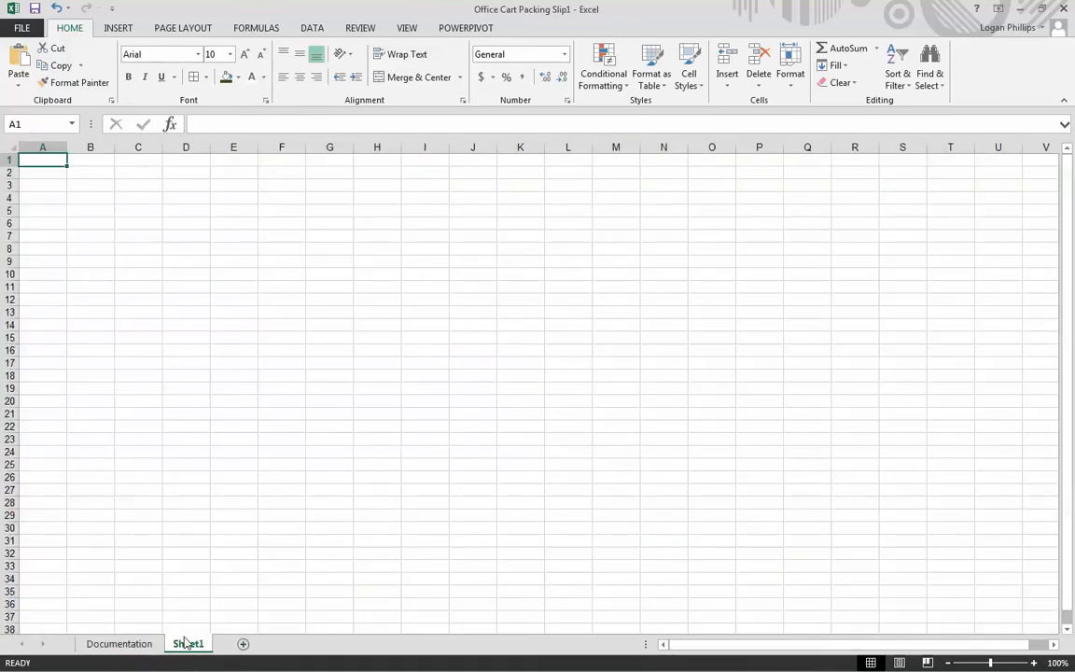
double_click(189, 643)
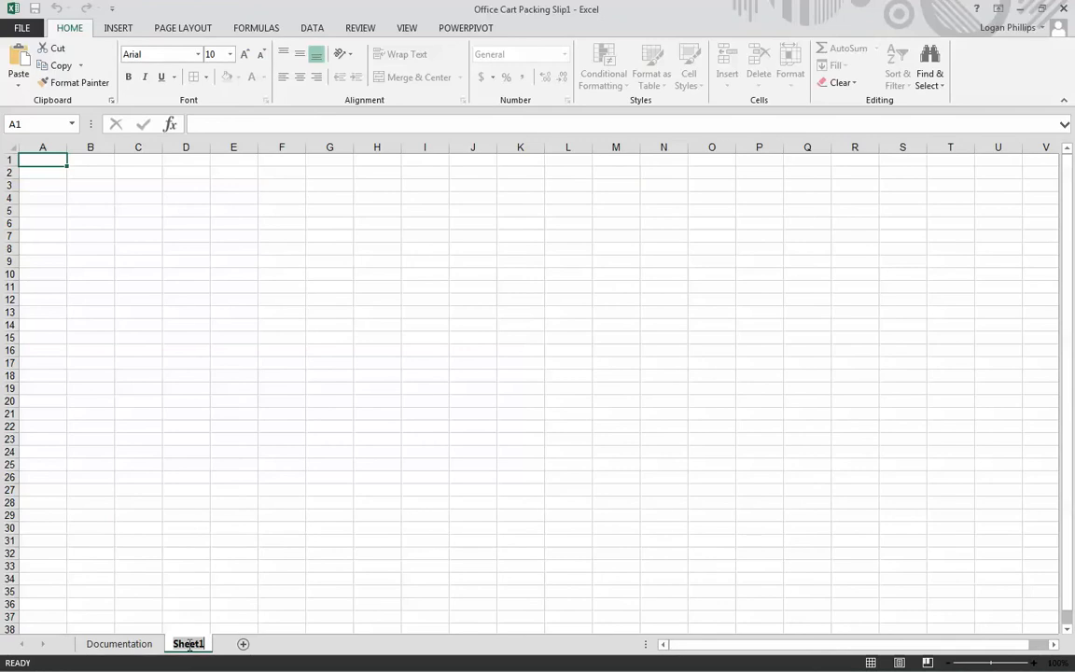
text(Packing SLi)
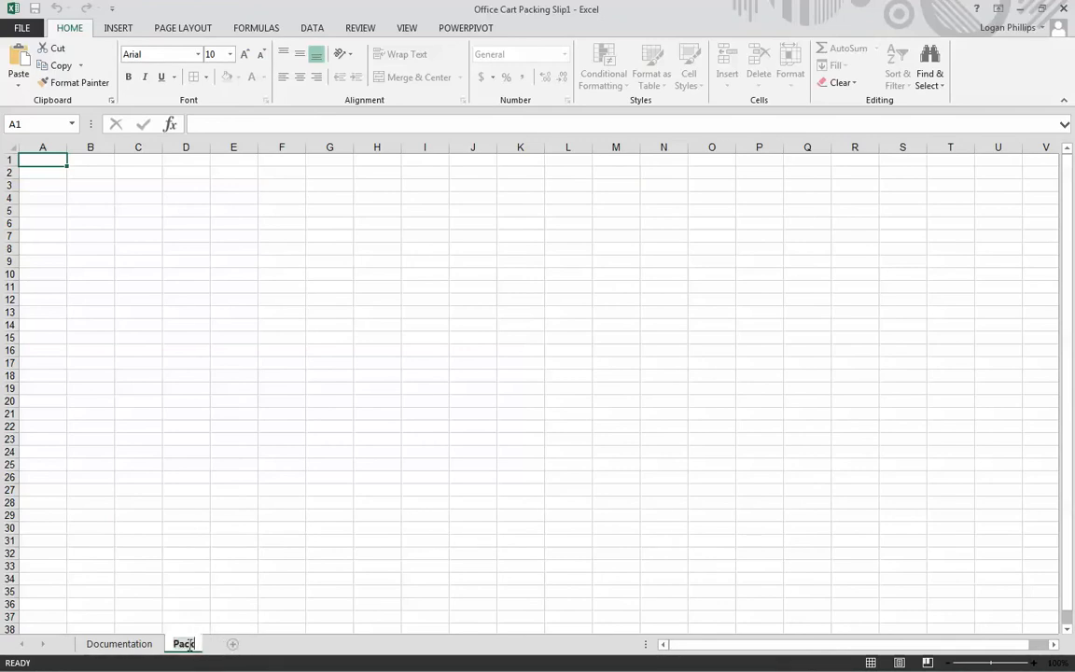
key(BackSpace)
key(BackSpace)
text(lip)
key(Return)
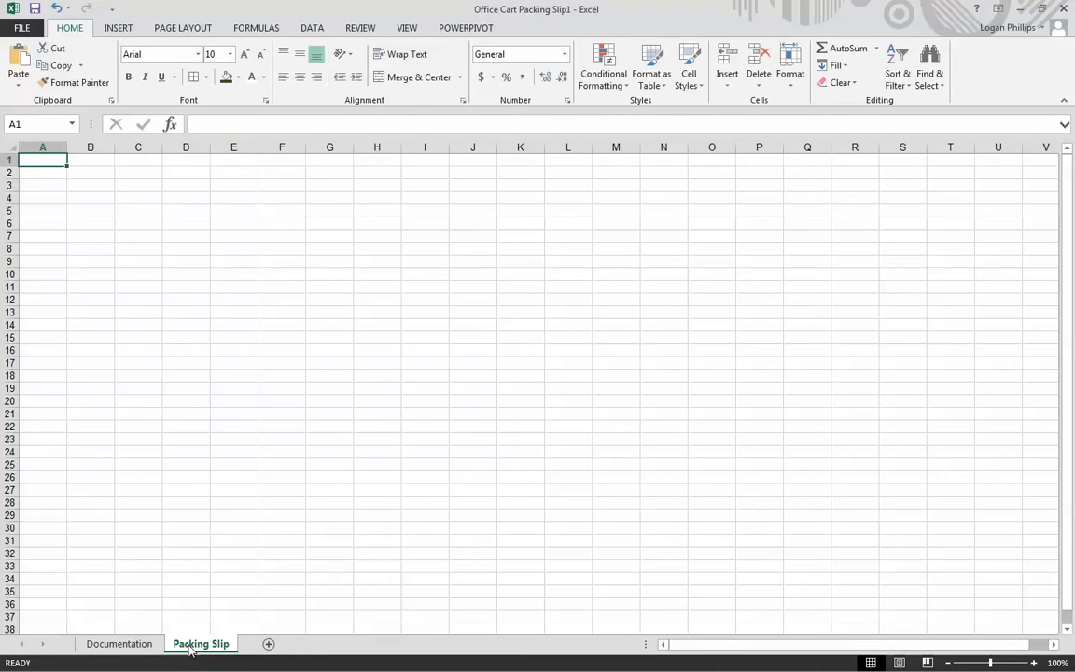
- Format all cells of the Packing Slip sheet with the Calibri body font in the darkest theme green
click(291, 550)
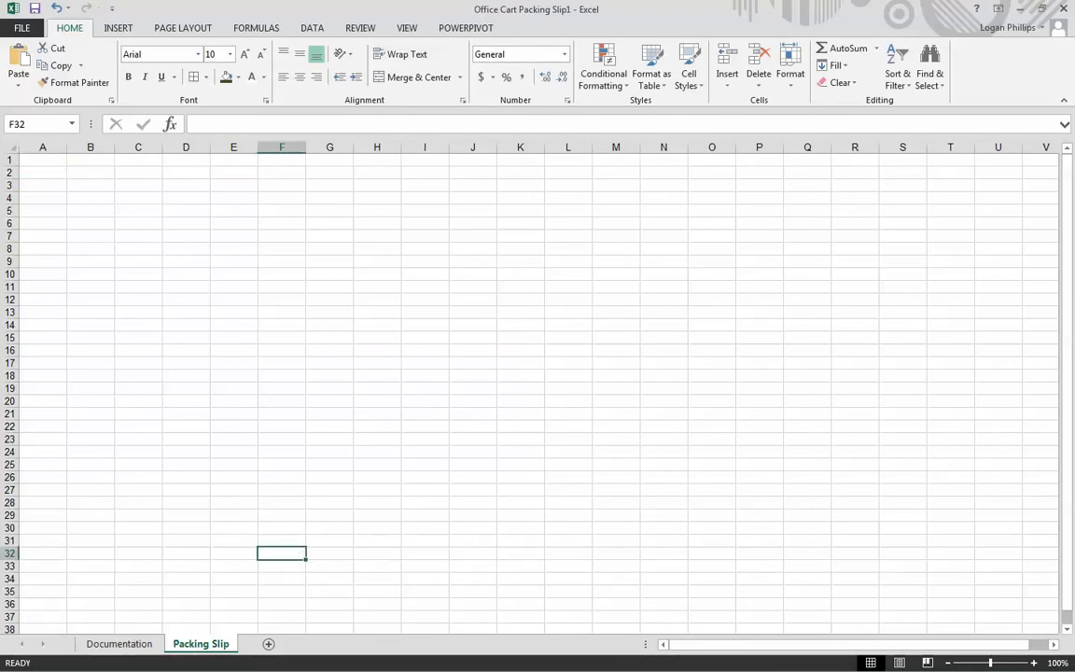
click(544, 490)
click(13, 148)
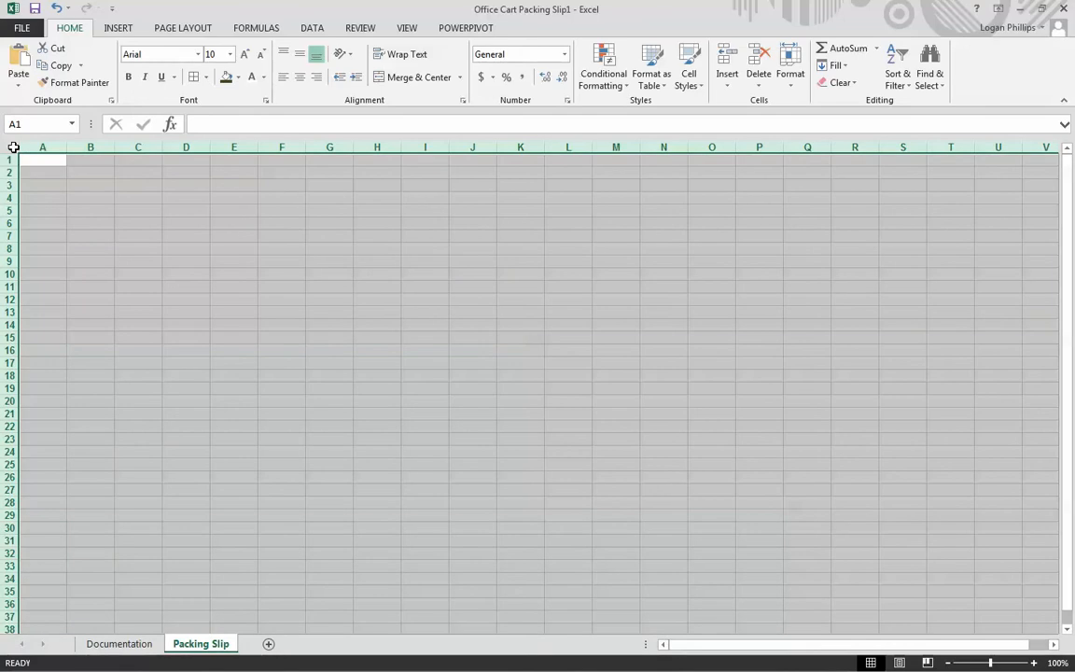
click(233, 197)
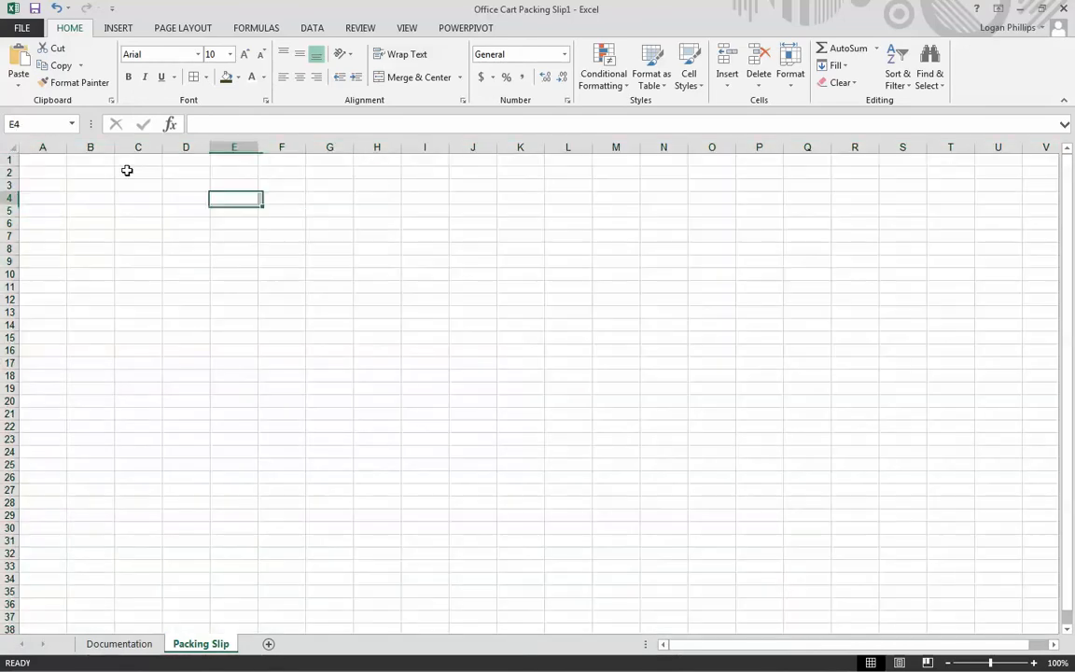
click(5, 145)
click(94, 211)
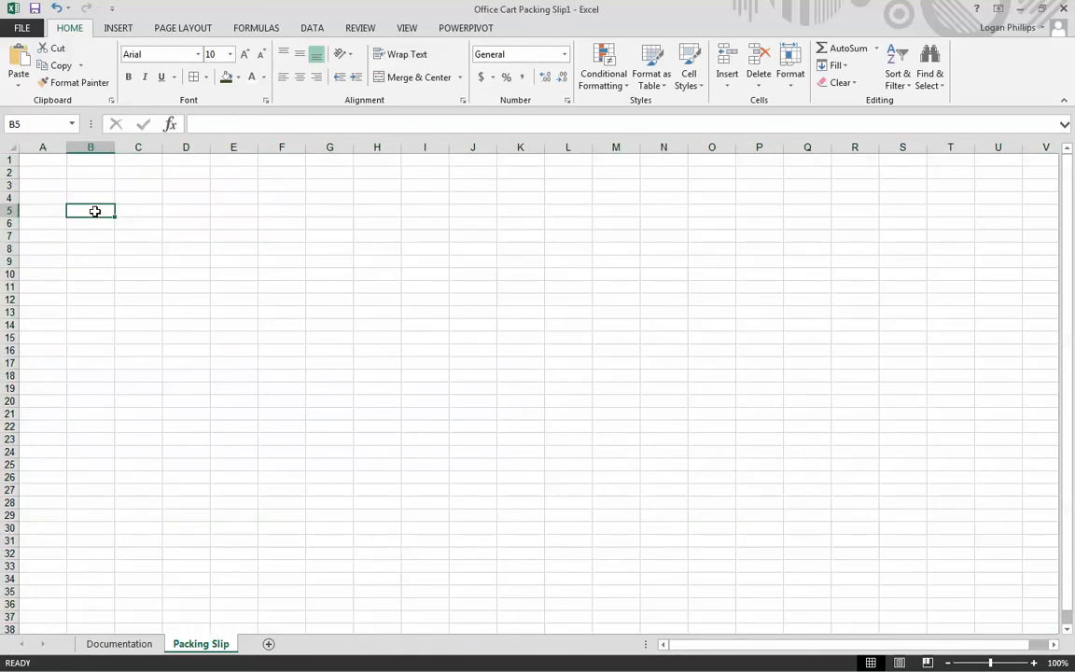
key(ctrl+a)
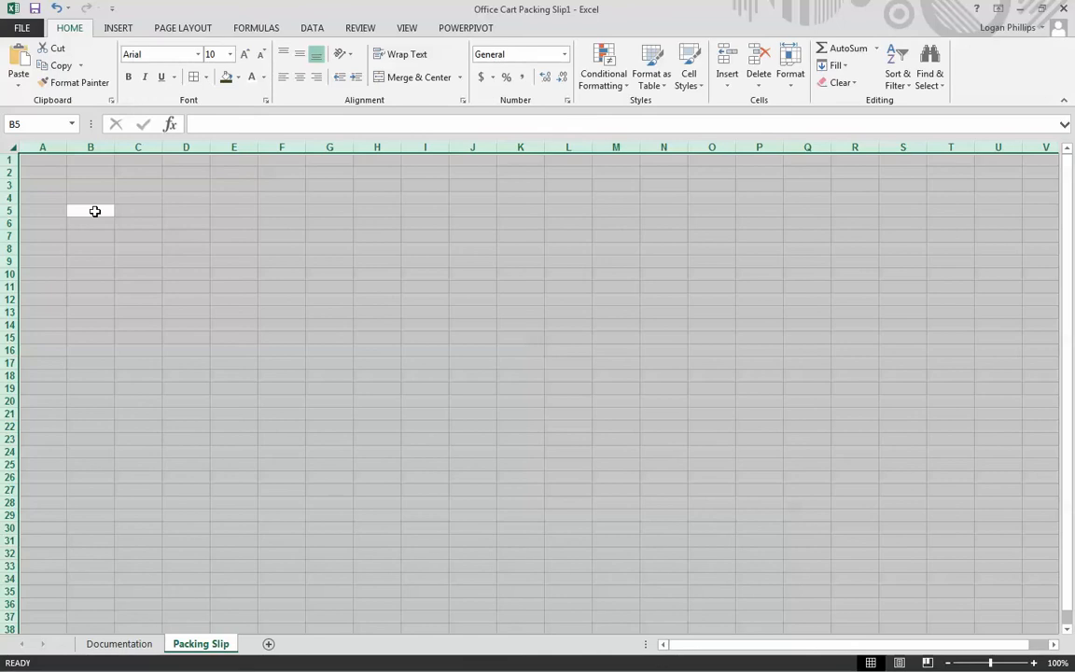
click(198, 55)
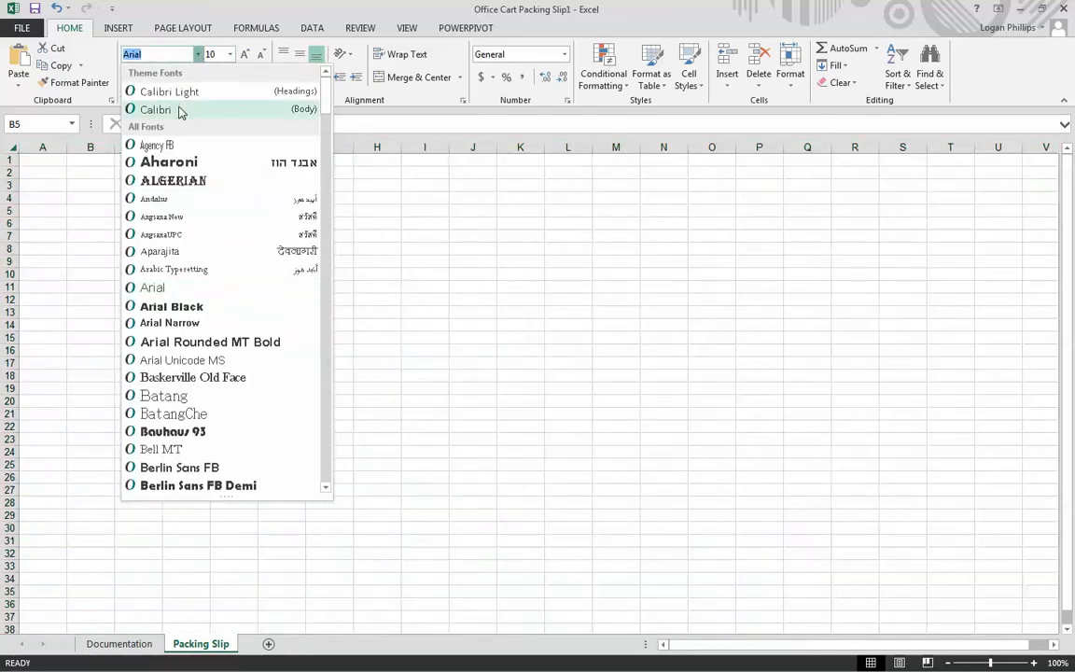
click(180, 112)
click(264, 78)
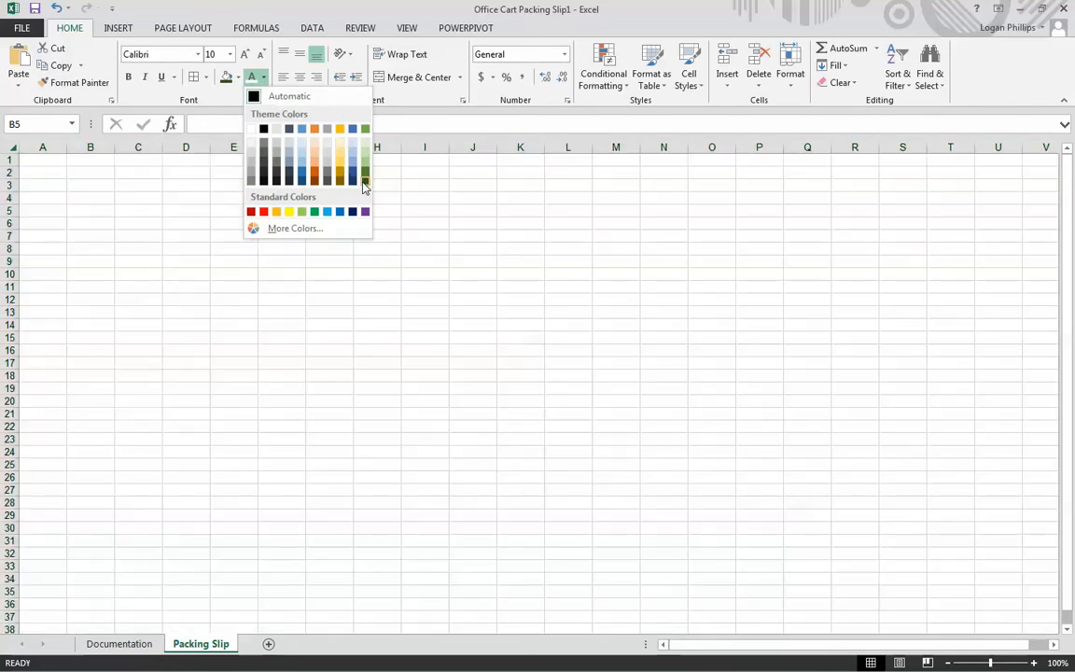
click(365, 180)
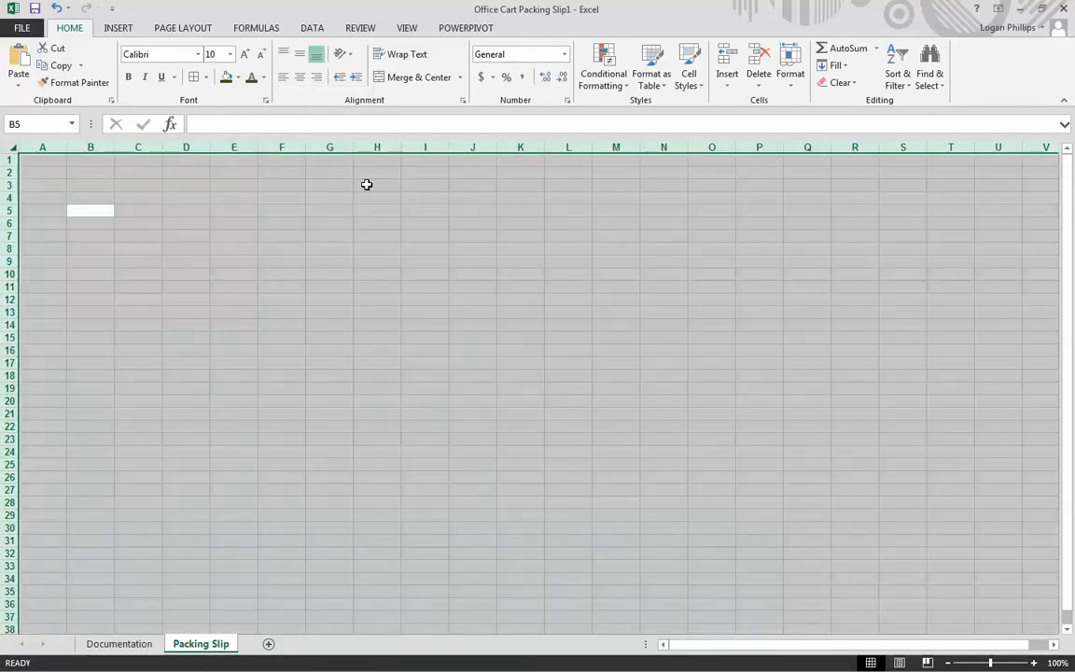
- Enter short test text in cells G3, E12 and G13 to check the new font formatting
click(331, 184)
text(cghgh)
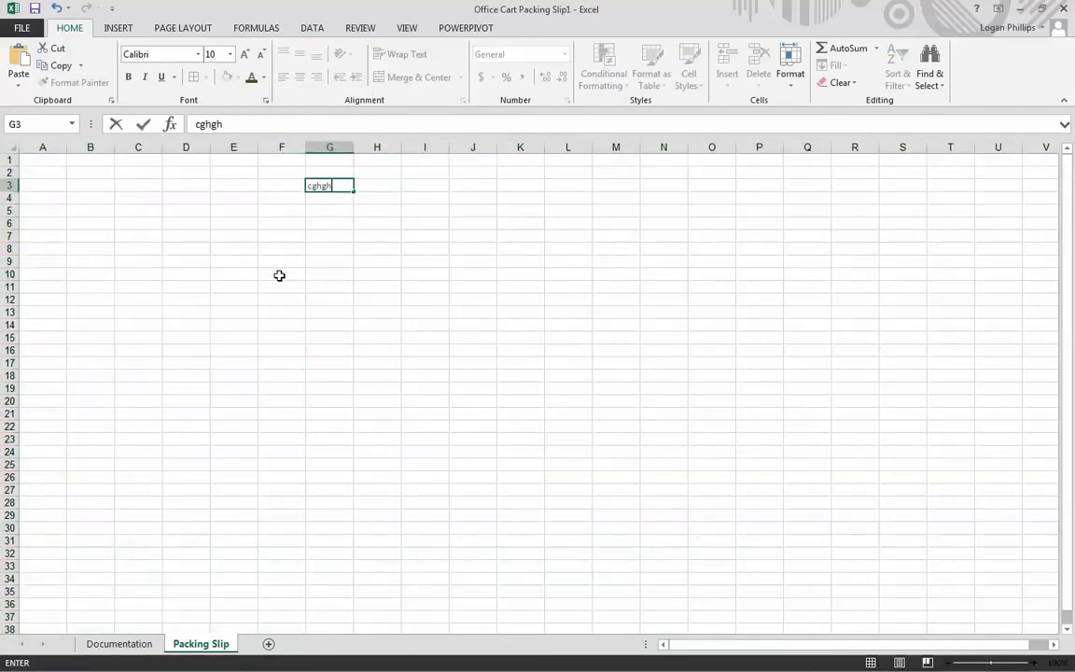
click(230, 300)
text(cghgvhf)
click(341, 312)
text(cghg)
click(193, 225)
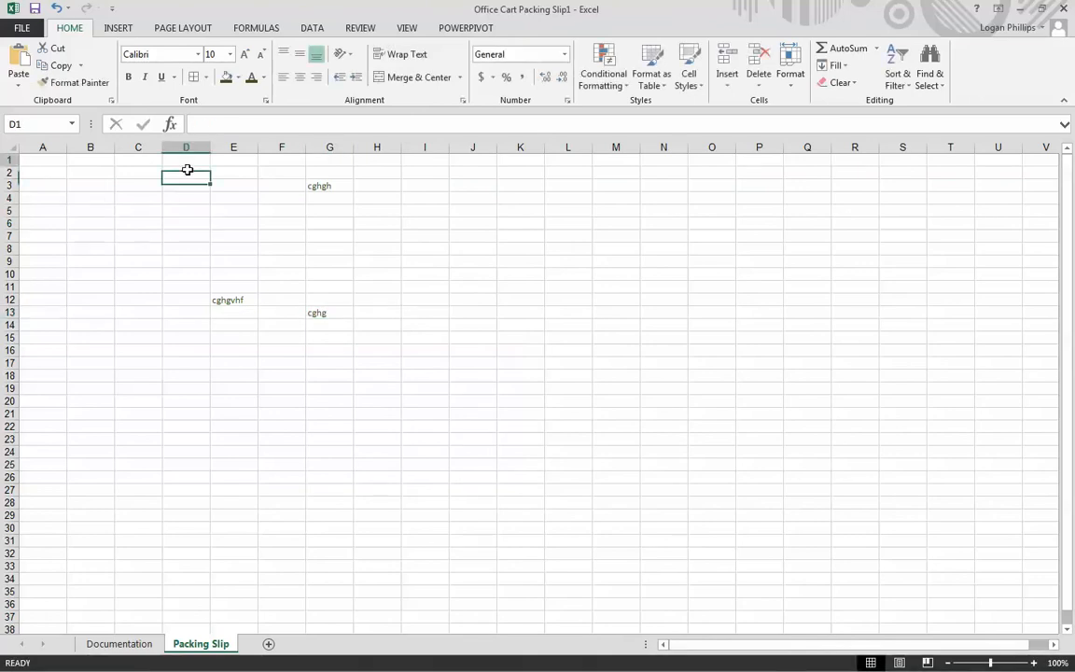
- Delete the test text from the range E2:G13
drag(281, 286, 381, 378)
click(381, 378)
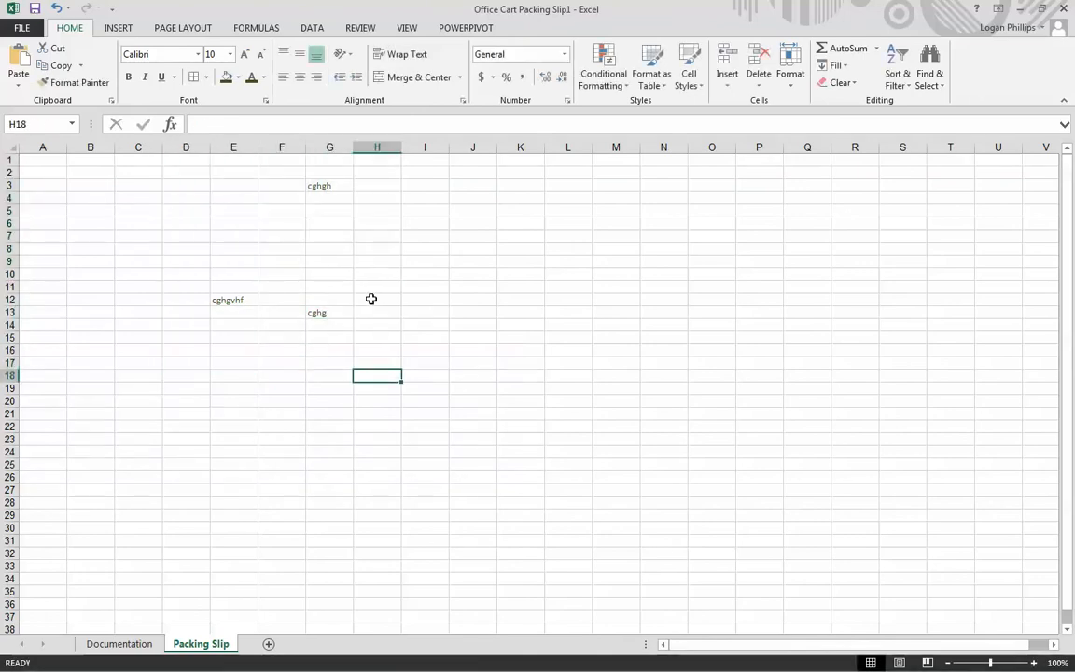
drag(331, 300, 241, 236)
drag(149, 160, 387, 375)
click(391, 373)
click(391, 374)
click(327, 301)
click(329, 314)
key(shift+Up)
key(shift+Up)
key(shift+Up)
key(shift+Up)
key(shift+Up)
key(shift+Up)
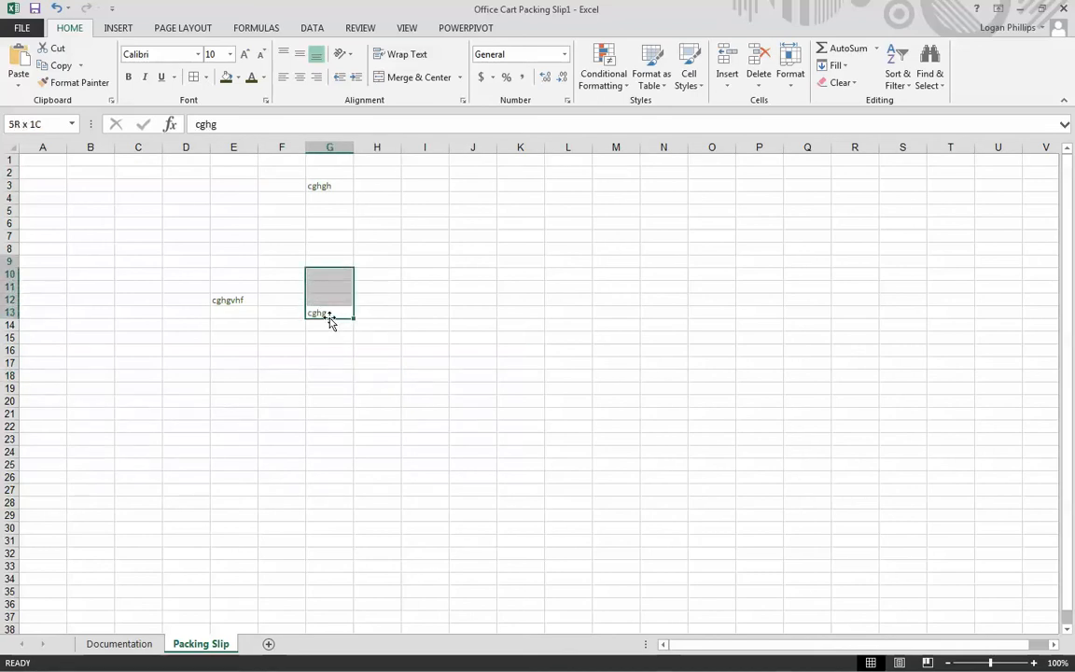
key(shift+Left)
key(shift+Up)
key(shift+Up)
key(shift+Up)
key(shift+Up)
key(shift+Up)
key(shift+Left)
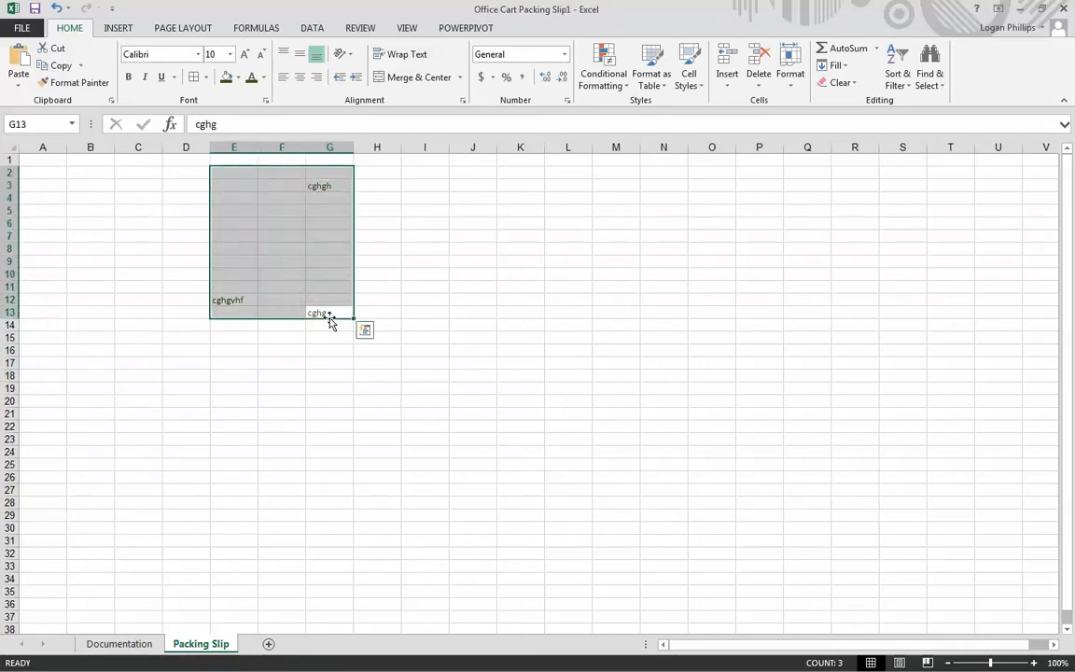
key(Delete)
- Apply a Thick Box Border around the range A1:D40 on the Packing Slip sheet
key(Return)
key(Left)
key(Left)
key(Left)
key(Left)
key(Up)
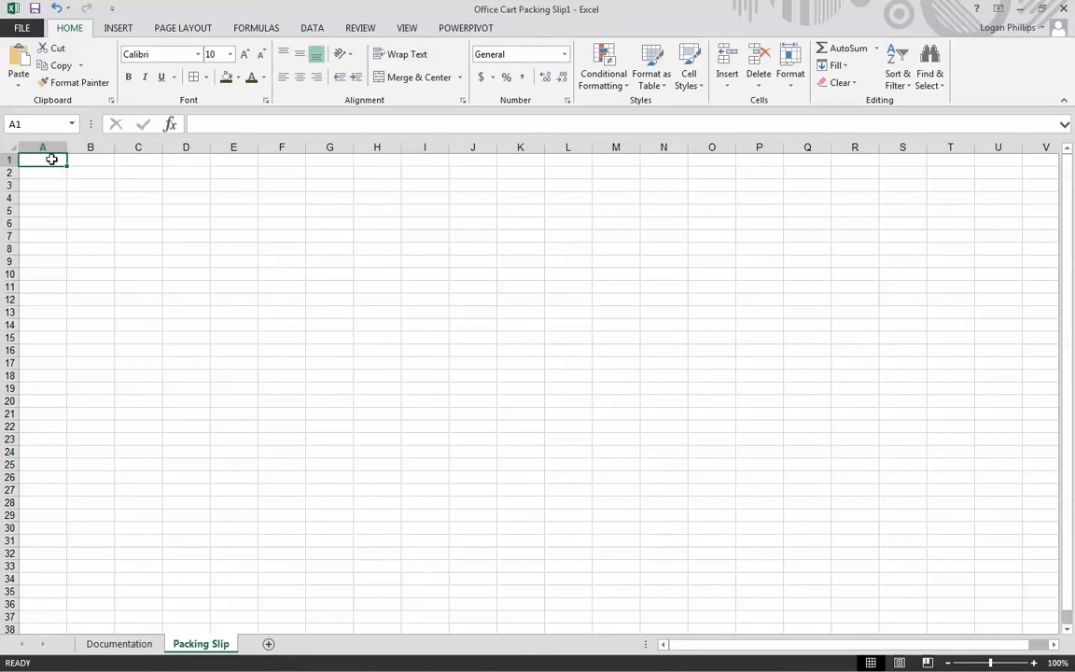
key(shift+Right)
key(shift+Right)
key(shift+Right)
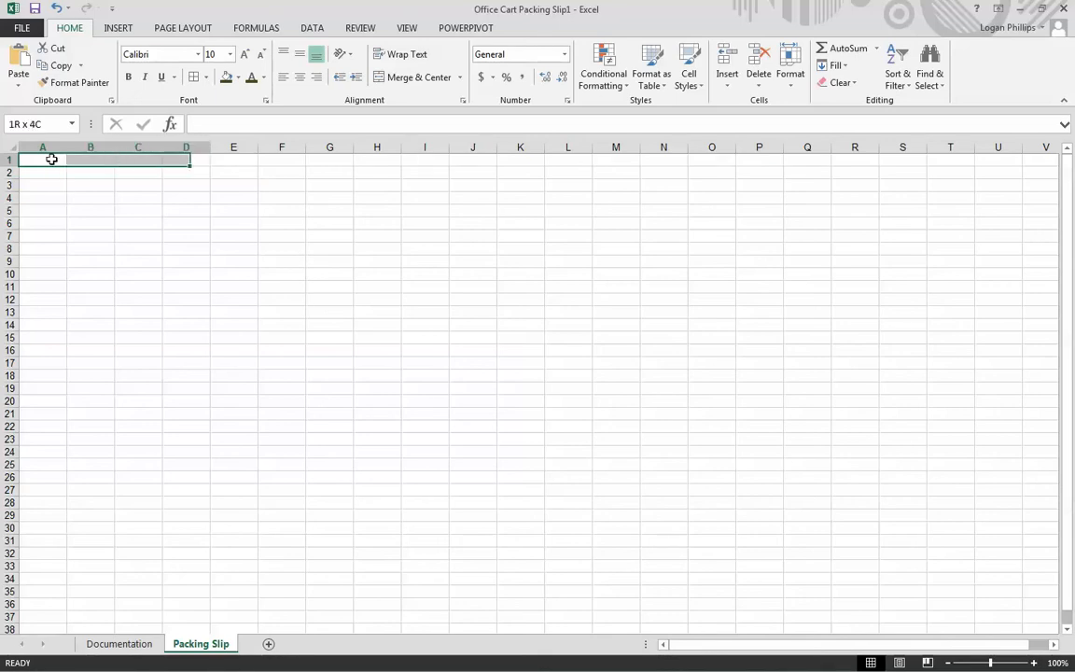
key(shift+Down)
key(shift+Down)
key(shift+Down)
key(shift+Down)
key(shift+Down)
key(shift+Down)
key(shift+Down)
key(shift+Down)
key(shift+Down)
key(shift+Down)
key(shift+Down)
key(shift+Down)
key(shift+Down)
key(shift+Down)
key(shift+Down)
key(shift+Down)
key(shift+Down)
key(shift+Down)
key(shift+Down)
key(shift+Down)
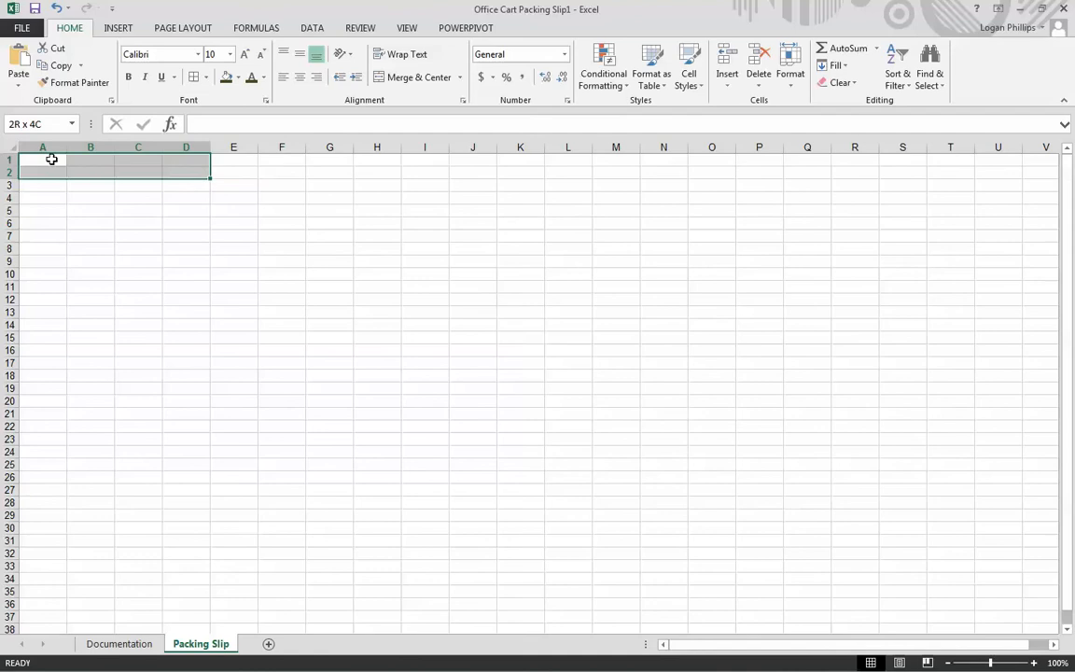
key(shift+Down)
key(shift+Down)
key(shift+Down)
key(shift+Down)
key(shift+Down)
key(shift+Down)
key(shift+Down)
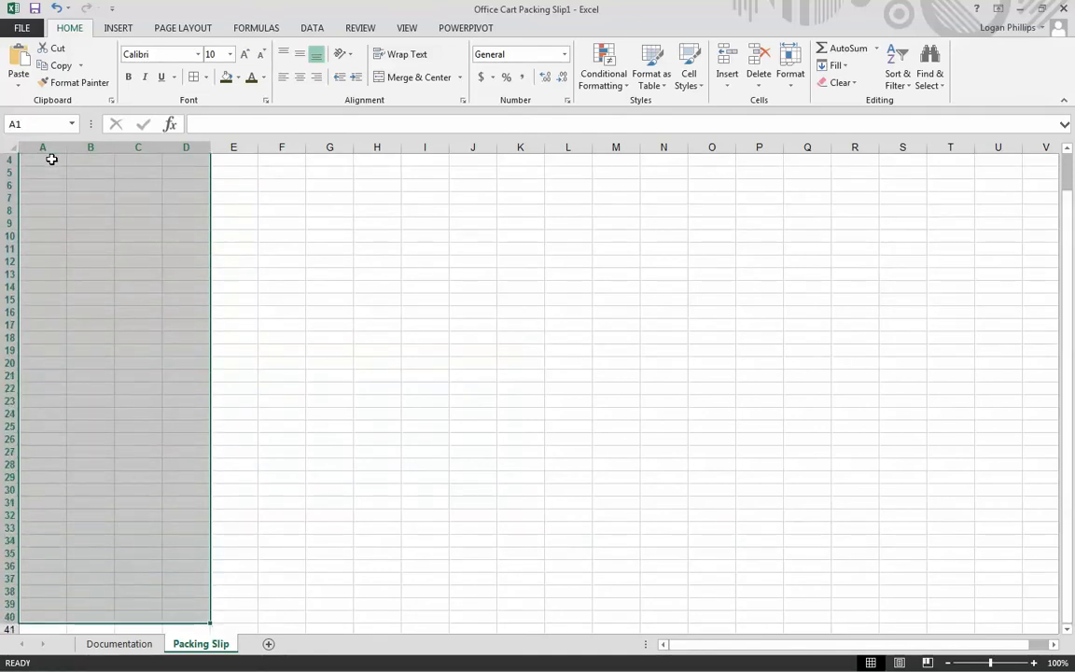
click(207, 77)
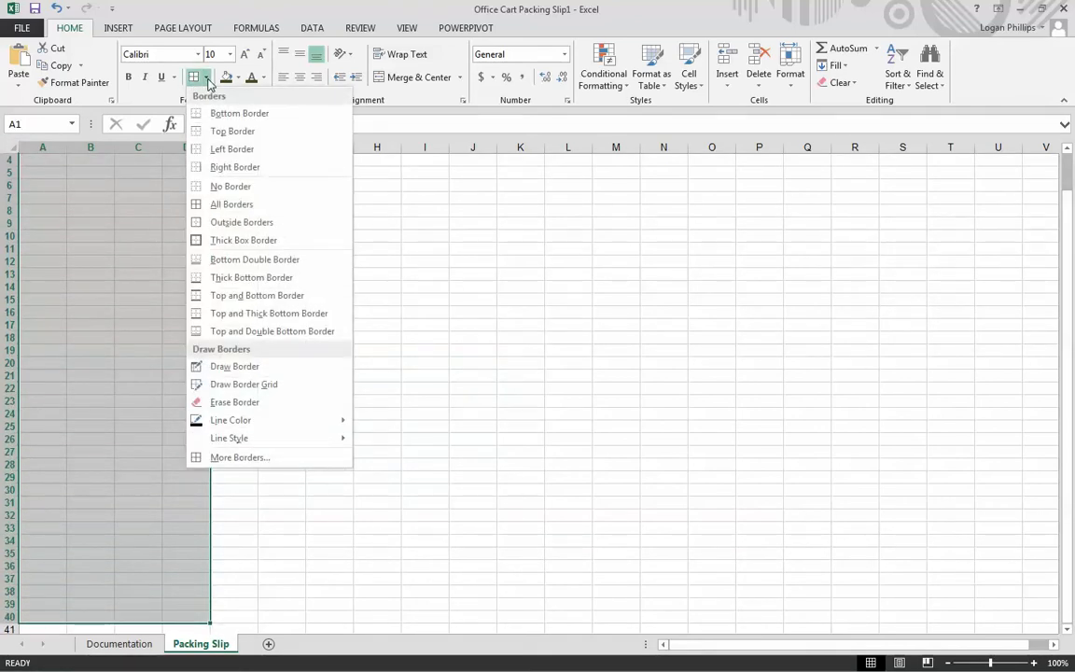
click(243, 240)
scroll(372, 333, up, 1)
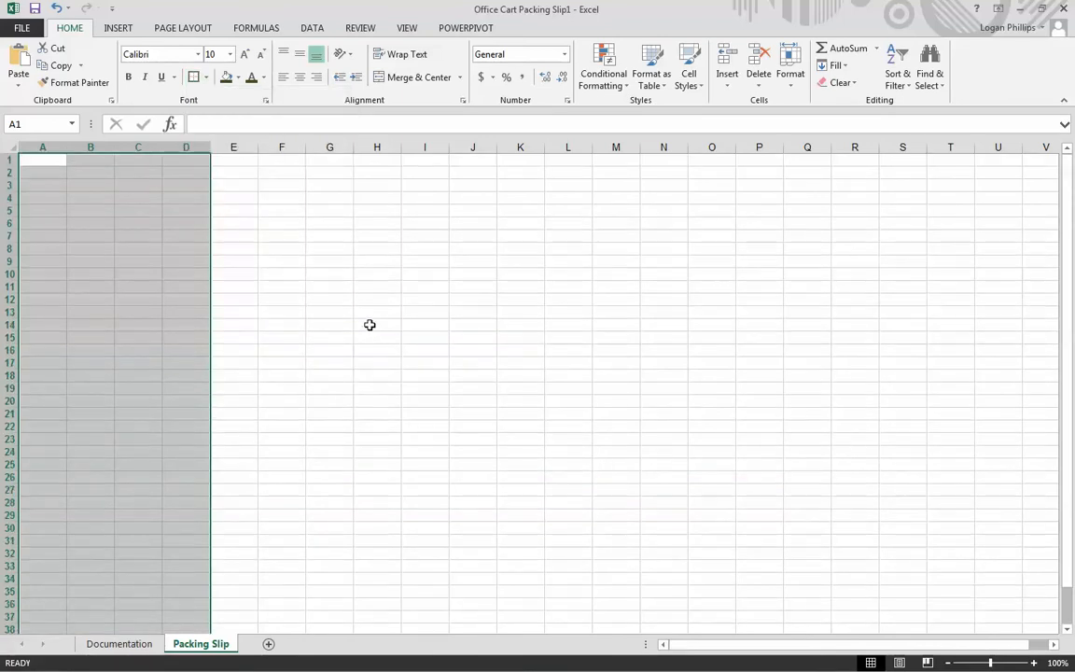
click(374, 327)
click(111, 294)
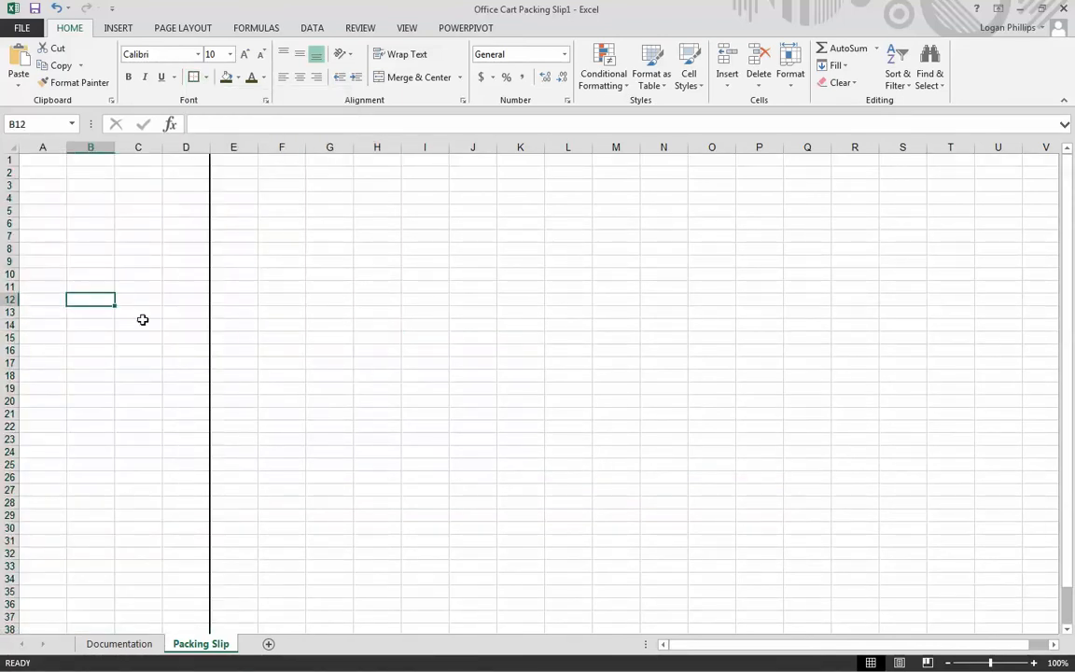
click(416, 325)
scroll(404, 327, down, 5)
scroll(401, 329, up, 5)
- Merge and center the range C1:D3 into one cell
click(135, 196)
click(47, 161)
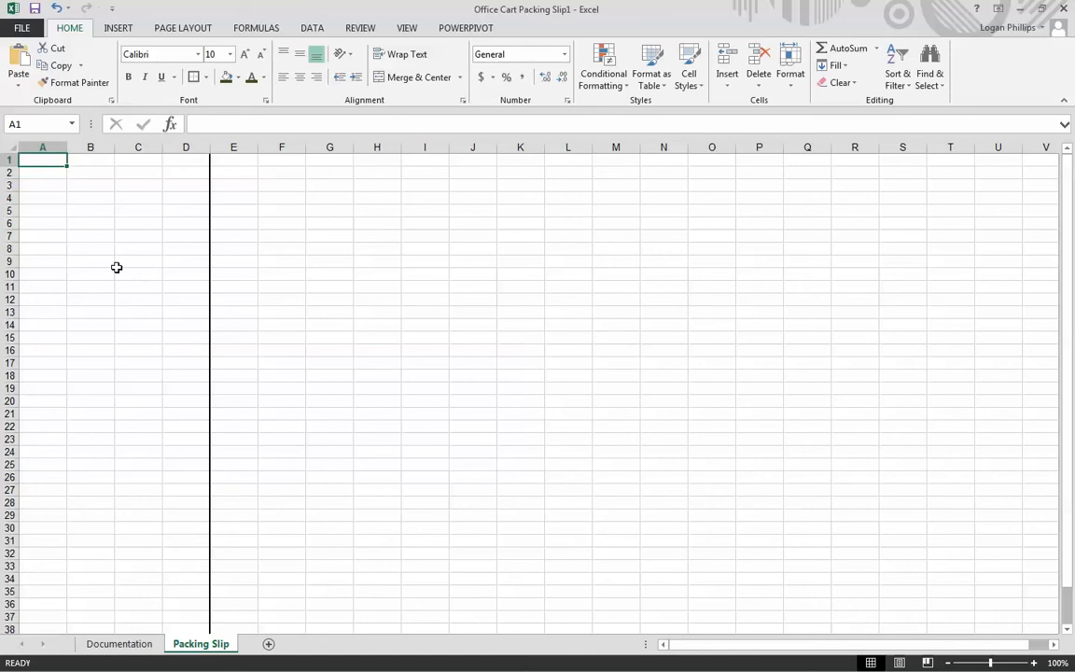
click(73, 246)
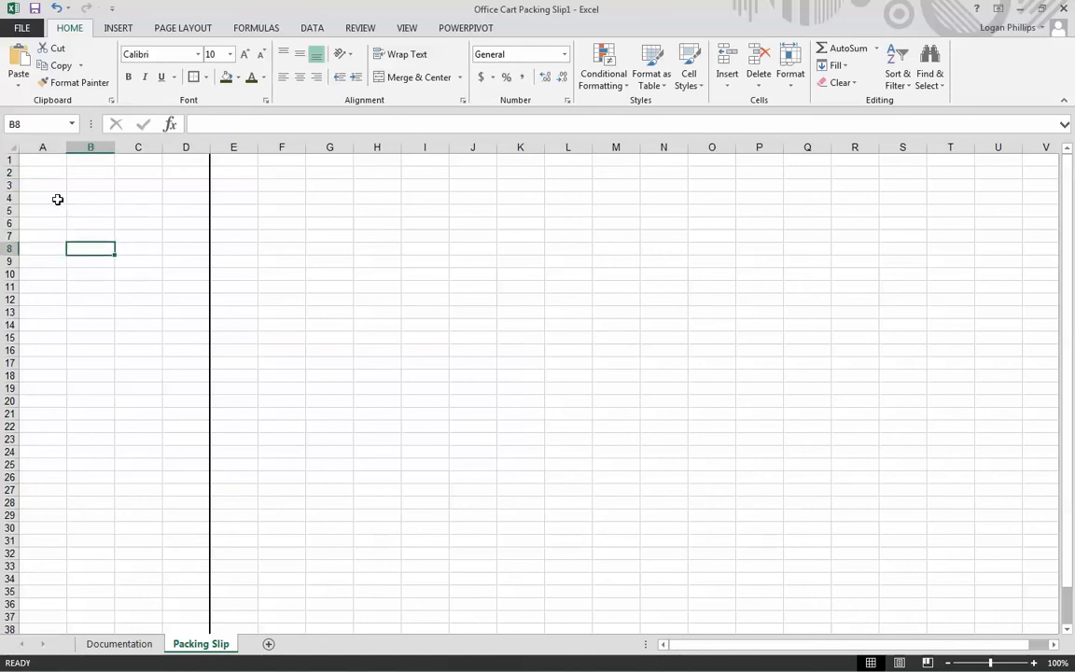
click(143, 159)
key(F2)
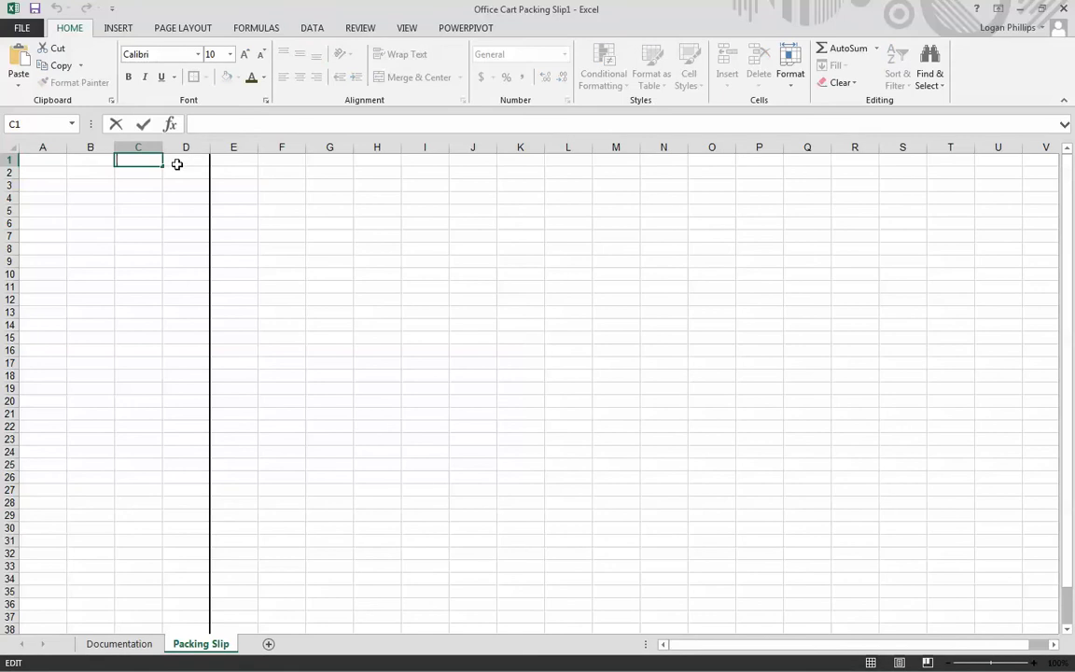
click(192, 161)
click(137, 159)
click(192, 163)
drag(153, 159, 201, 189)
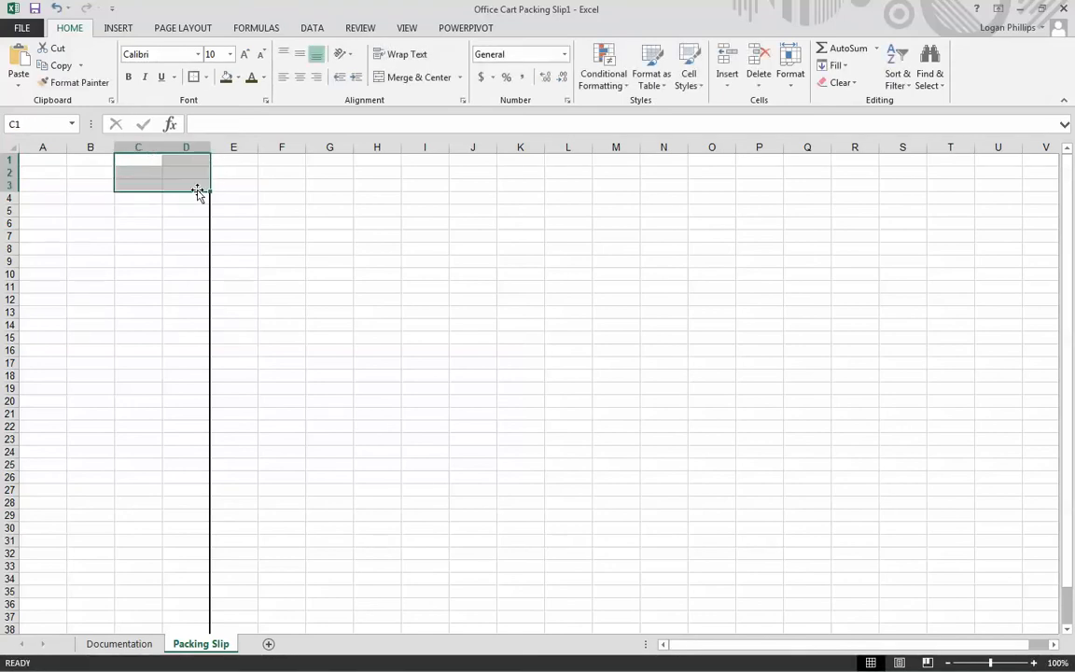
click(418, 78)
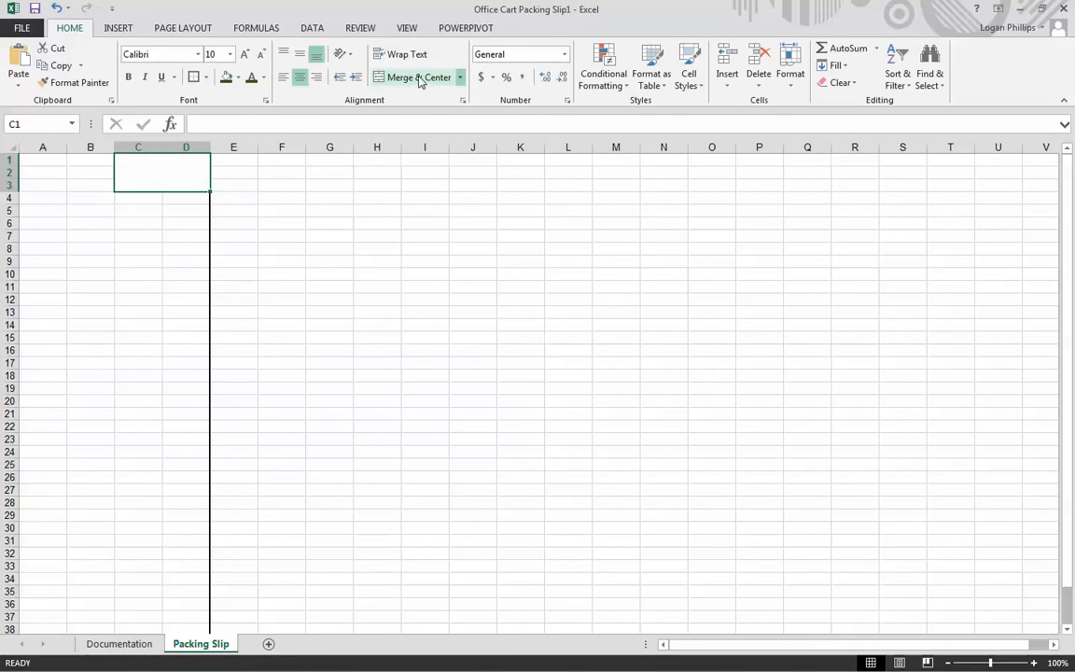
- Right-align and top-align the merged cell C1:D3
click(318, 78)
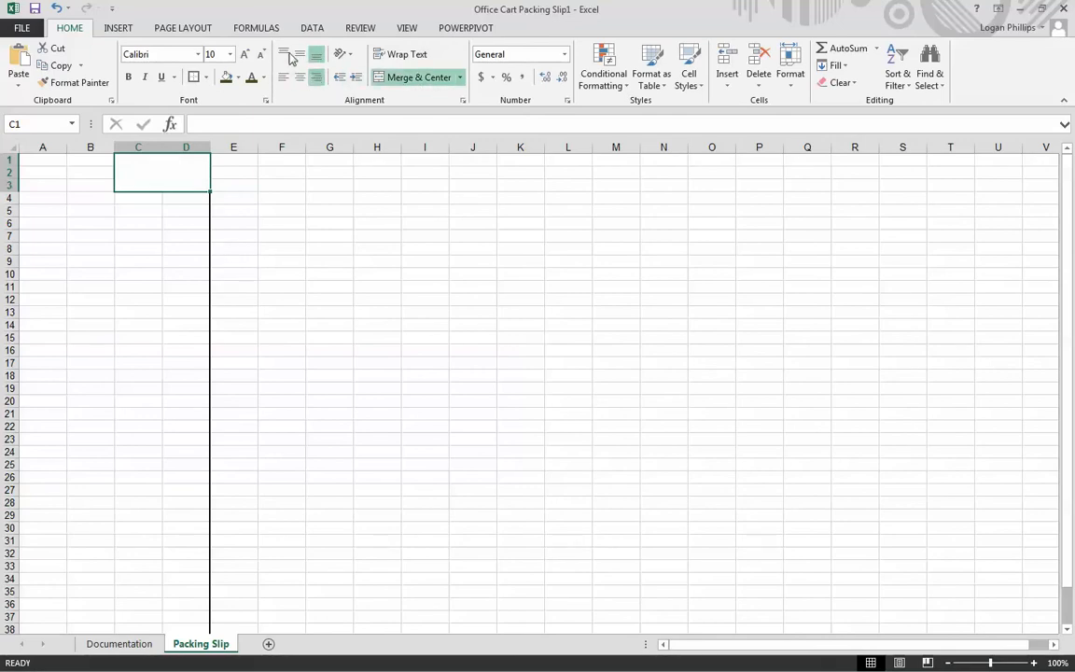
click(285, 55)
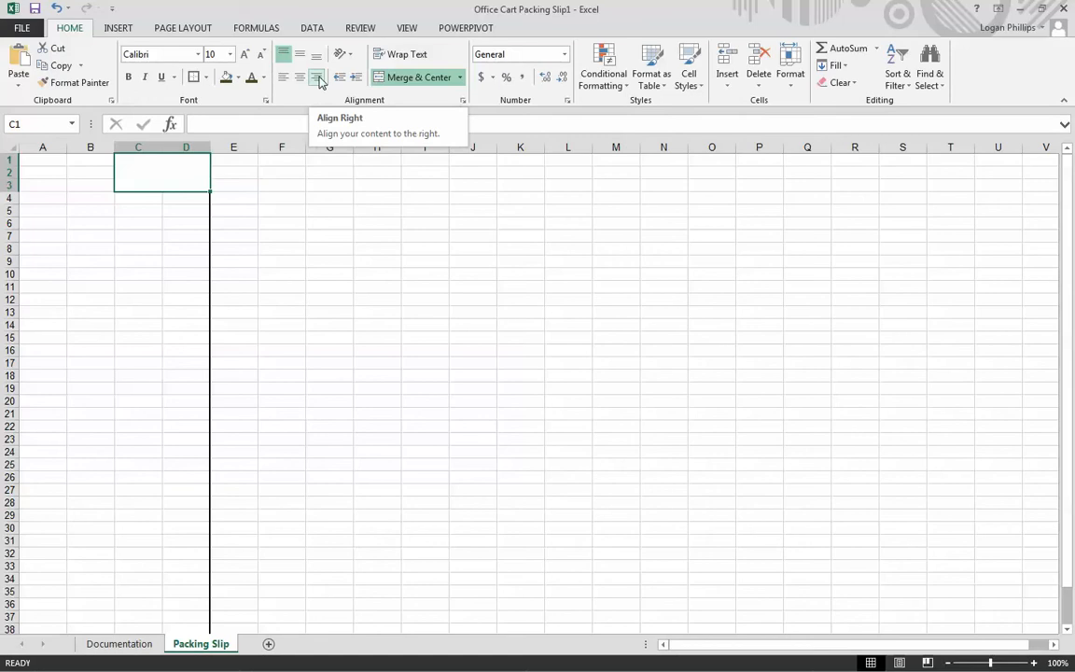
click(318, 79)
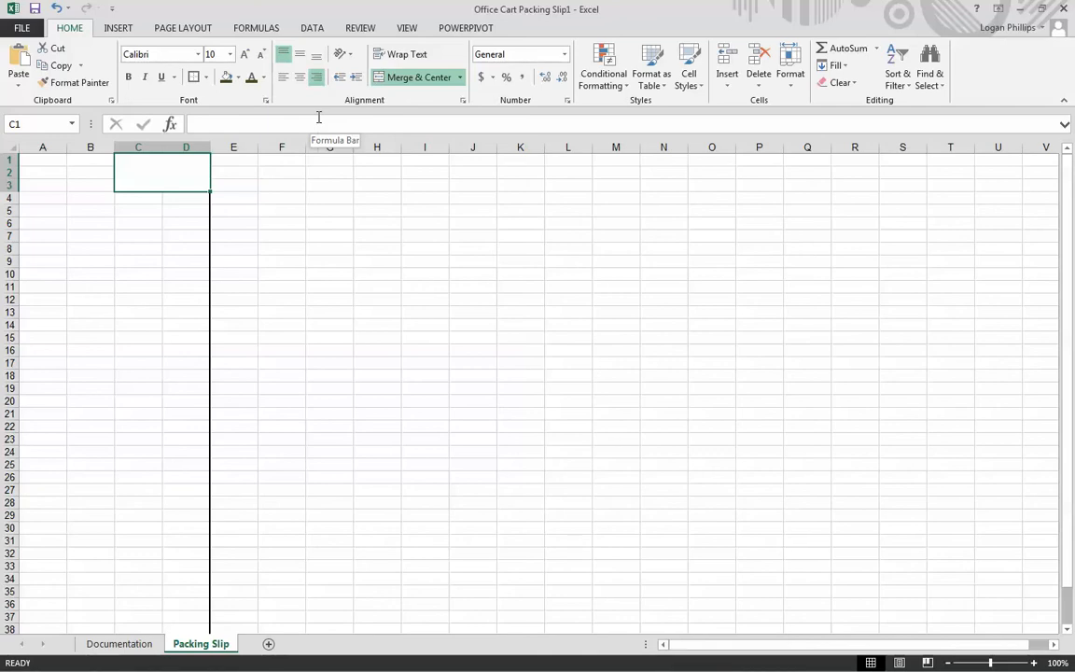
- Set the height of row 1 on the Packing Slip sheet to 36
click(6, 160)
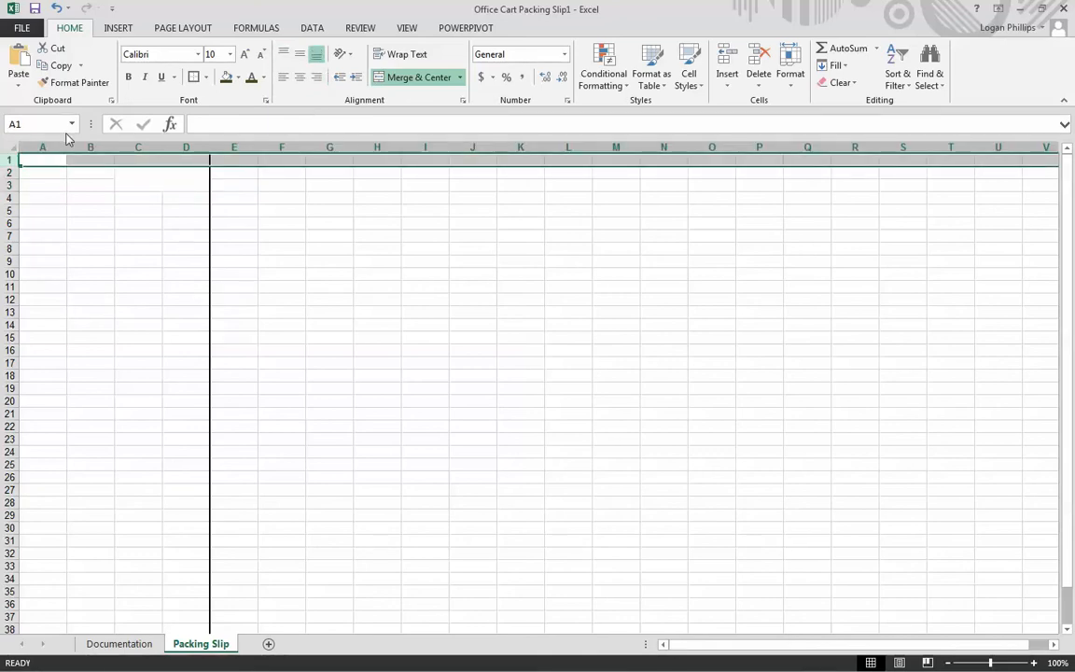
click(855, 211)
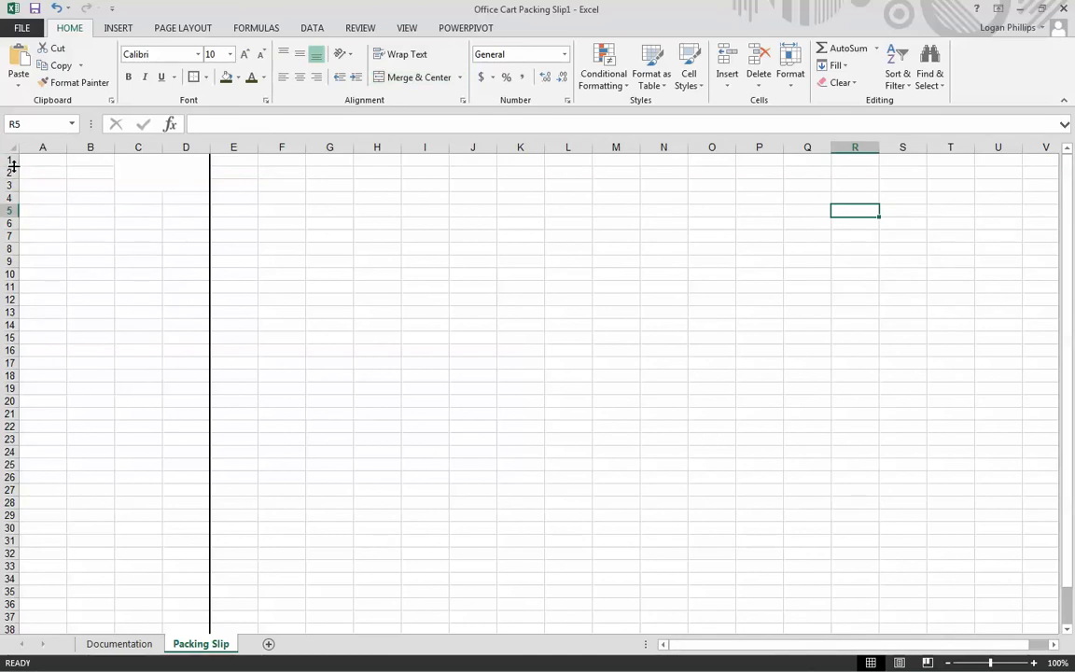
click(11, 161)
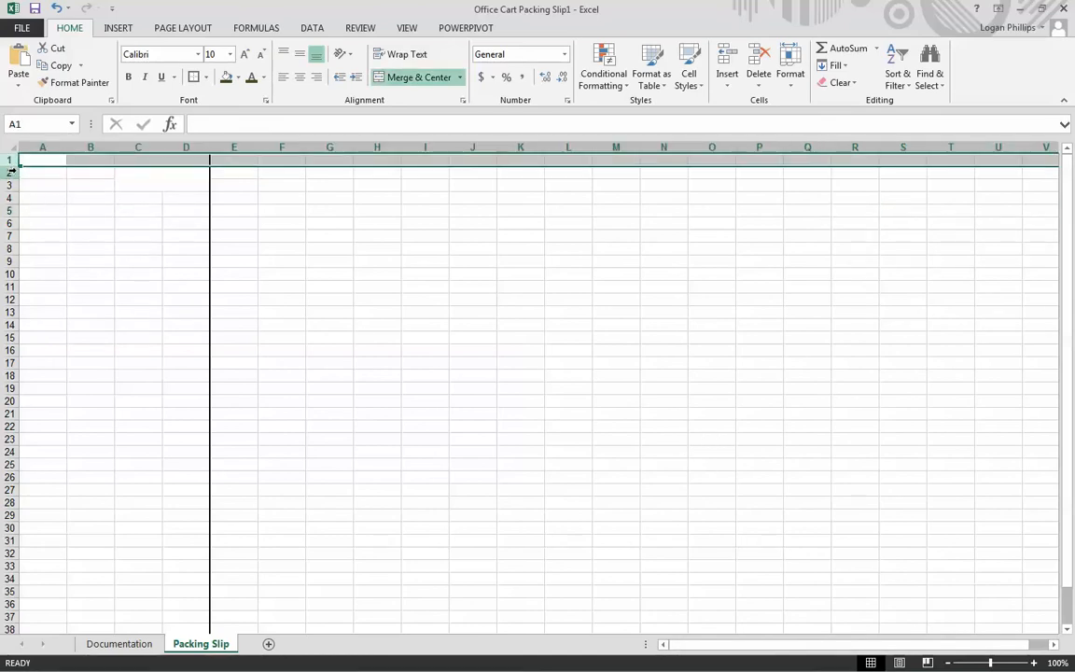
drag(13, 164, 25, 188)
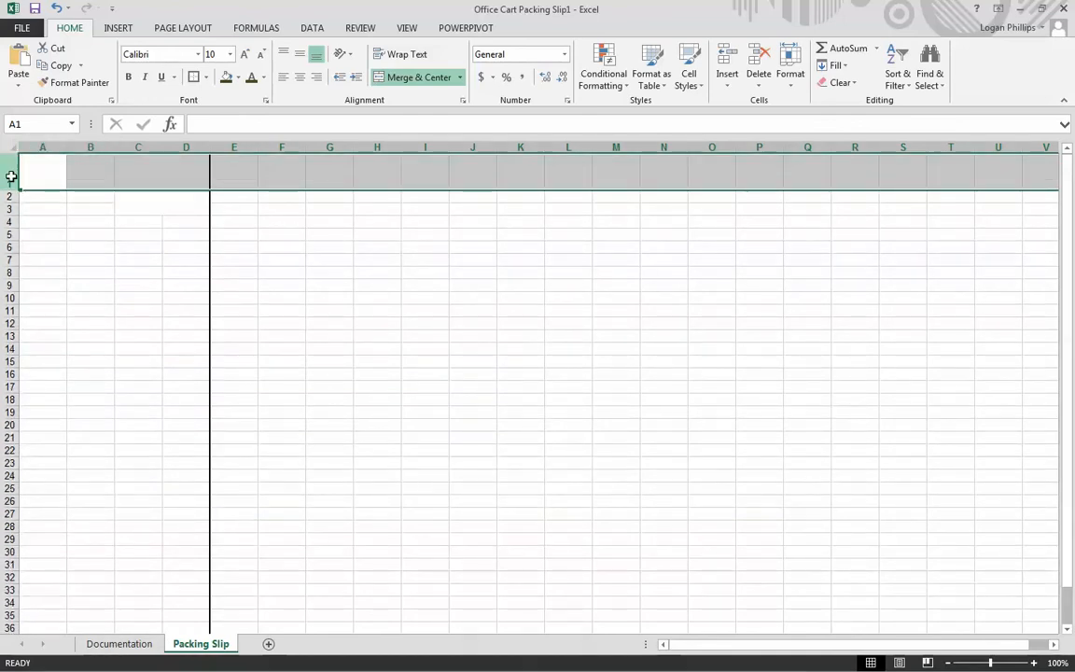
click(793, 84)
click(817, 118)
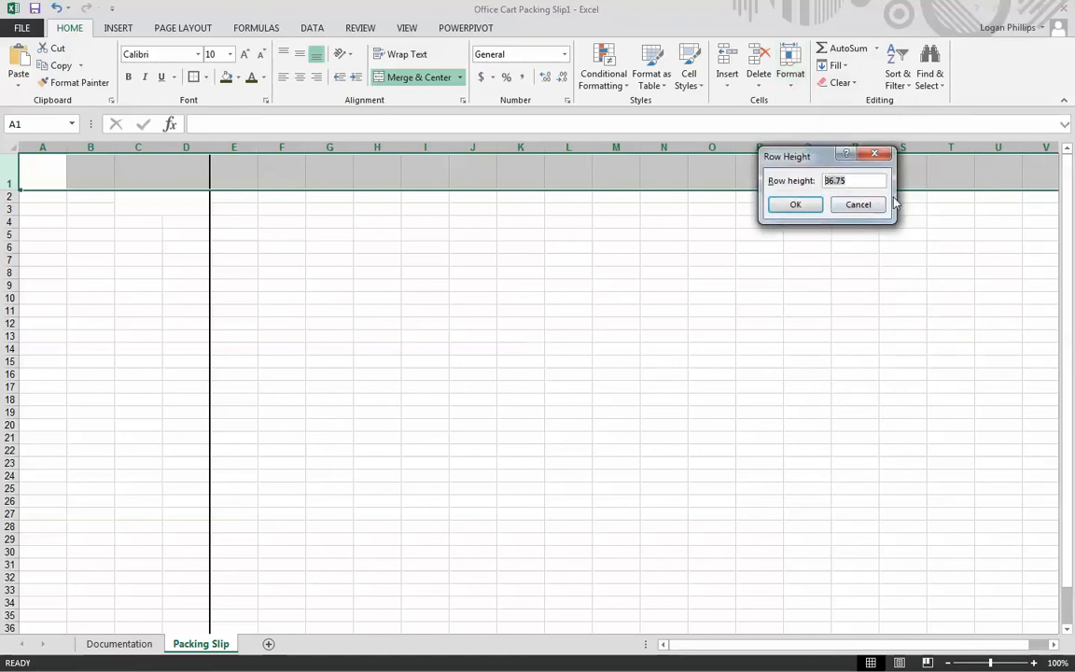
text(36)
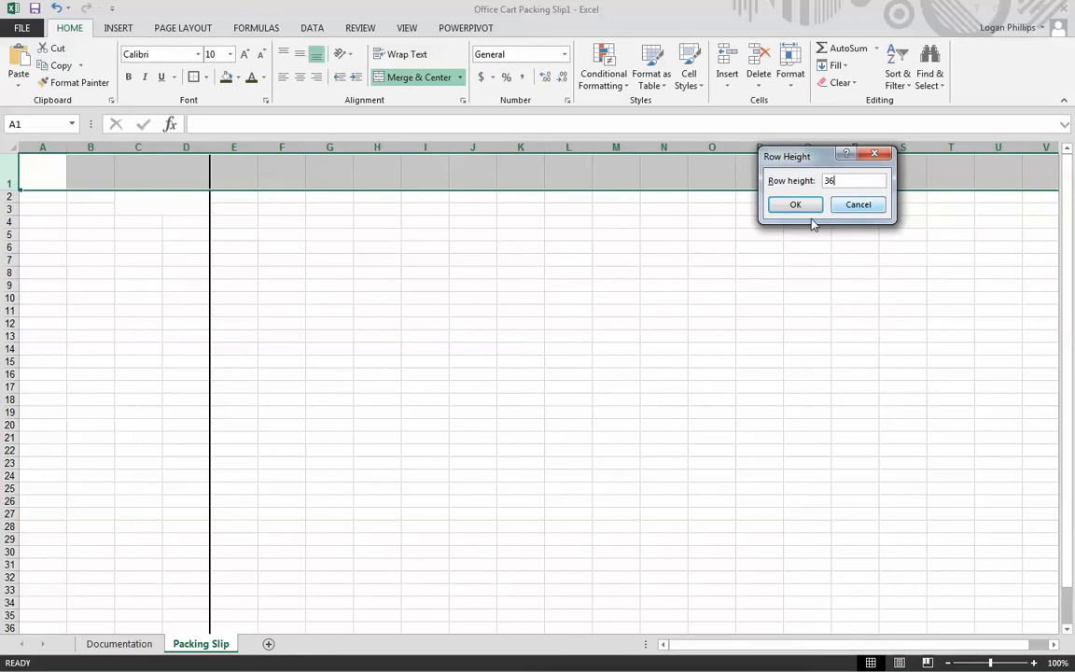
click(795, 205)
click(807, 207)
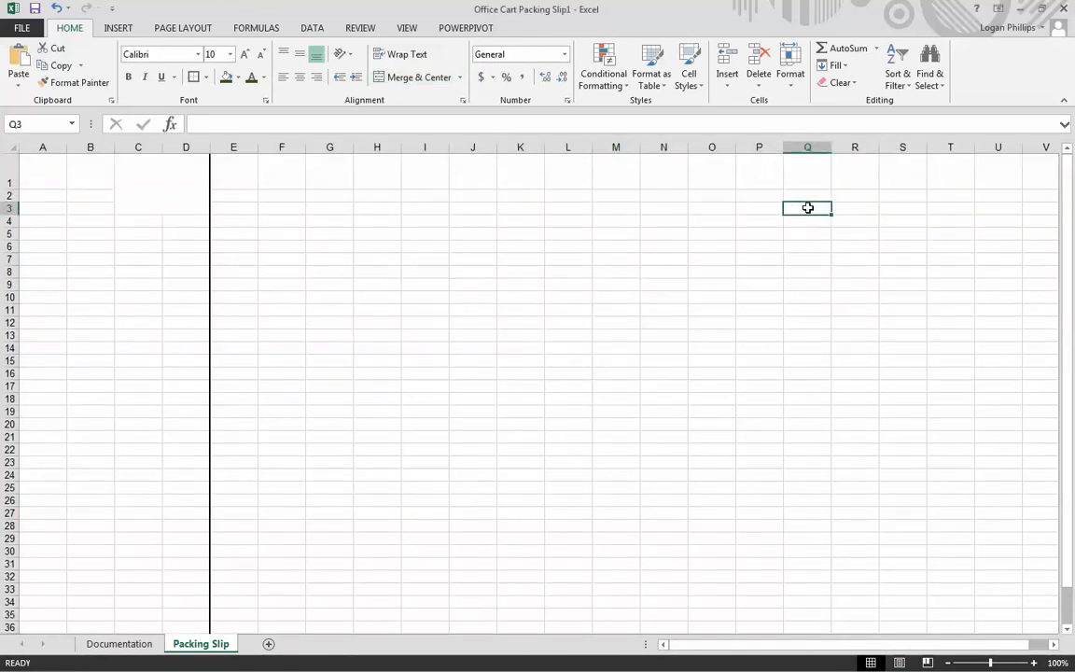
- Set the height of rows 2 and 3 on the Packing Slip sheet to 15
drag(9, 195, 9, 206)
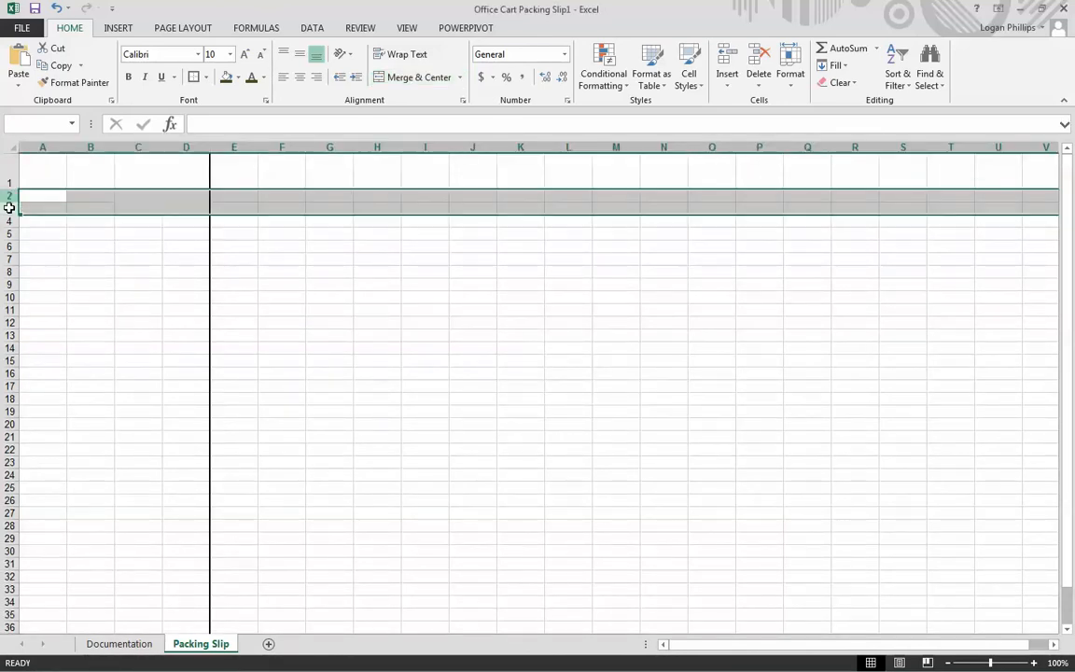
click(790, 78)
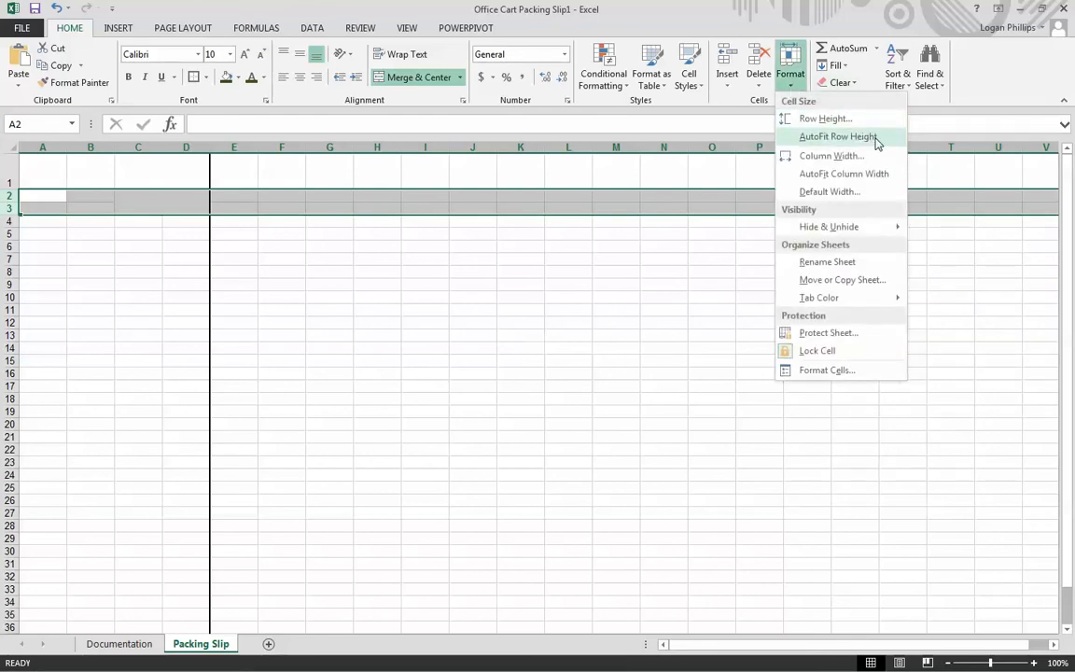
click(875, 119)
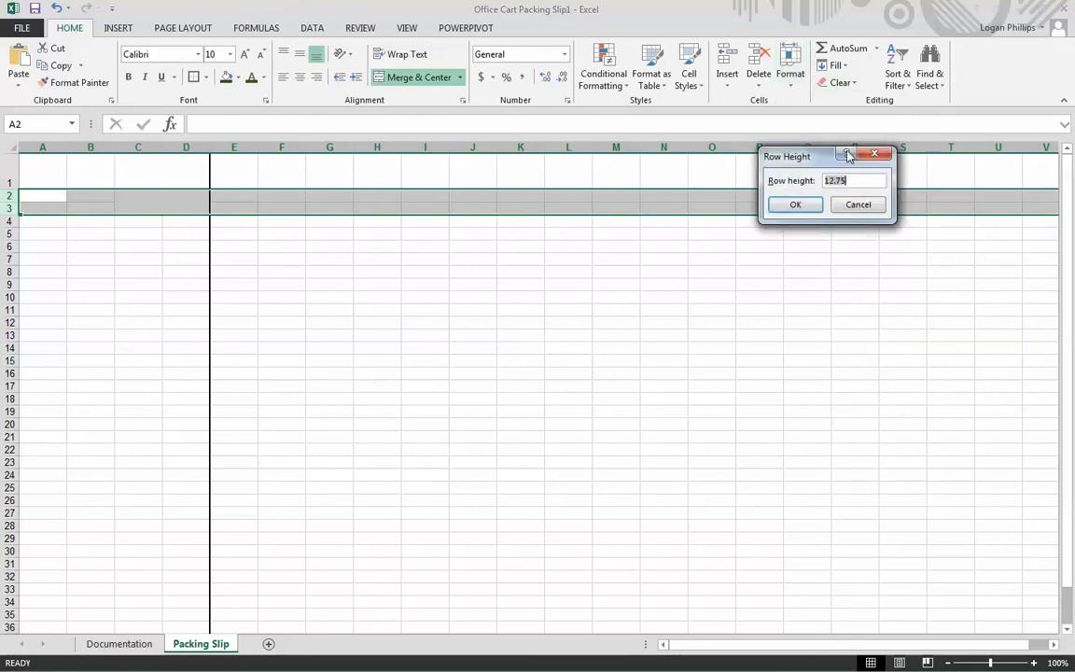
text(15)
key(Return)
click(660, 313)
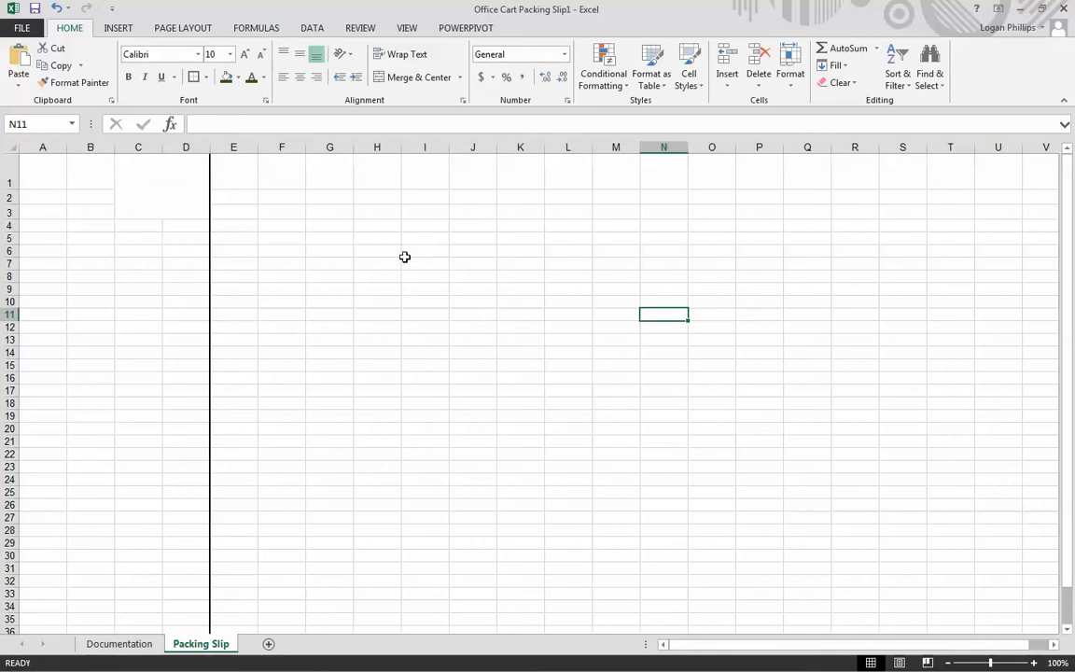
click(57, 165)
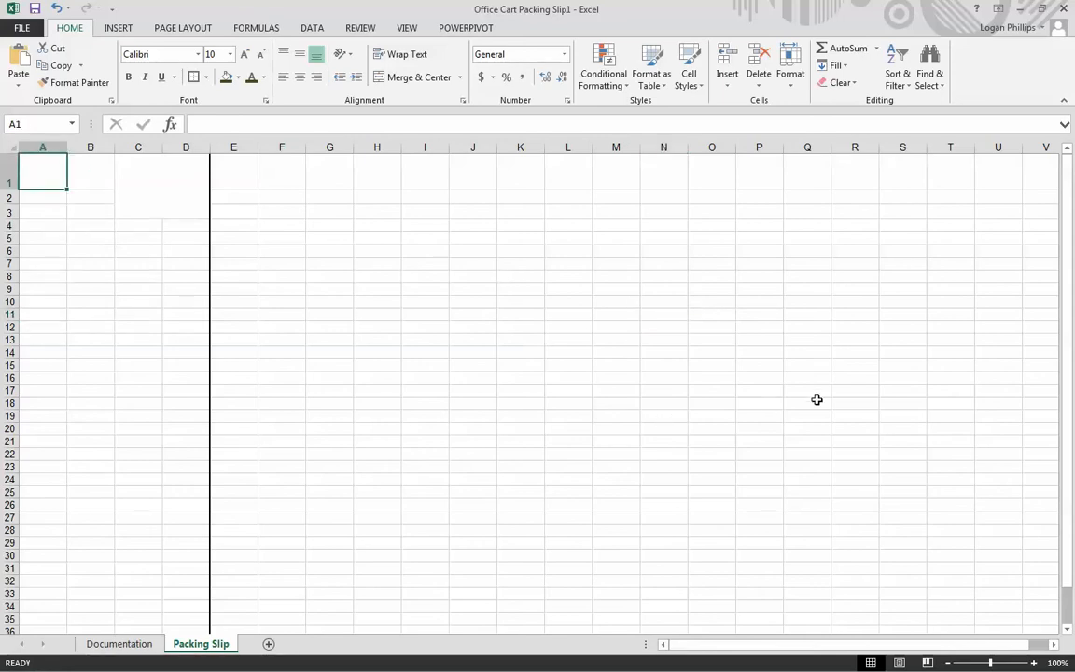
text(Office Cart)
key(ctrl+Return)
double_click(68, 184)
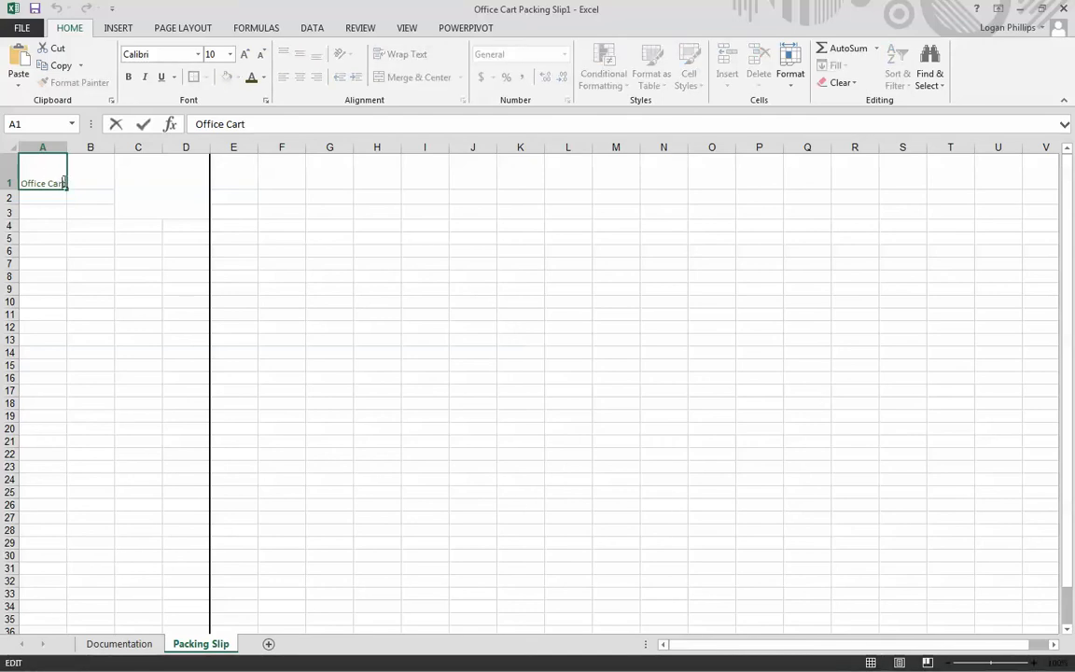
double_click(65, 182)
click(64, 180)
key(Escape)
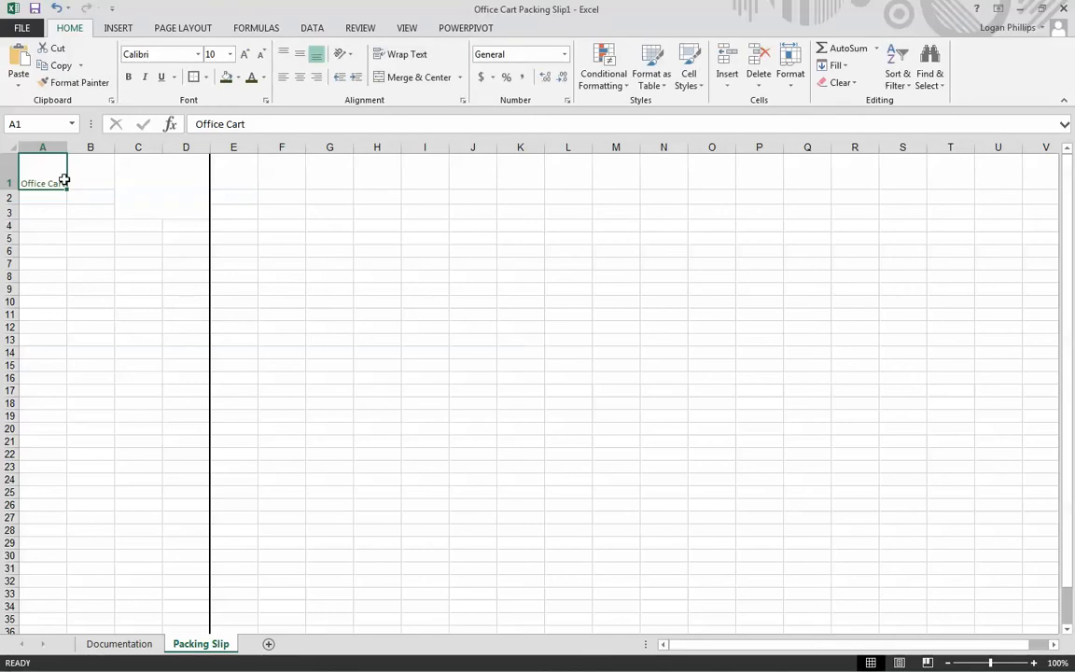
double_click(65, 180)
click(173, 240)
click(464, 268)
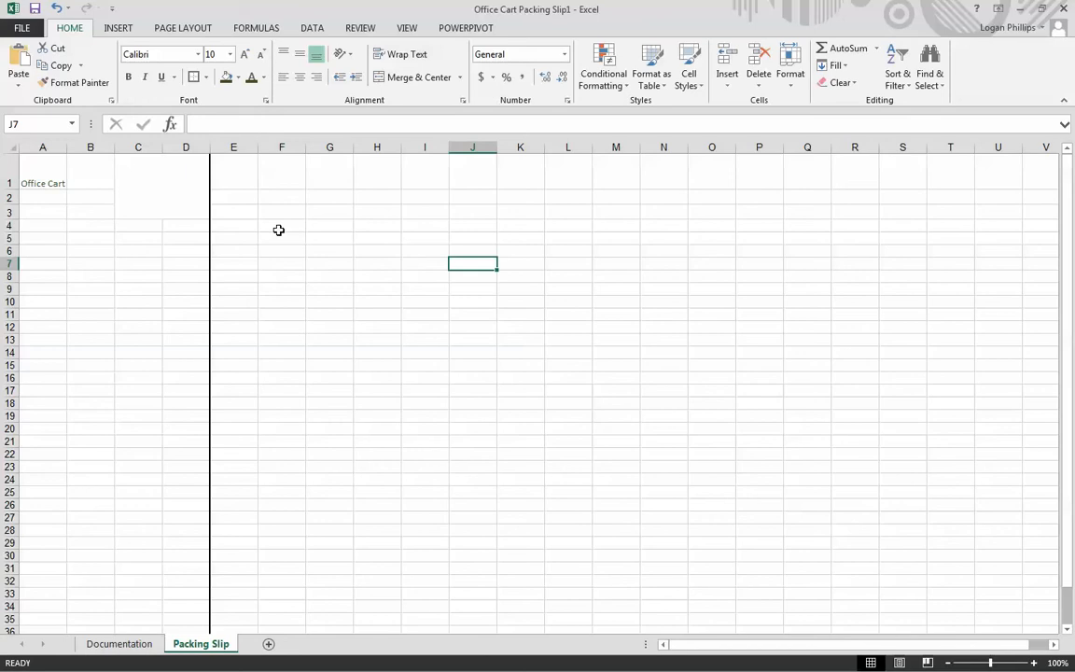
double_click(54, 183)
key(BackSpace)
click(72, 231)
click(64, 184)
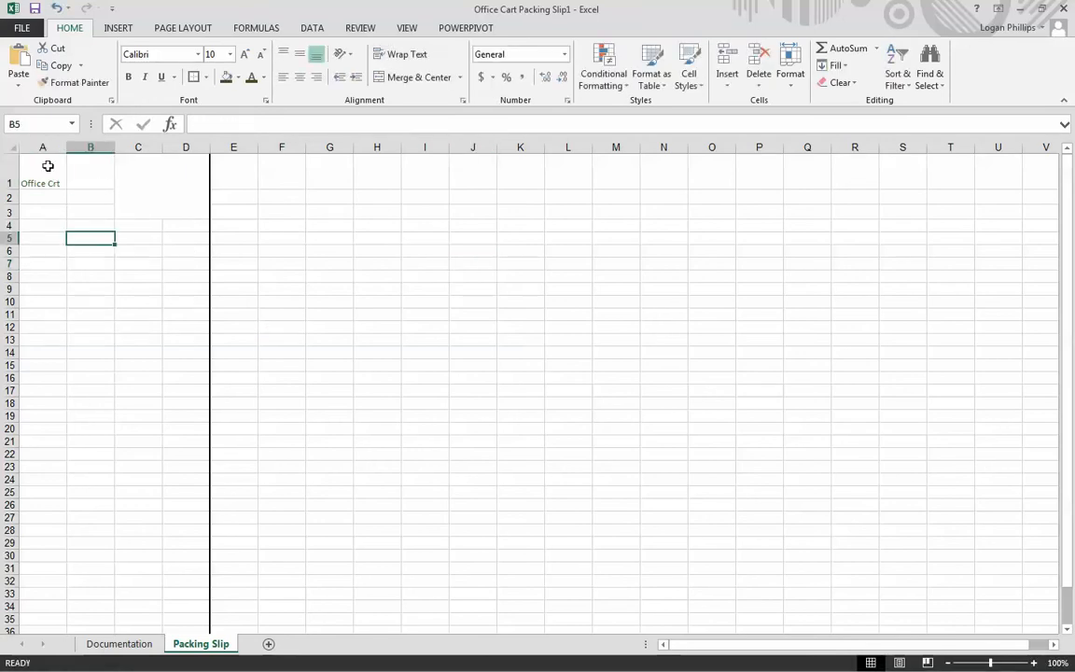
key(Delete)
click(128, 235)
- Enter Office Cart in cell A1, with the company's street address on a second line within the same cell
click(63, 178)
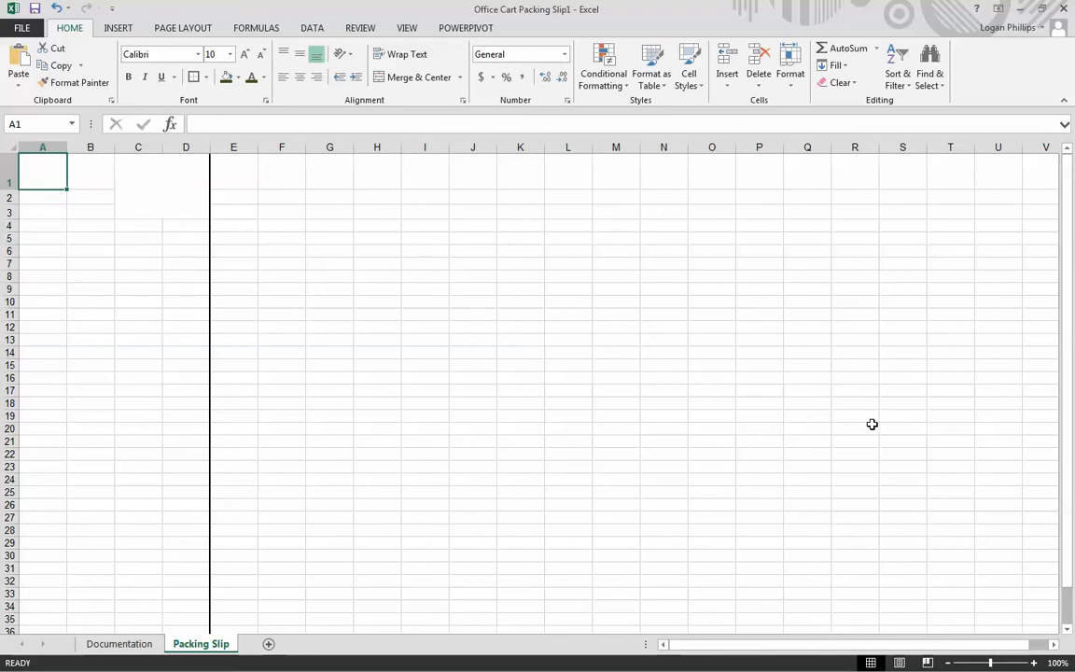
text(O)
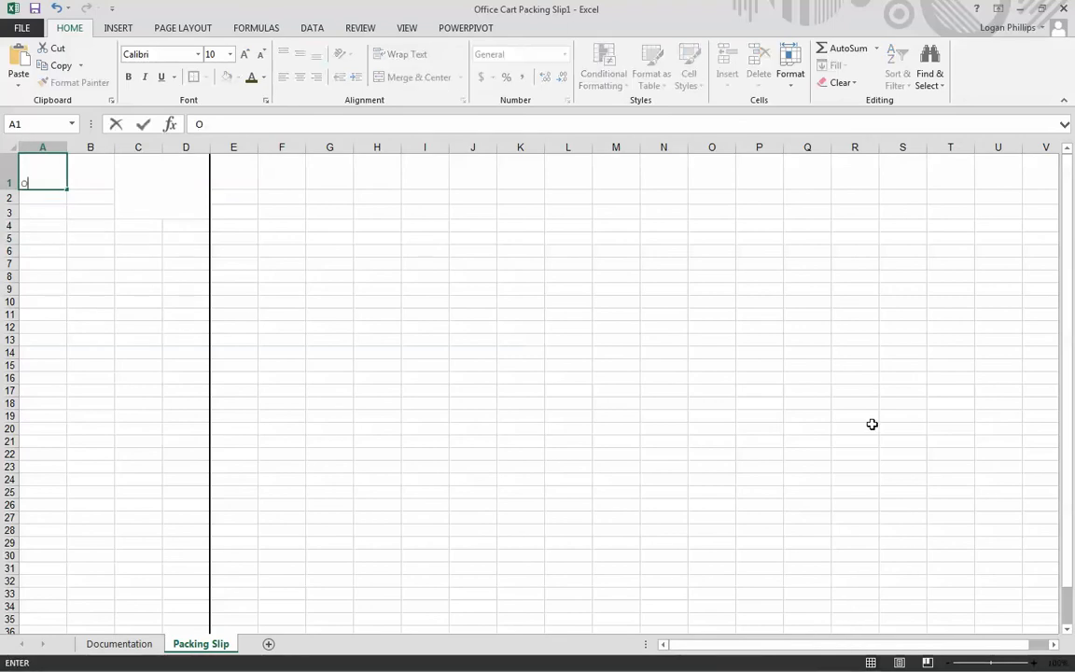
text(ffice Cart)
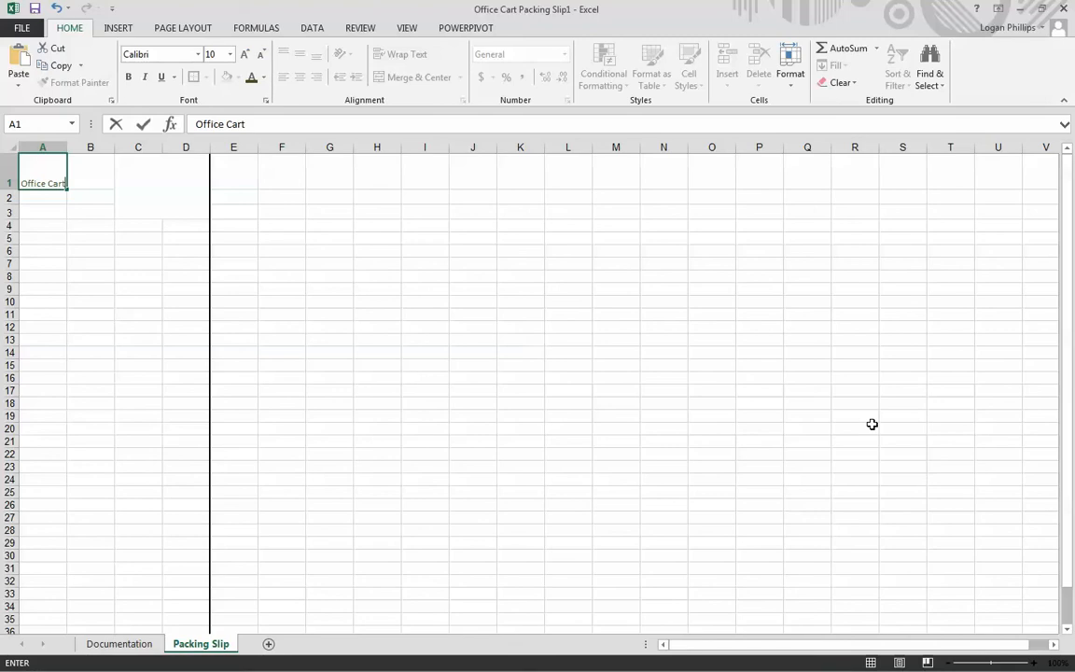
key(Return)
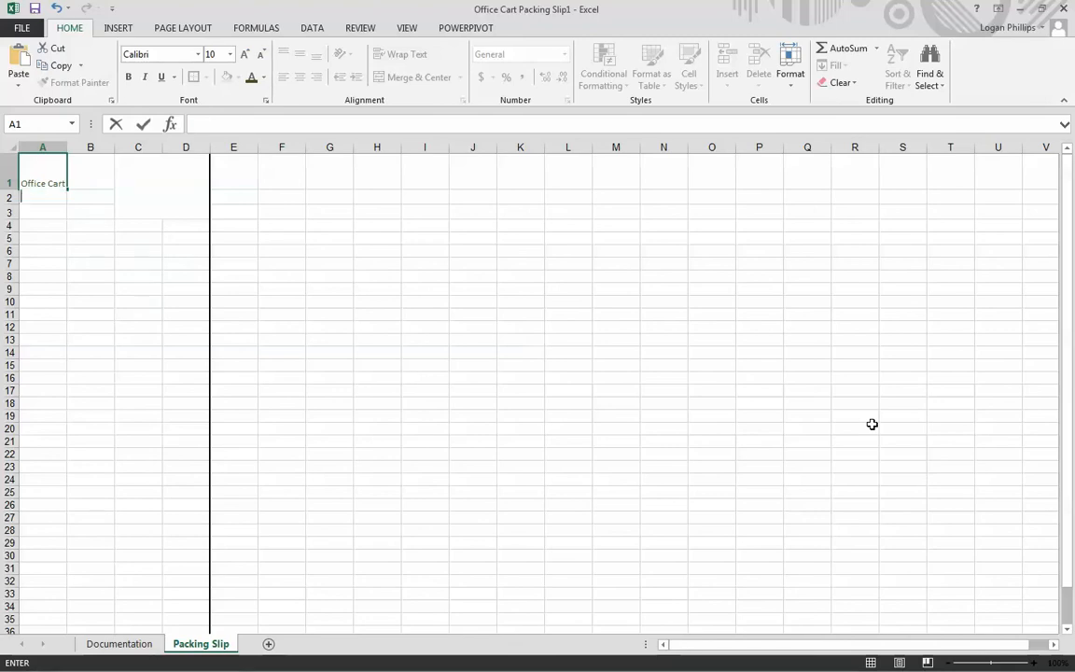
text(14 Trenke La)
text(ne)
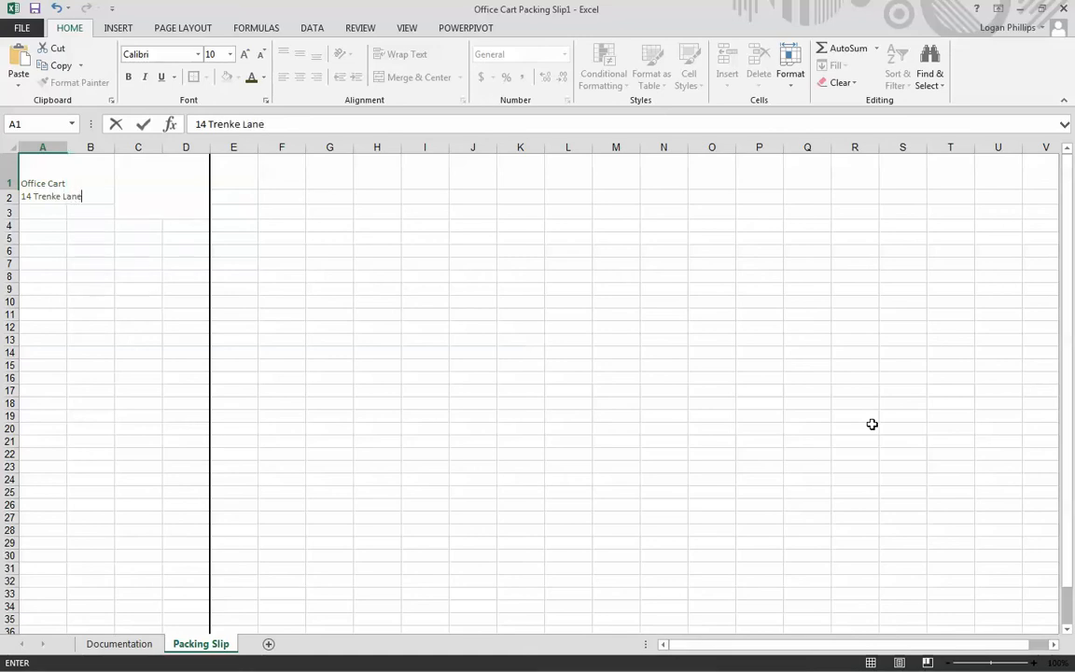
key(Return)
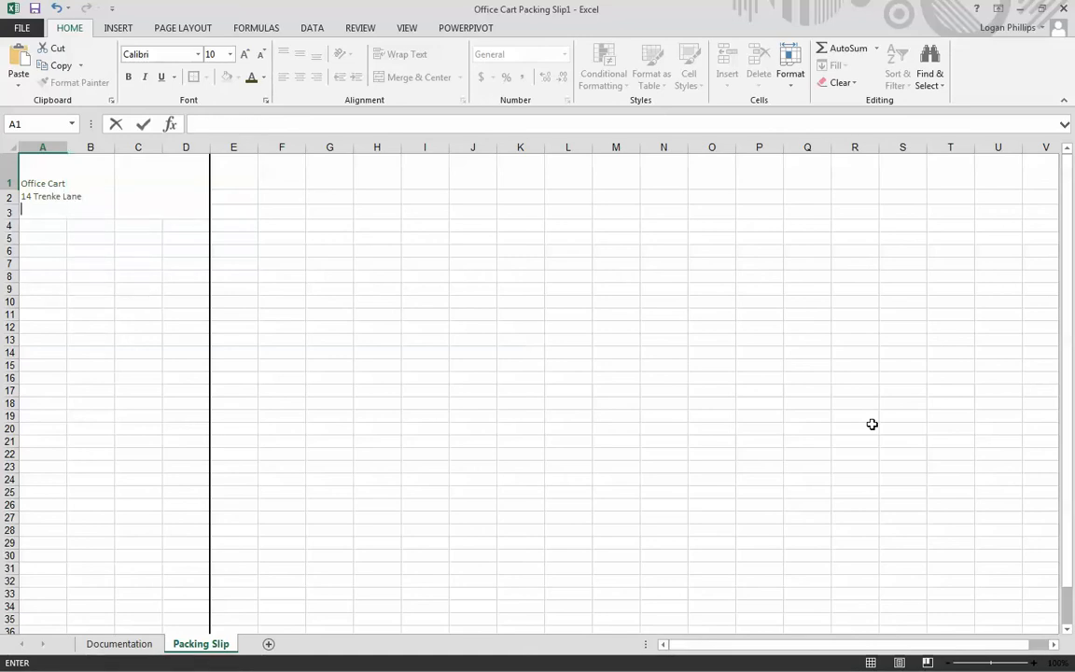
- Add the company's city, state and ZIP code as the third line of cell A1
text(Munci, In 473)
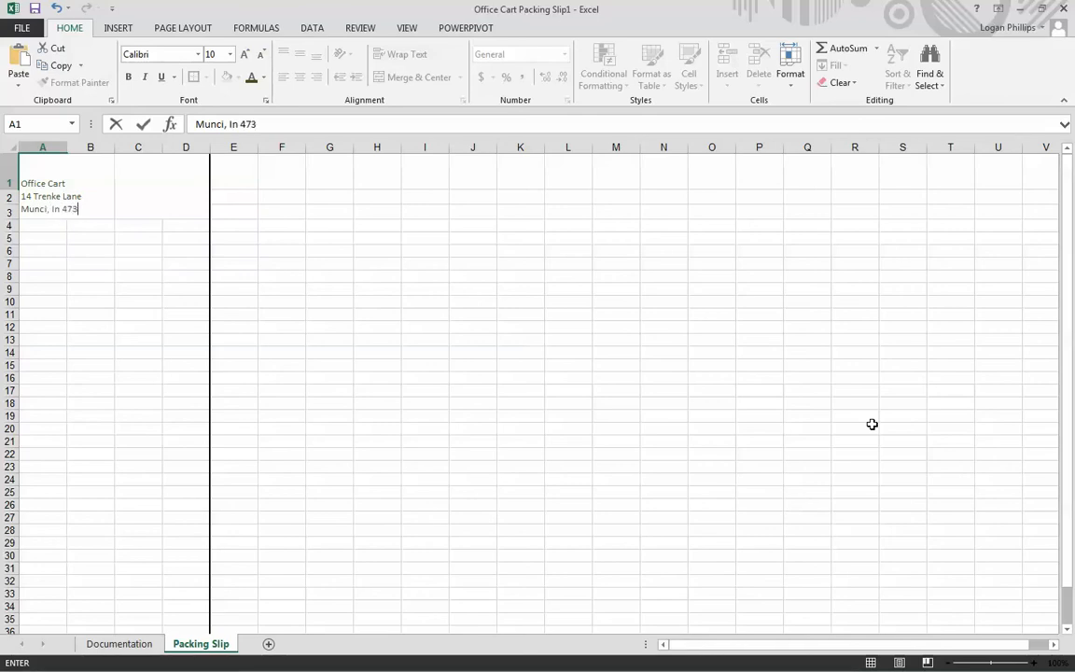
text(03)
key(Return)
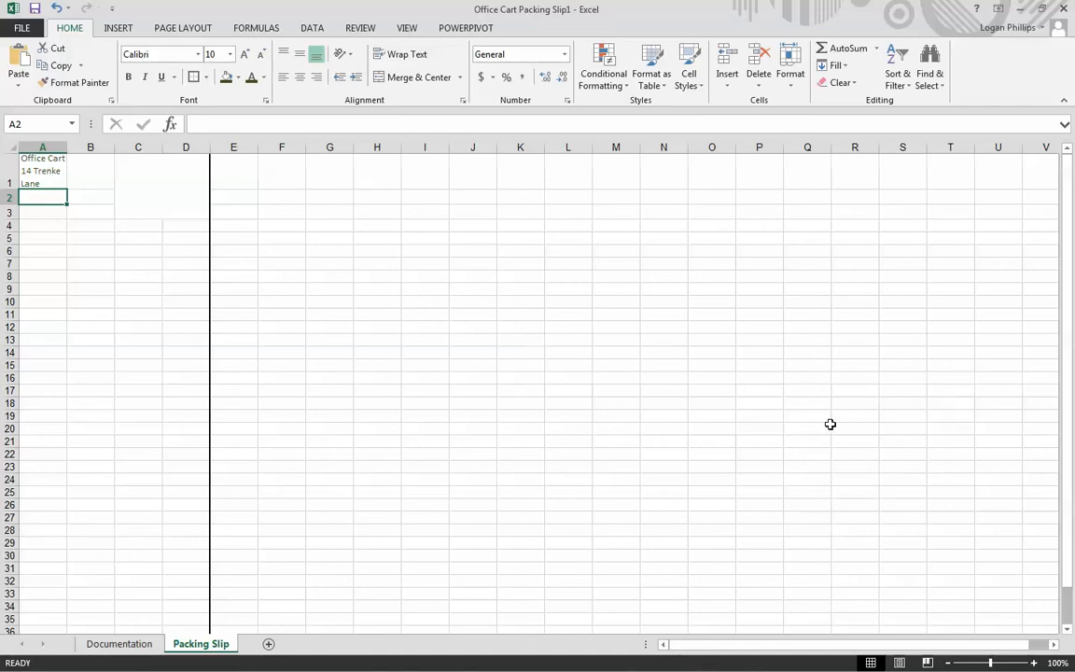
- Format only the Office Cart text in cell A1 as 26-point bold
click(75, 168)
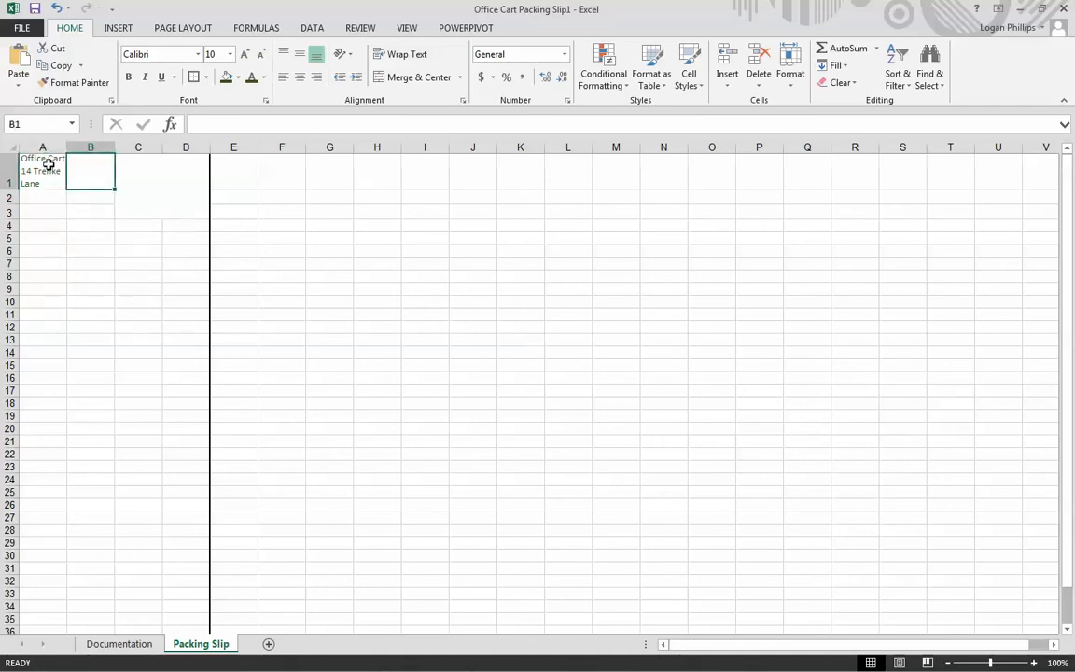
click(49, 163)
double_click(49, 172)
mouse_move(65, 164)
mouse_down()
mouse_move(18, 163)
mouse_move(65, 163)
mouse_up()
click(36, 164)
click(211, 54)
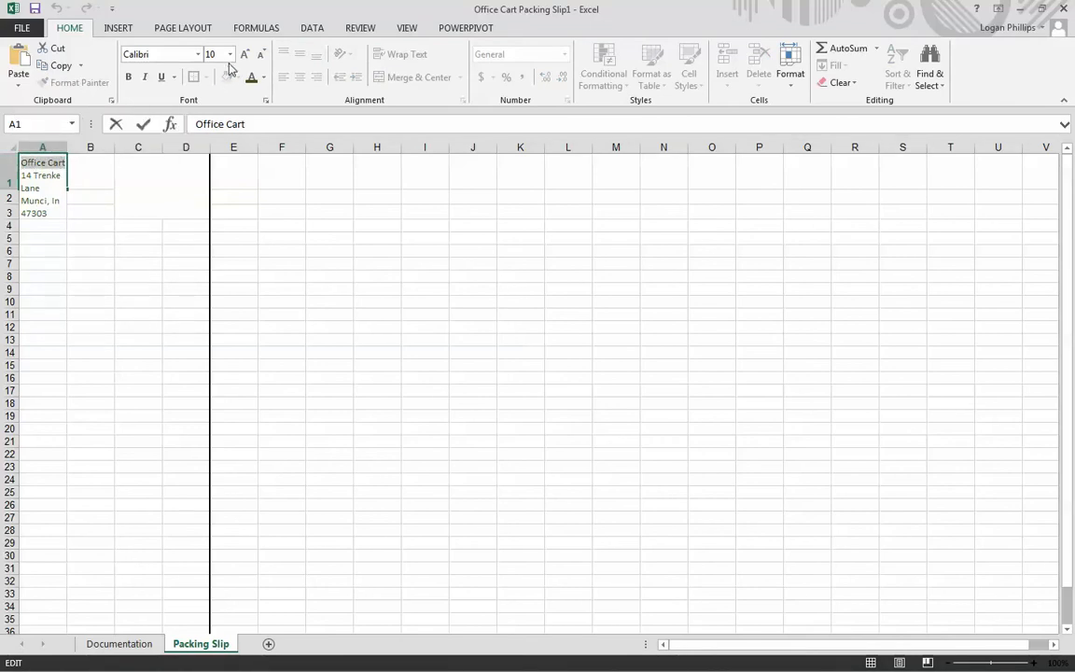
click(229, 55)
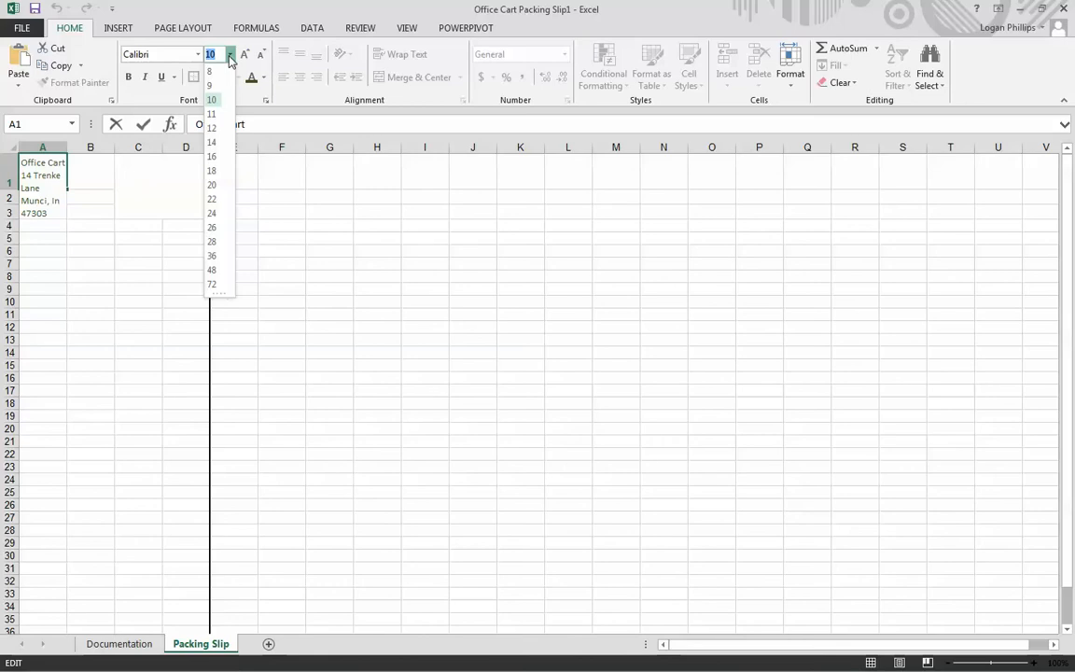
click(217, 230)
click(129, 76)
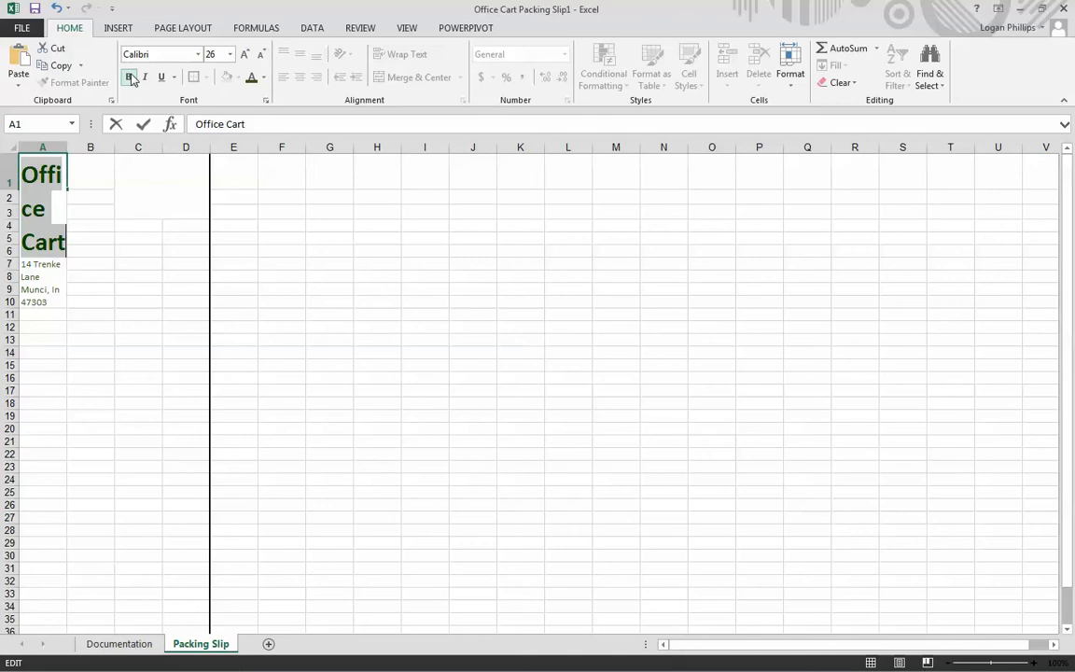
click(329, 251)
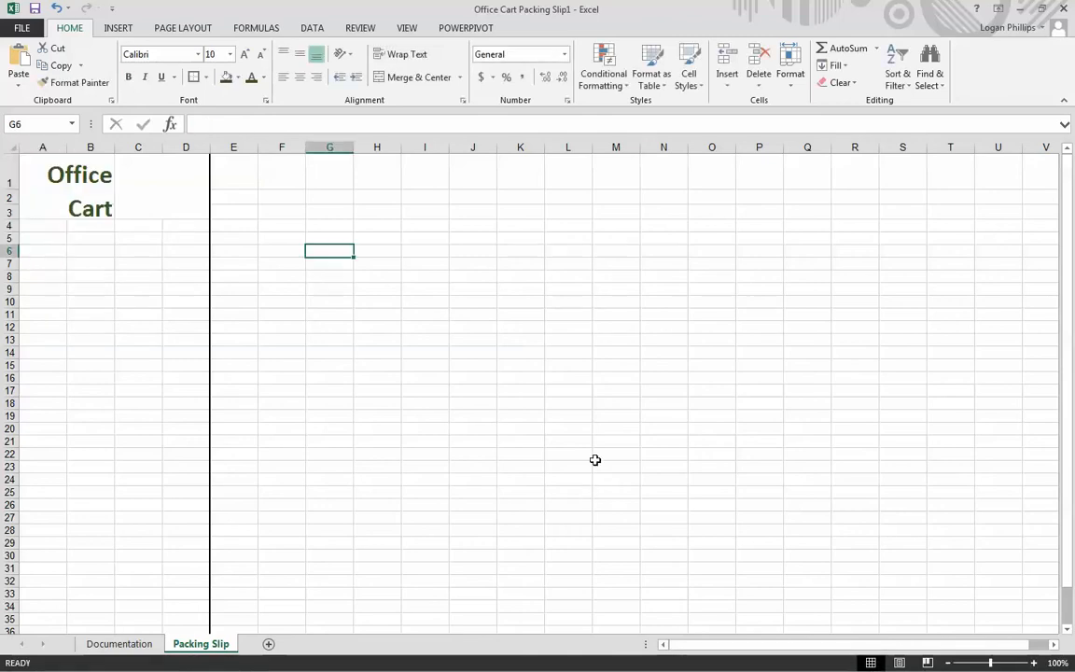
- Enter the title Packing Slip in the merged cell C1:D3
click(87, 285)
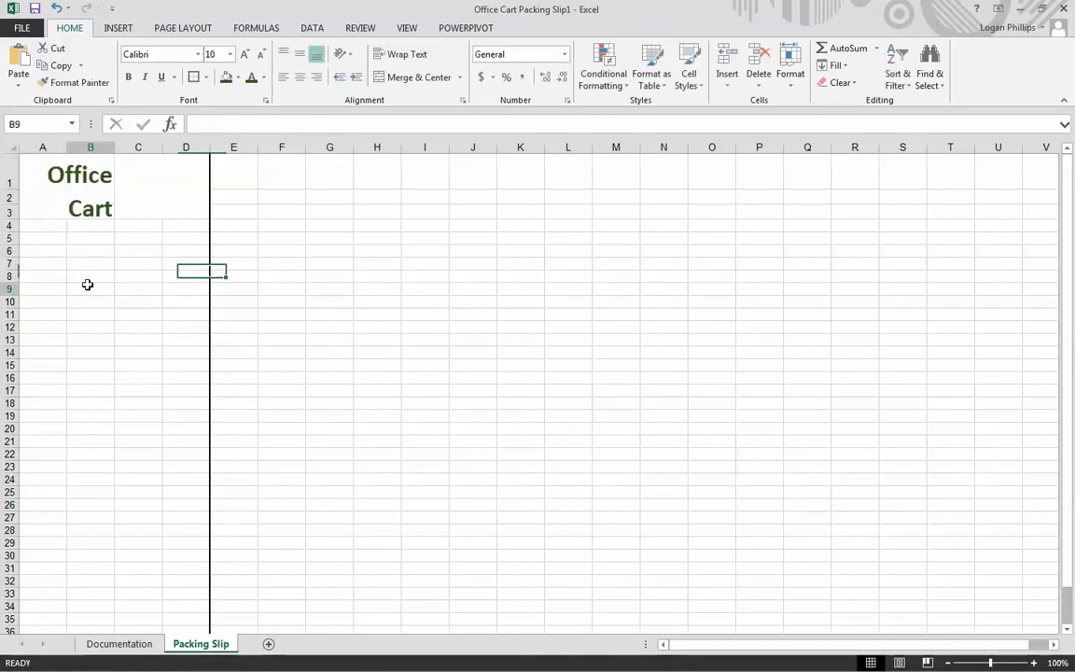
click(139, 170)
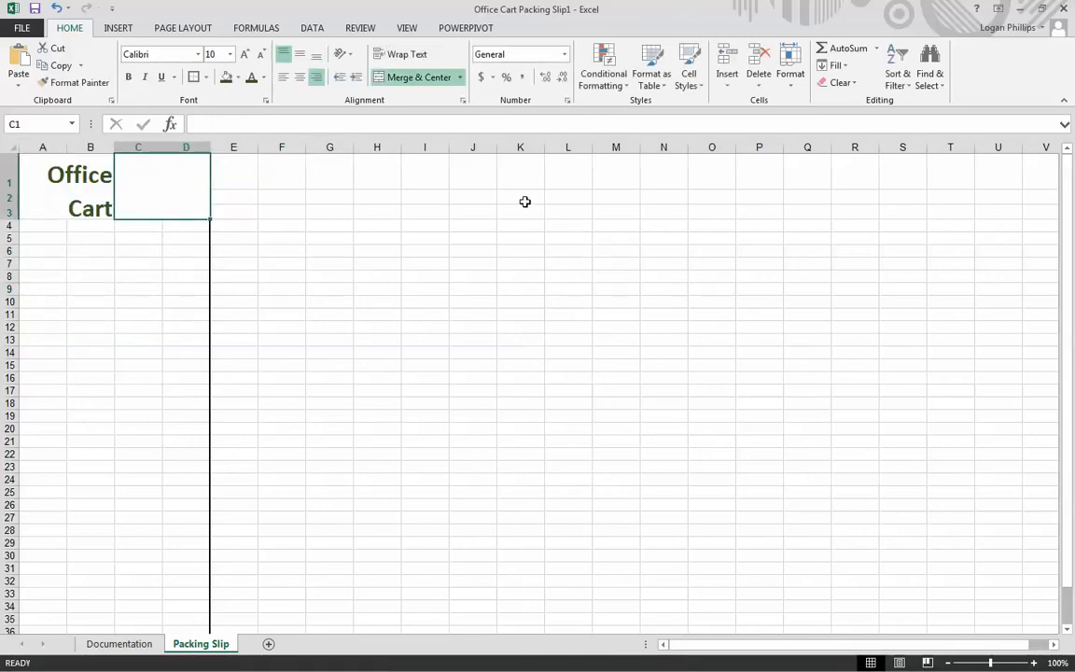
text(P)
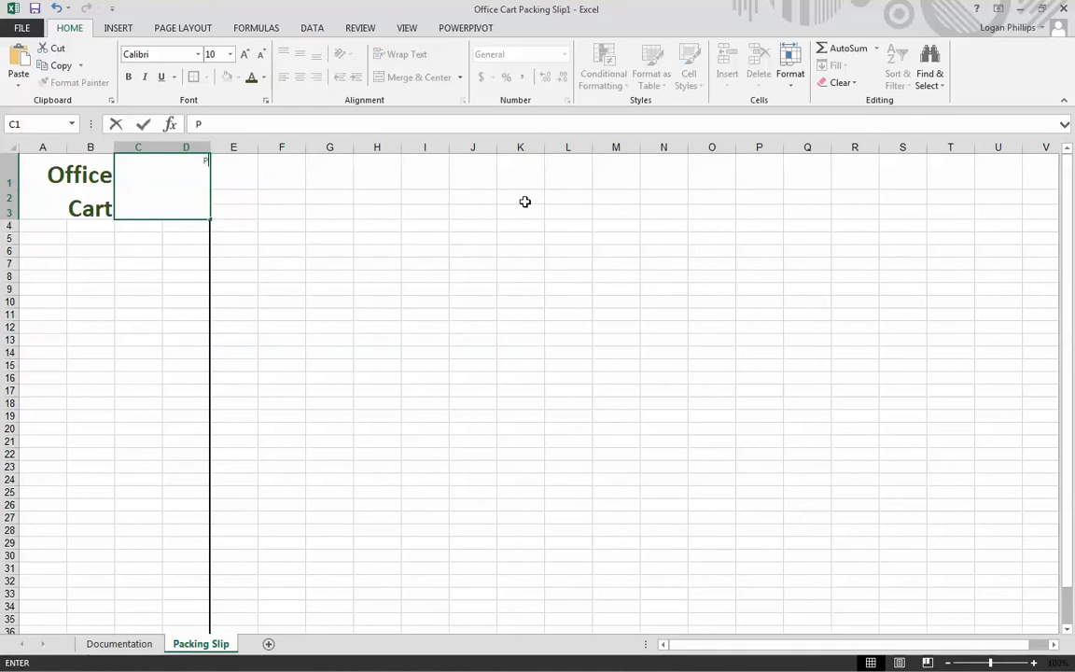
text(acking Slip)
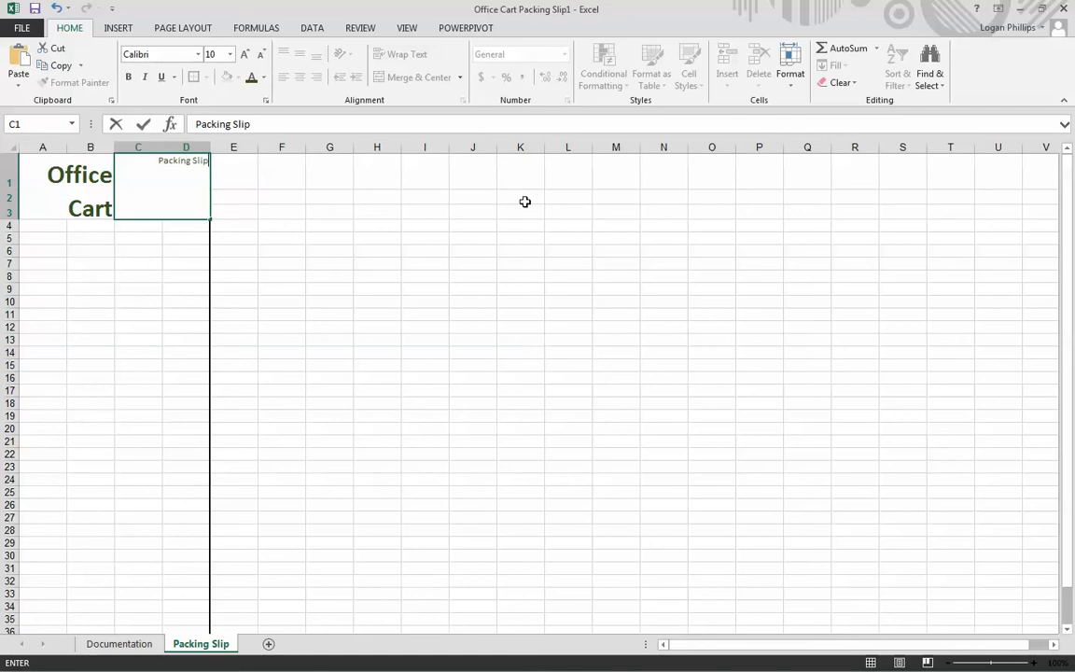
click(391, 314)
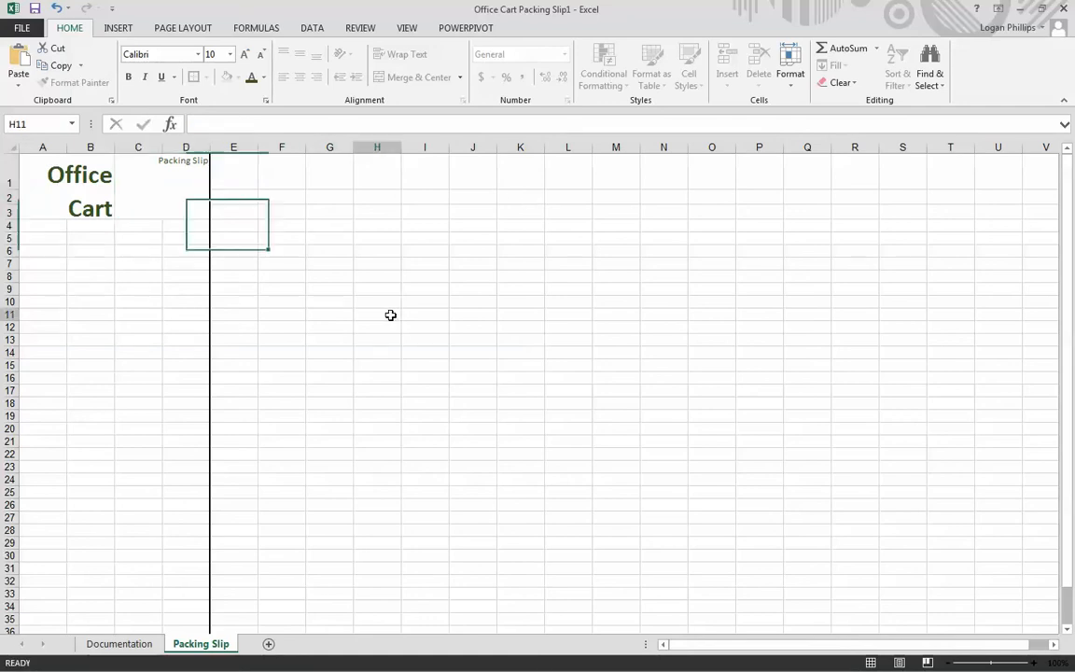
- Format the Packing Slip title in merged cell C1 as 26-point bold
click(175, 182)
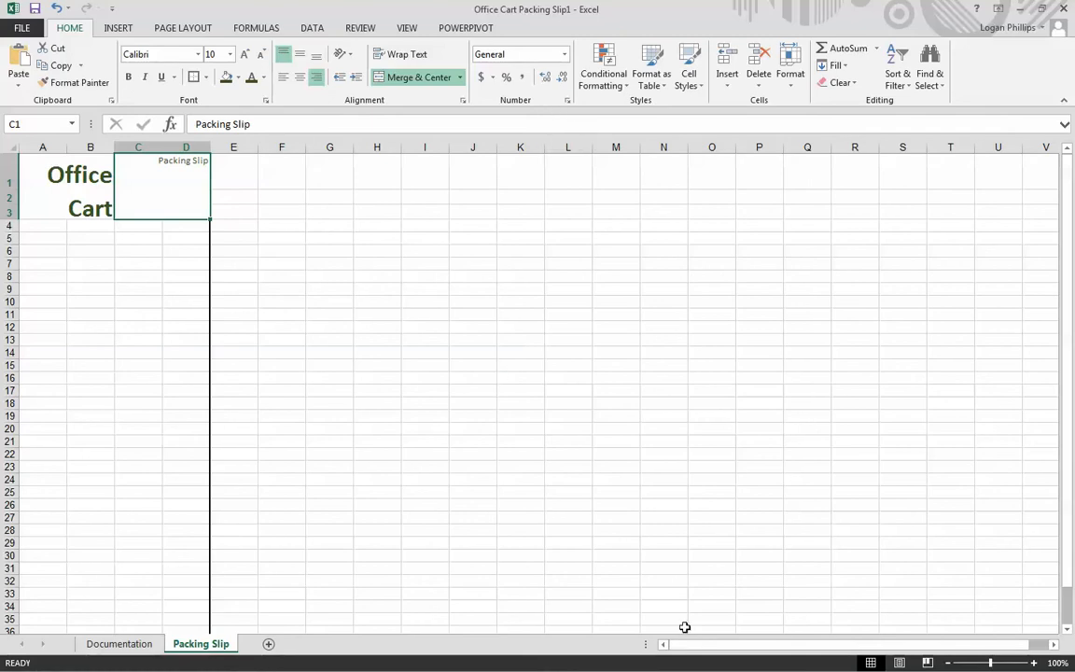
click(229, 55)
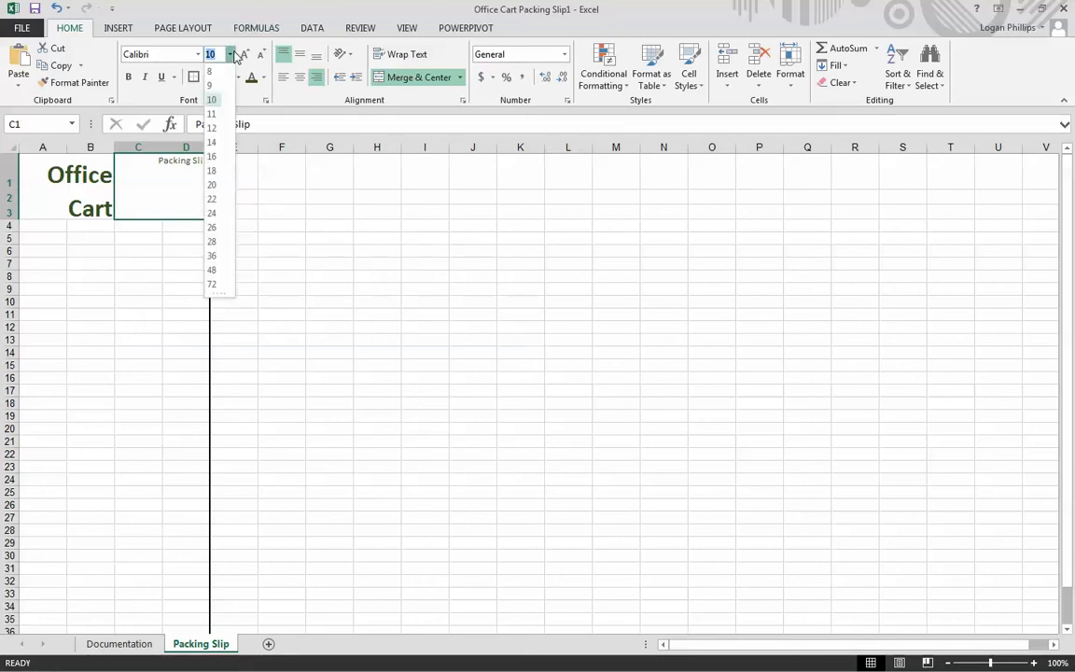
click(215, 228)
click(217, 229)
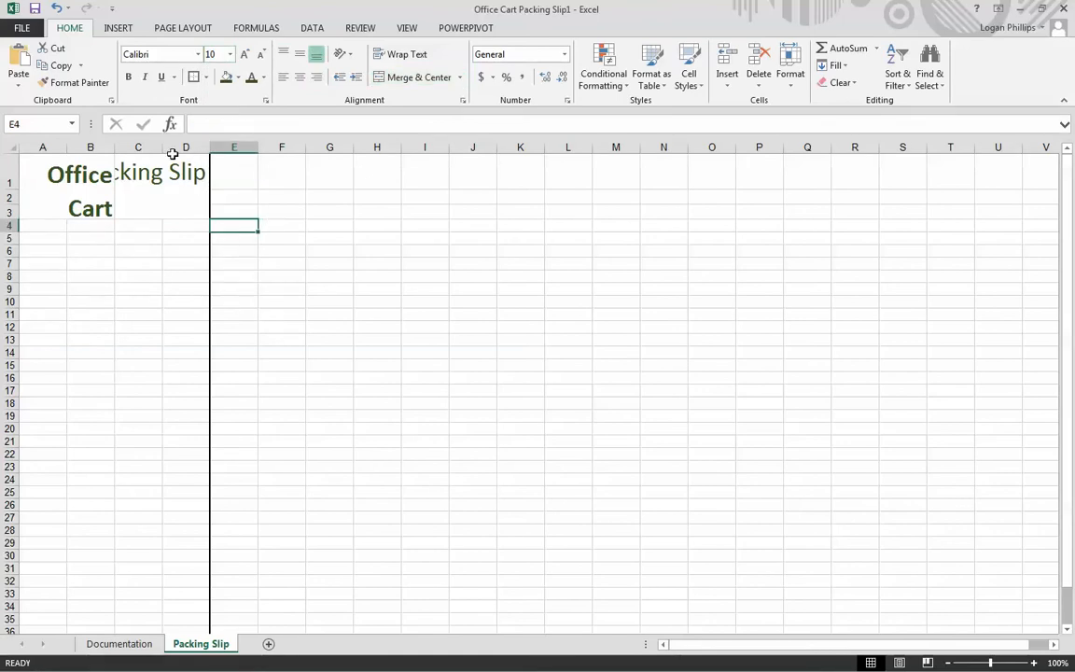
click(128, 77)
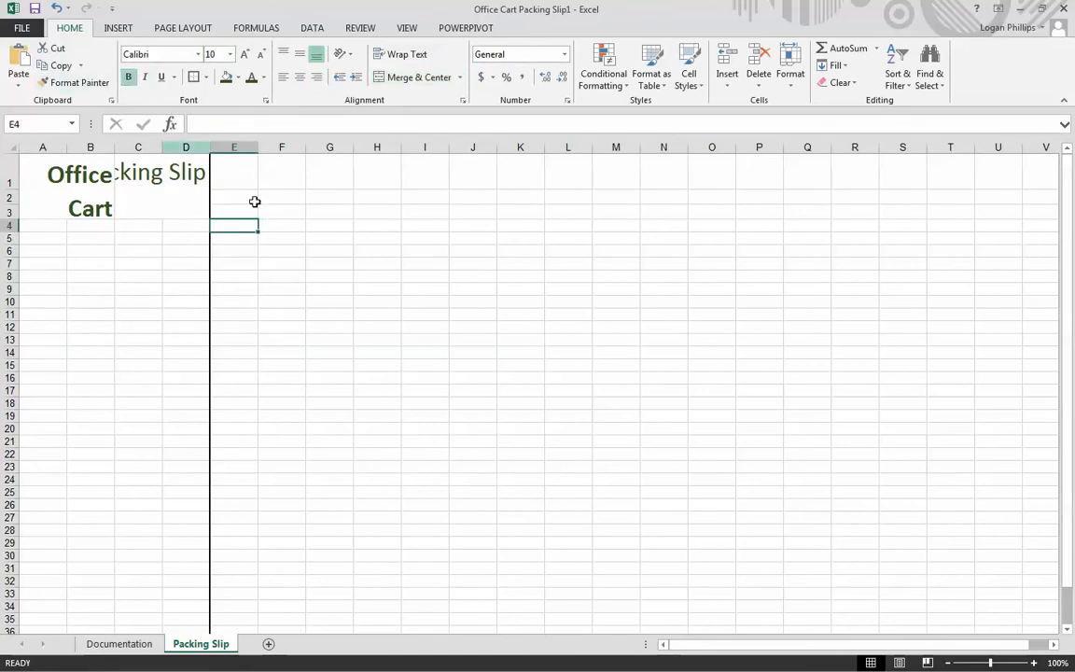
click(182, 206)
key(ctrl+b)
click(329, 238)
click(185, 200)
click(394, 243)
click(198, 210)
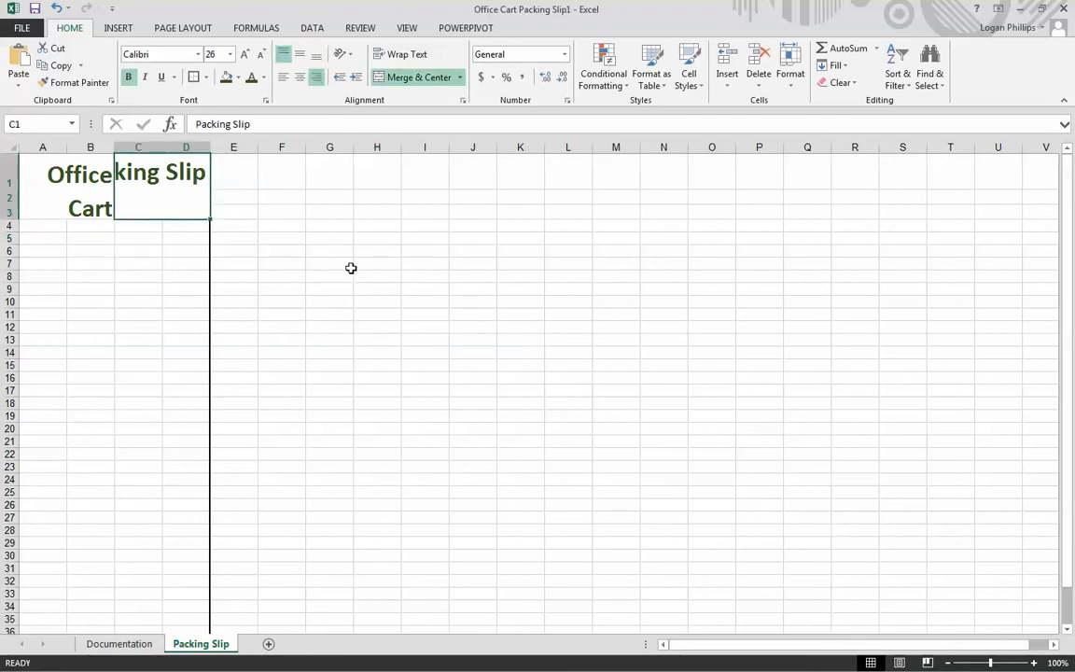
double_click(355, 270)
click(354, 271)
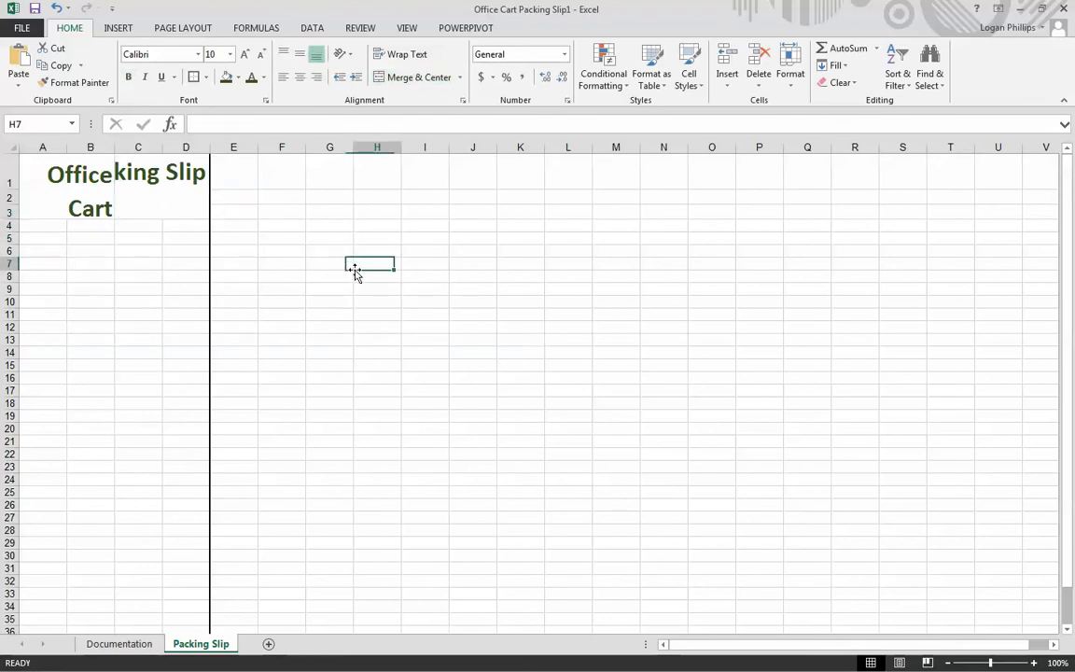
click(281, 211)
click(187, 199)
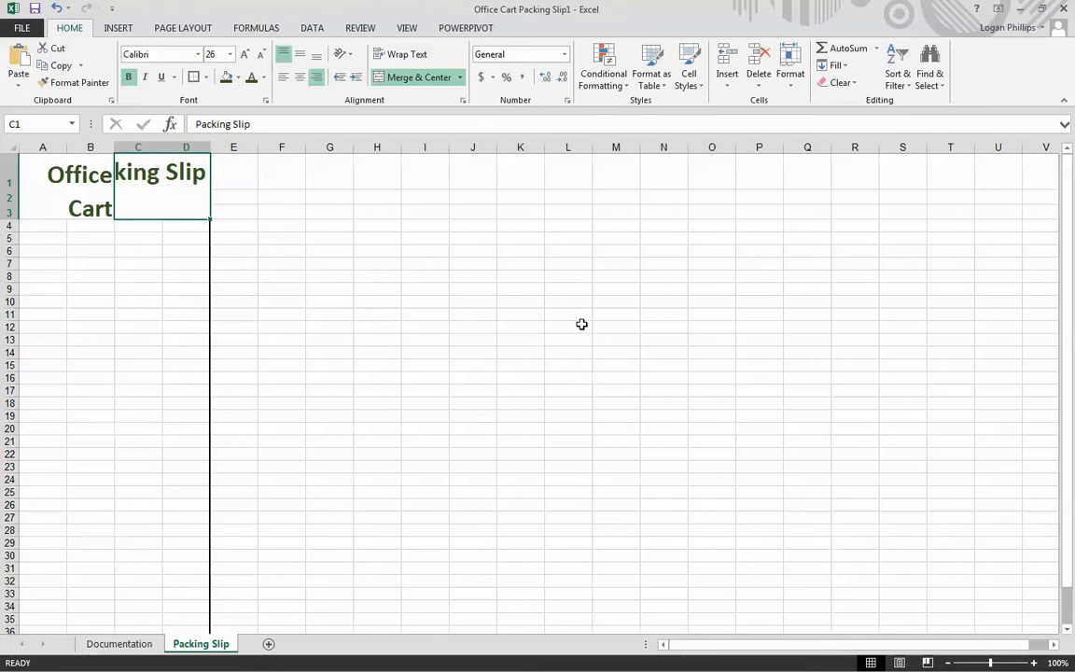
- Enter the label Order Date in cell A5
key(Down)
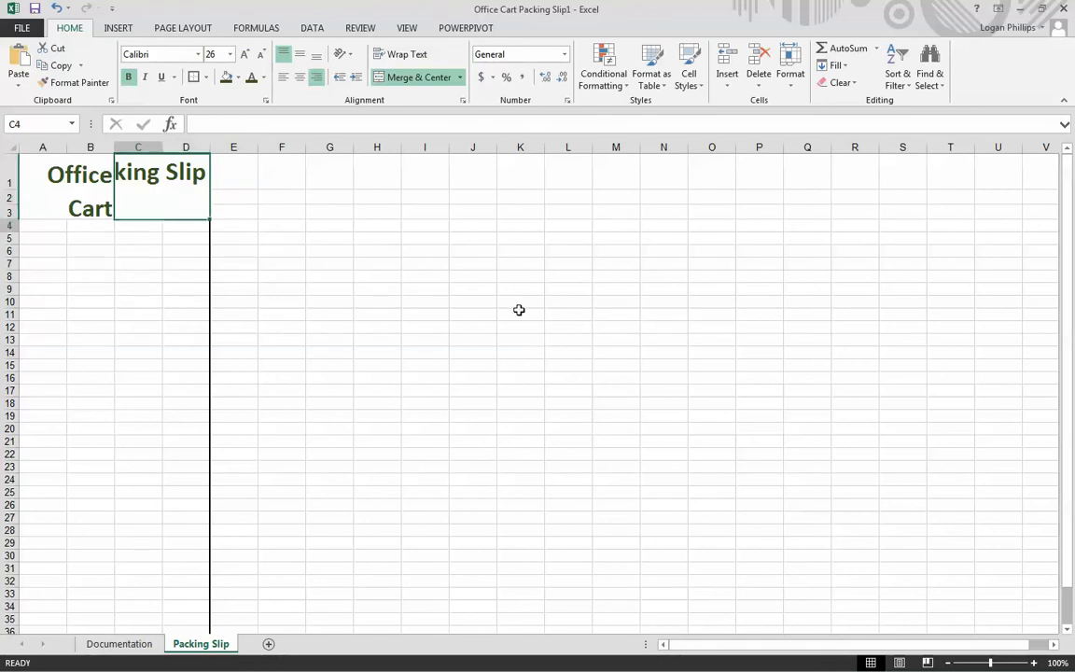
key(Down)
key(Left)
key(Left)
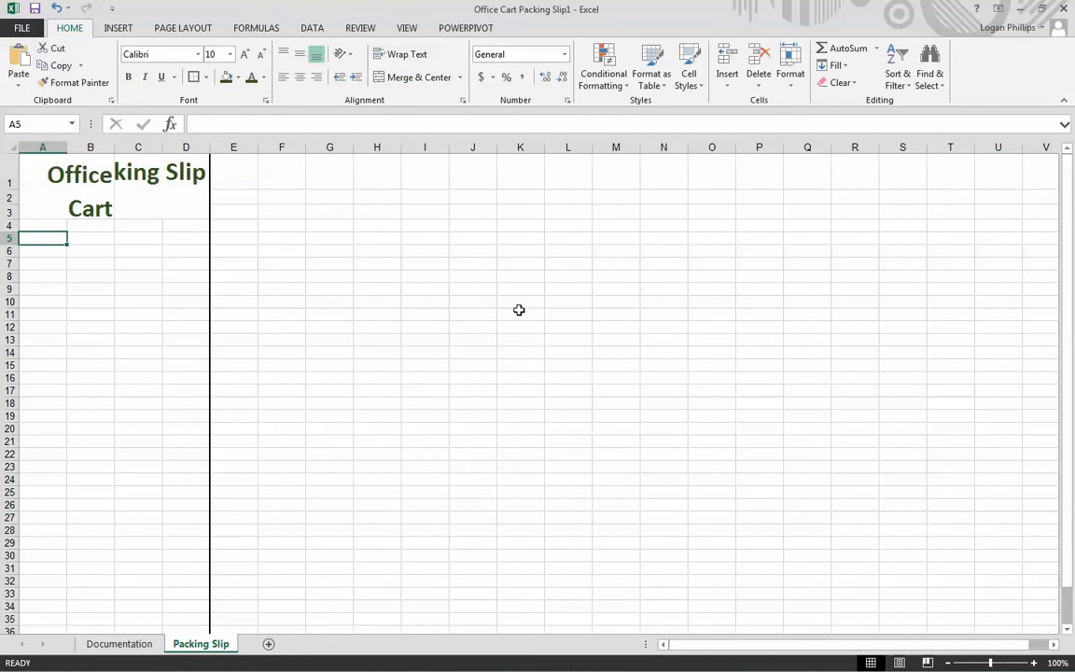
key(shift+Down)
key(shift+Down)
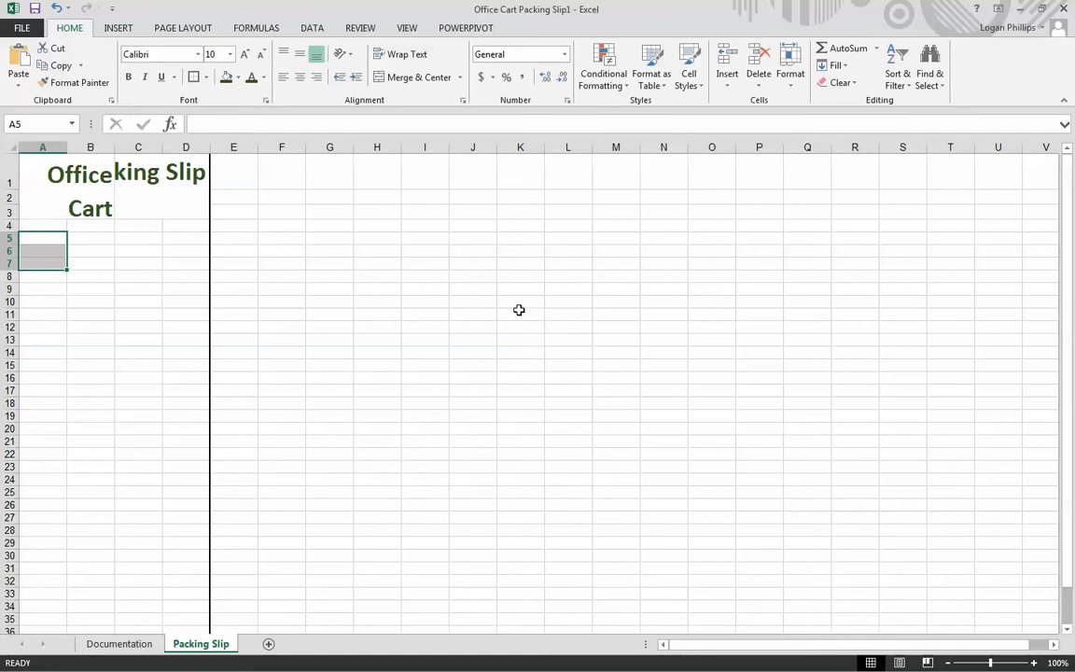
key(shift+Up)
key(shift+Up)
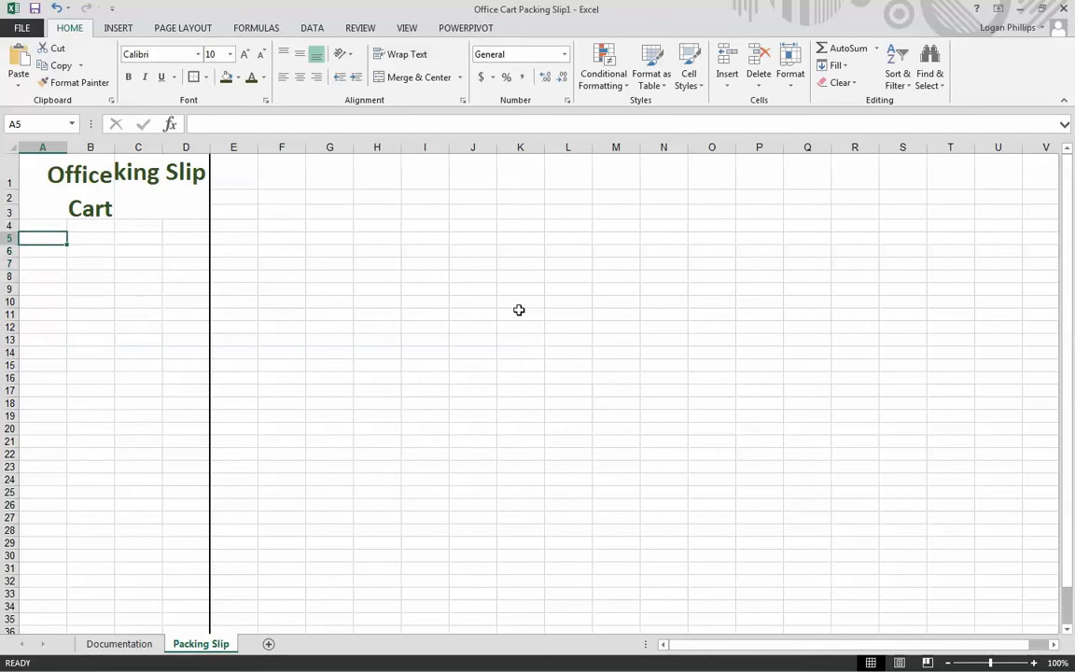
text(Order Date)
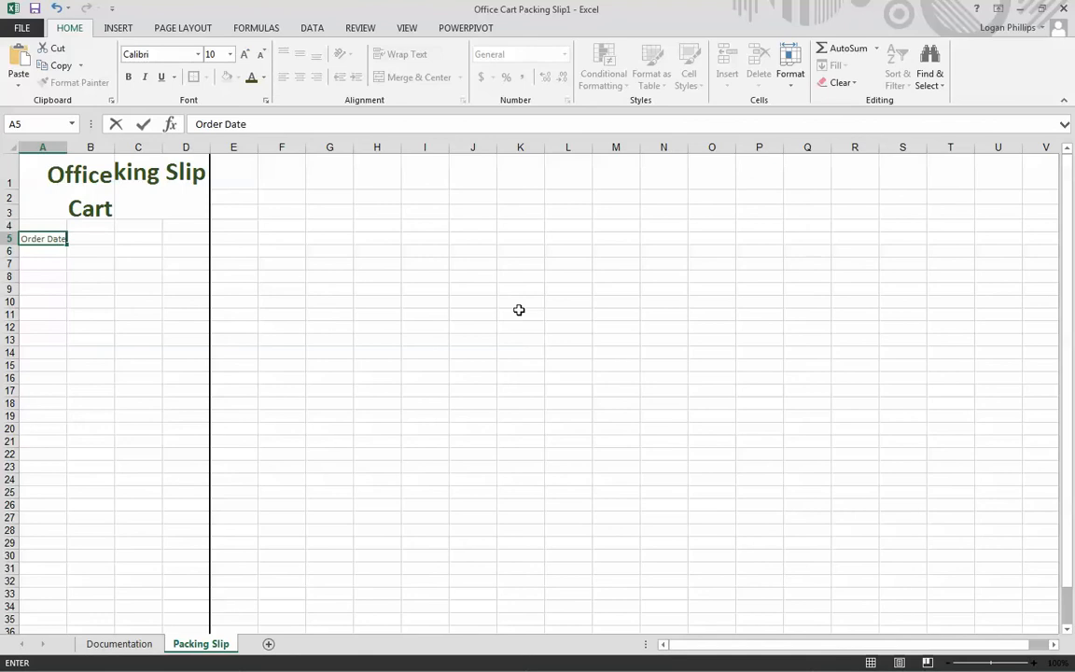
key(Return)
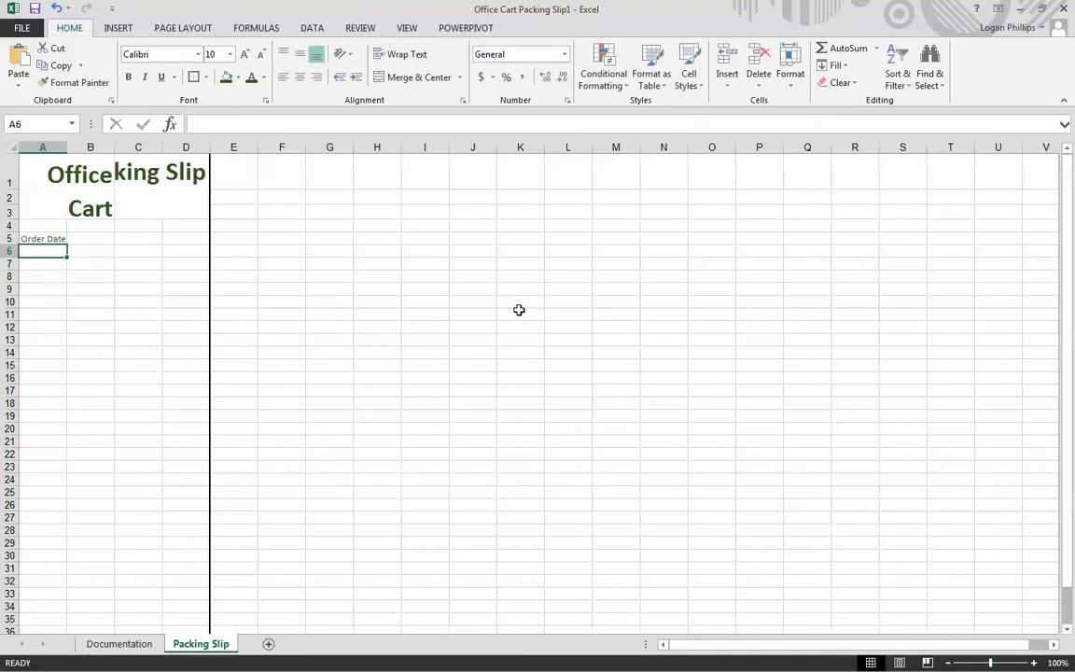
- Enter the labels Order Number in cell A6 and Purchase Order in cell A7
text(Order Number)
key(Return)
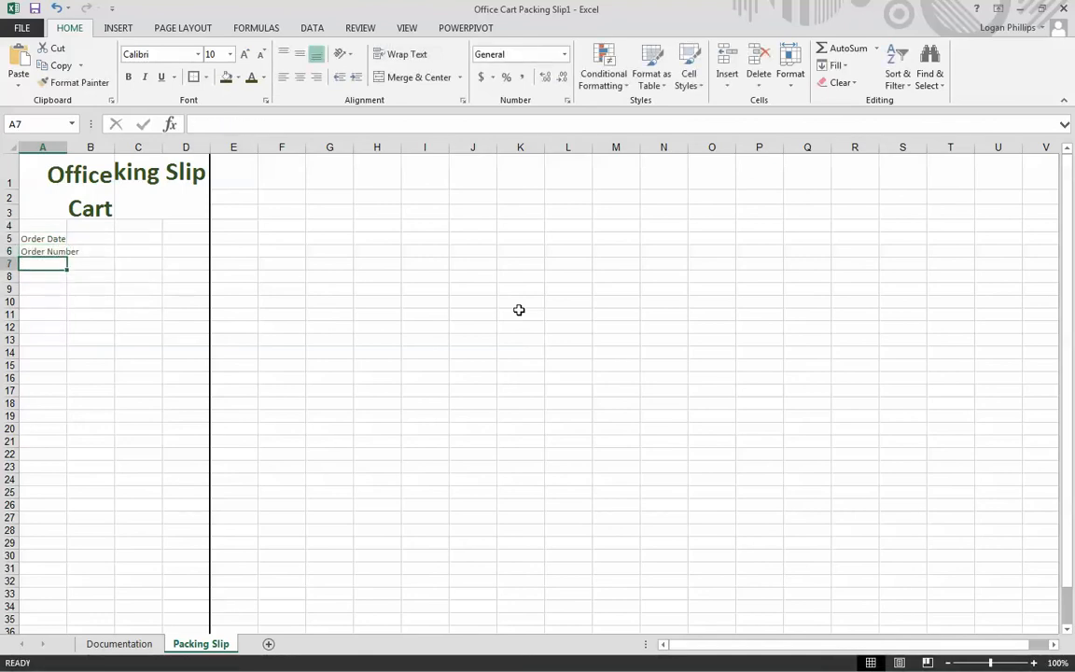
text(Purca)
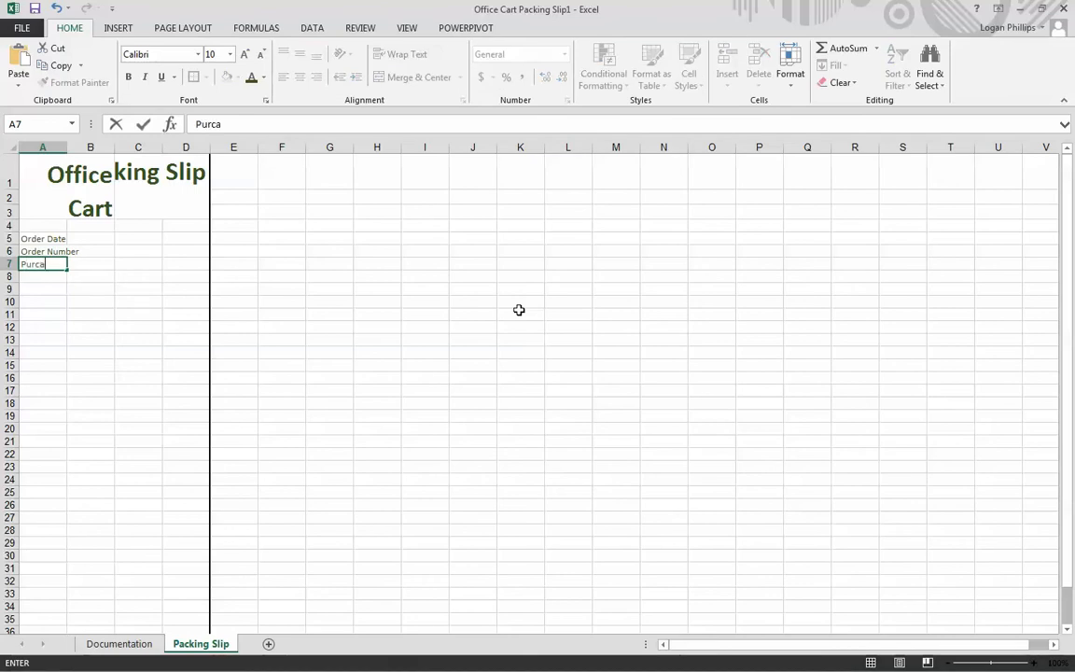
text(hse Order)
key(Return)
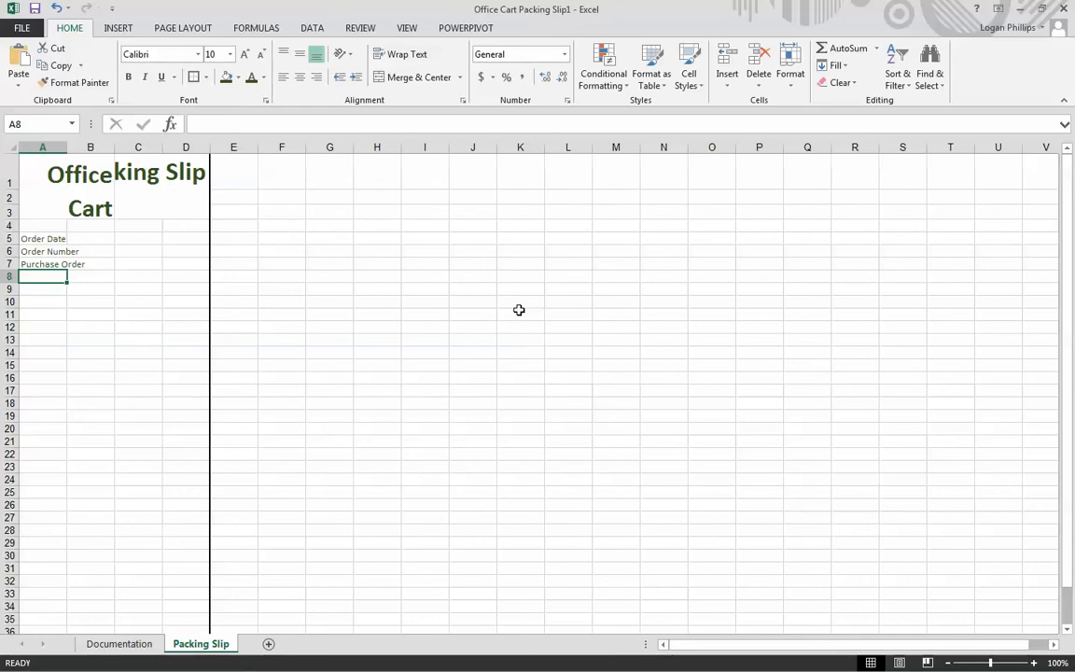
- Make the labels in cells A5:A7 bold and right-aligned
key(Up)
key(shift+Up)
key(shift+Up)
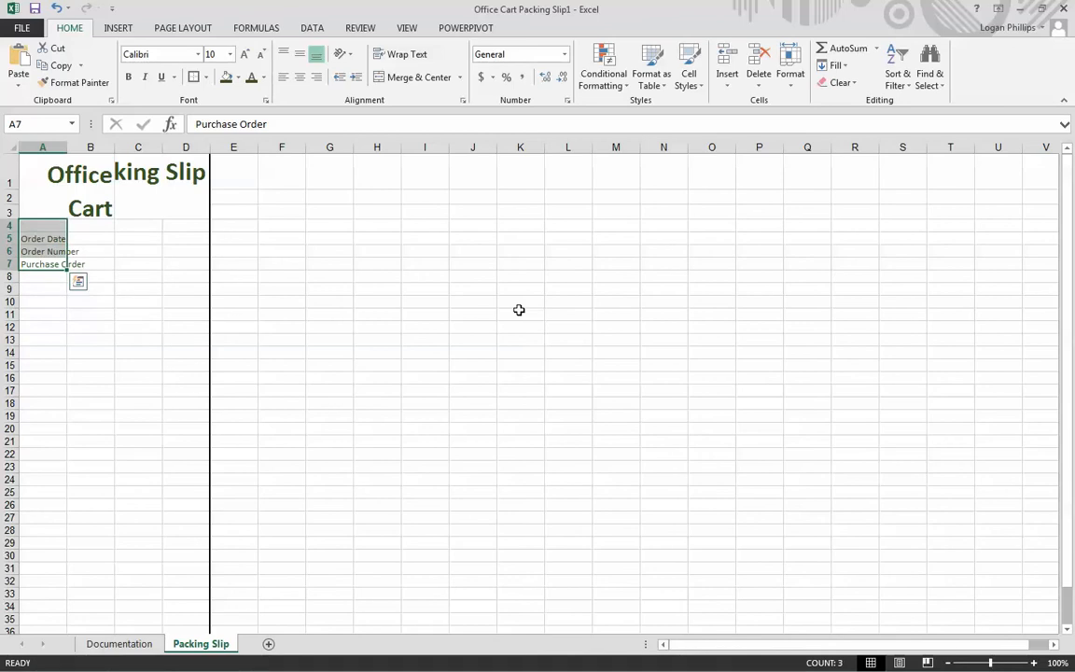
click(128, 77)
key(Return)
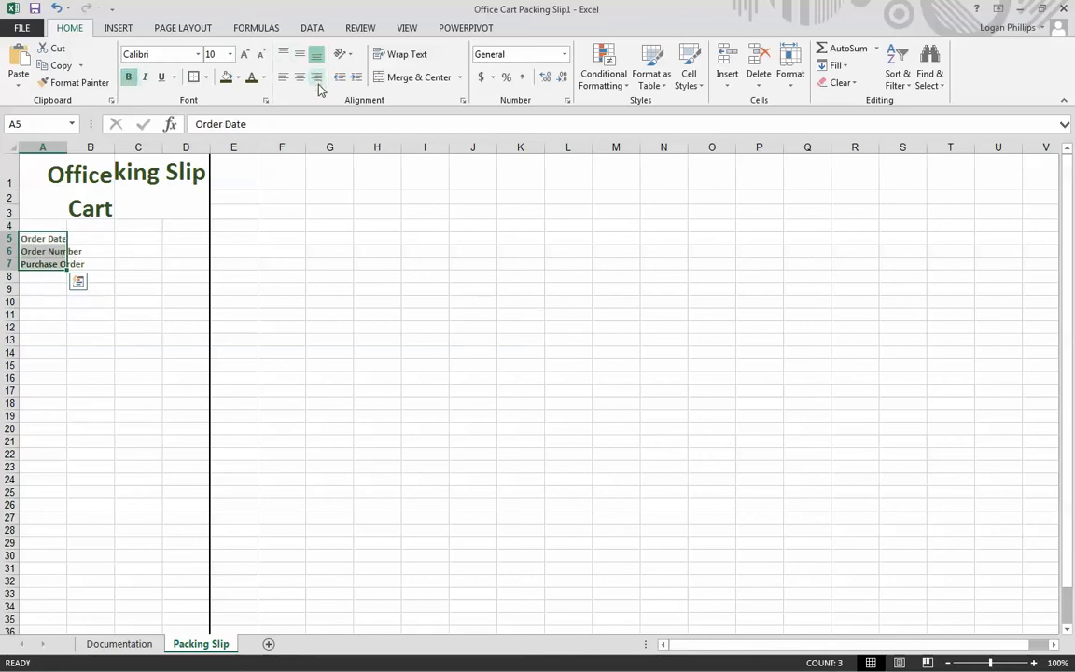
click(316, 77)
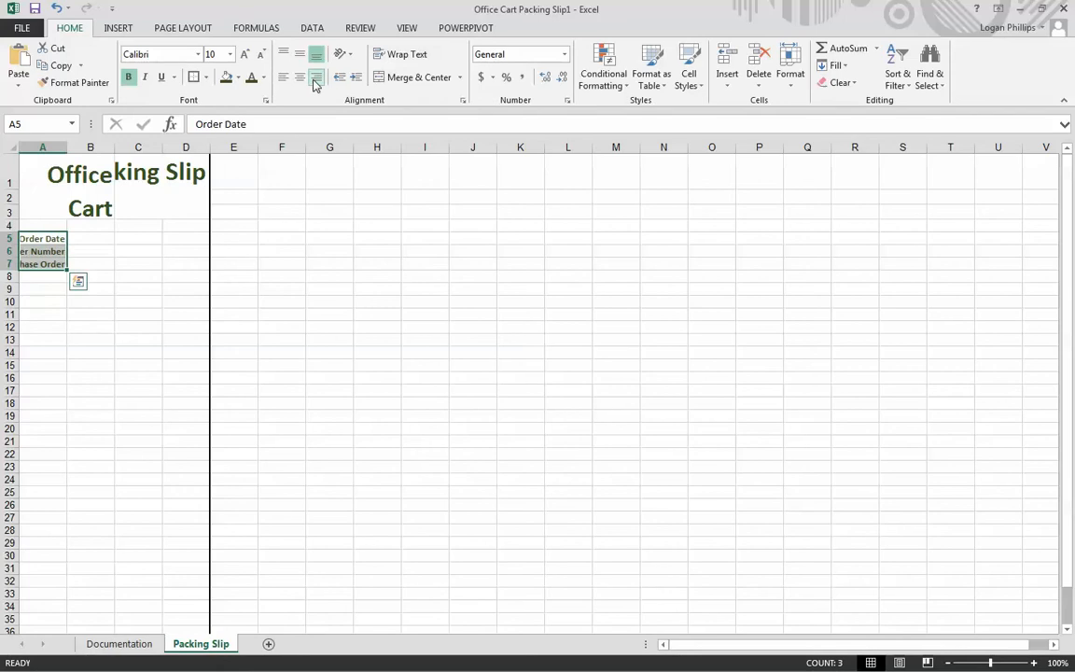
click(352, 305)
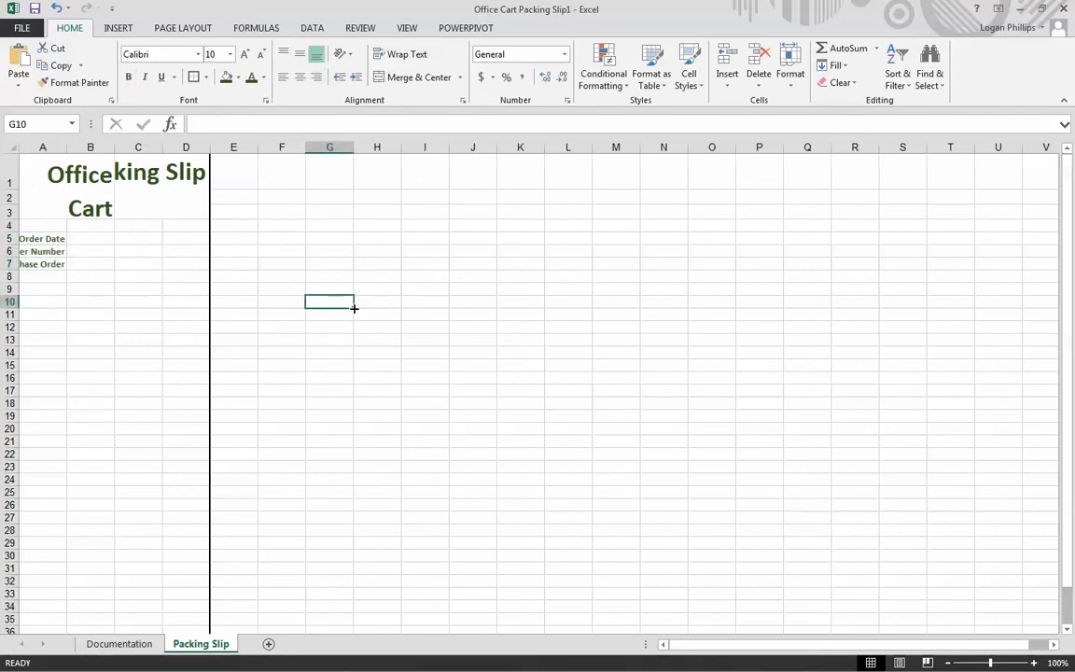
- Apply the Long Date number format to cell B5, beside the Order Date label
key(Left)
key(Left)
key(Up)
key(Up)
key(Left)
key(Left)
key(Up)
key(Up)
key(Up)
key(Left)
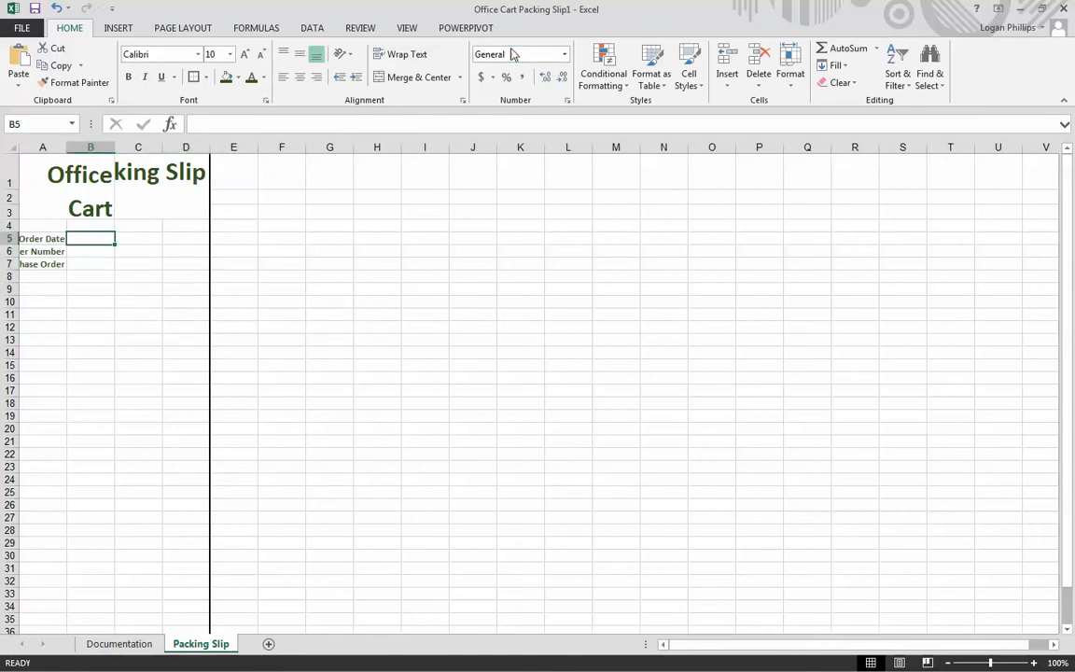
click(565, 54)
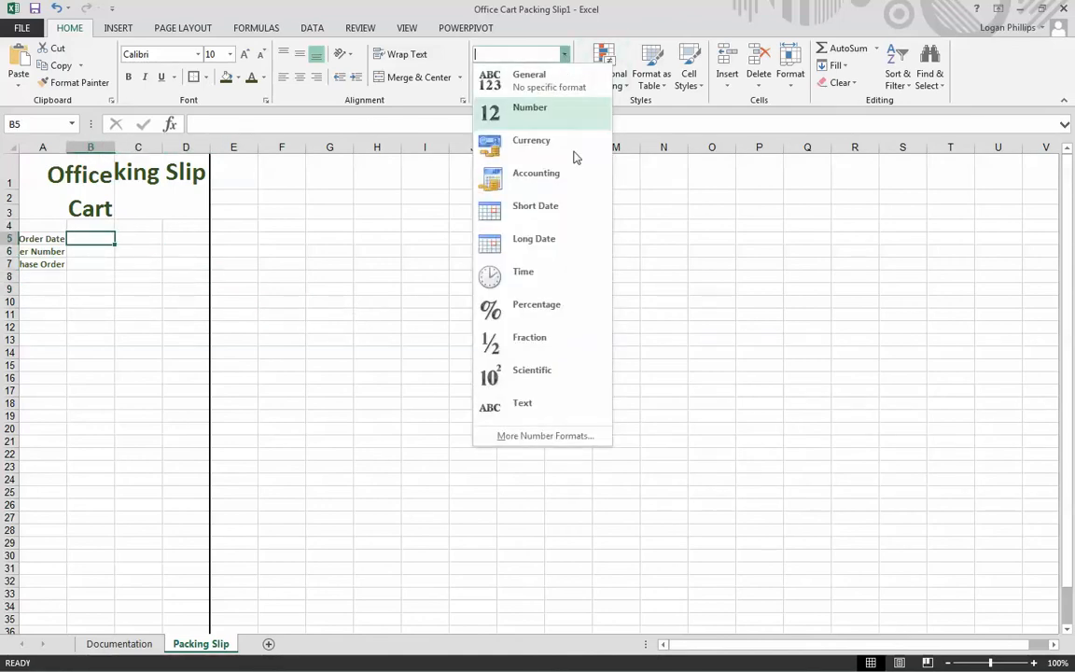
click(559, 246)
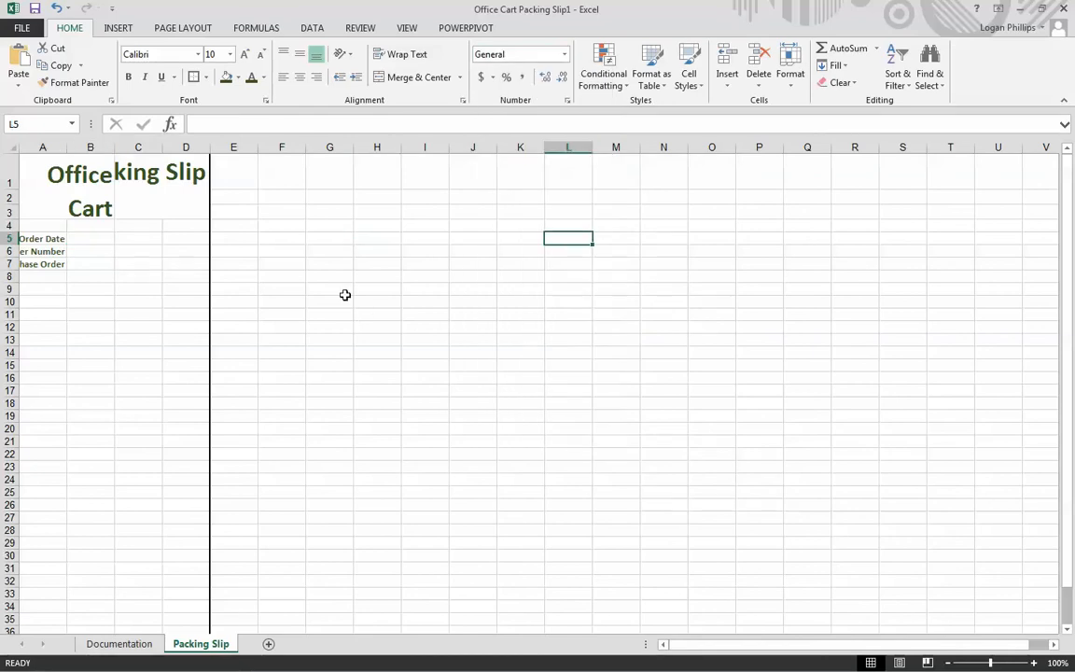
- Try the Short Date number format on cell B5
click(97, 240)
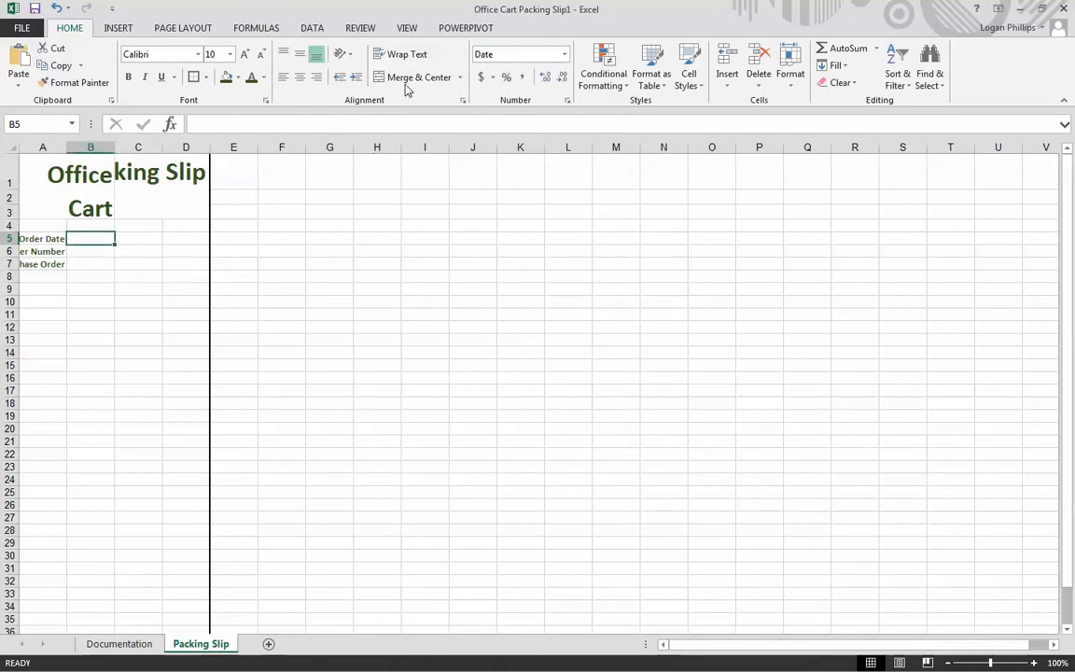
click(565, 55)
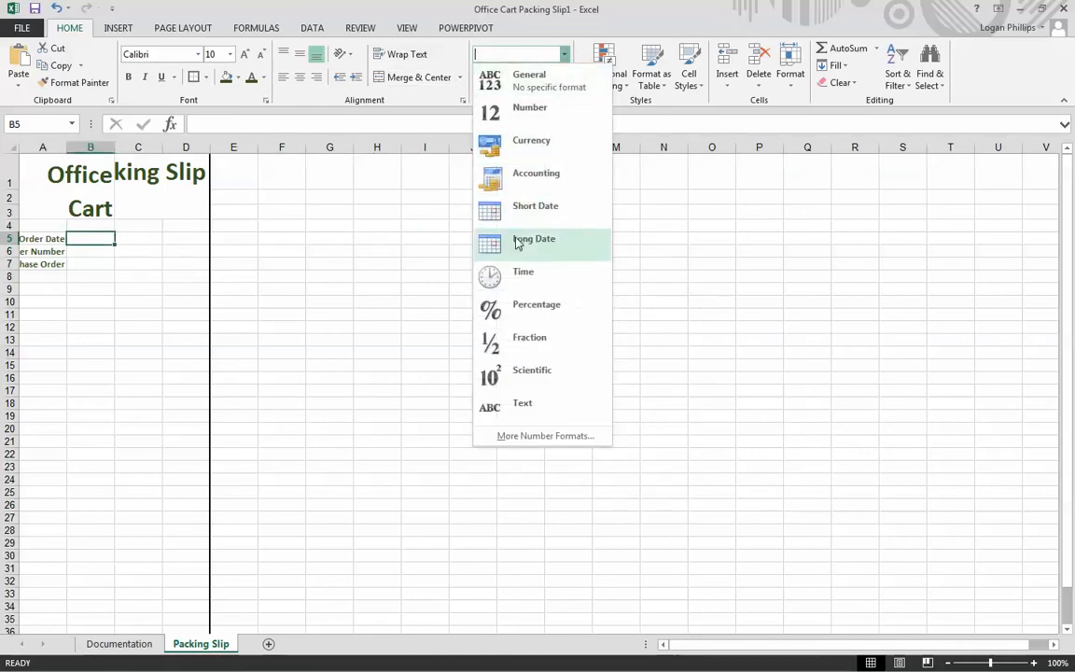
click(521, 211)
click(85, 262)
click(91, 238)
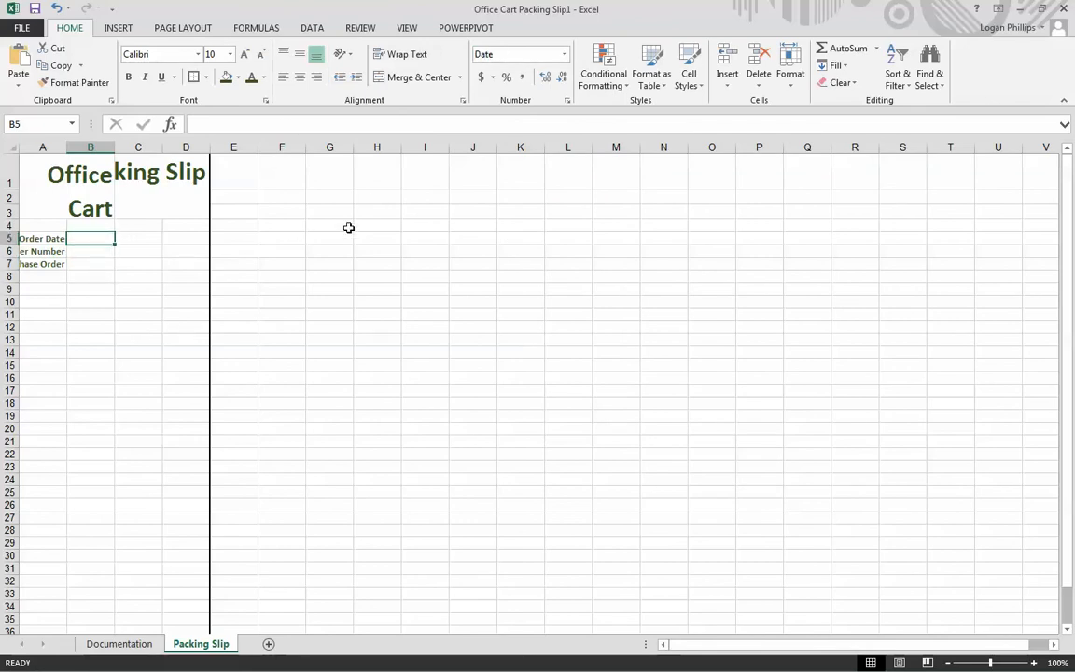
- Set the number format of cell B5 back to Long Date
click(564, 56)
click(527, 240)
click(140, 239)
click(80, 264)
click(95, 241)
click(90, 263)
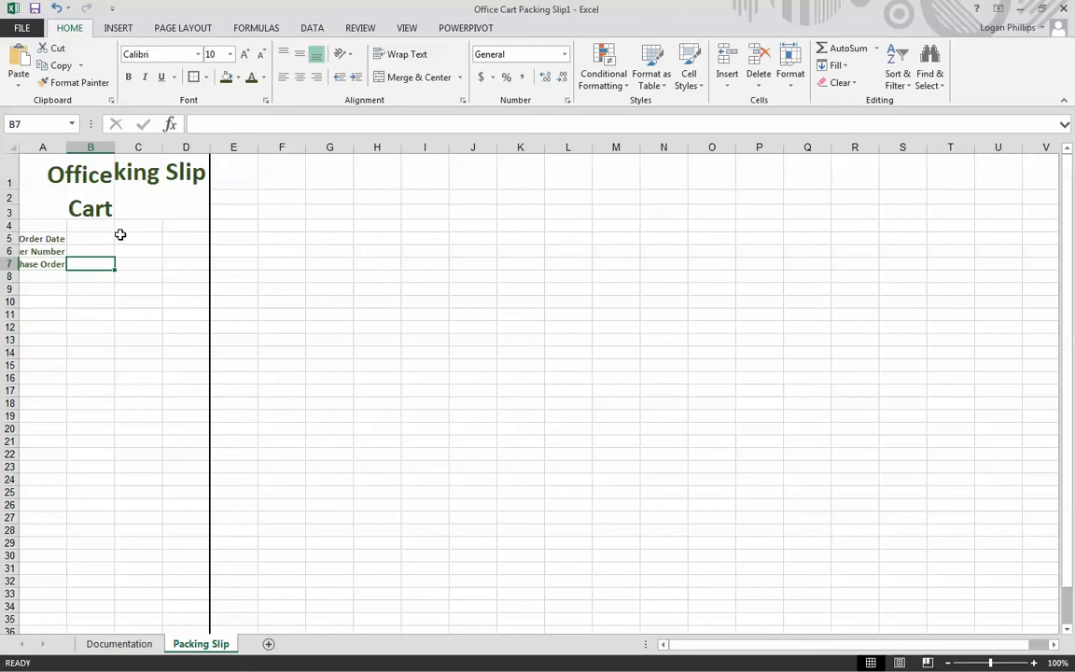
- Left-align cell B5 and add all borders to cells B5:B7
click(110, 240)
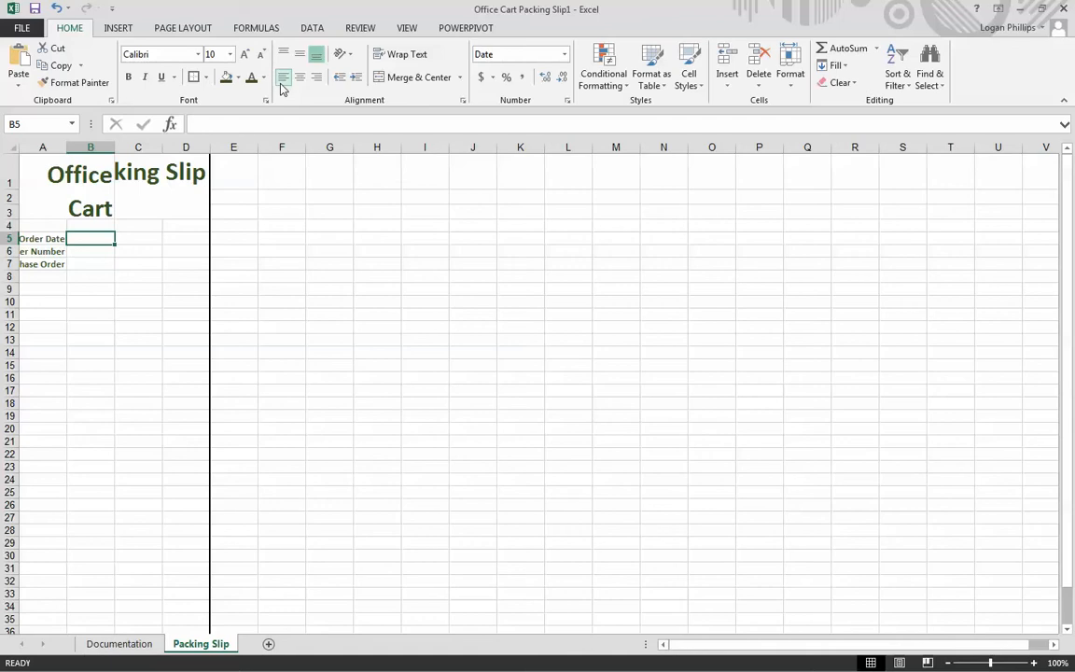
click(112, 262)
drag(97, 238, 88, 263)
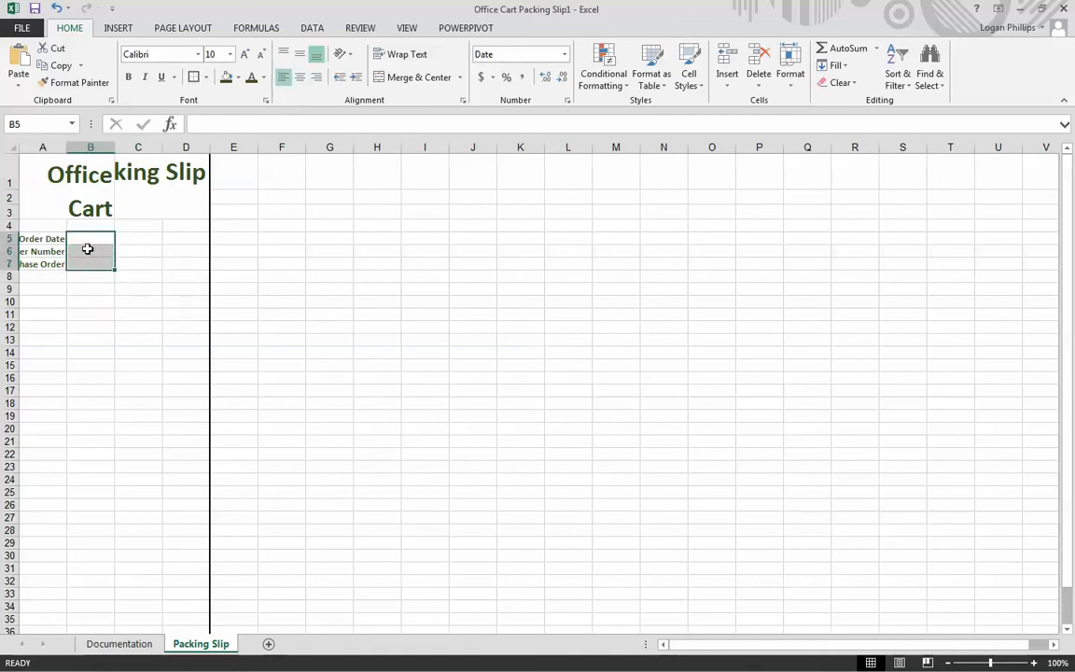
click(209, 78)
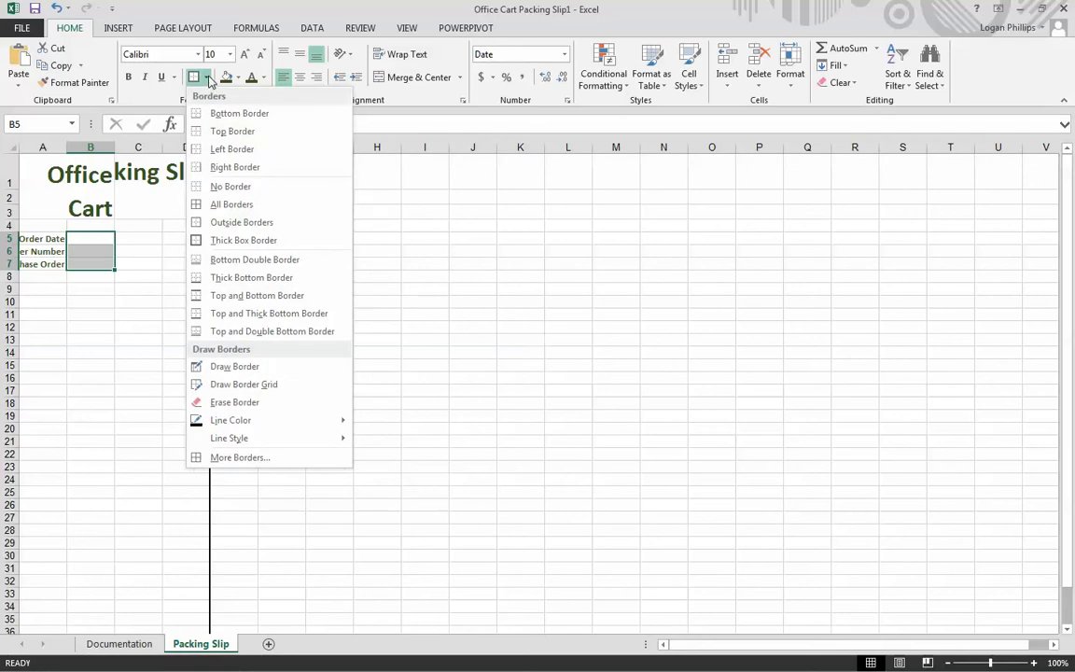
click(233, 204)
click(130, 276)
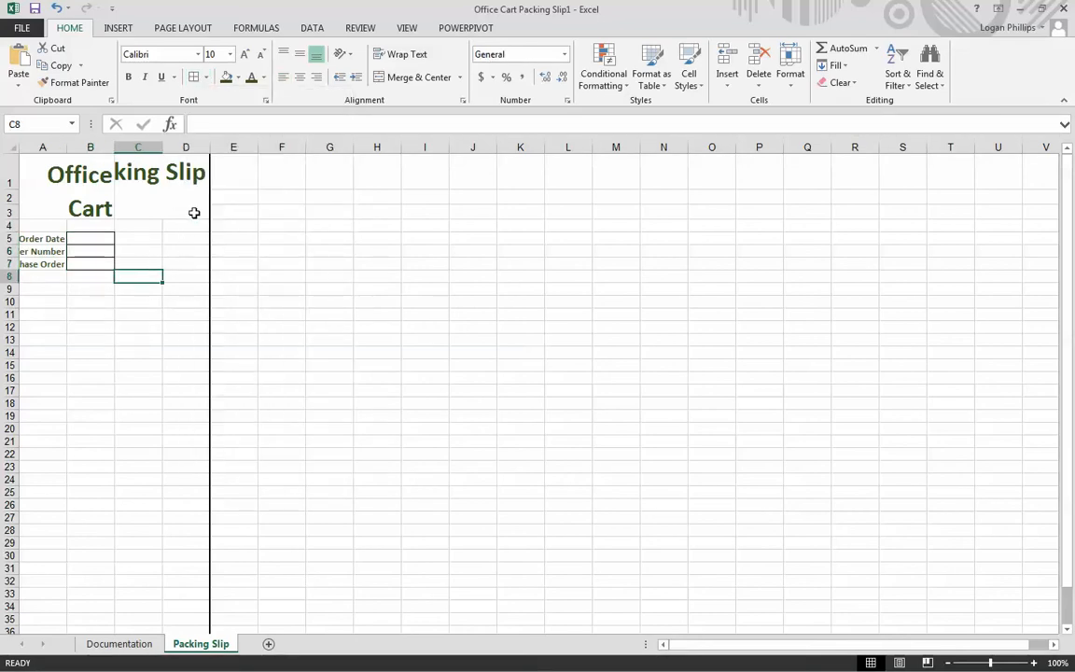
- Enter the labels Date, Sales Rep and Account Num in cells C5:C7
drag(137, 235, 138, 270)
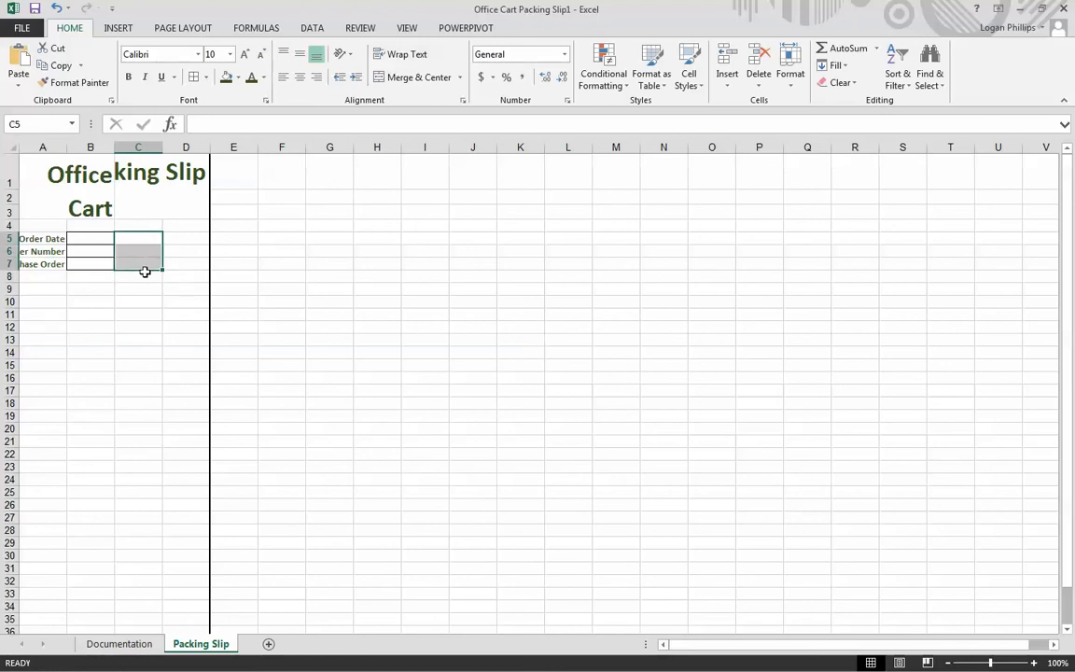
double_click(138, 238)
text(Date)
key(Return)
text(Sa)
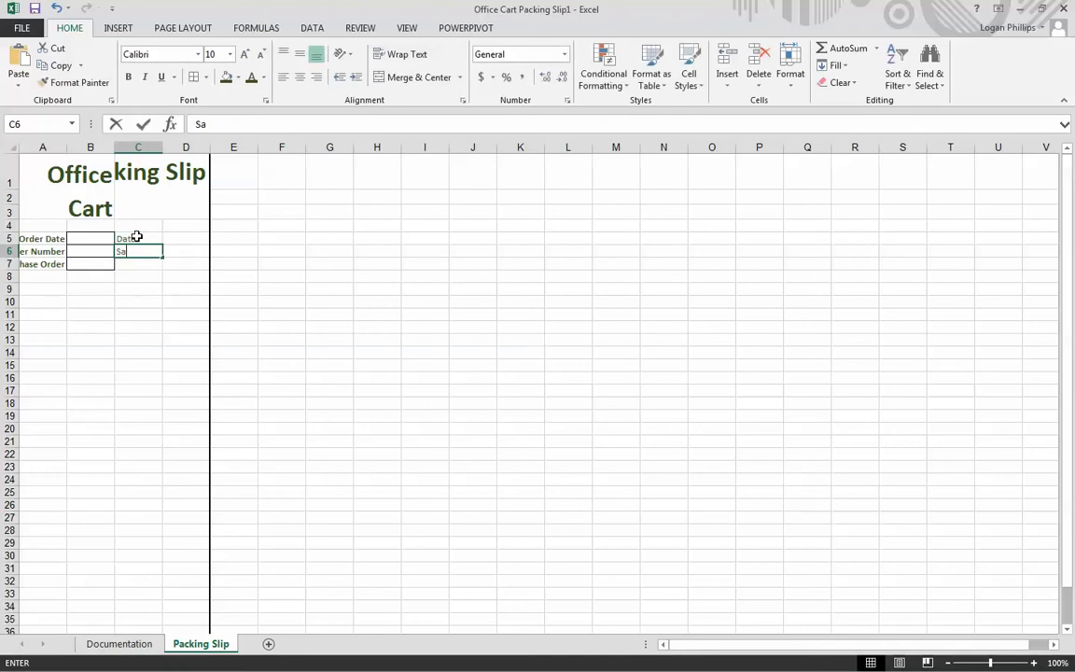
text(les rep)
key(BackSpace)
key(BackSpace)
key(BackSpace)
text(Rep)
key(Return)
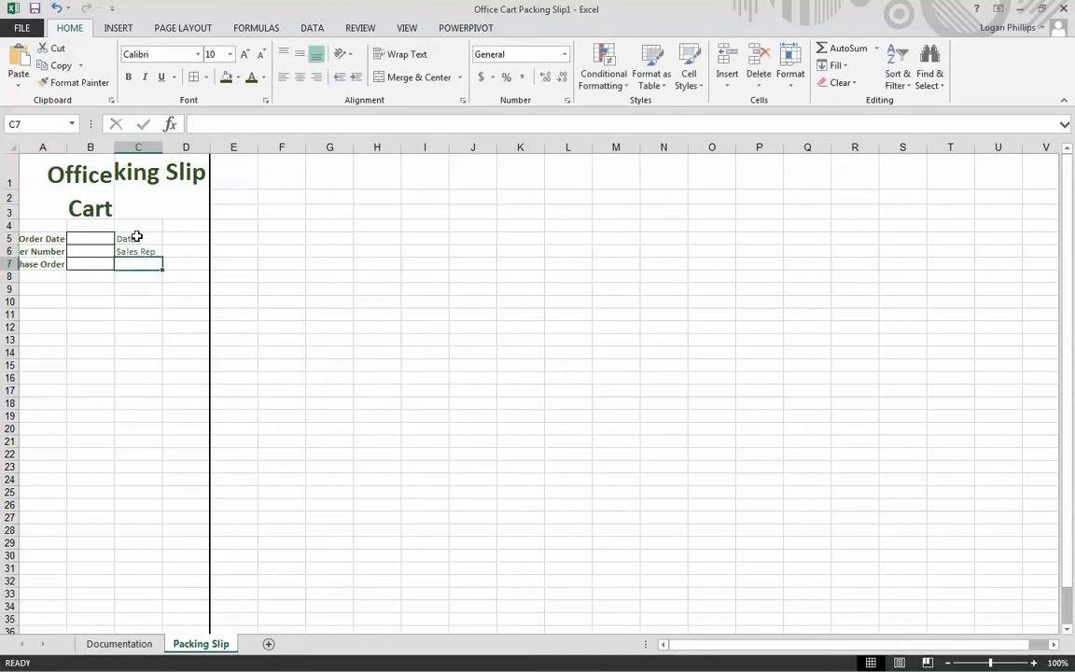
text(Accou)
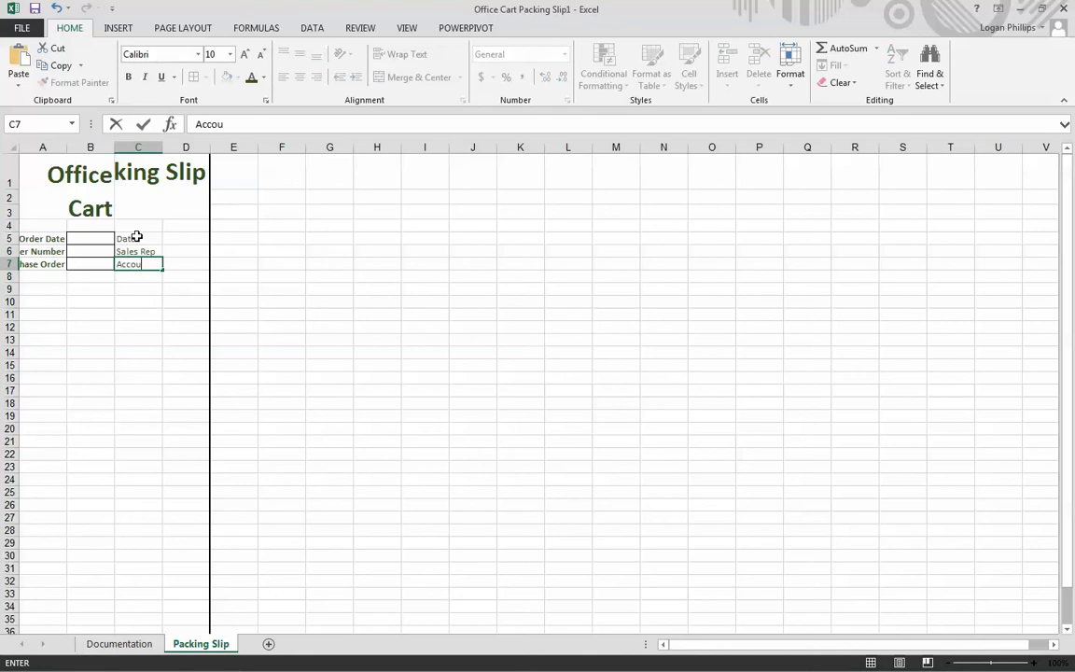
text(nt Num)
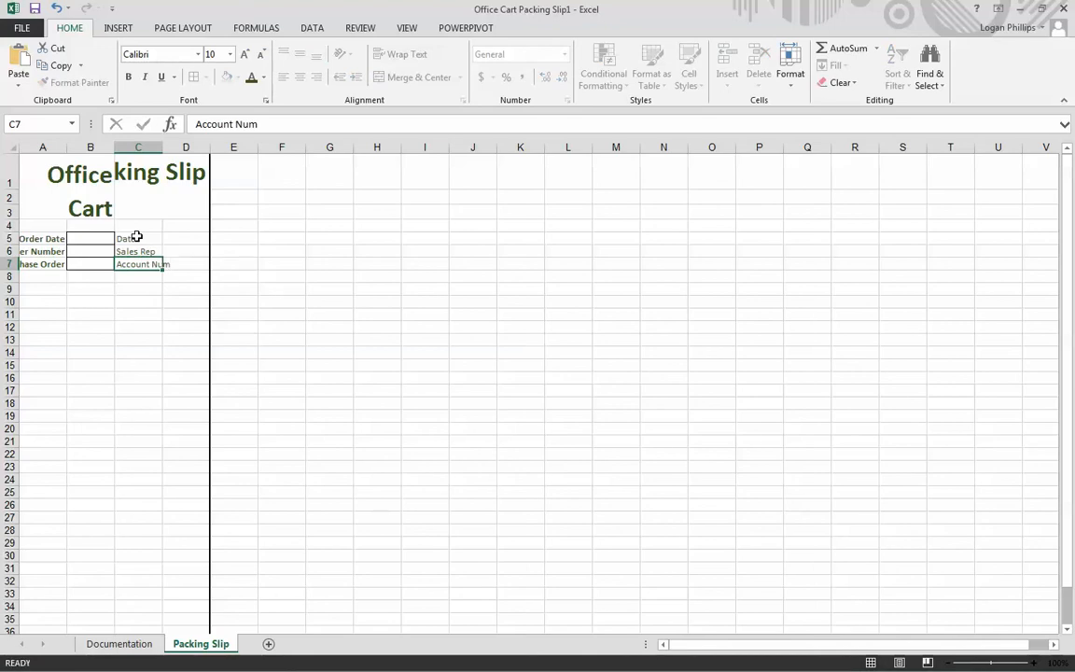
- Enter the labels Ship To in cell B9 and Bill To in cell D9
key(Return)
key(Return)
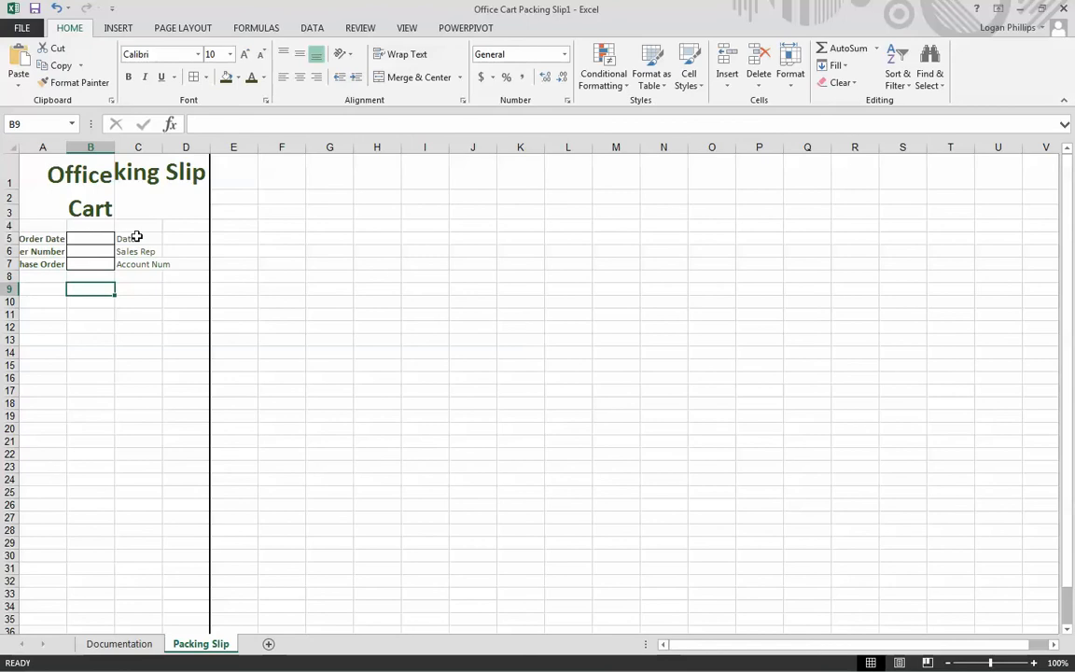
text(Shiop)
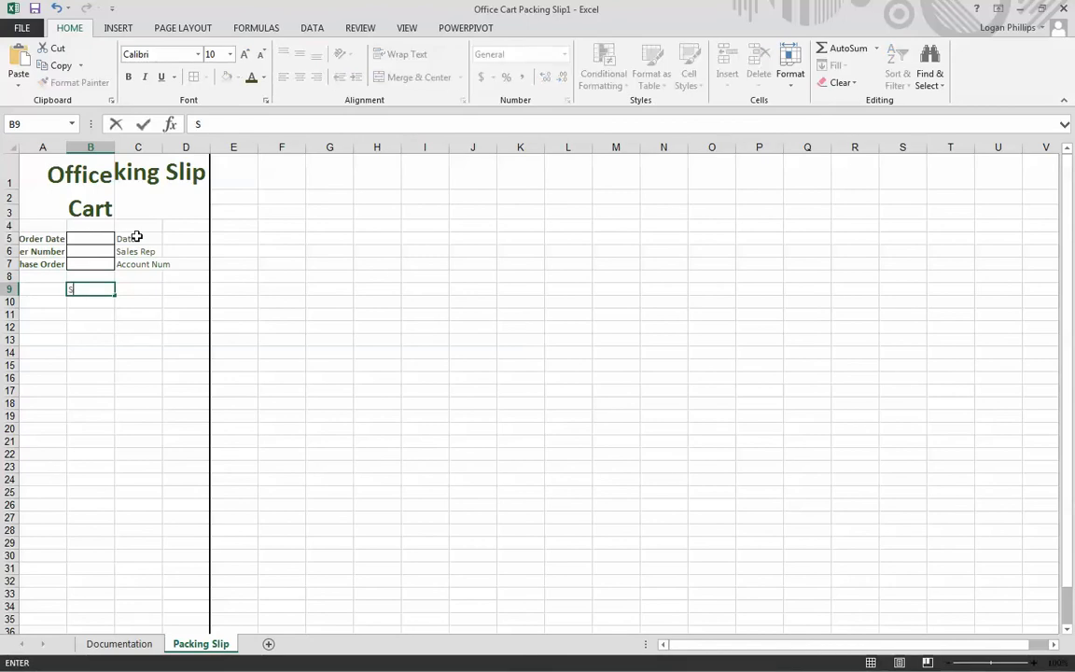
text(p T)
key(Tab)
key(Tab)
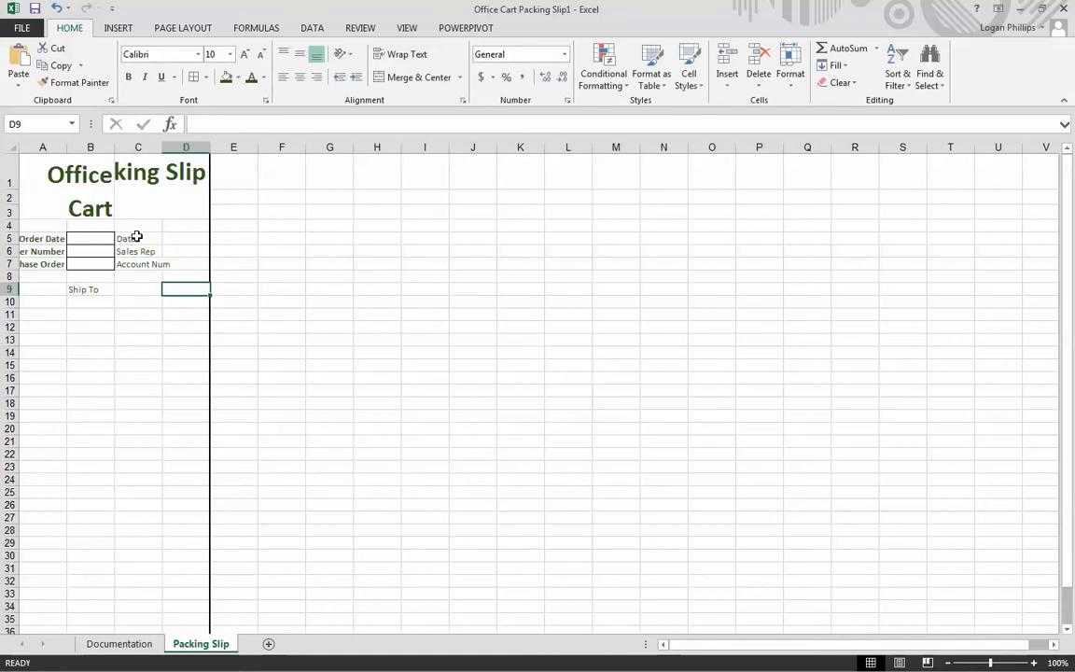
text(Bill To)
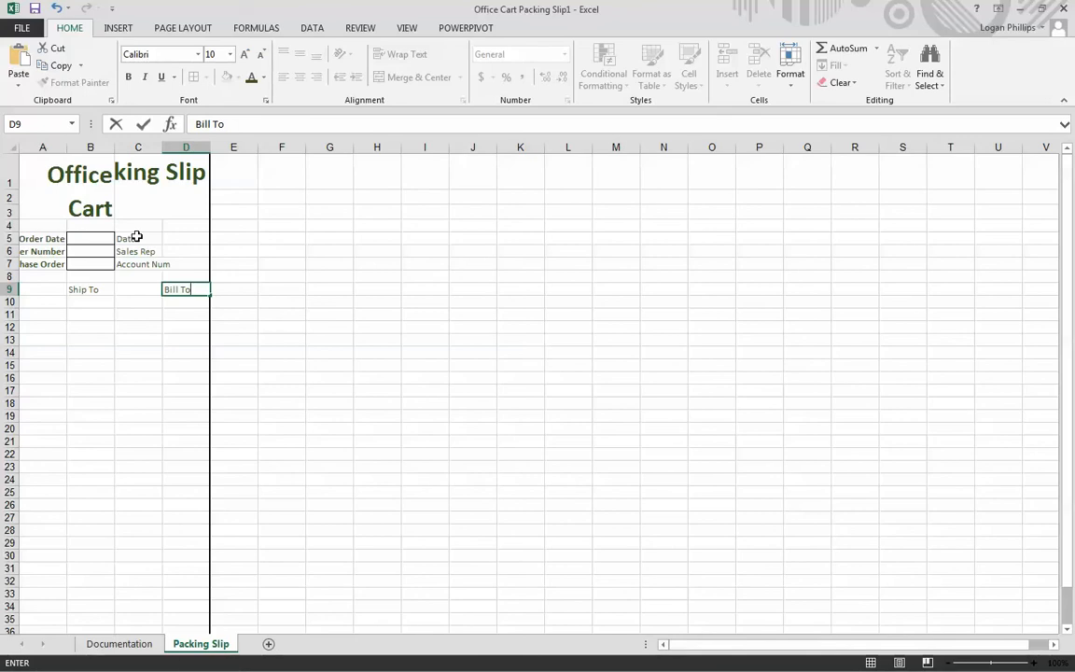
click(442, 279)
- Make the Ship To and Bill To labels in cells B9 and D9 bold
click(172, 312)
click(176, 289)
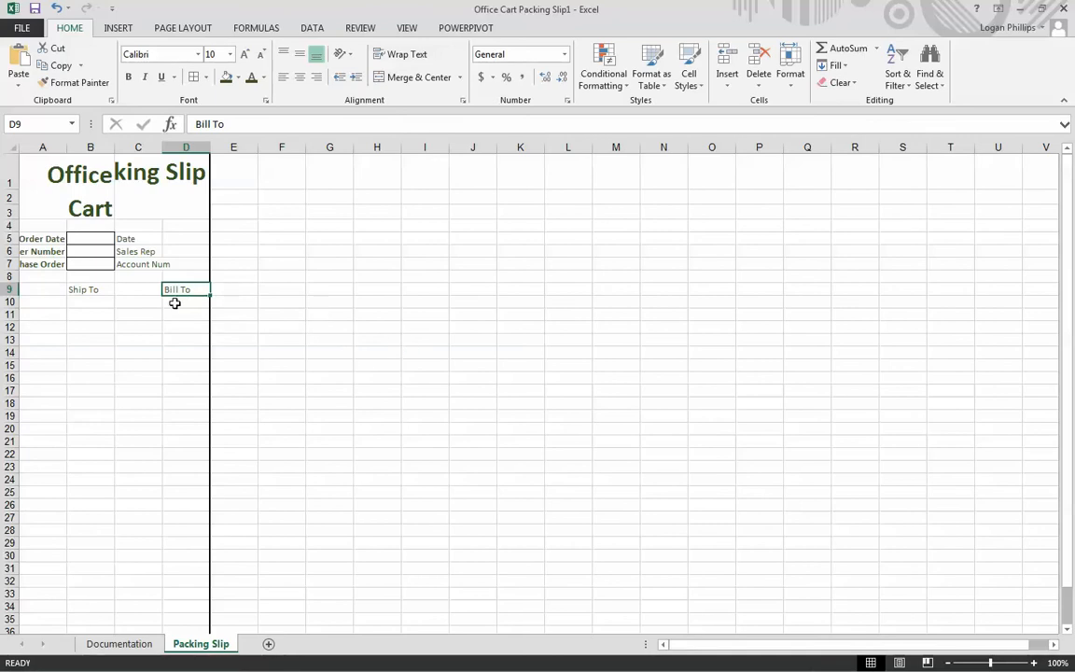
ctrl+click(86, 291)
click(130, 77)
click(282, 338)
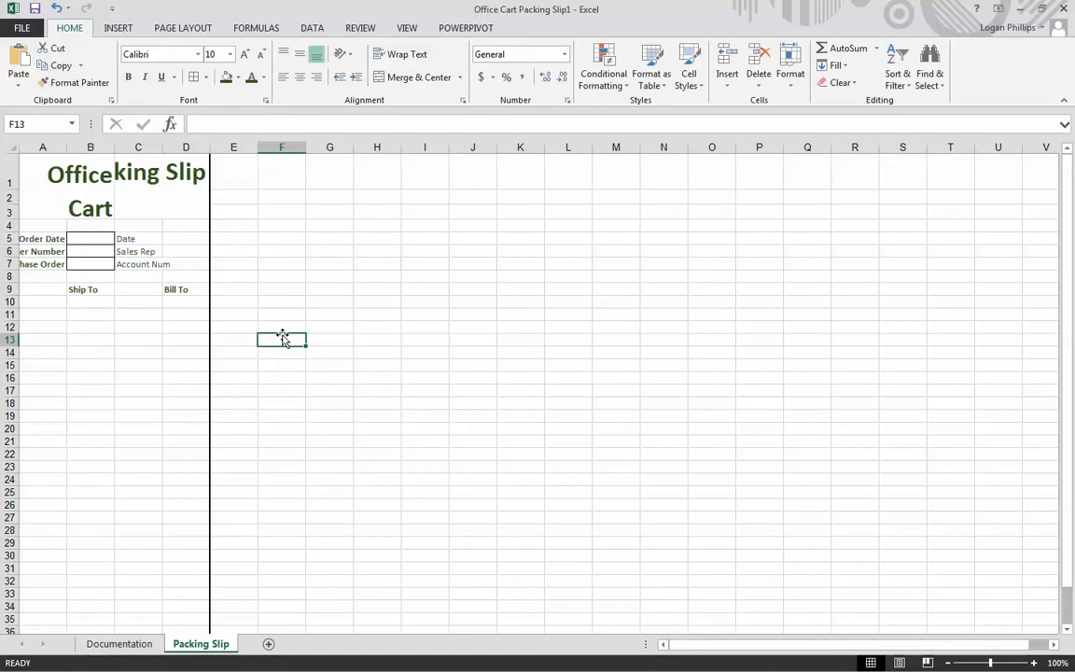
- Make the Date, Sales Rep and Account Num labels in cells C5:C7 bold
drag(131, 237, 149, 264)
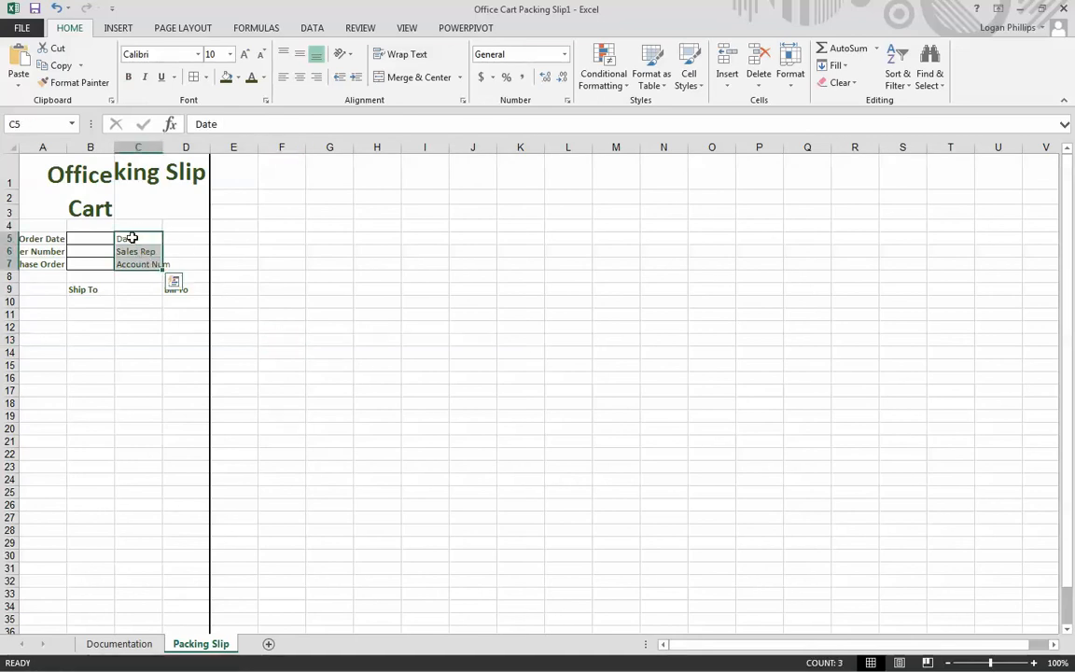
click(252, 295)
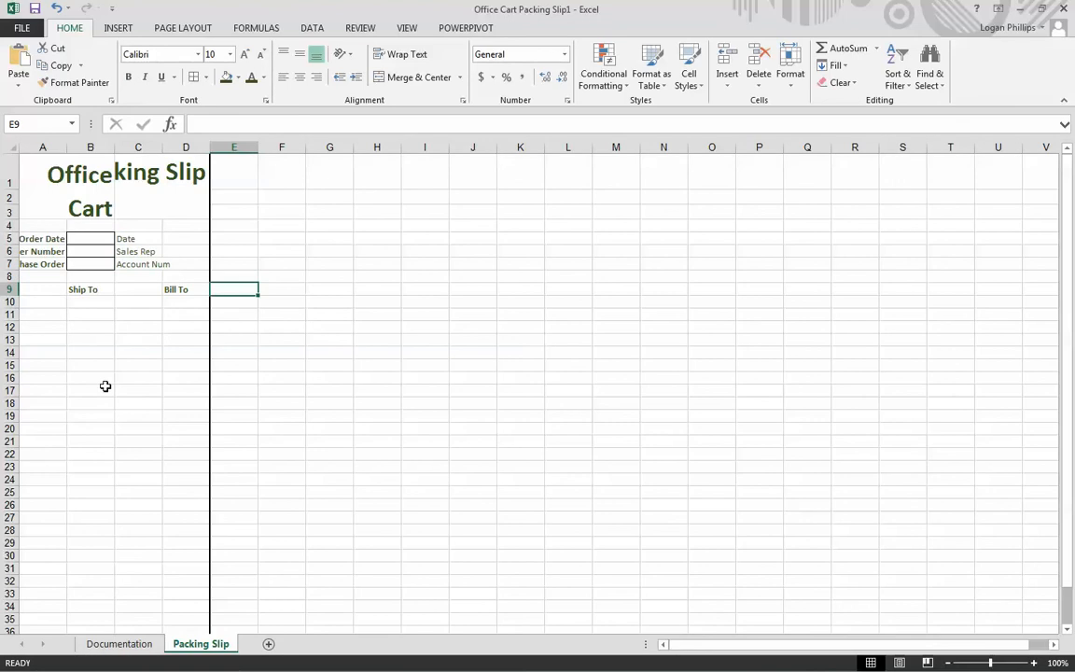
click(101, 378)
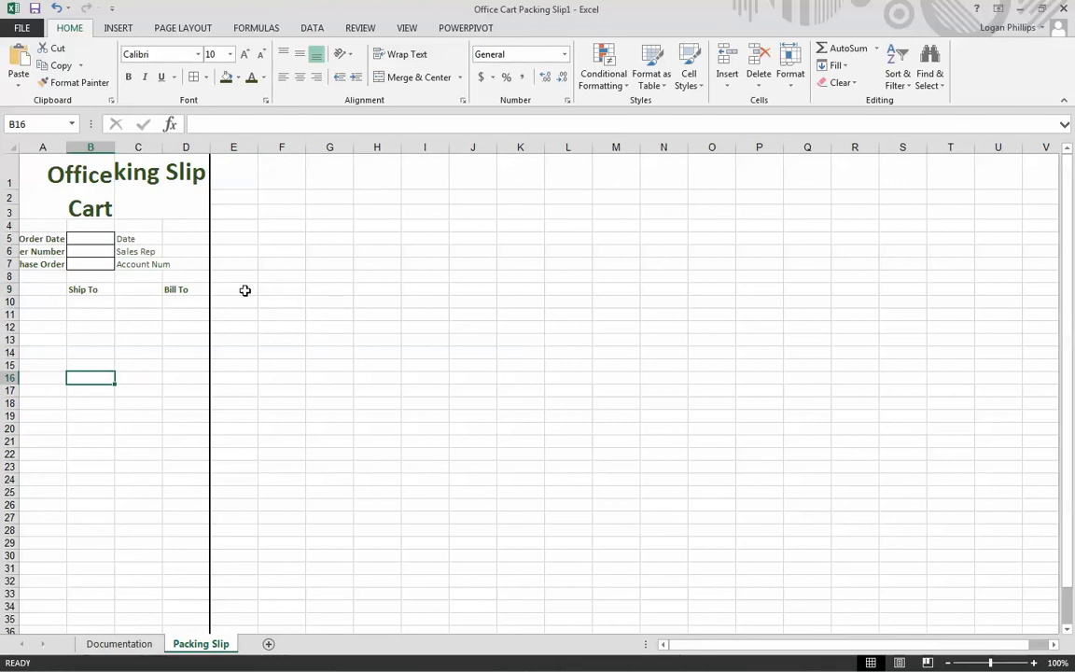
click(144, 254)
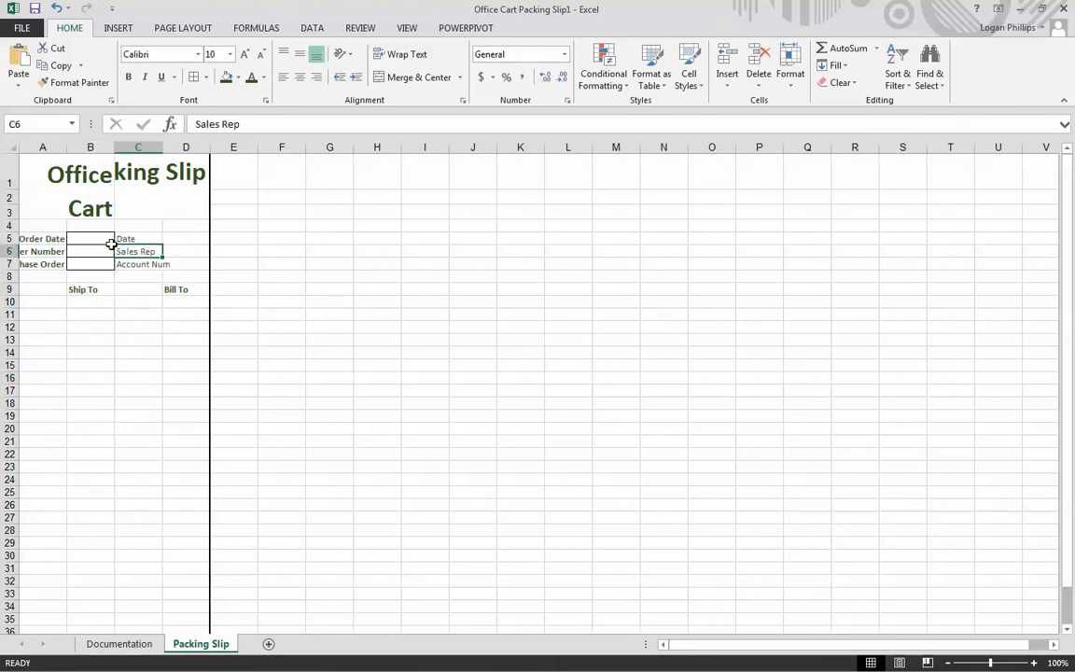
drag(127, 238, 131, 265)
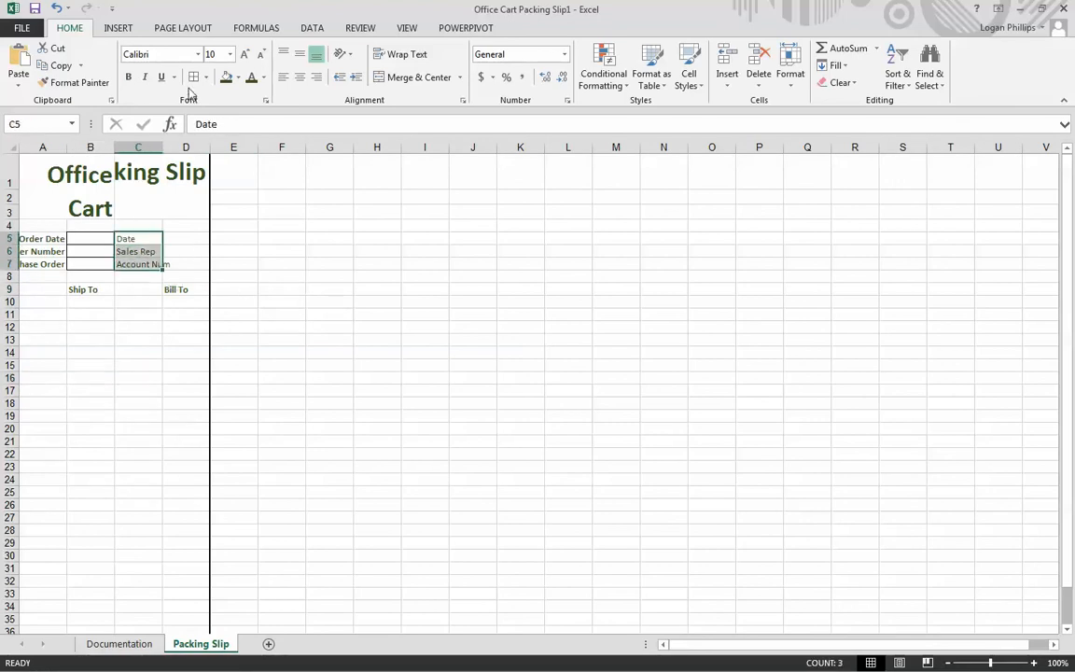
click(128, 76)
click(154, 311)
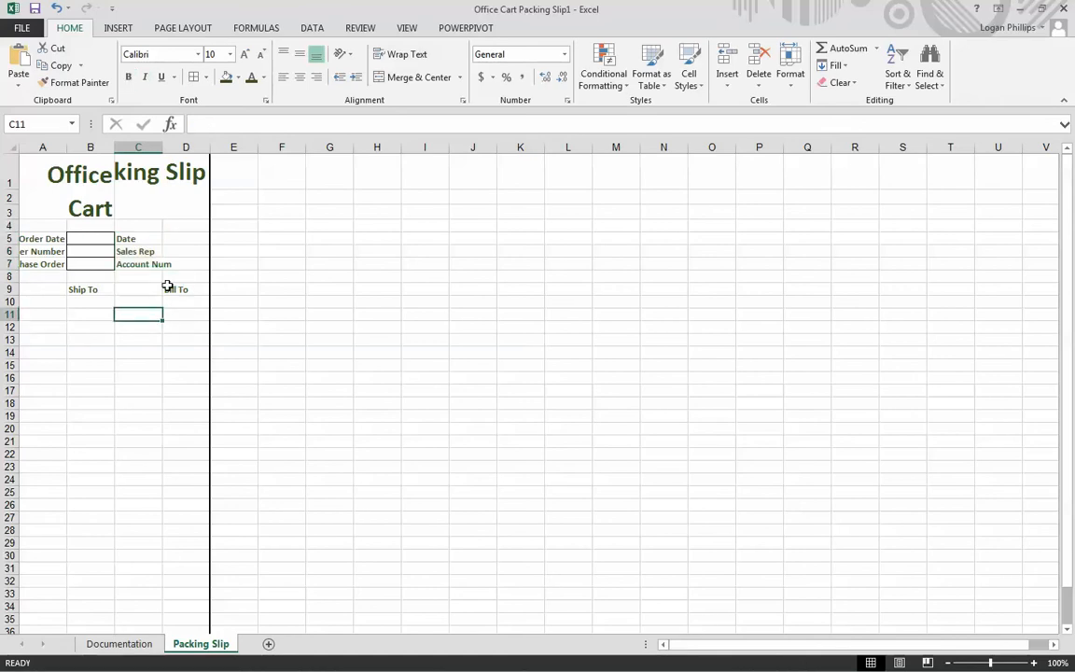
- Enter the label Address in cell A10
click(176, 288)
click(94, 289)
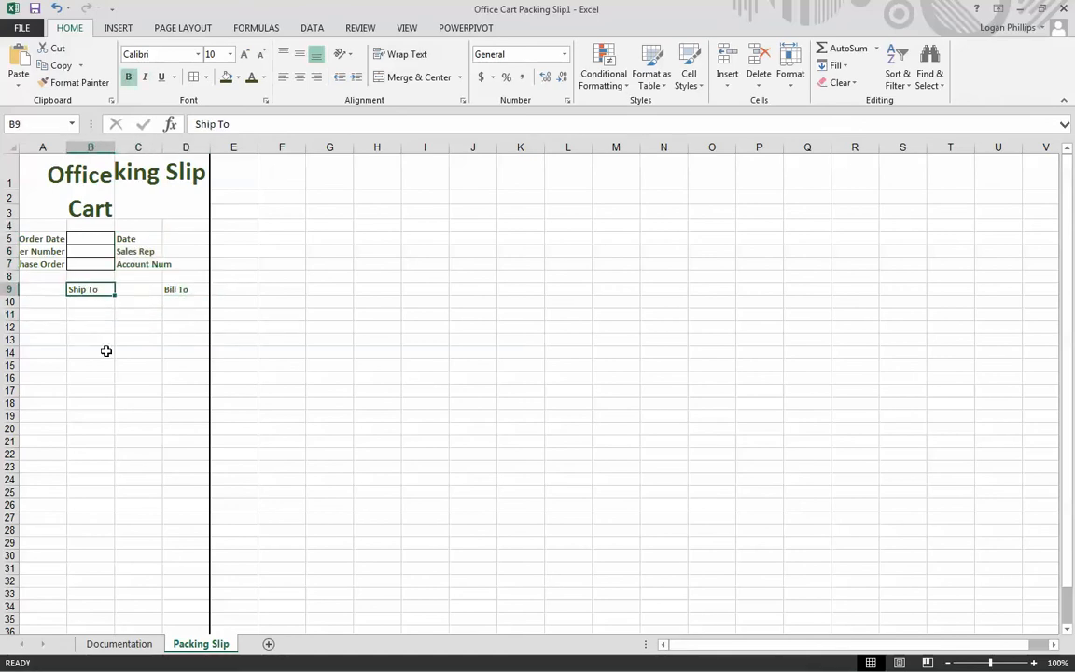
click(138, 378)
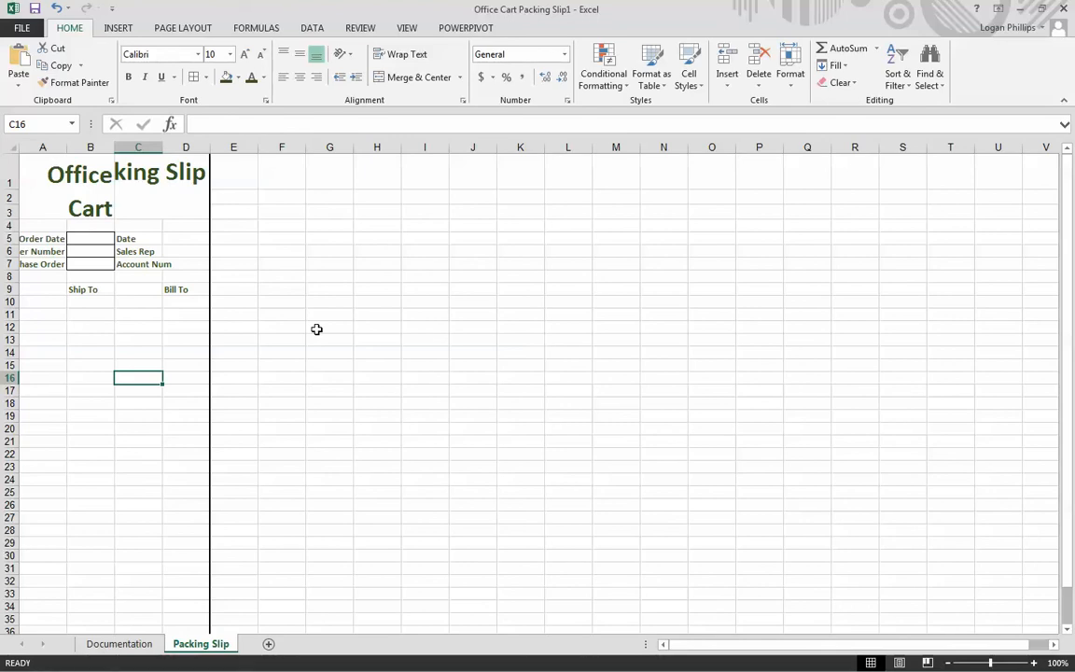
key(ctrl+z)
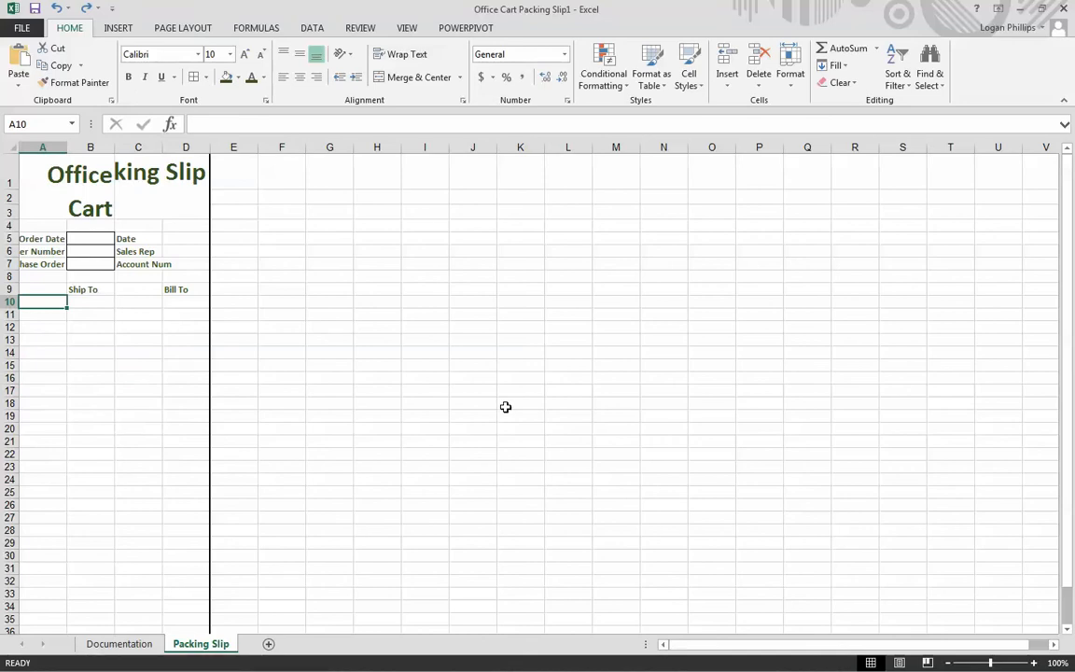
text(Address)
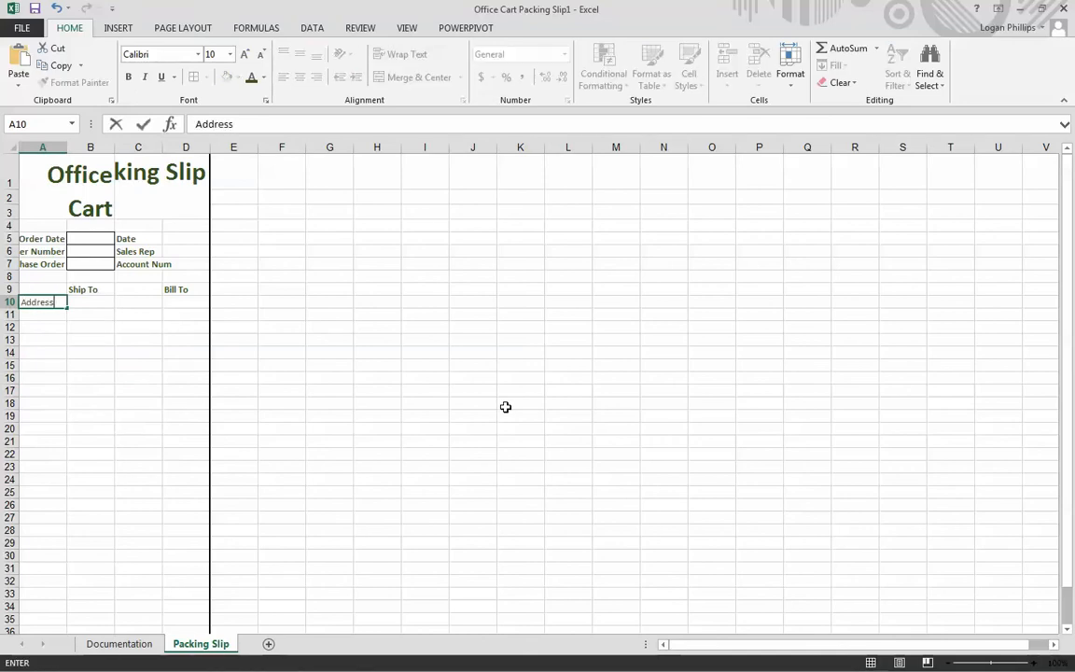
key(ctrl+Return)
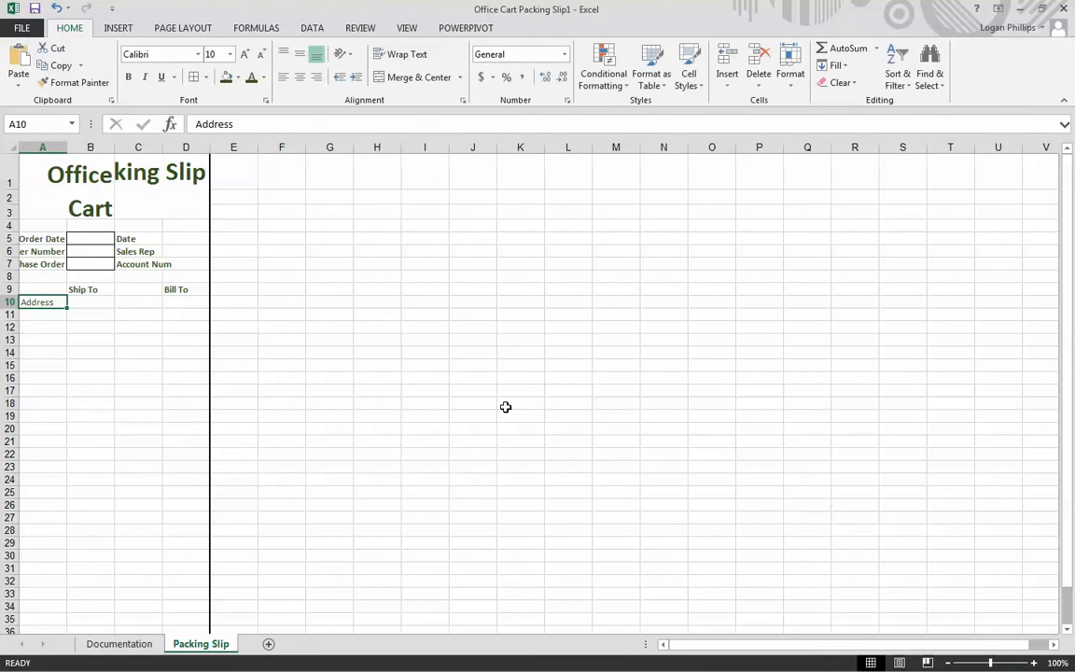
- Make the Address label in cell A10 bold and increase its indent
click(128, 77)
click(354, 78)
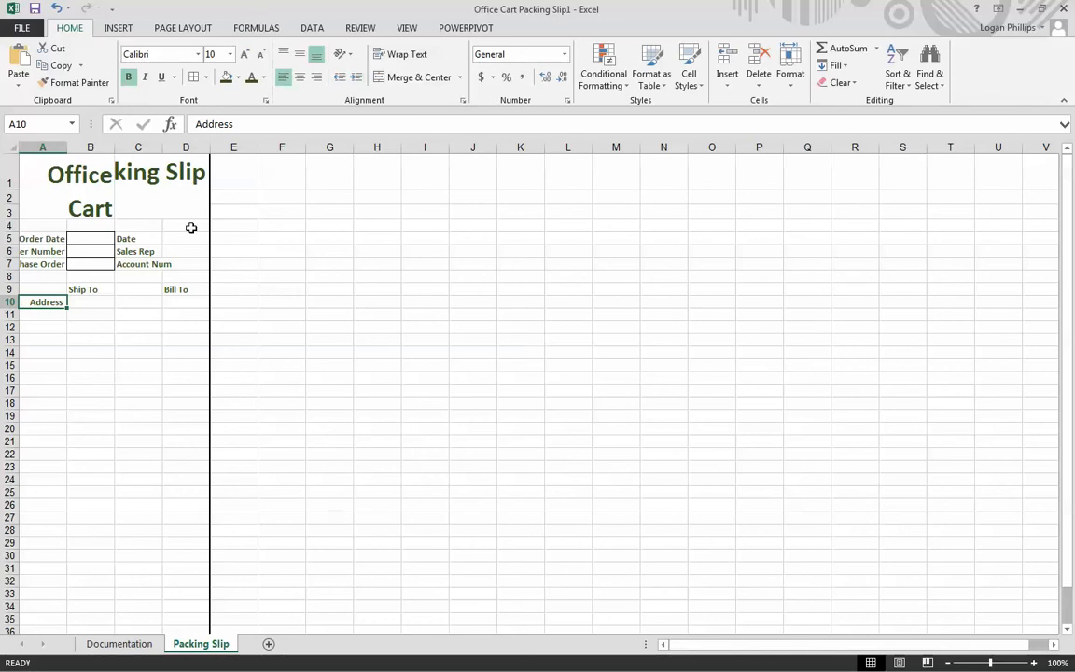
click(138, 352)
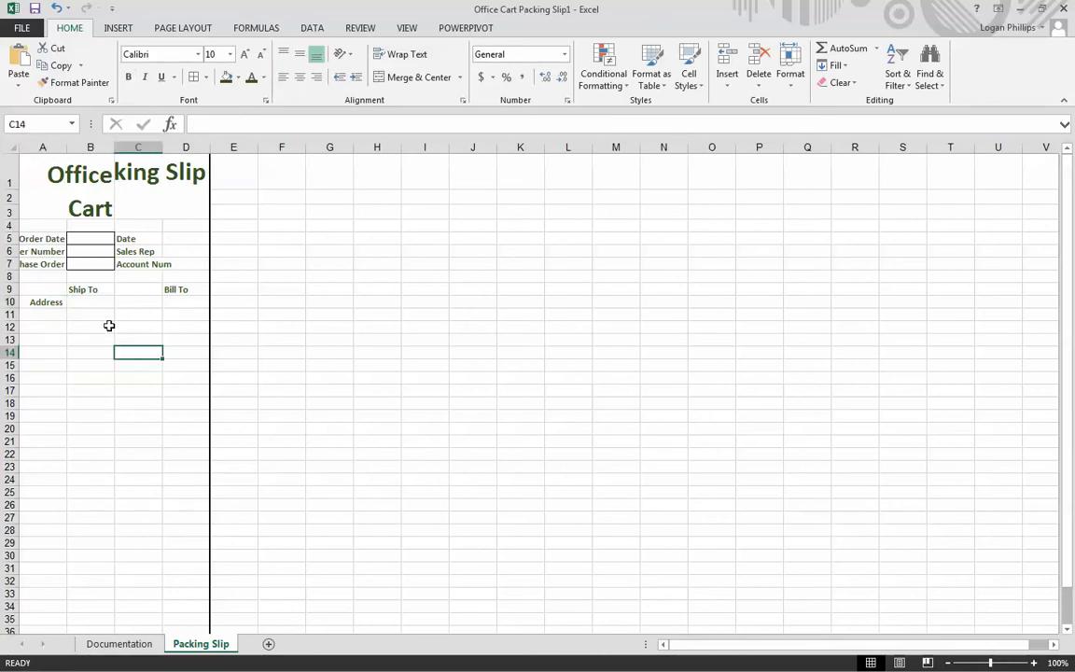
- Merge cells B10:B15 and set the merged cell to left and top alignment
click(88, 302)
double_click(89, 302)
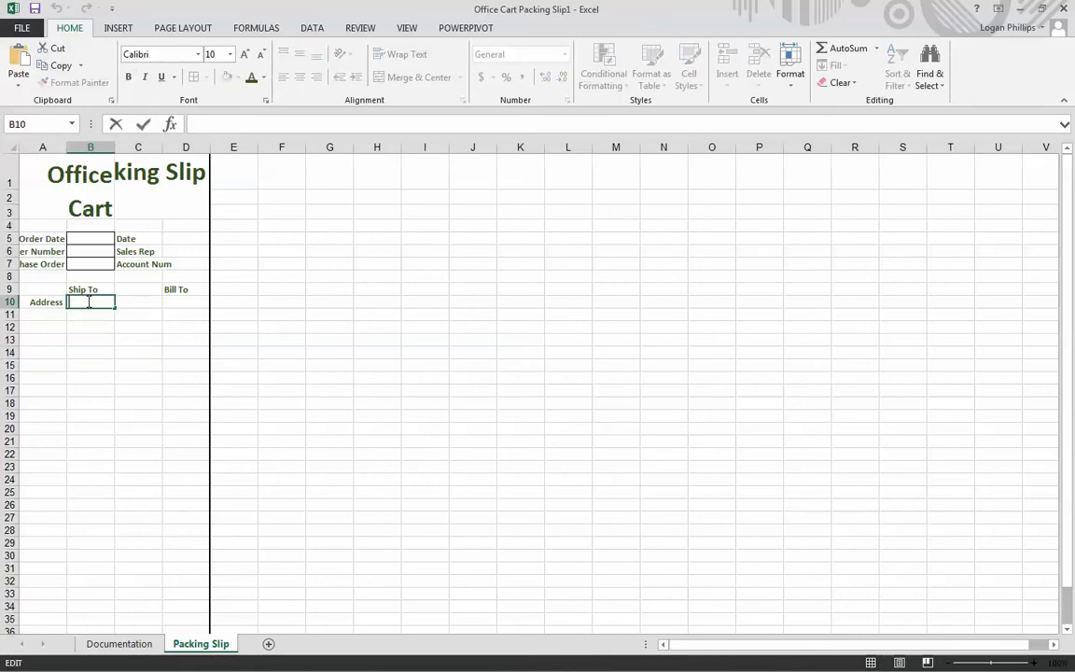
key(Return)
click(88, 301)
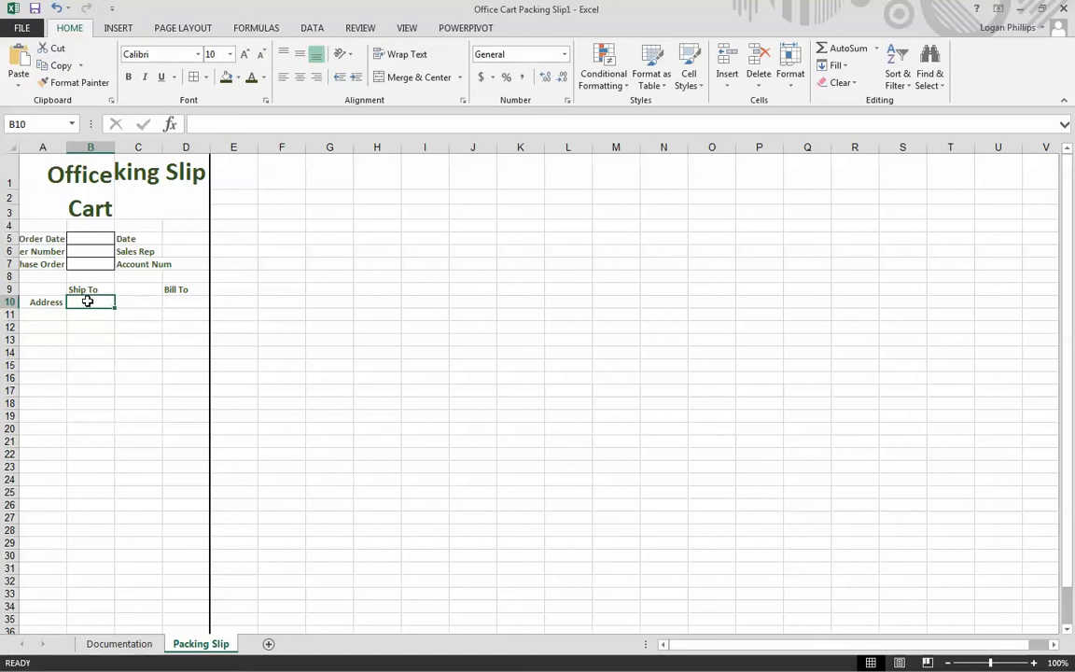
key(shift+Down)
key(shift+Down)
key(shift+Down)
key(shift+Down)
key(shift+Down)
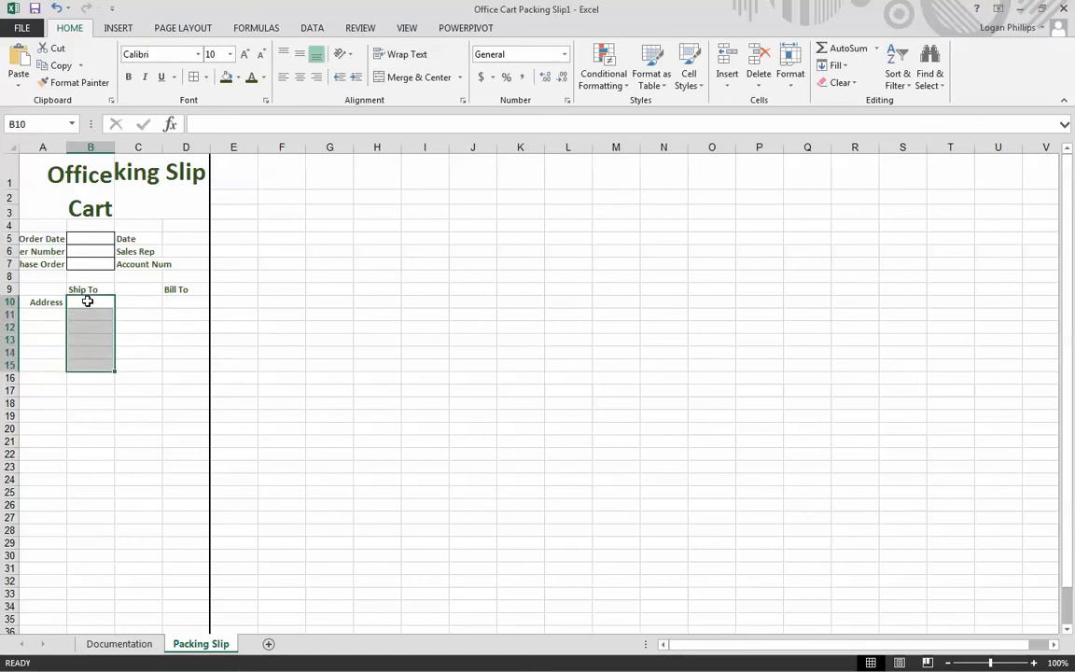
click(441, 84)
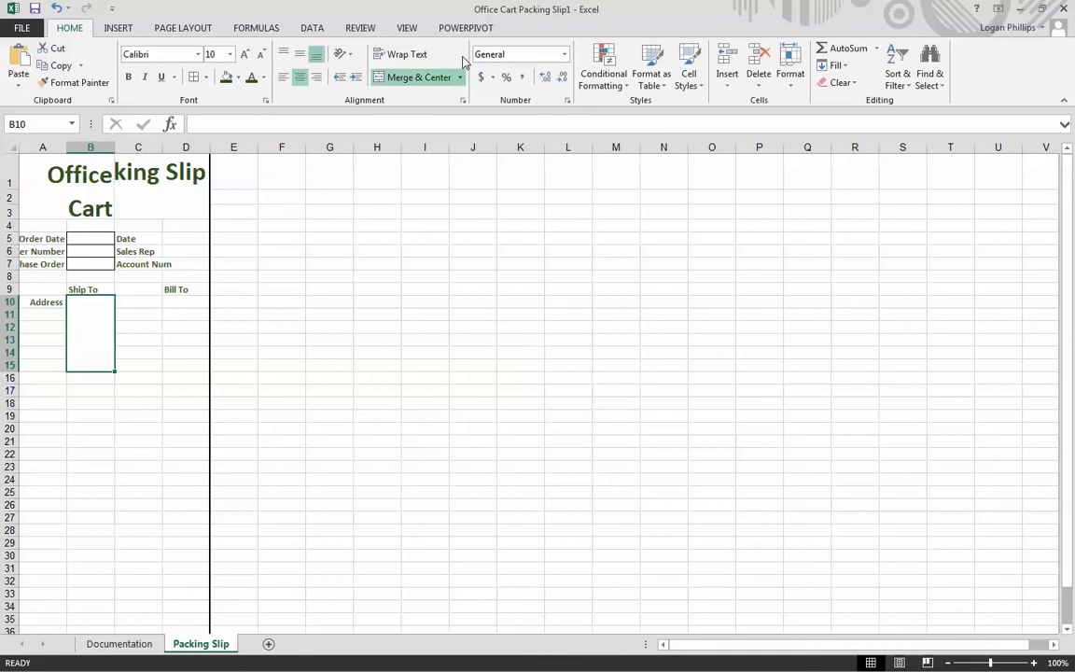
click(283, 78)
click(284, 55)
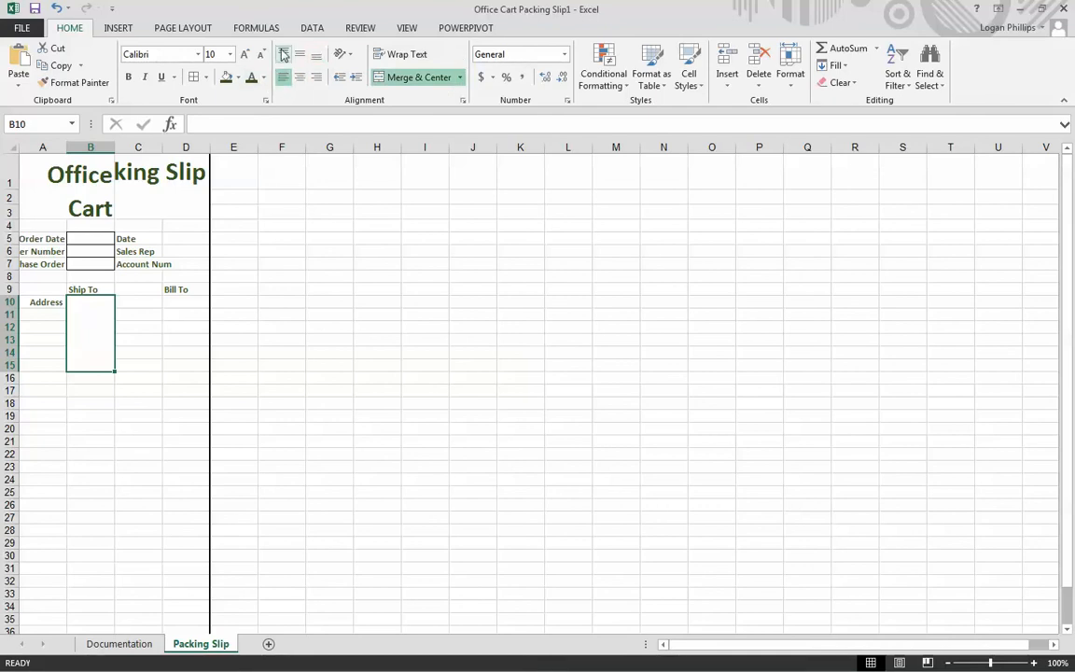
- Add outside borders to the merged cell B10:B15 and wrap its text
click(206, 78)
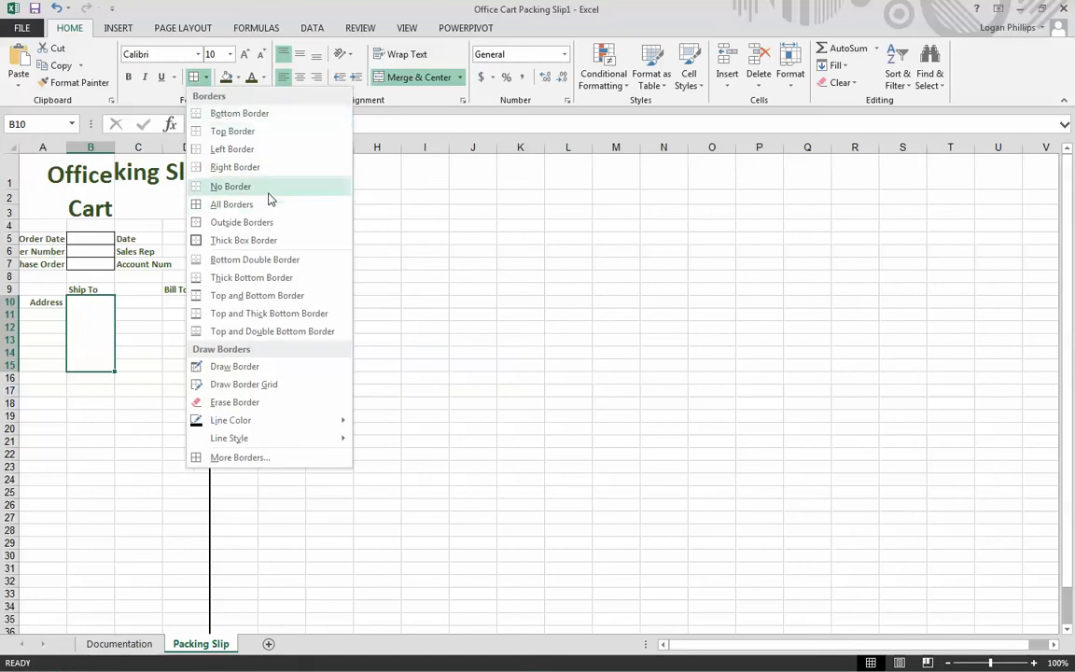
click(270, 222)
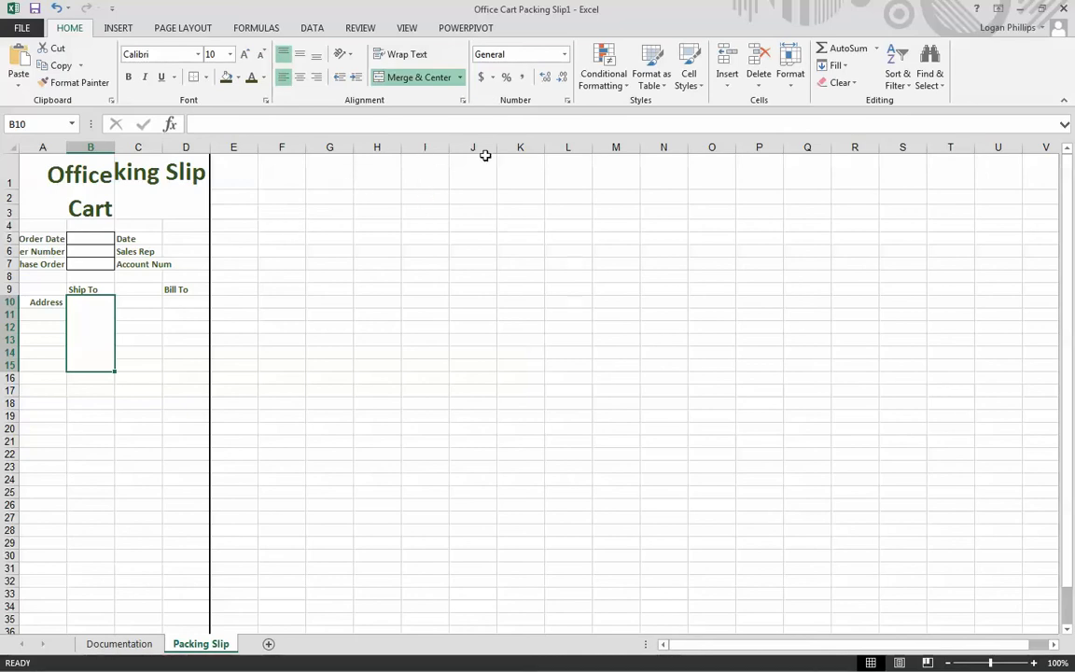
click(403, 56)
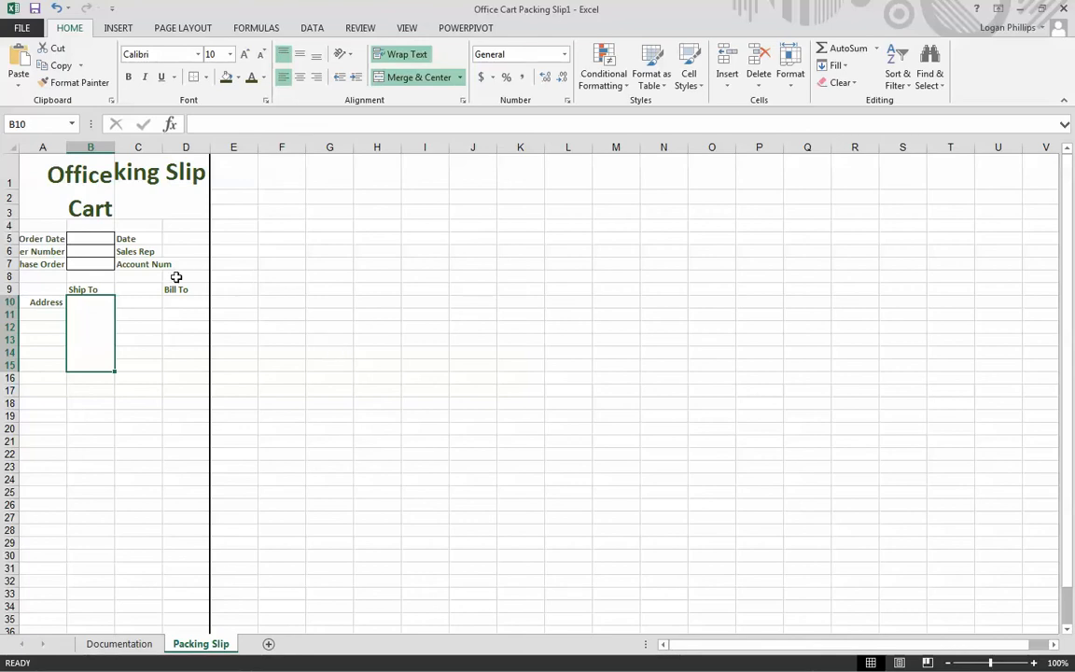
- Enter the label Address in cell C10
click(138, 303)
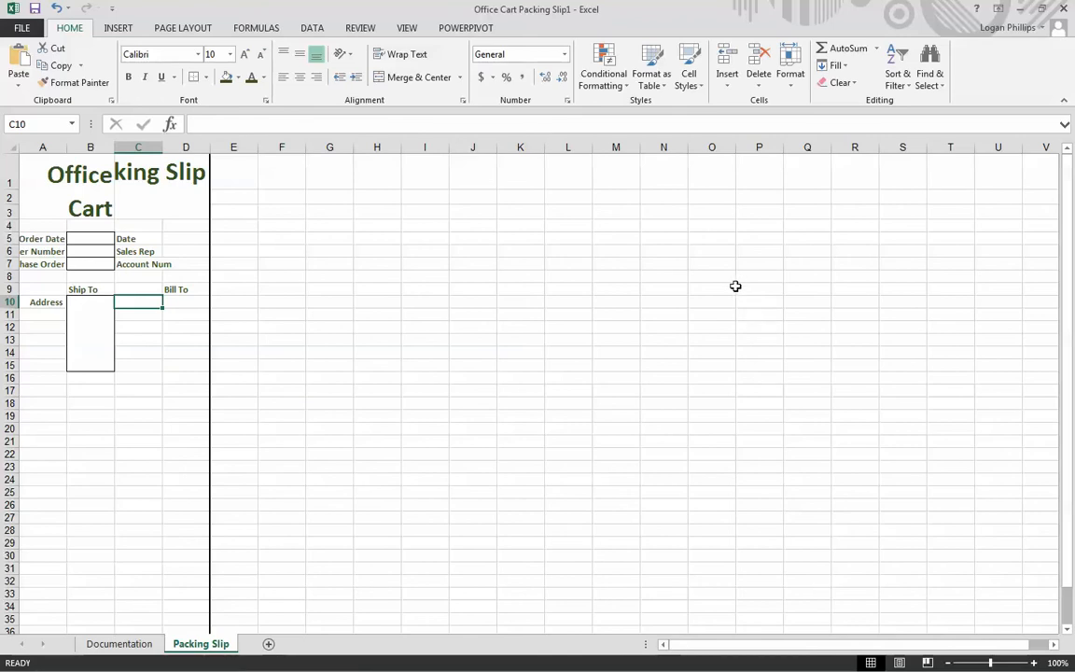
text(Ad)
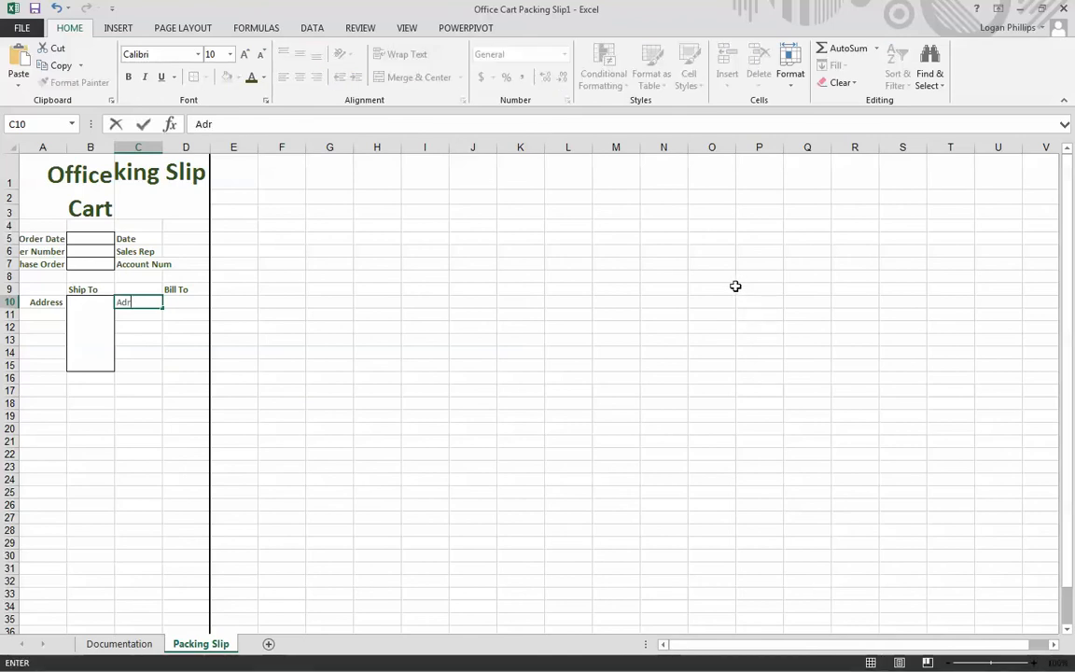
text(dress)
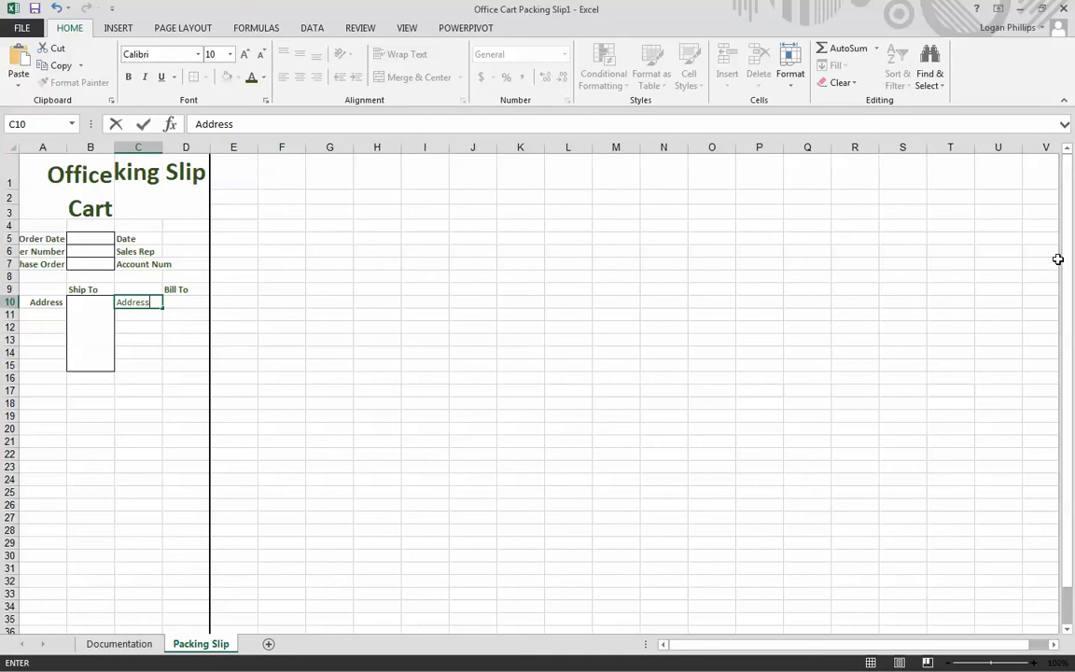
click(629, 316)
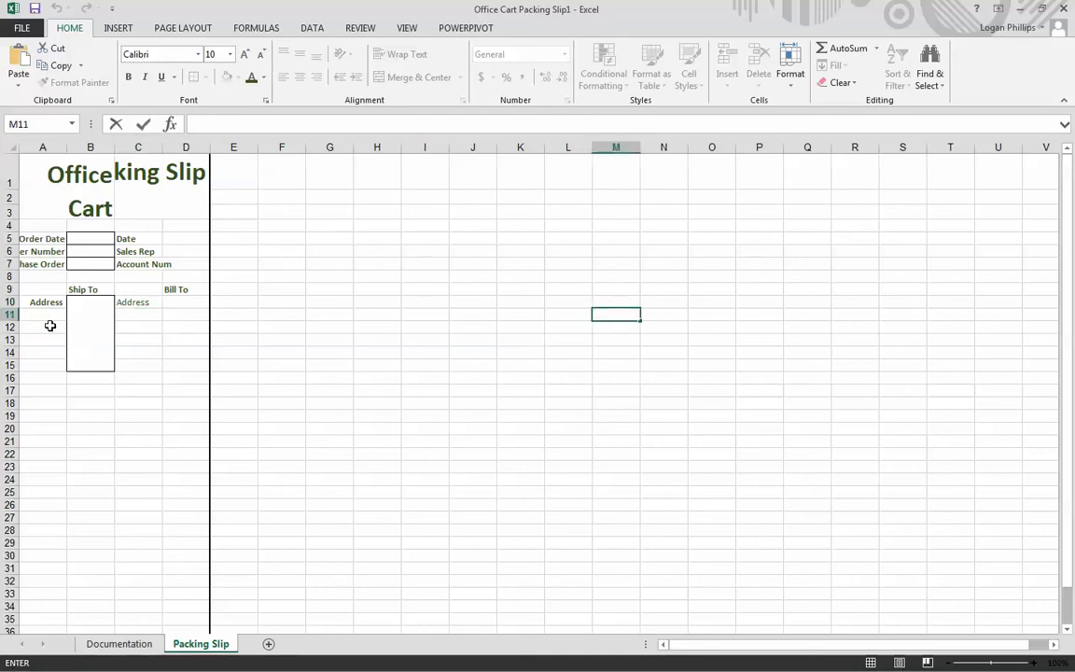
- Copy the formatting of A10:B15 onto C10:D15 with Format Painter
drag(37, 300, 98, 358)
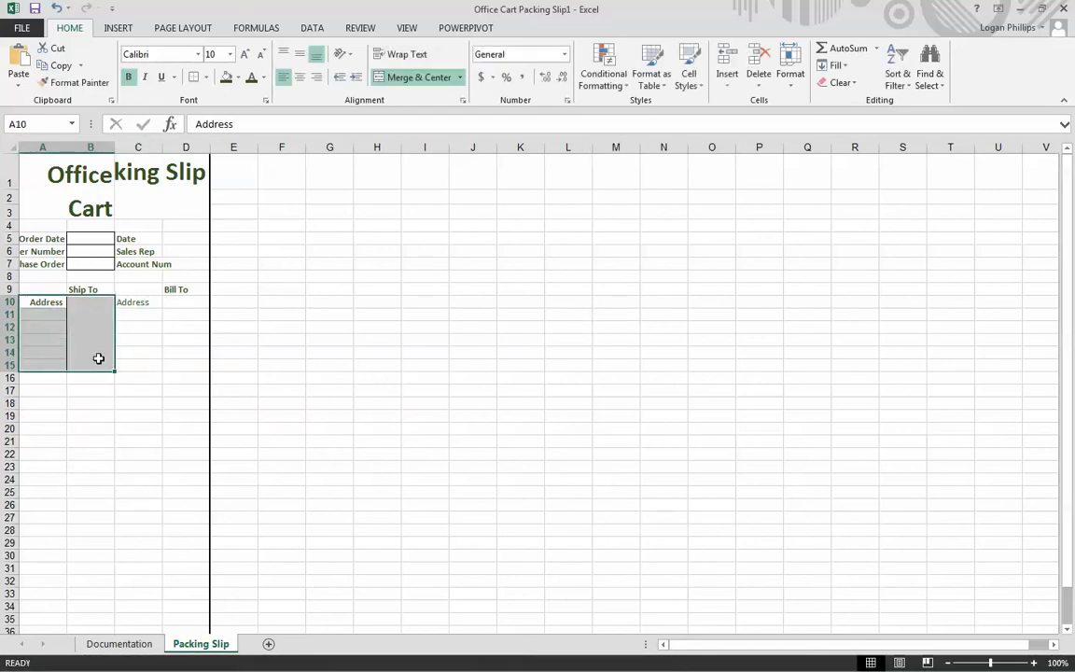
click(92, 85)
drag(142, 304, 188, 366)
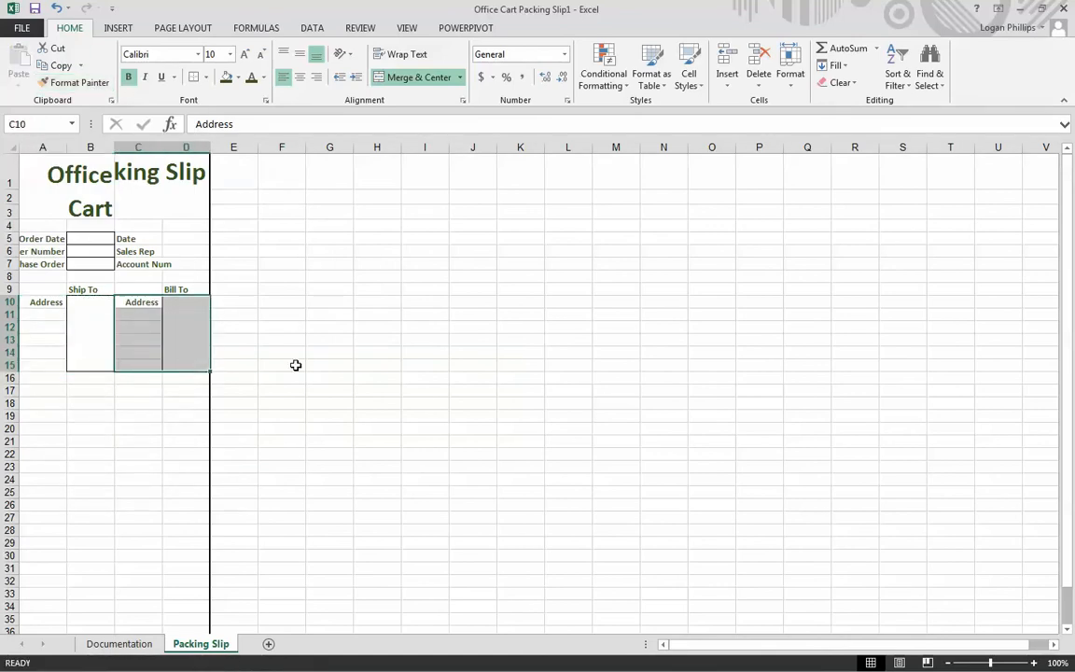
click(404, 339)
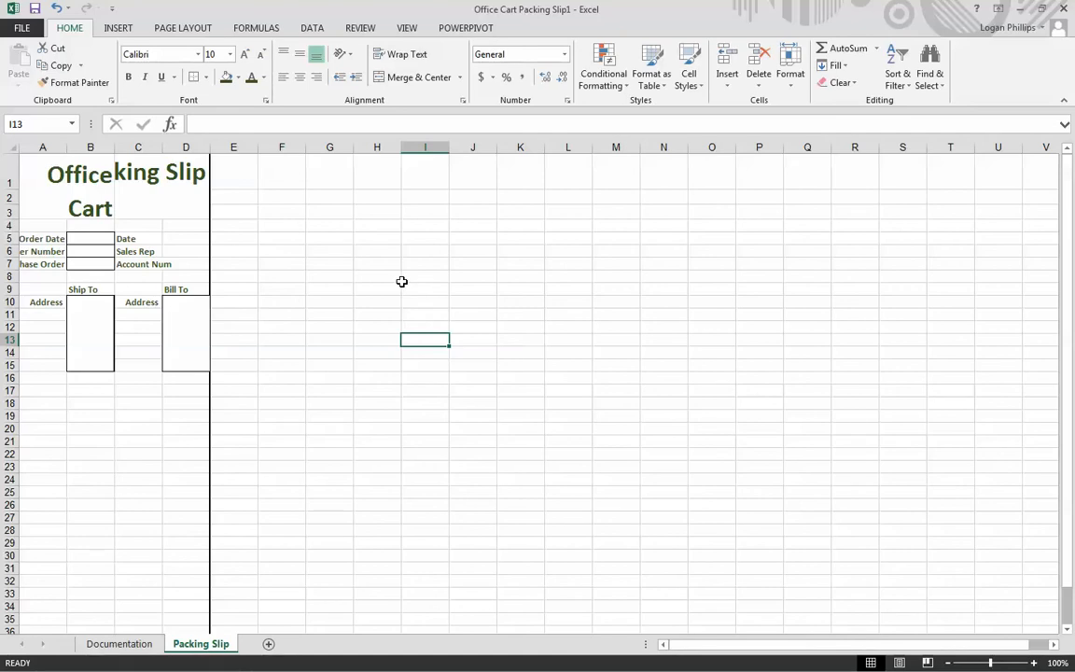
- Enter the labels Item, Product No., Description and Order Quantity down cells A17:A20
click(42, 390)
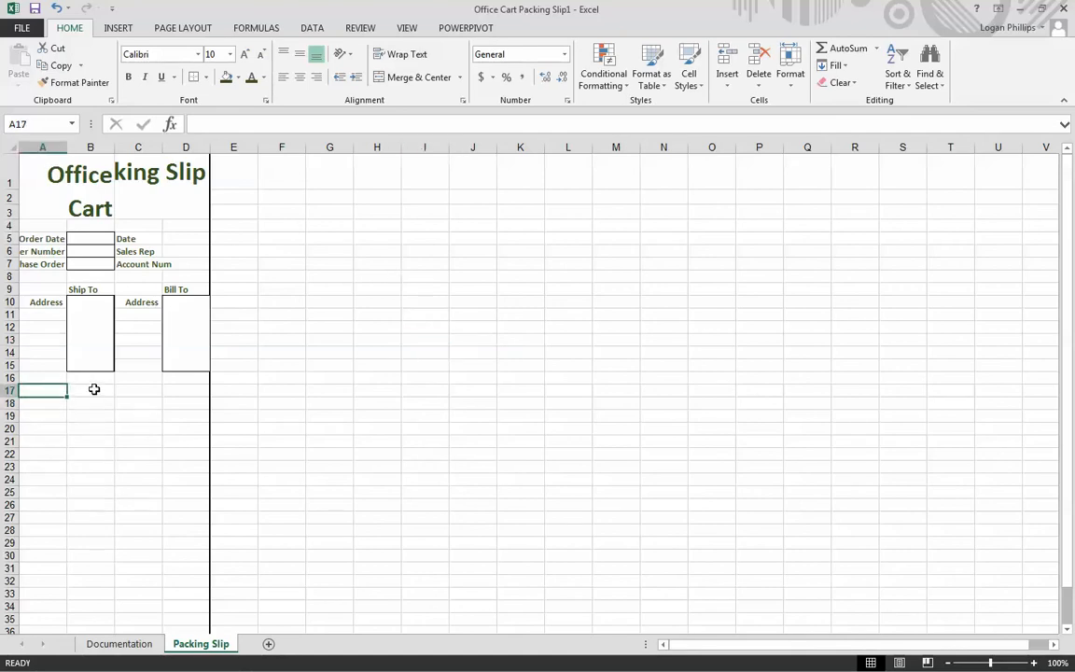
text(Item)
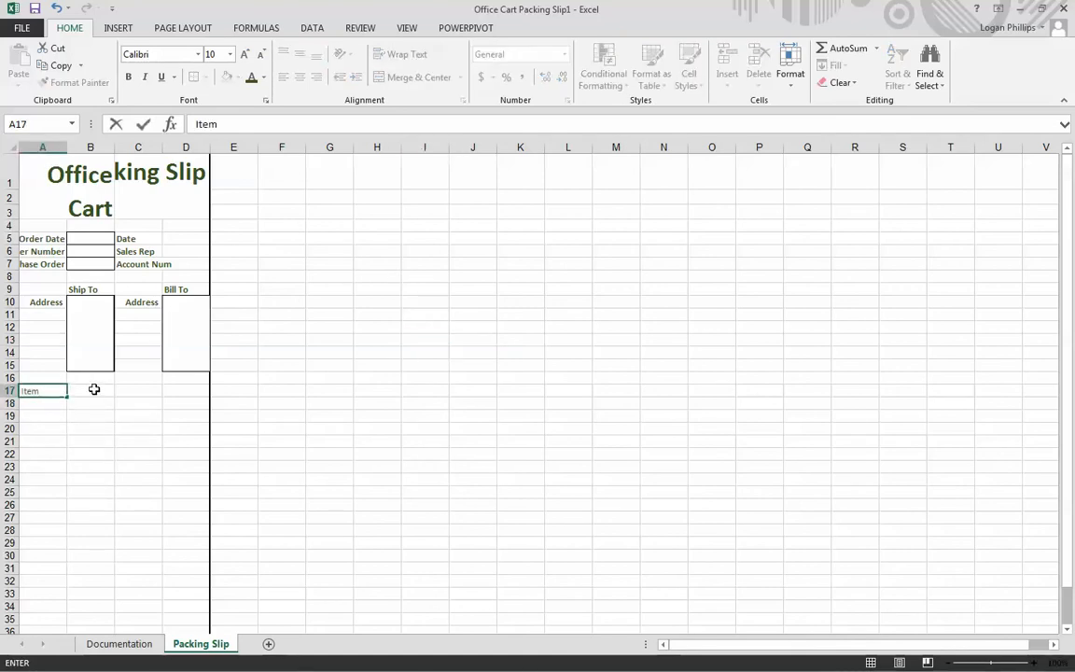
key(Return)
text(Pro)
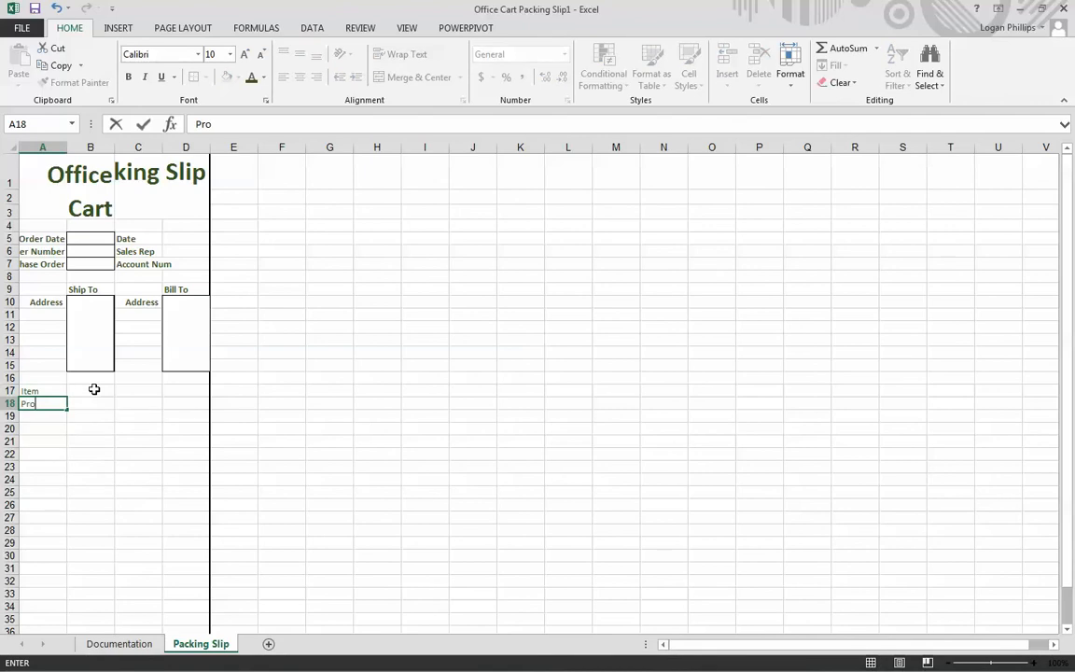
text(duct No.)
key(Return)
text(De)
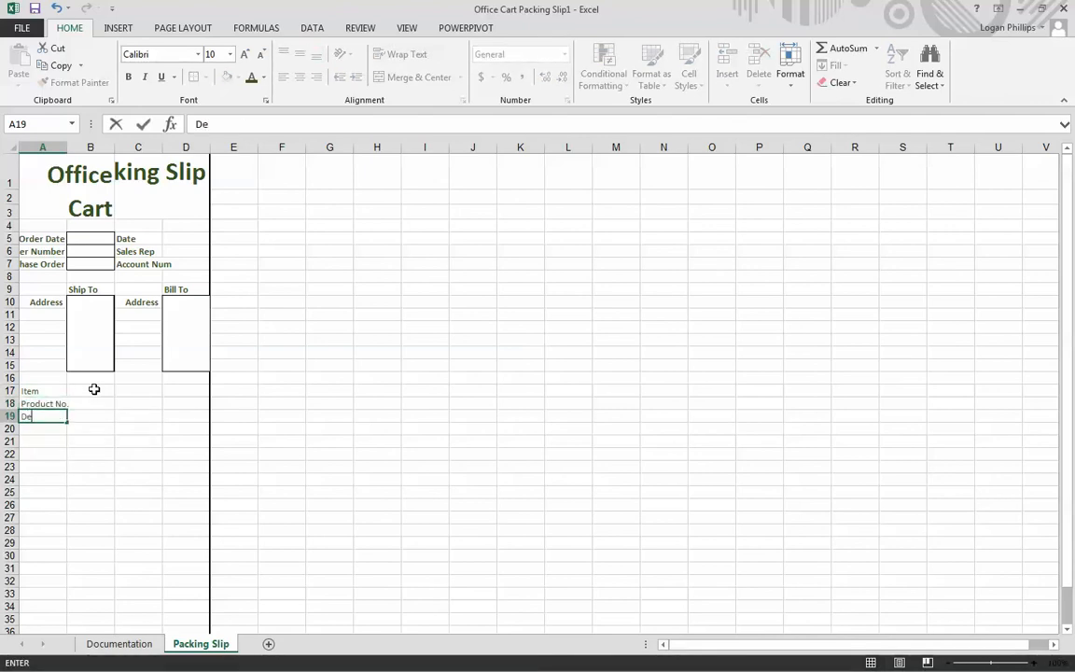
text(scriptionne)
key(BackSpace)
key(BackSpace)
key(Return)
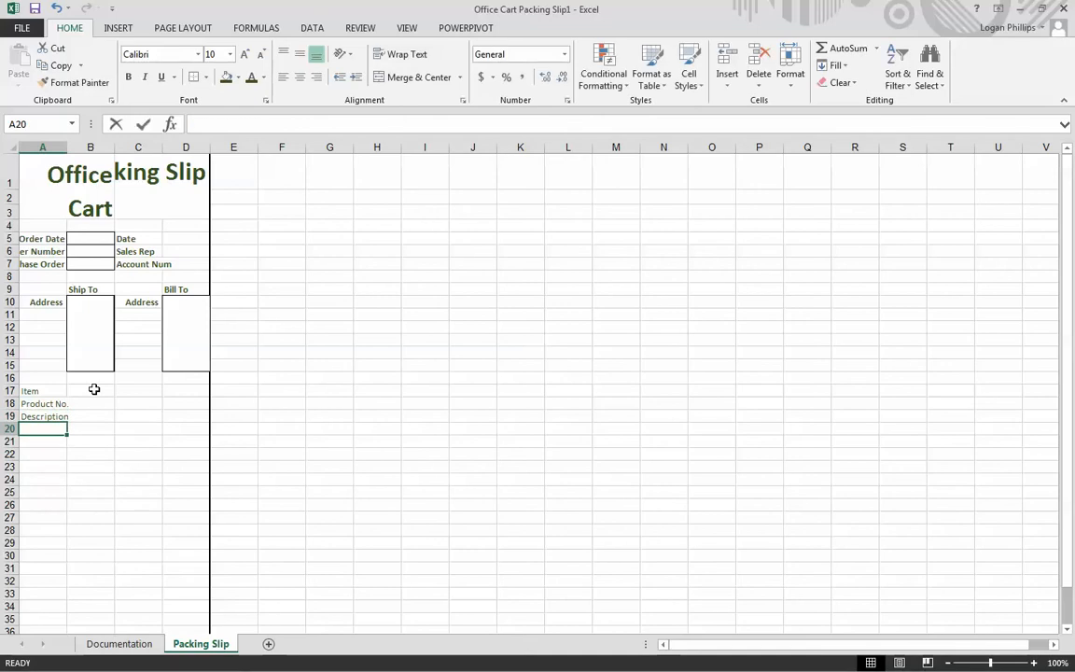
text(Order )
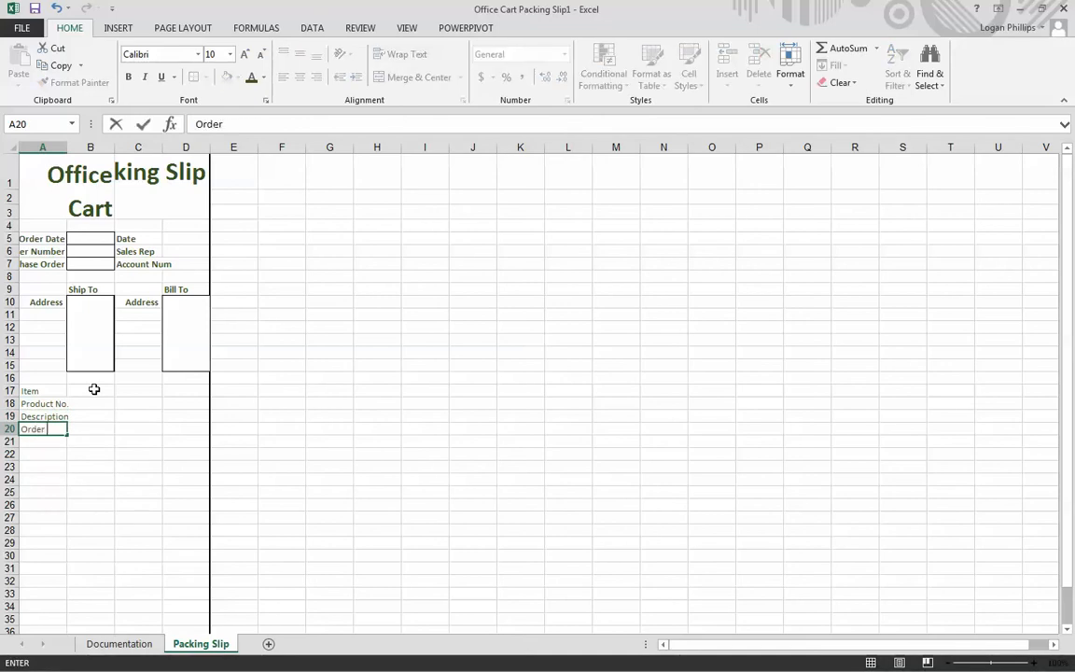
text(Quyk)
key(BackSpace)
text(nti)
key(Return)
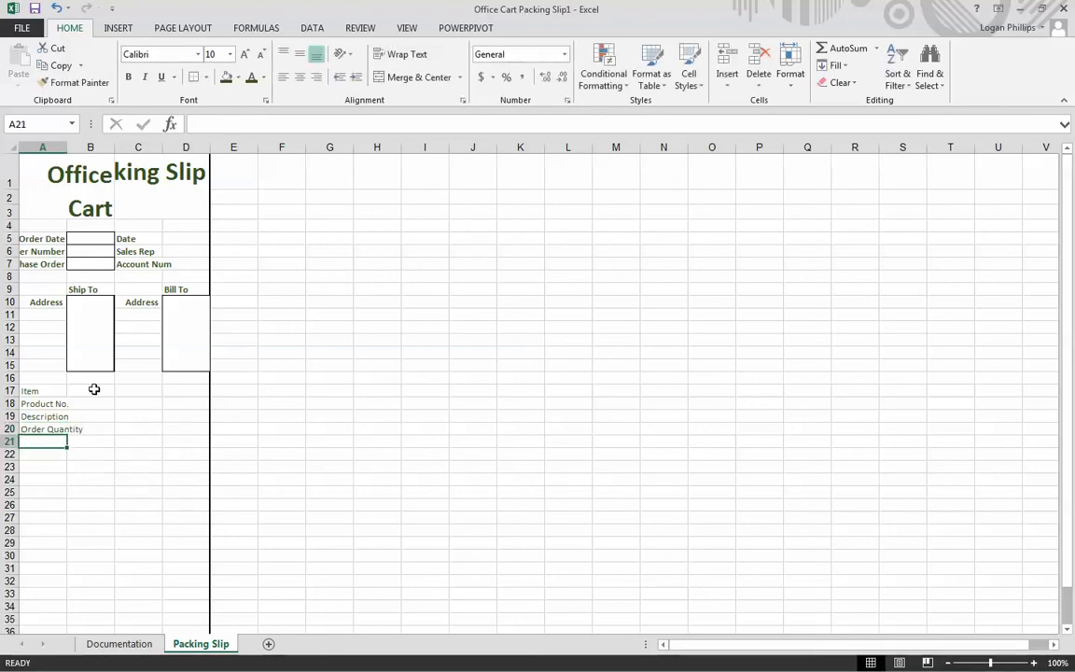
- Try bolding the labels in A17:A20 and undo the bold formatting
key(Up)
key(shift+Up)
key(shift+Up)
key(shift+Up)
key(shift+Down)
key(shift+Up)
click(131, 78)
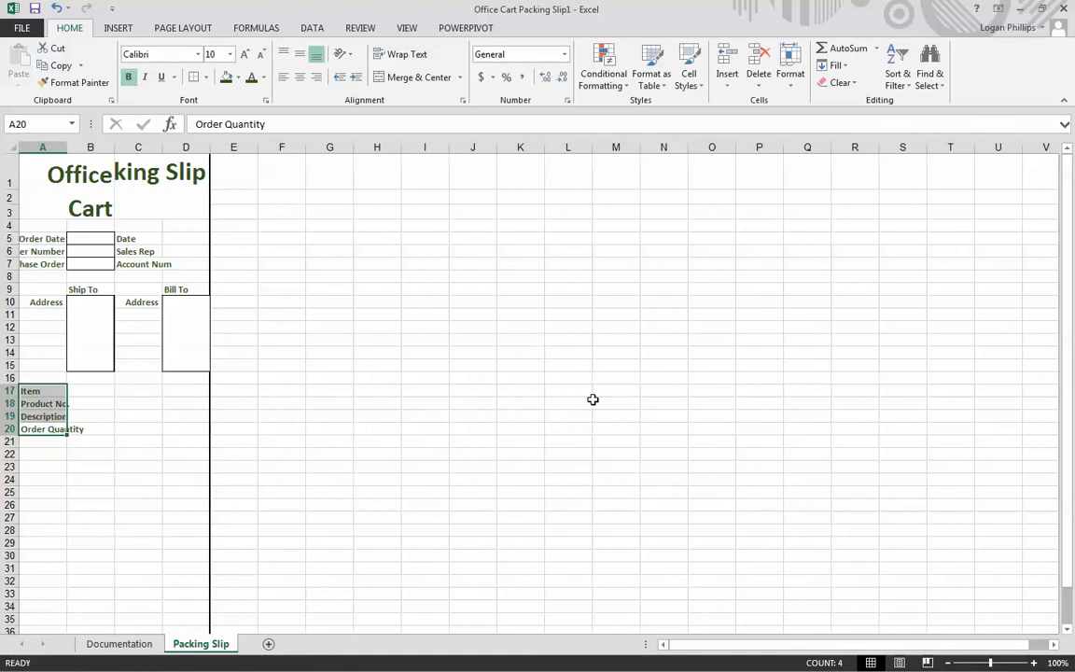
key(ctrl+z)
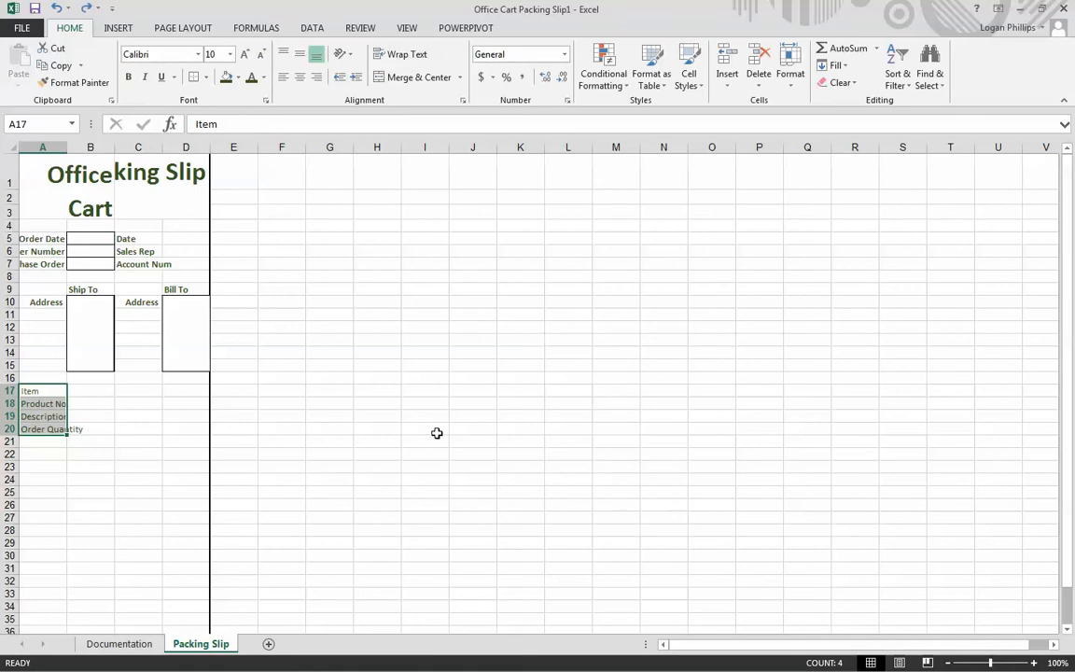
click(425, 428)
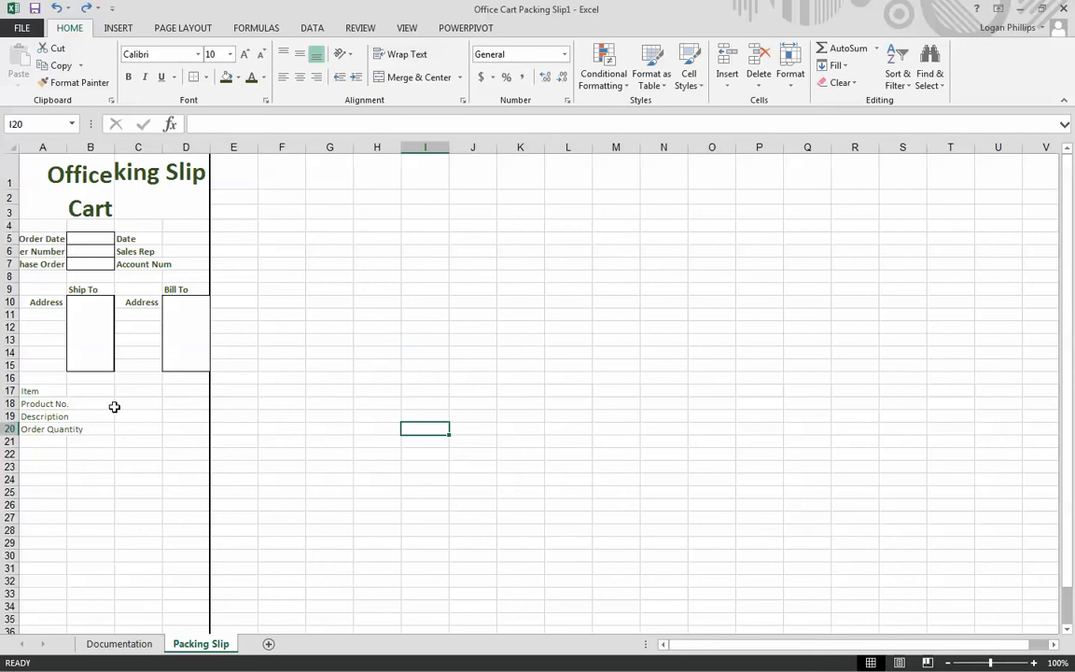
- Clear the labels from cells A17:A20
drag(36, 388, 46, 428)
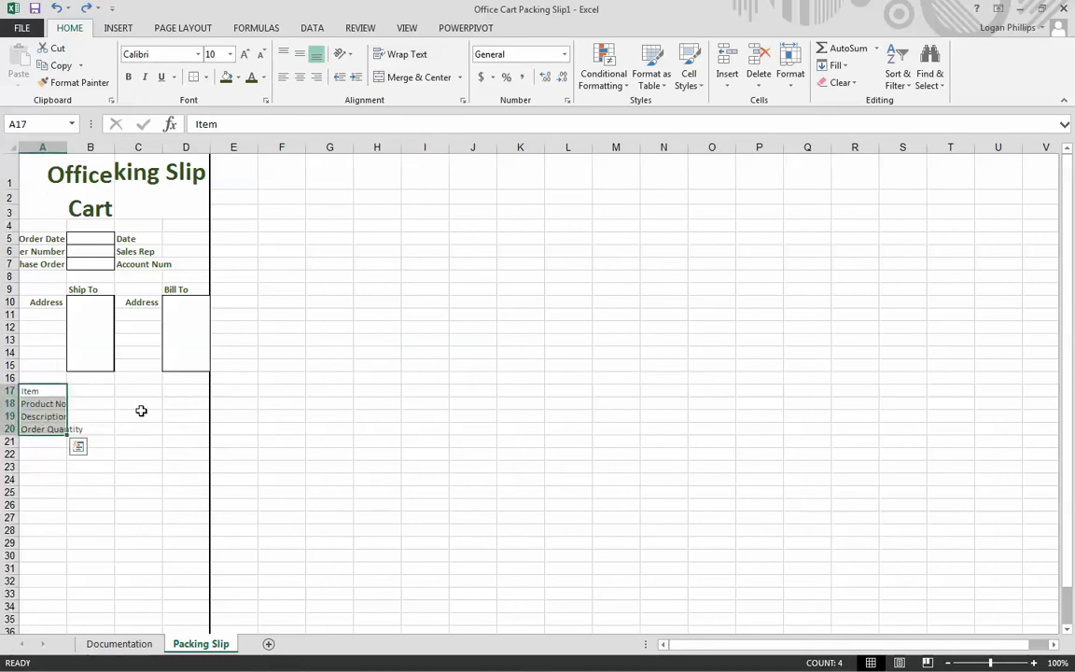
key(Delete)
key(Down)
key(Up)
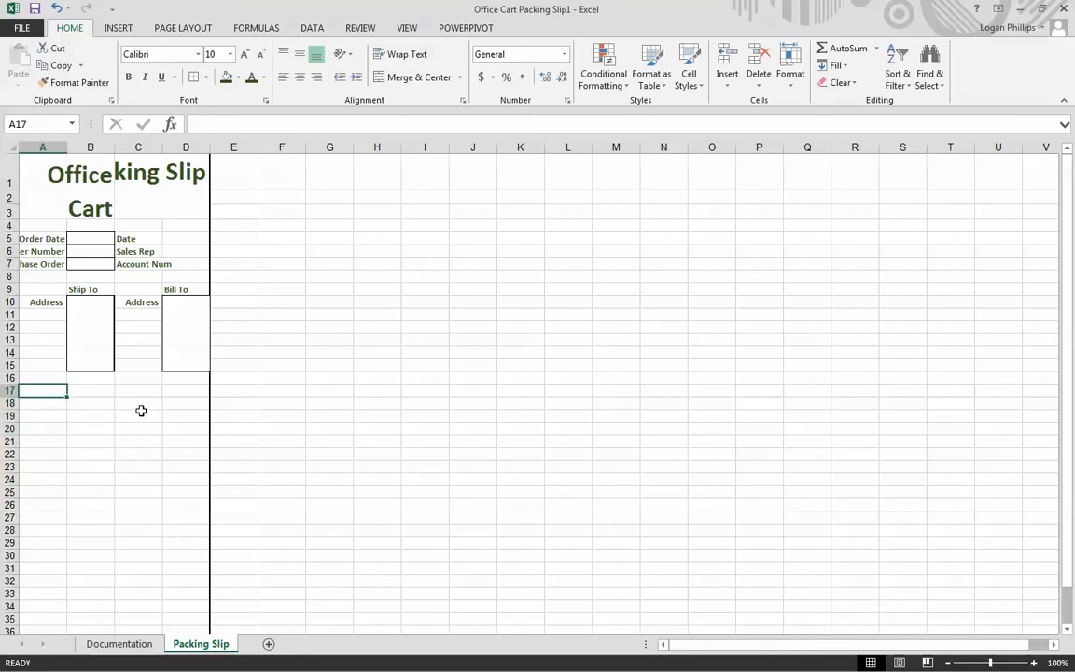
- Enter the headings Item, Product No., Description and Order Quantity across cells A17:D17
text(Item)
key(Tab)
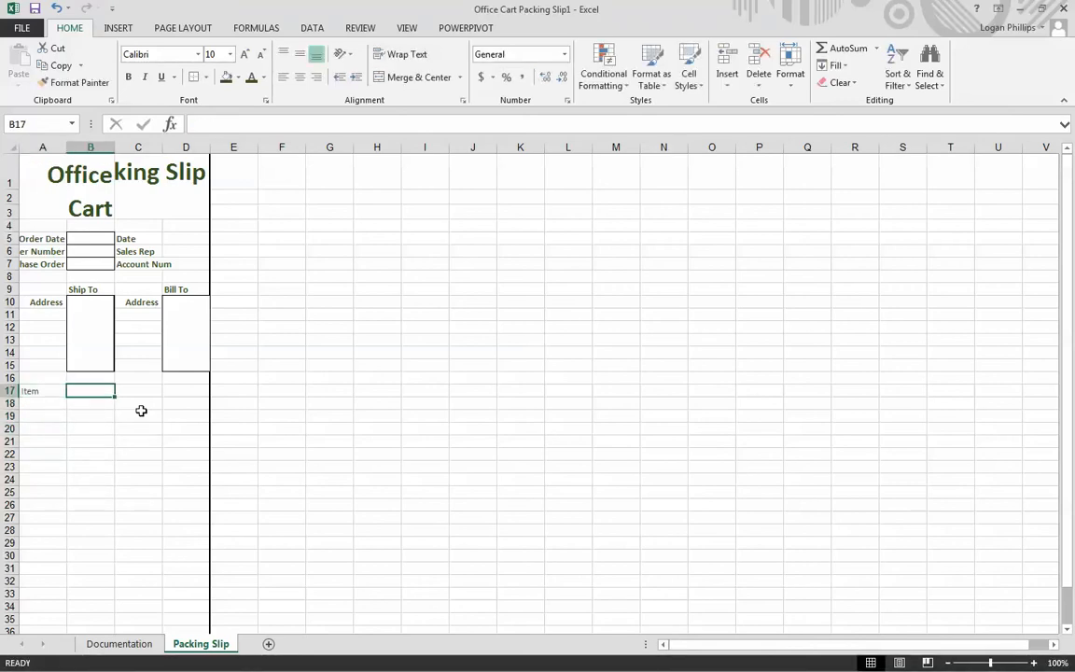
text(Product No.)
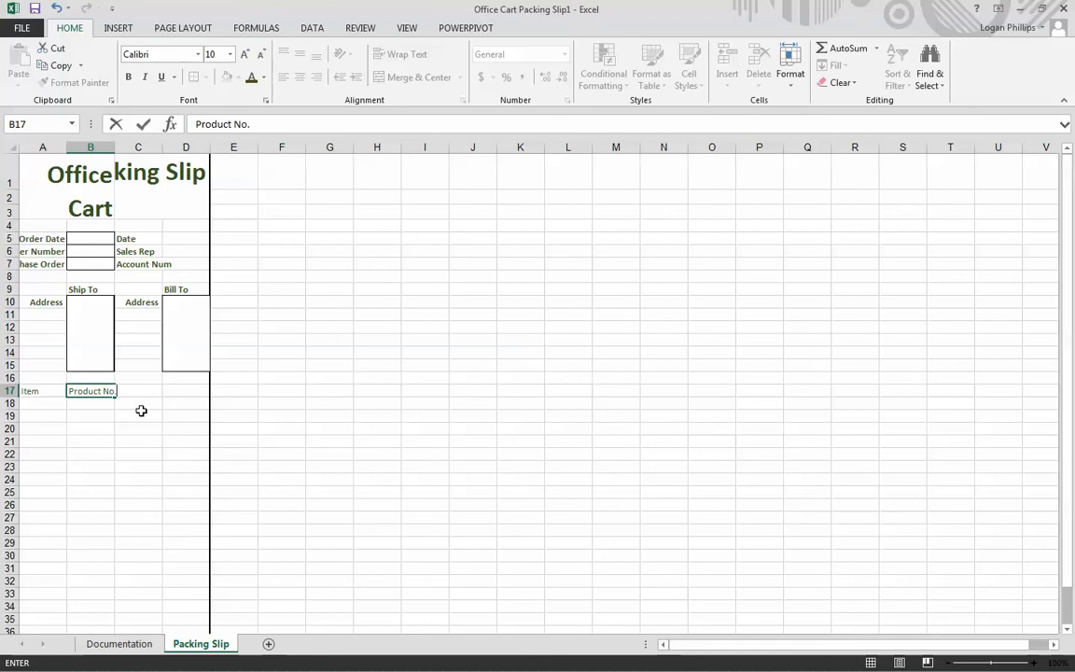
key(Tab)
text(Des)
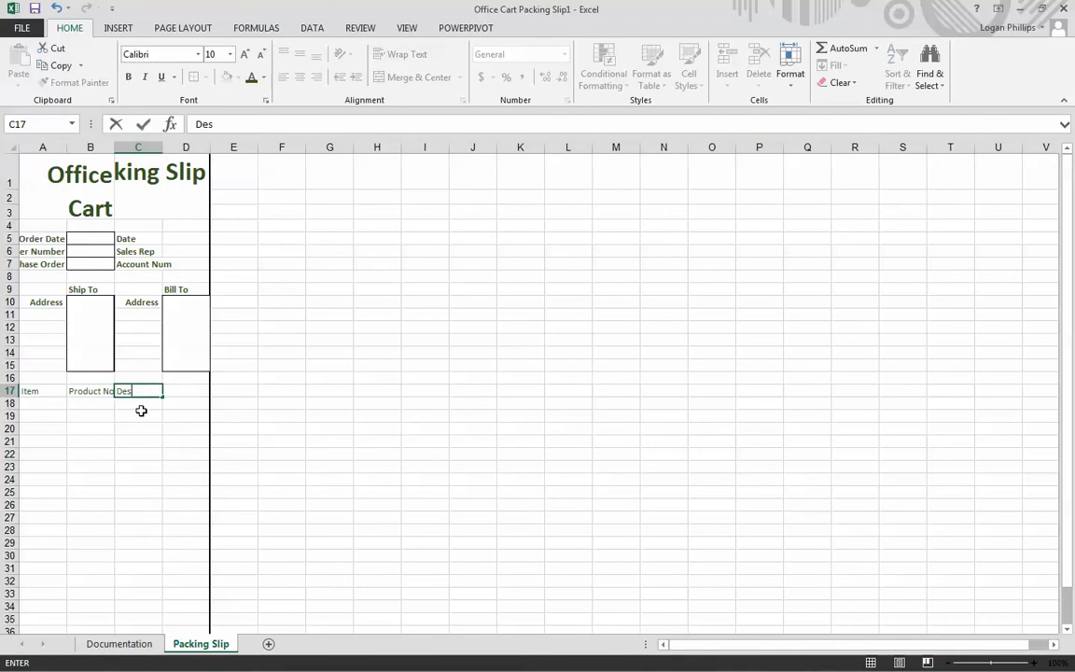
text(xccription)
key(Tab)
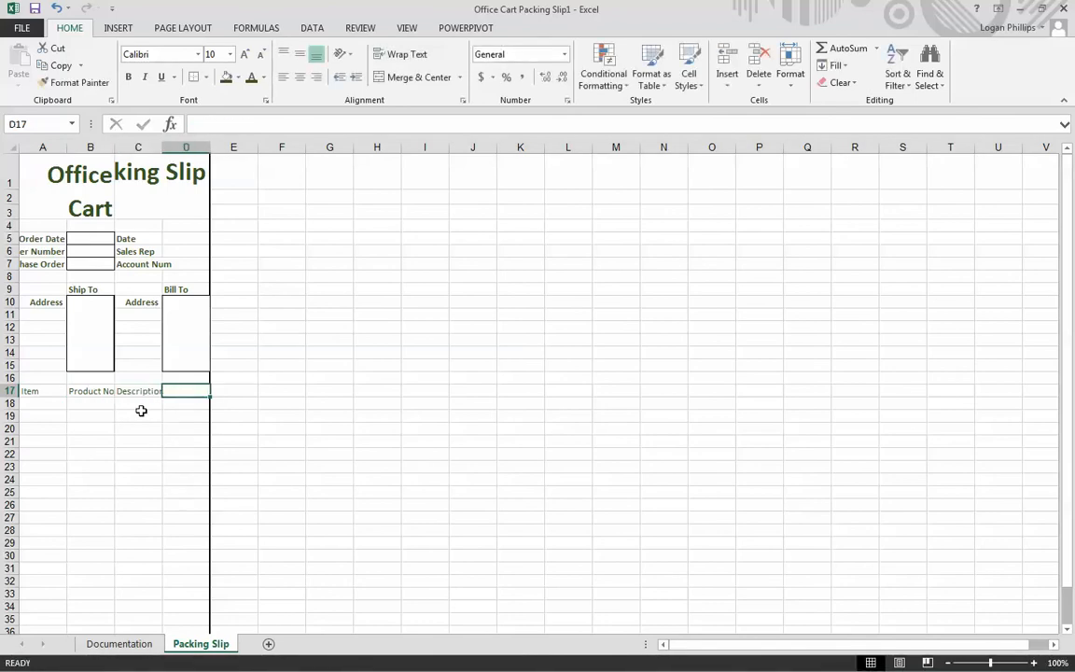
text(Order Quantity)
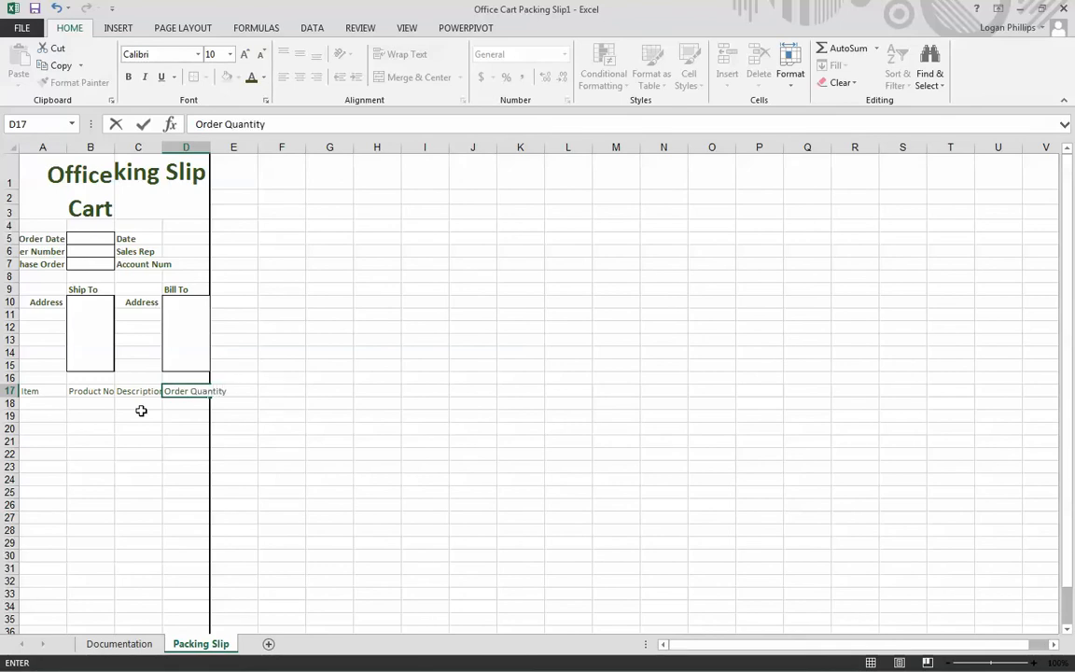
key(Return)
- Format the headings in A17:D17 as bold white text on a dark green fill
key(Up)
key(shift+Right)
key(shift+Right)
key(shift+Right)
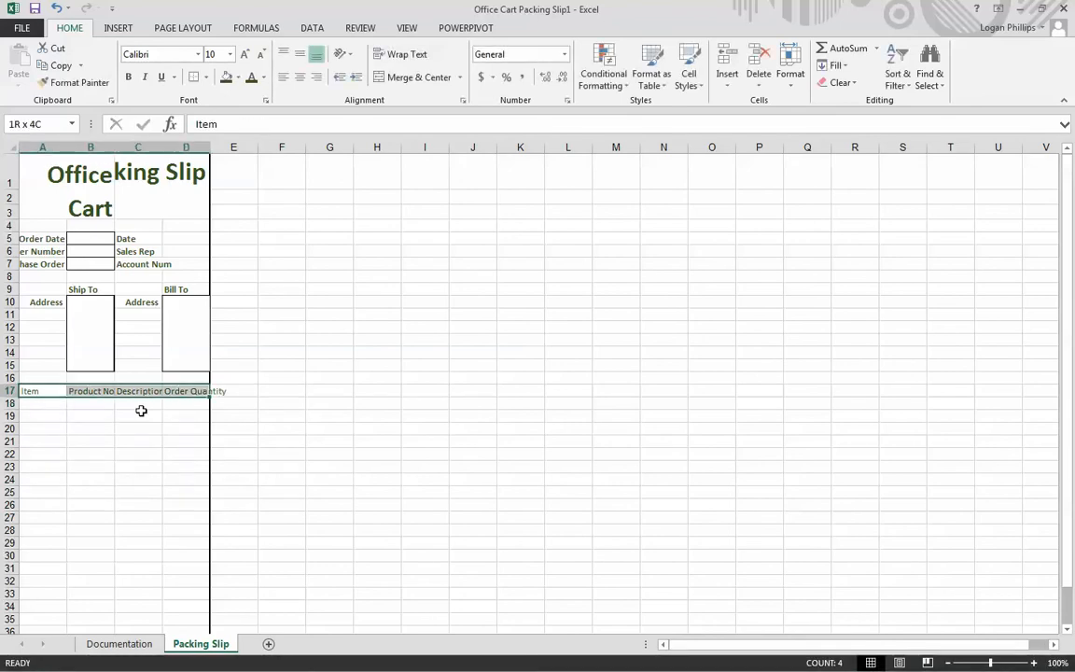
click(128, 77)
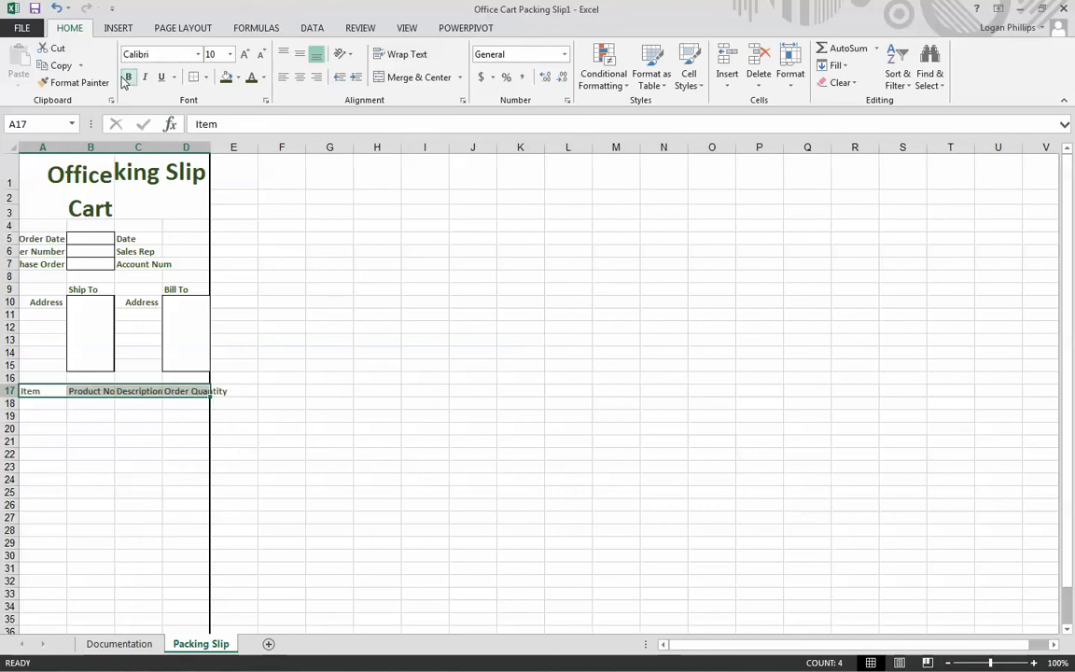
click(228, 81)
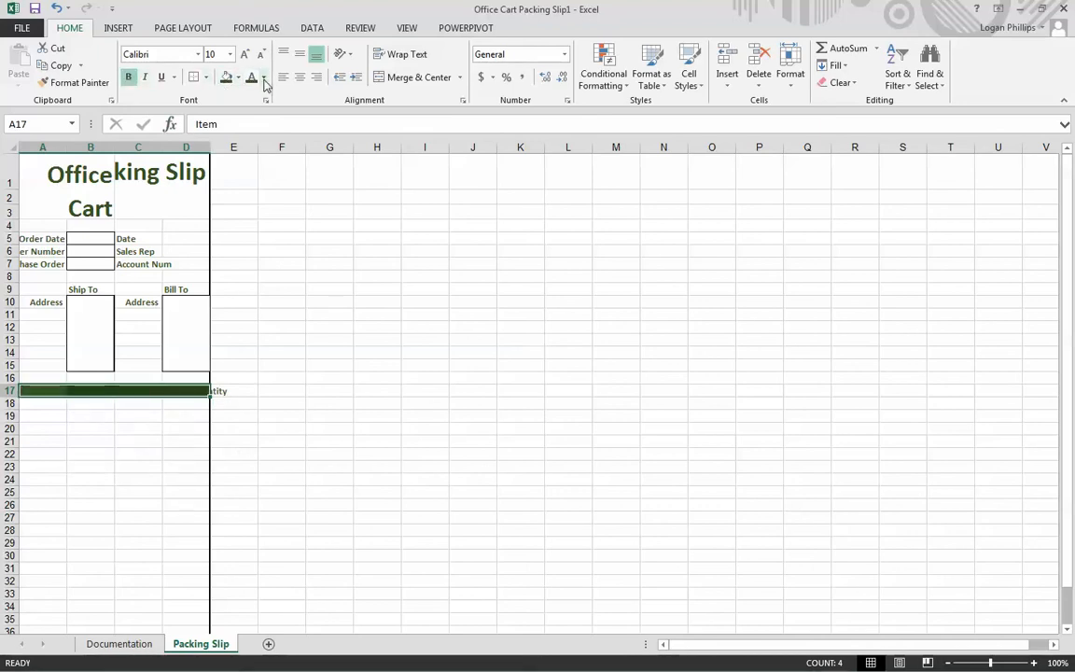
click(264, 78)
click(251, 130)
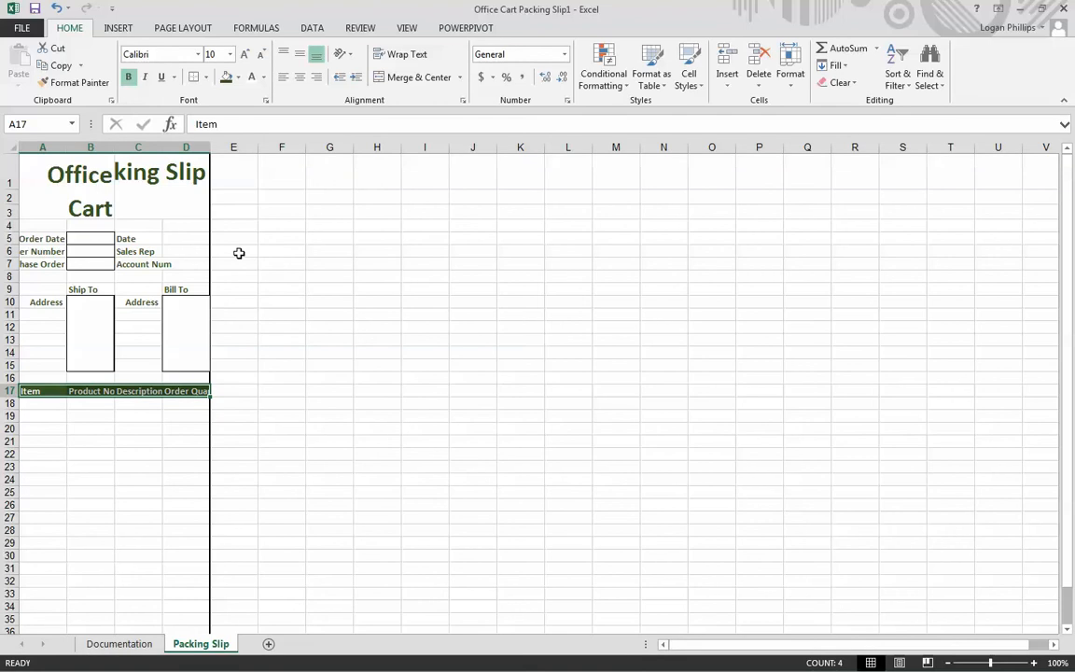
click(255, 315)
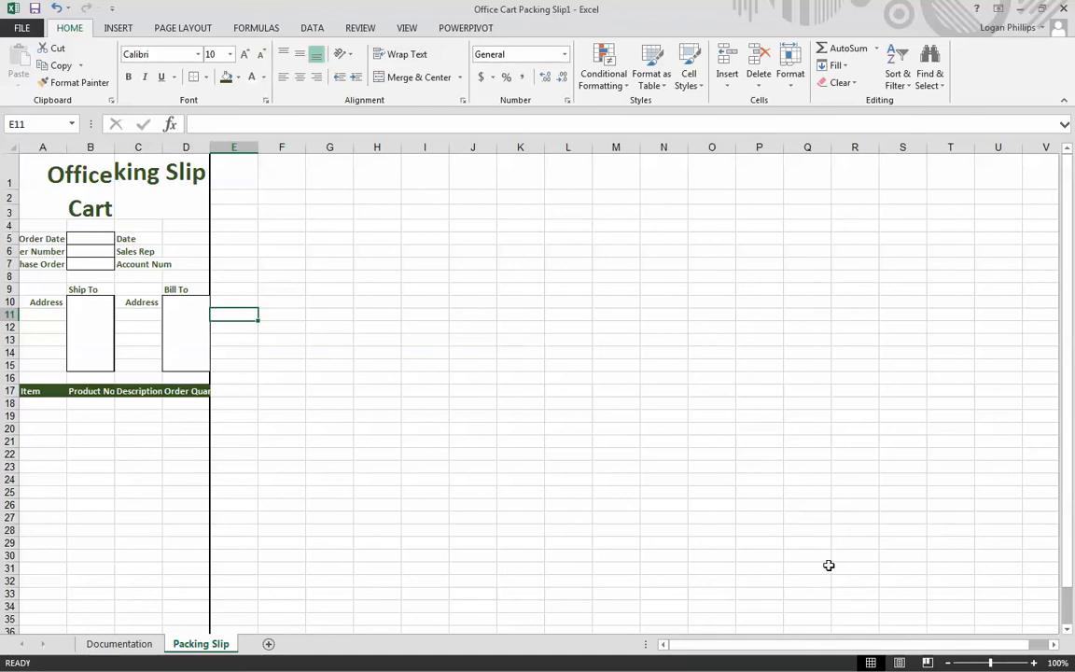
- Add a bottom border to A18:D18 and fill the cells with Green, Accent 6, Lighter 80%
click(78, 443)
click(37, 402)
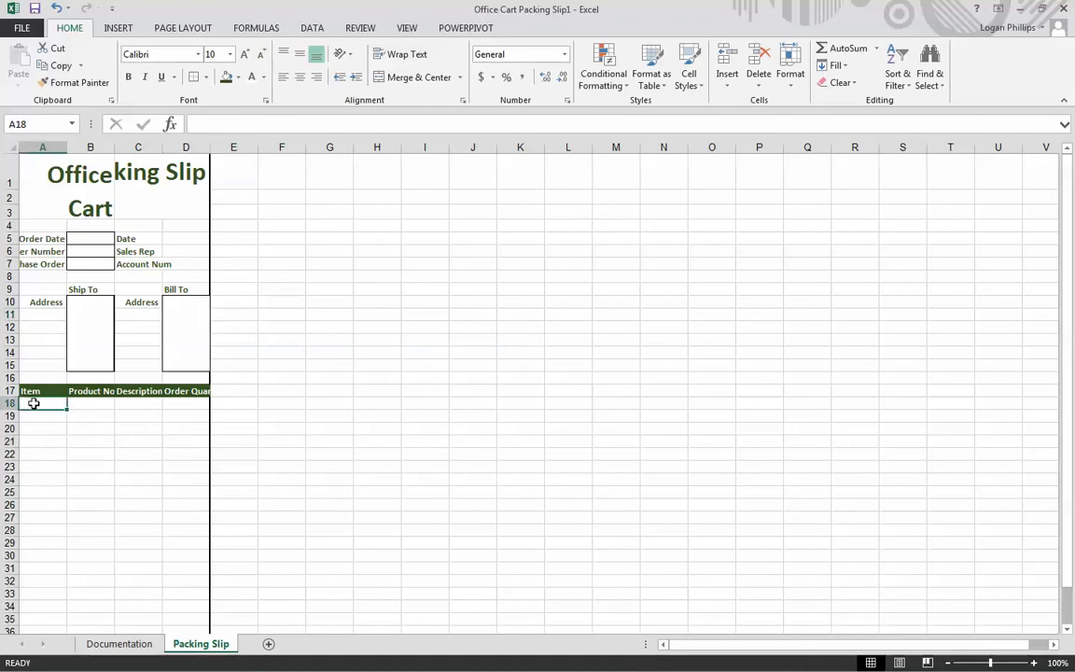
drag(37, 402, 190, 404)
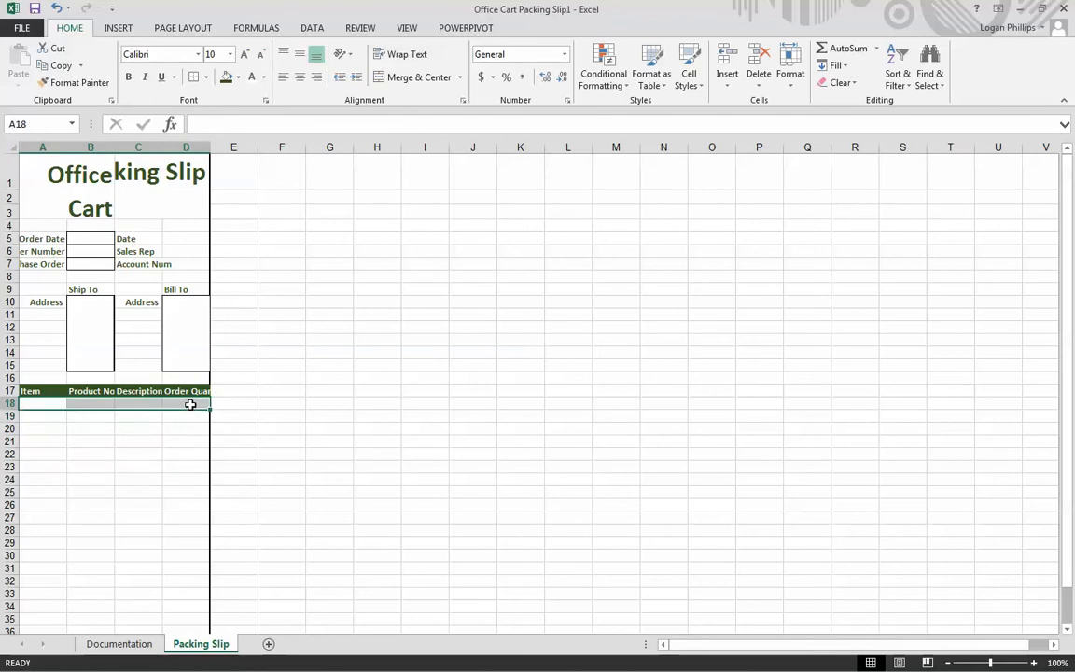
click(207, 77)
click(227, 112)
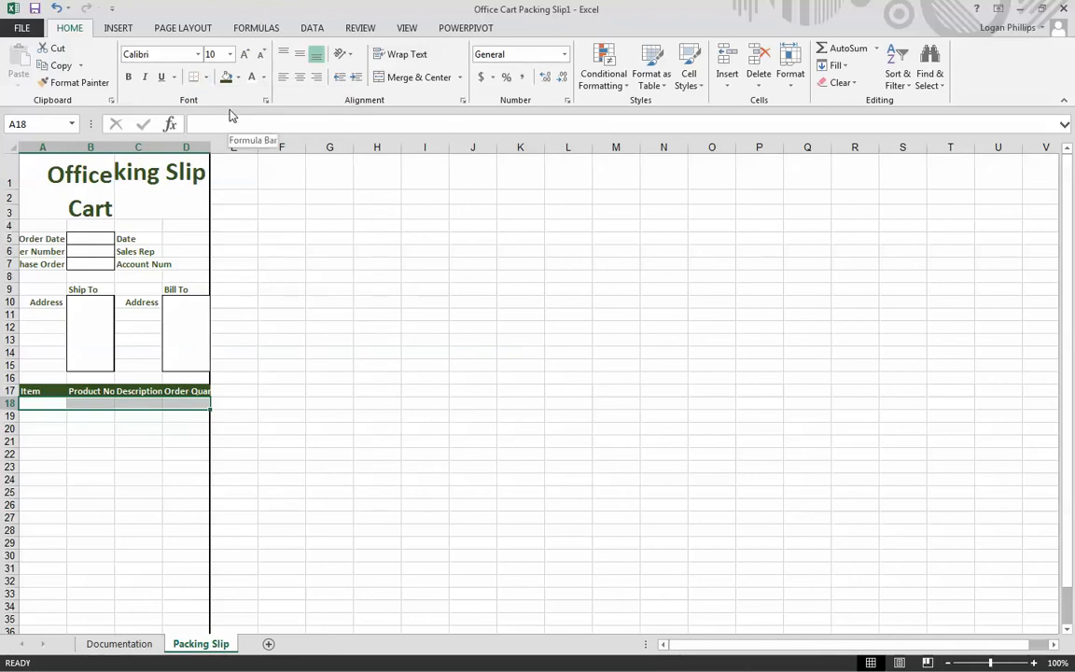
click(238, 79)
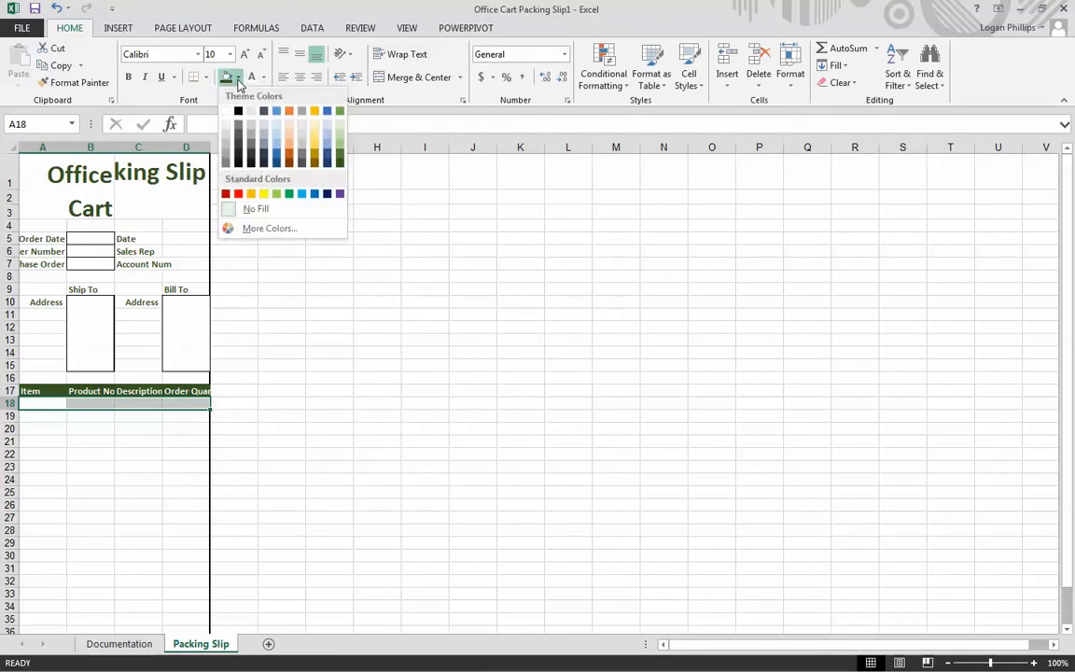
click(340, 124)
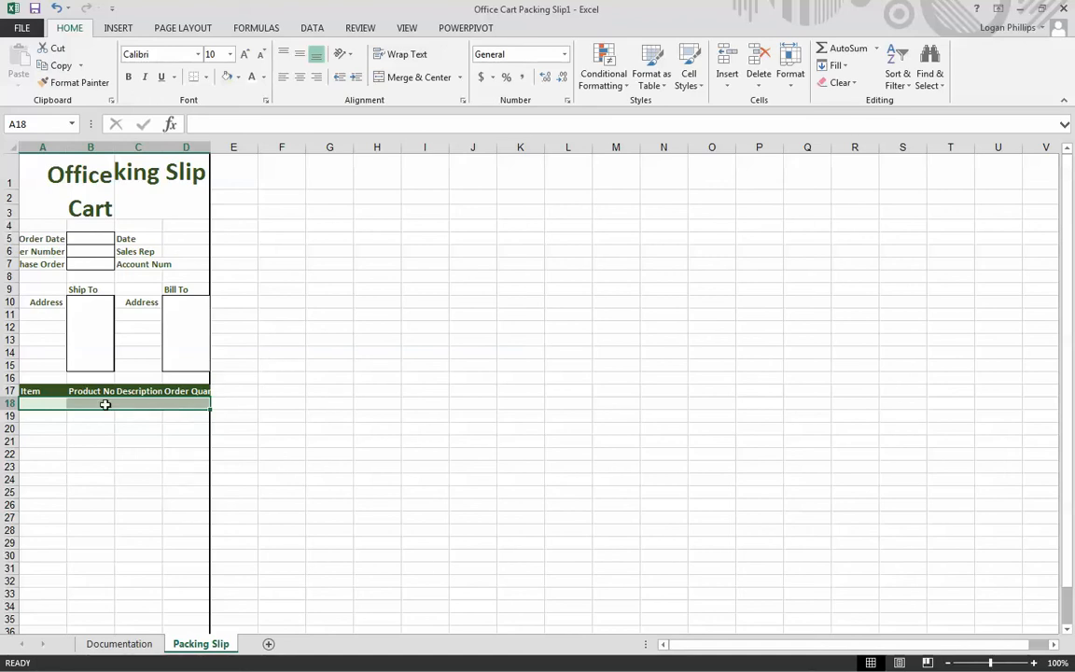
- Try copying the formatting of A17:D19 onto A20:D27 with Format Painter, and undo it
click(33, 425)
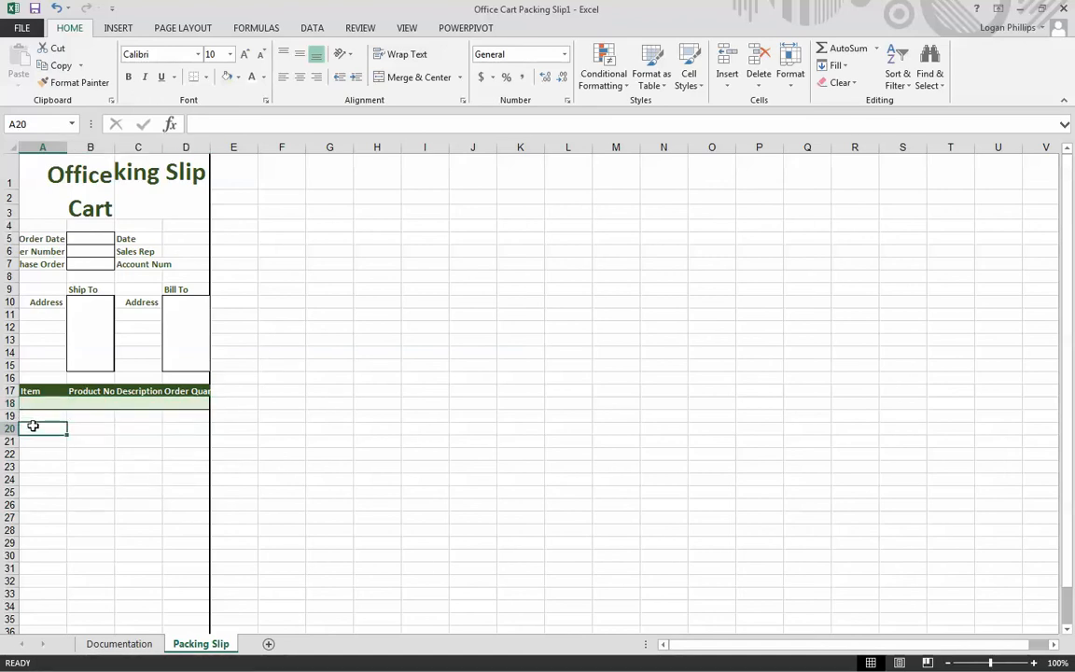
drag(33, 429, 188, 518)
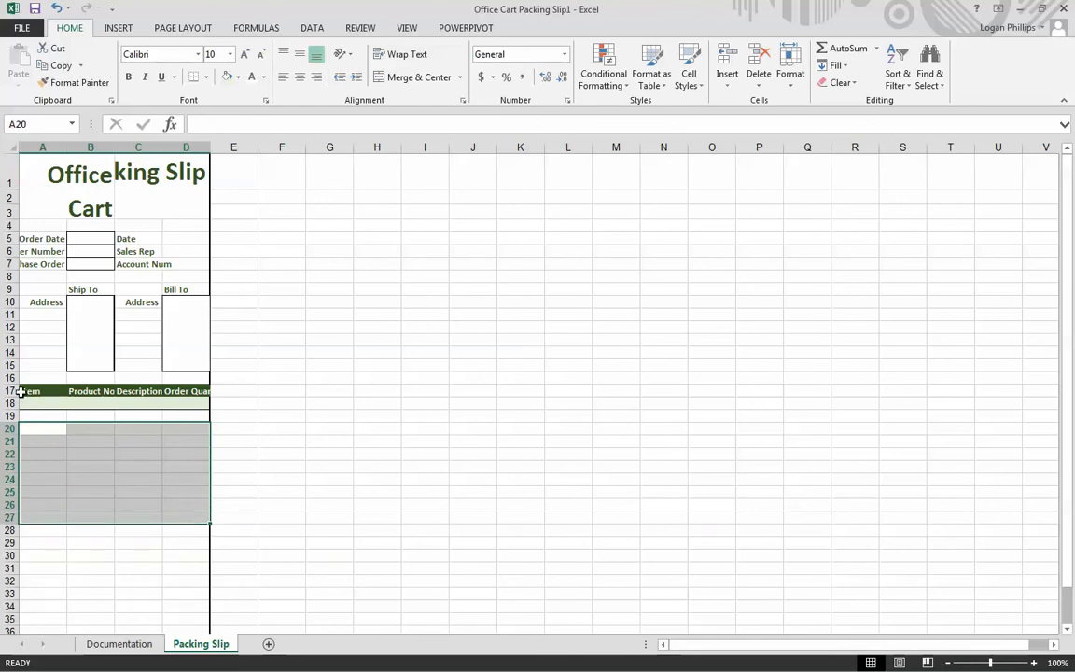
drag(24, 390, 189, 415)
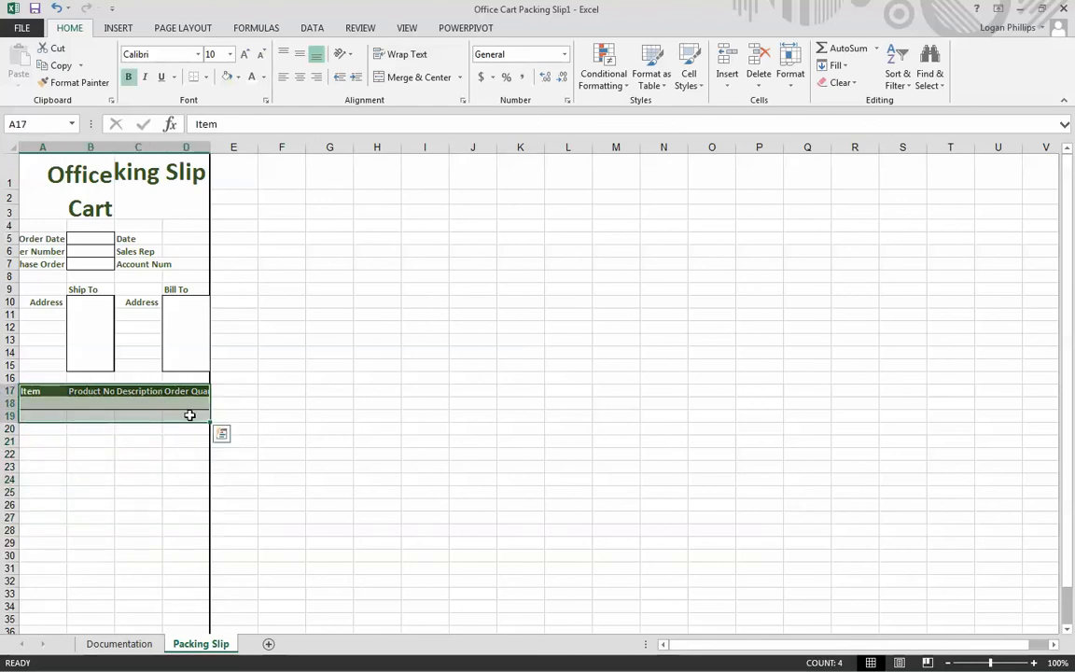
key(ctrl+c)
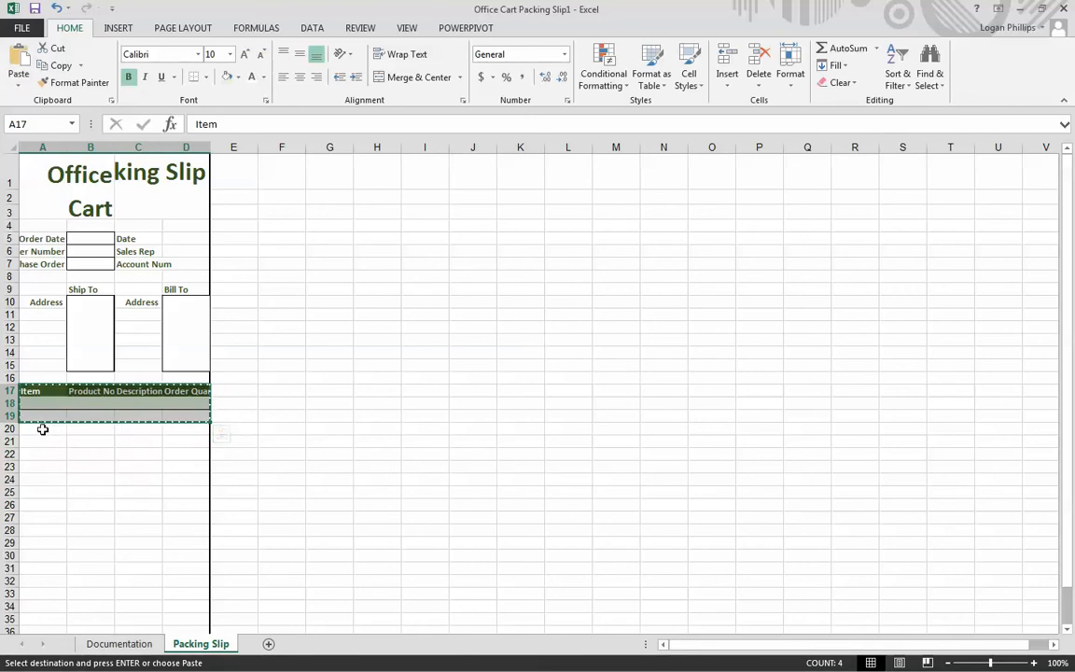
click(43, 430)
drag(43, 390, 192, 418)
click(72, 90)
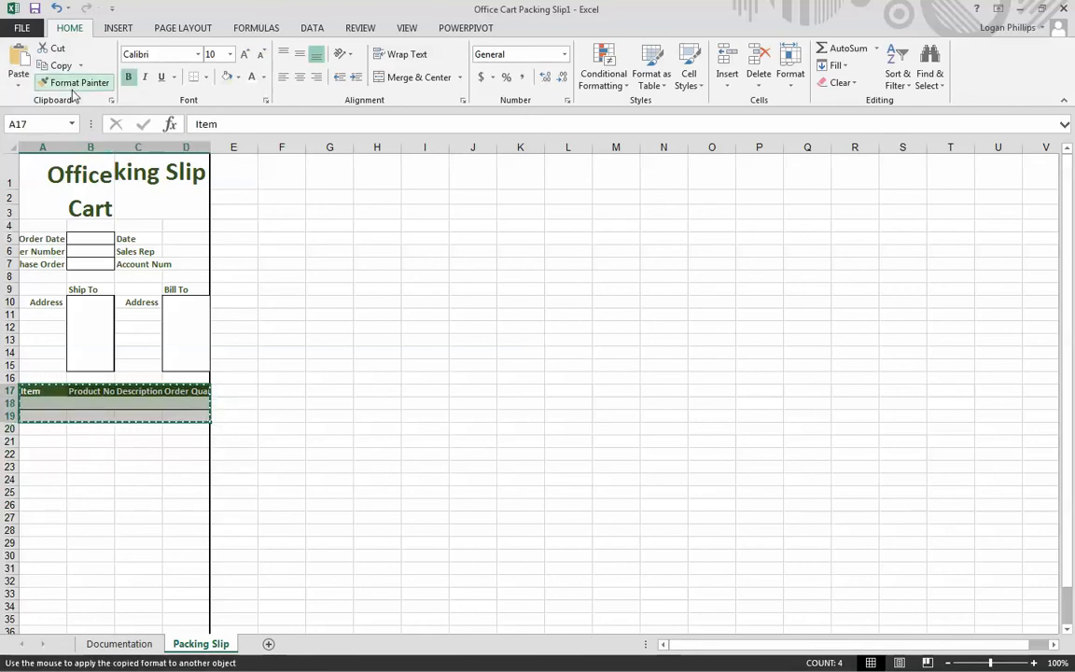
mouse_move(28, 427)
mouse_down()
mouse_move(125, 463)
mouse_move(180, 515)
mouse_up()
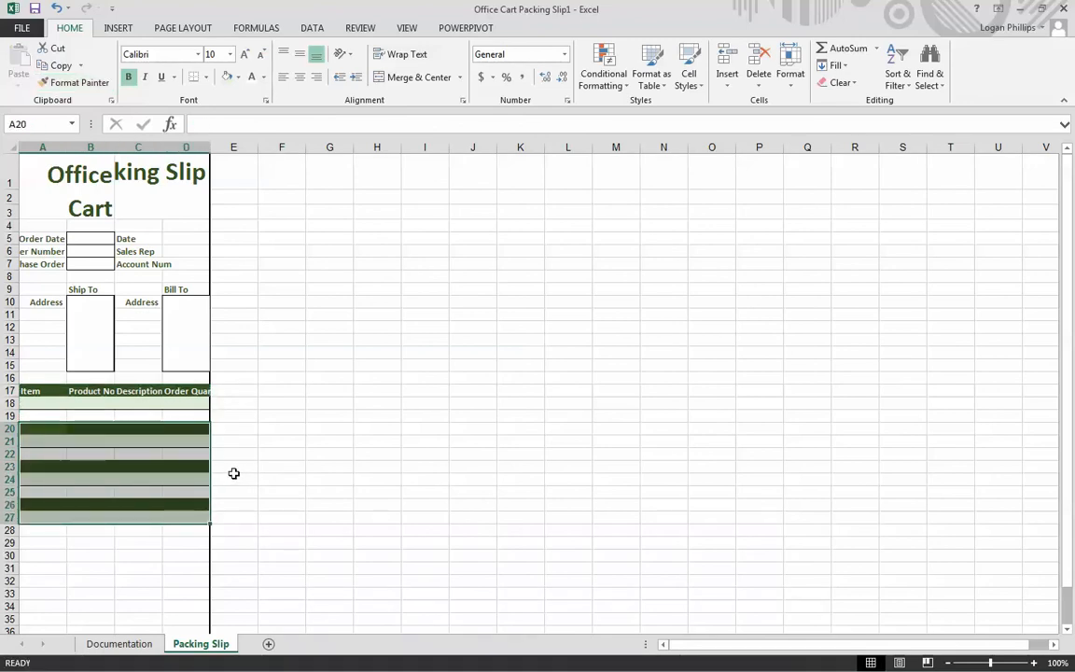
key(ctrl+z)
click(85, 426)
- Copy the formatting of A18:D18 onto A19:D27 with Format Painter
drag(31, 403, 188, 405)
drag(43, 403, 180, 401)
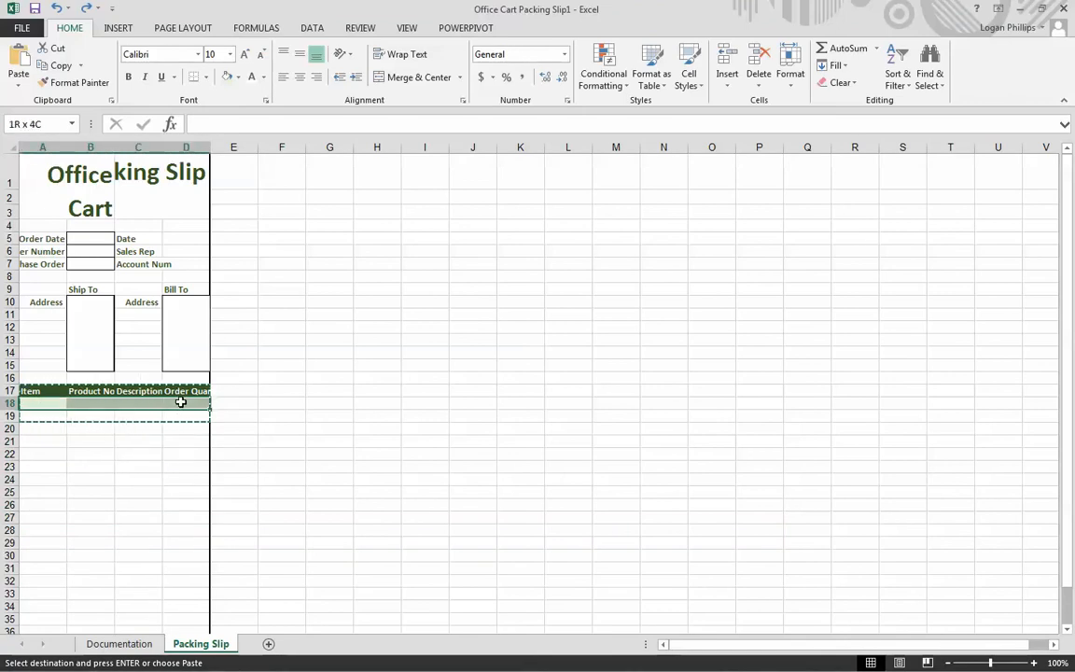
click(74, 82)
mouse_move(33, 416)
mouse_down()
mouse_move(177, 450)
mouse_move(190, 513)
mouse_up()
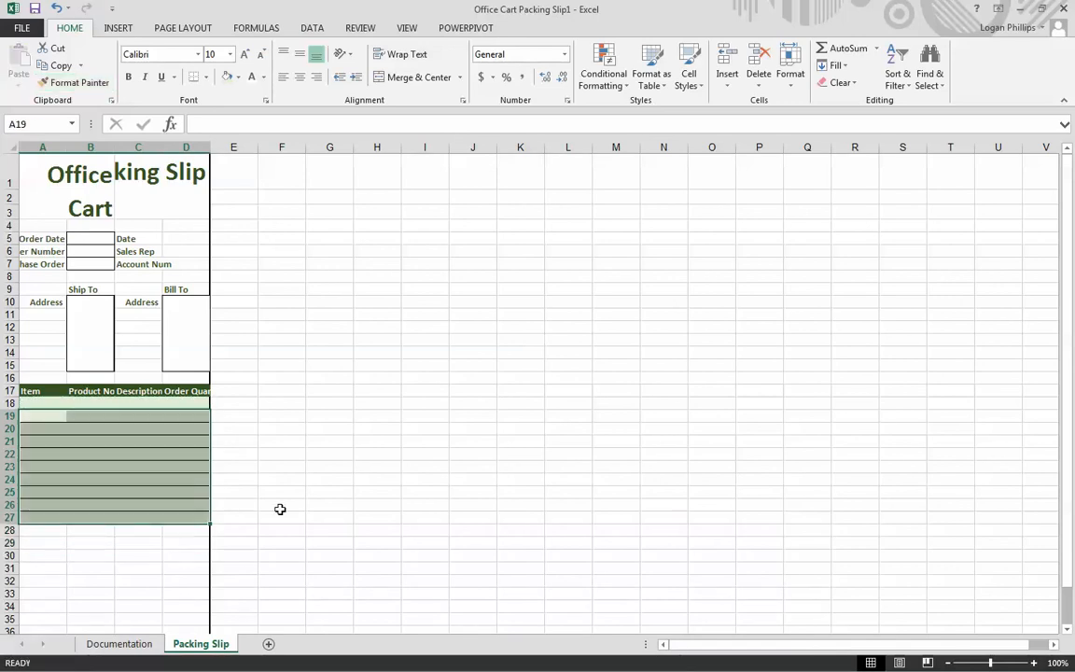
click(314, 497)
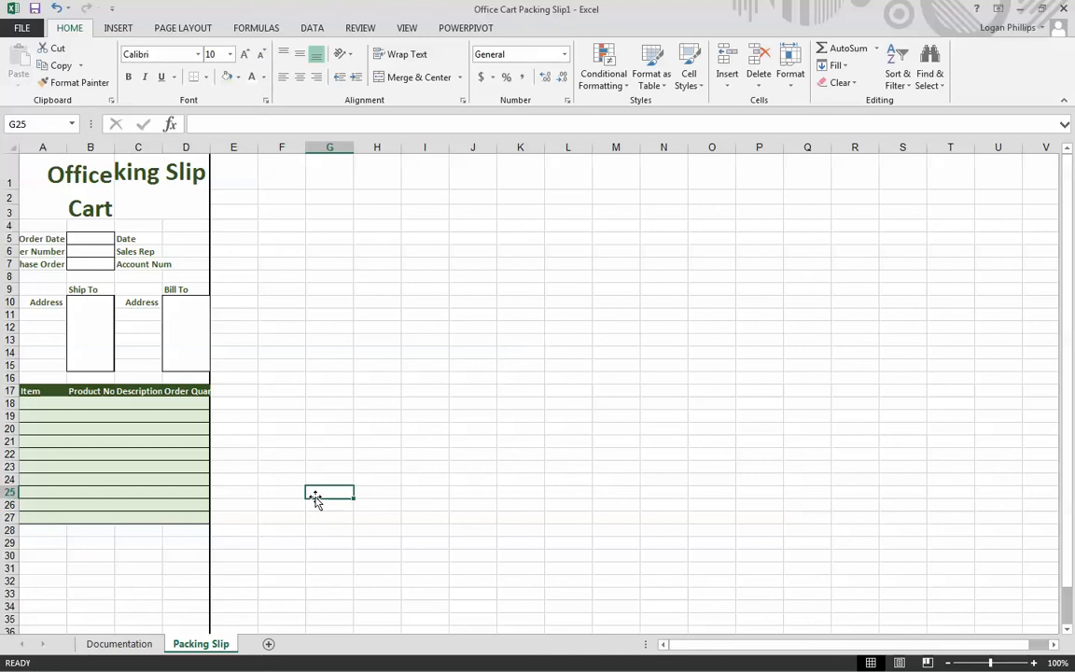
- Undo the formatting copied onto A19:D27 and cancel the pending copy selection
key(ctrl+z)
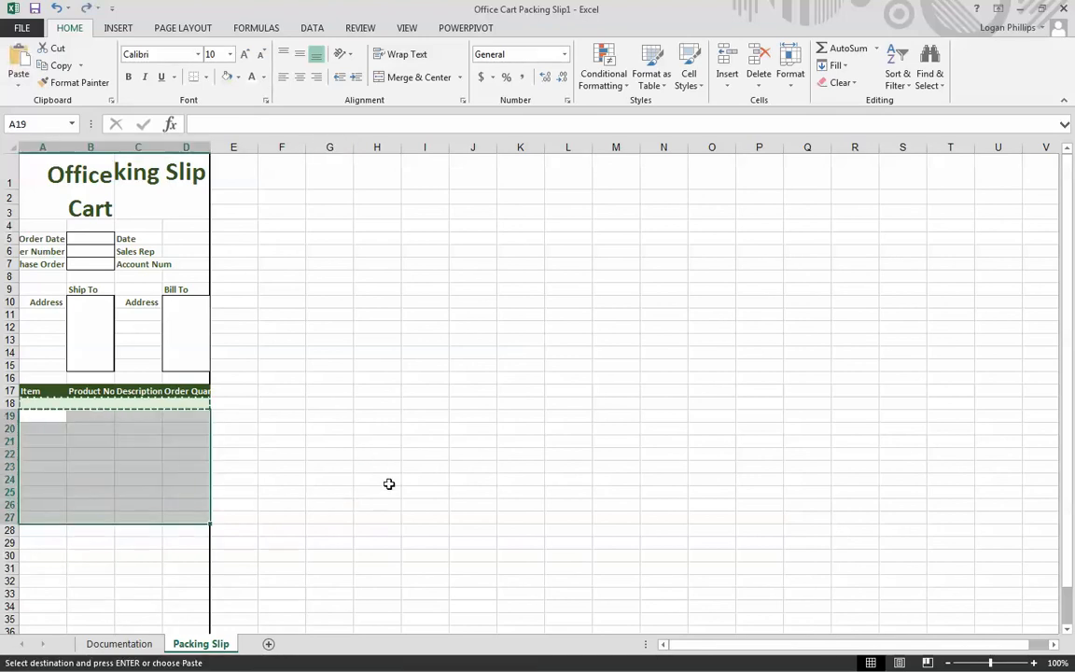
click(326, 480)
click(175, 464)
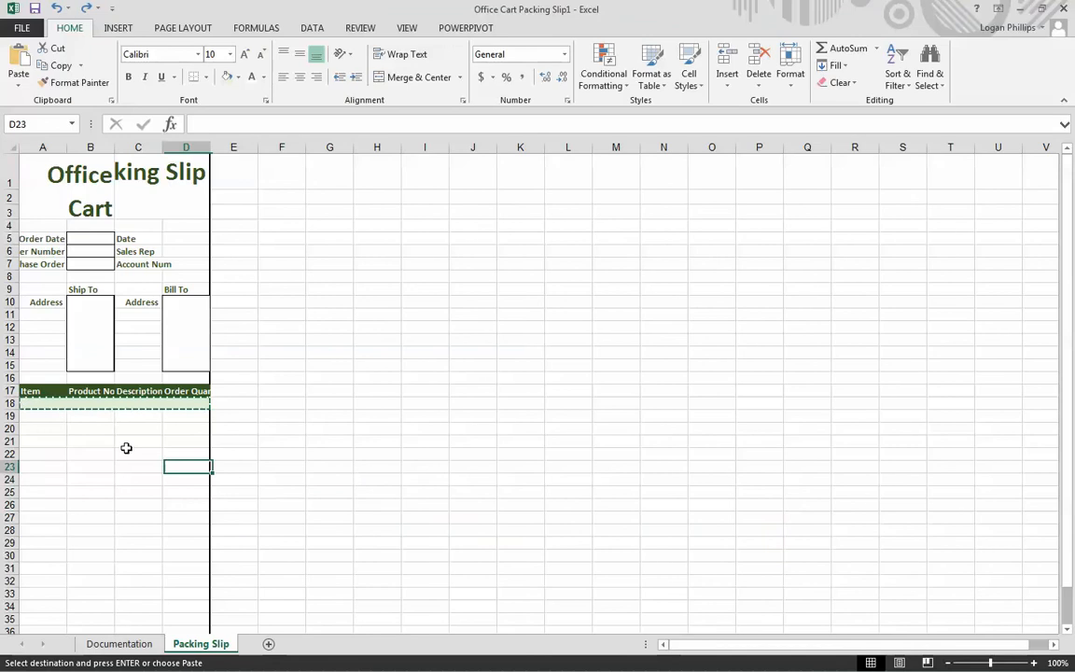
click(38, 416)
double_click(269, 441)
click(40, 416)
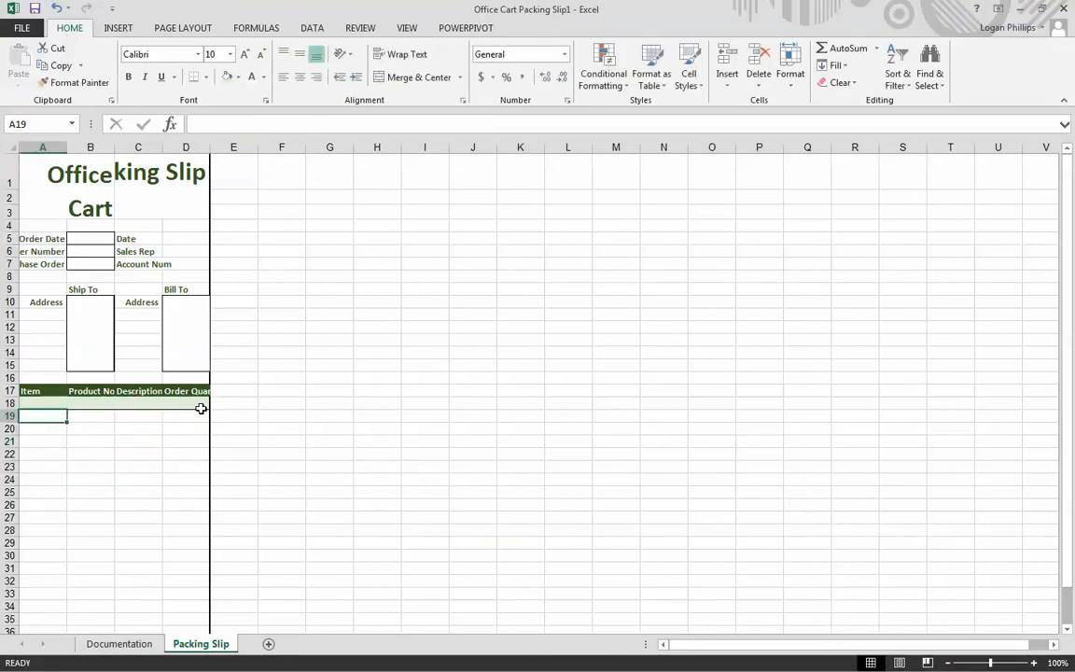
- Add a bottom border to A19:D19 and fill the cells with white
drag(75, 417, 196, 424)
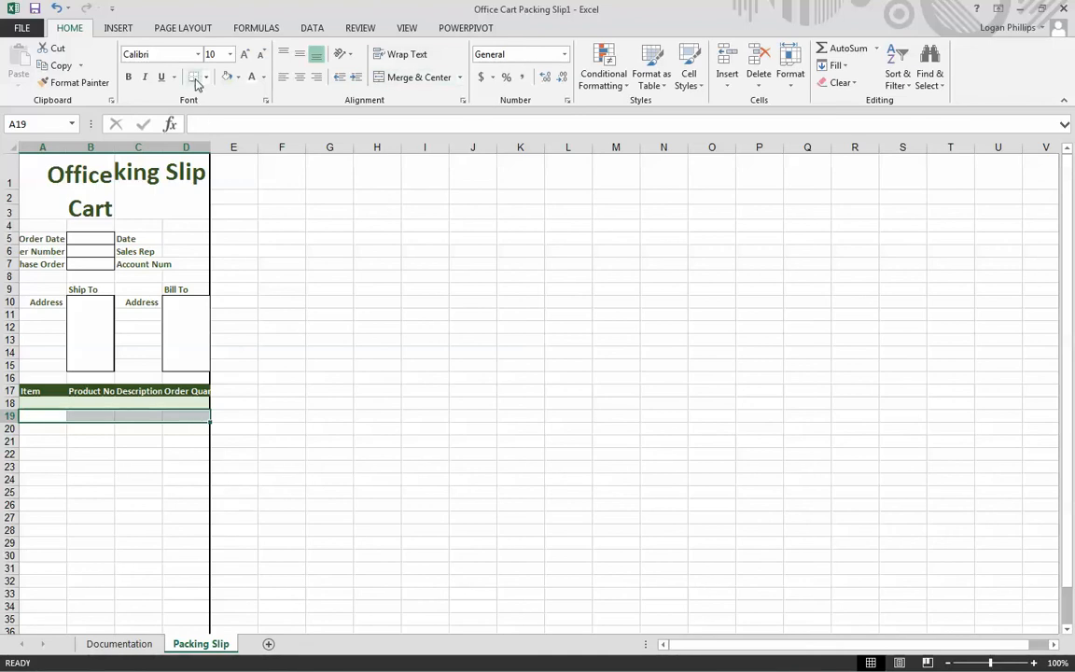
click(238, 78)
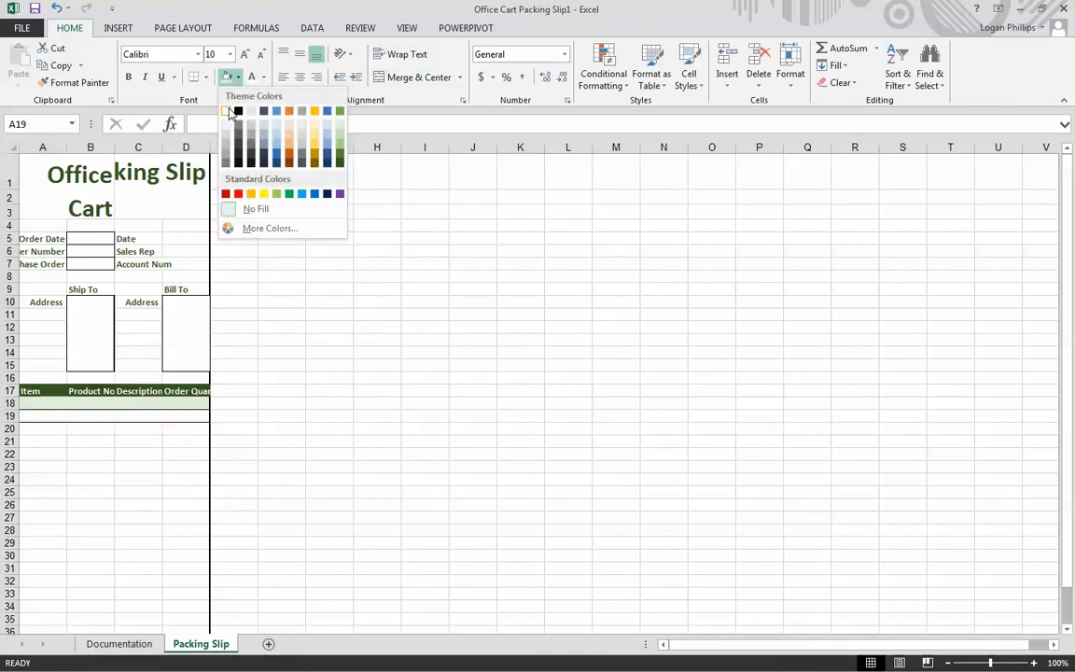
click(230, 112)
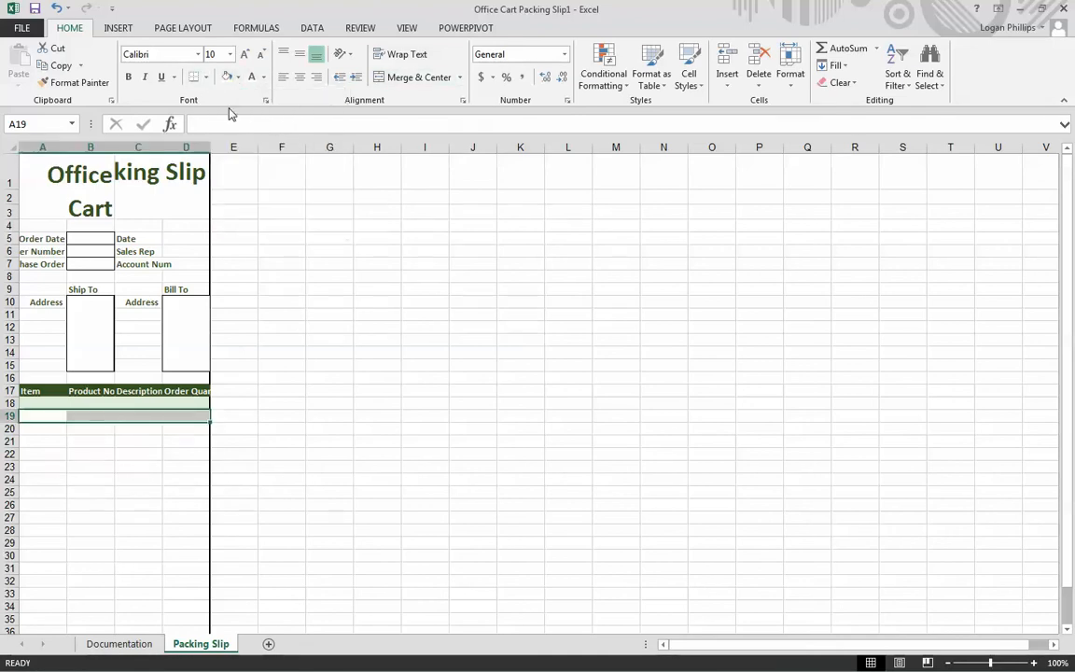
click(294, 366)
- Copy the alternating row formatting of A18:D19 onto A20:D27 with Format Painter
drag(38, 403, 190, 416)
click(72, 82)
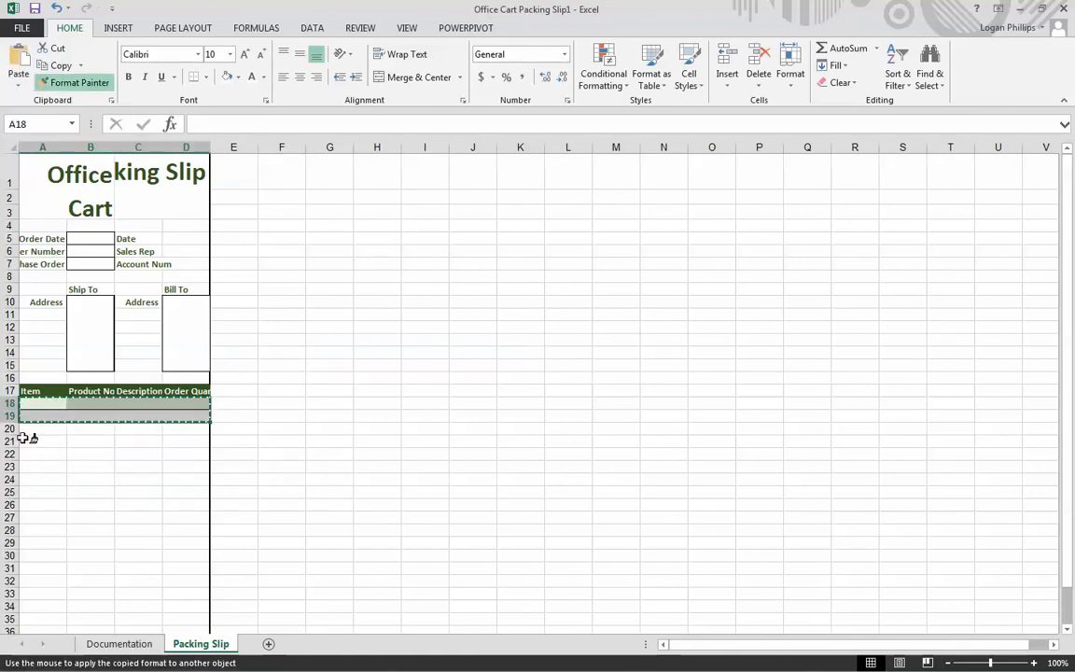
mouse_move(34, 428)
mouse_down()
mouse_move(127, 468)
mouse_move(192, 516)
mouse_up()
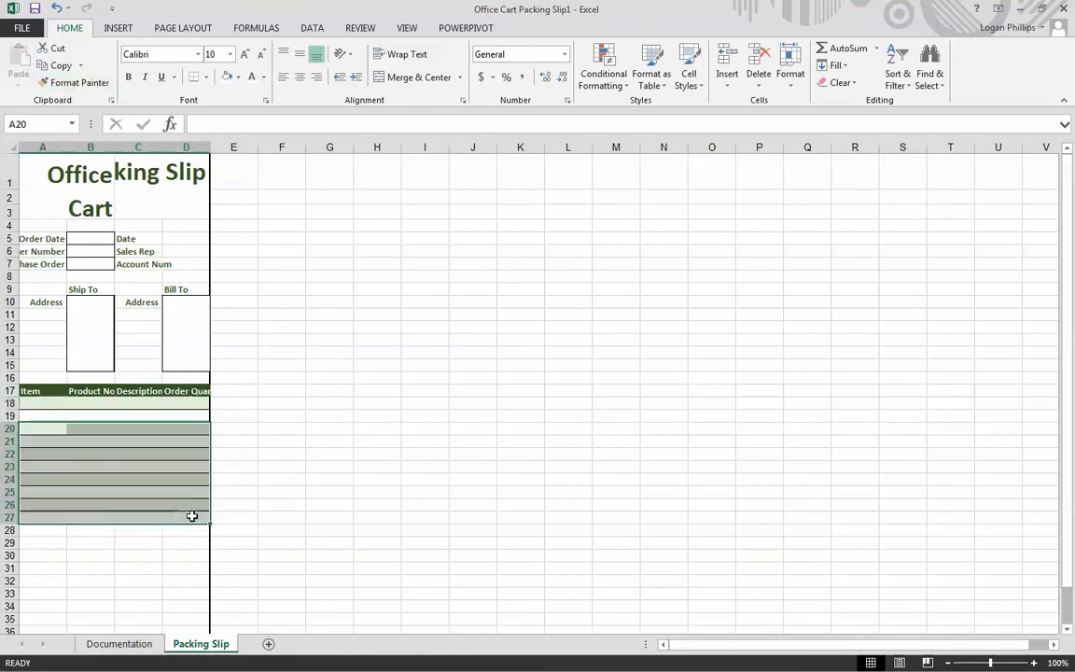
click(283, 492)
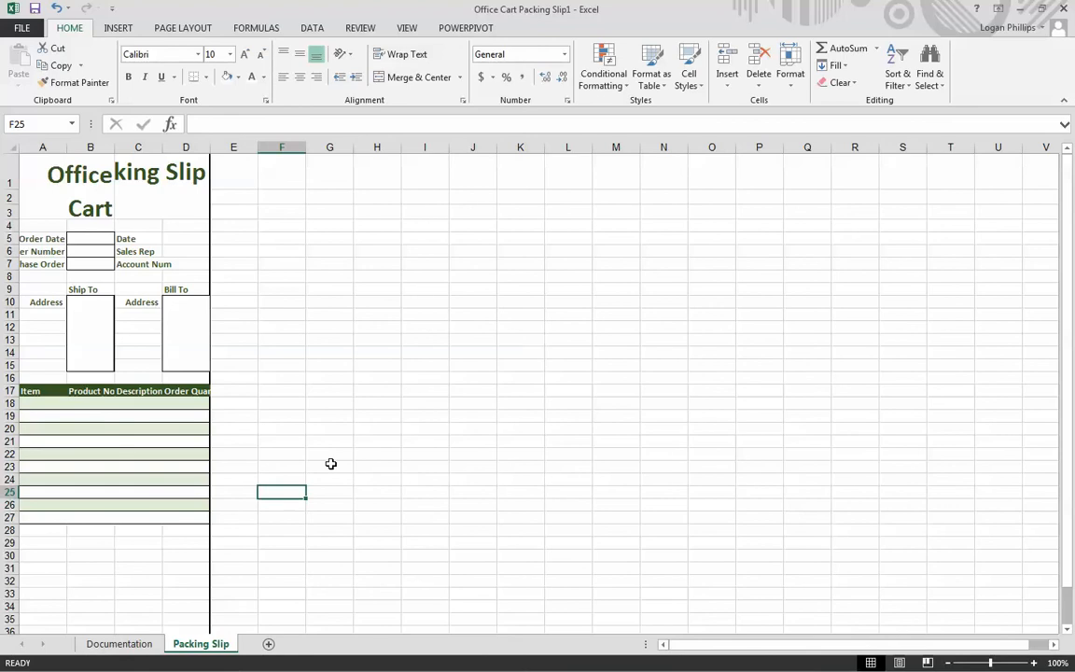
- Apply a Bottom Double Border to A28:D28 beneath the item rows
scroll(295, 480, down, 2)
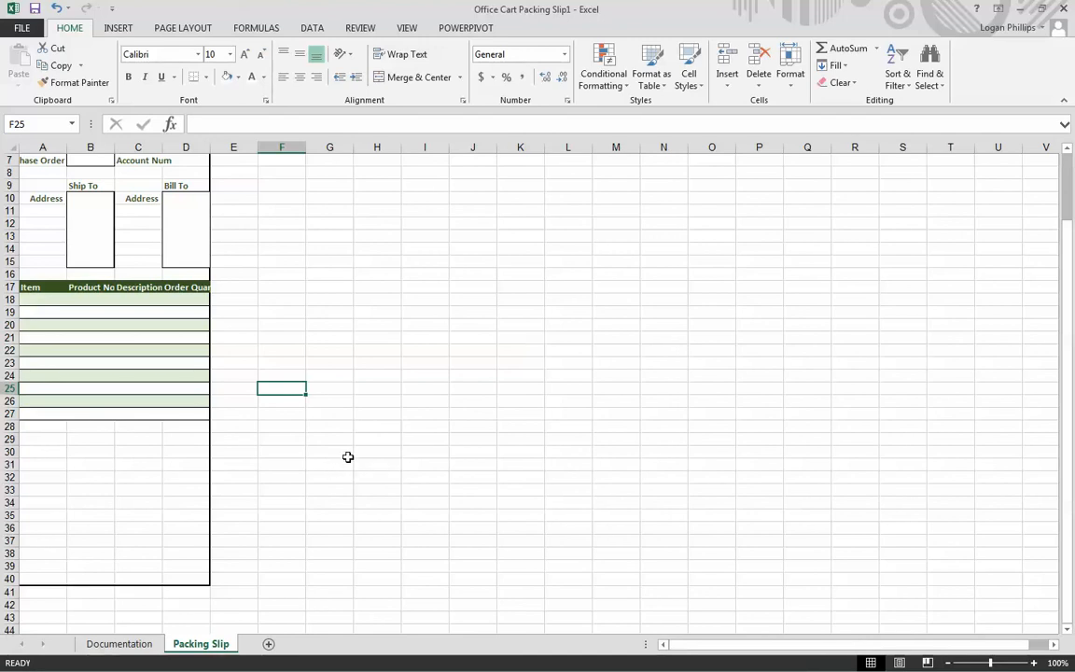
drag(35, 426, 193, 426)
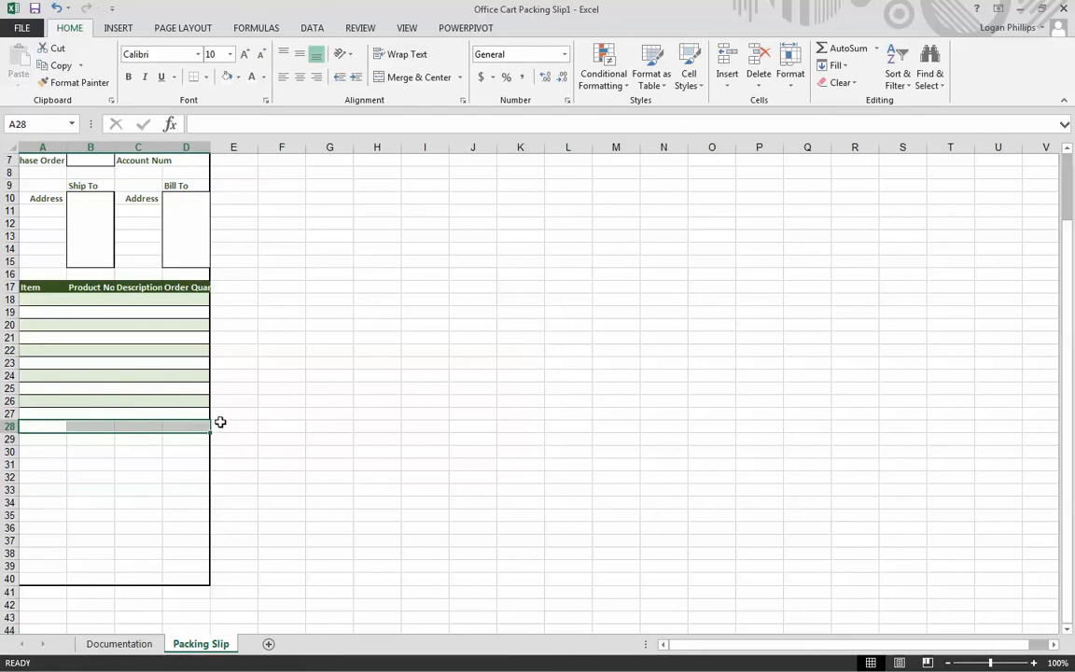
click(205, 79)
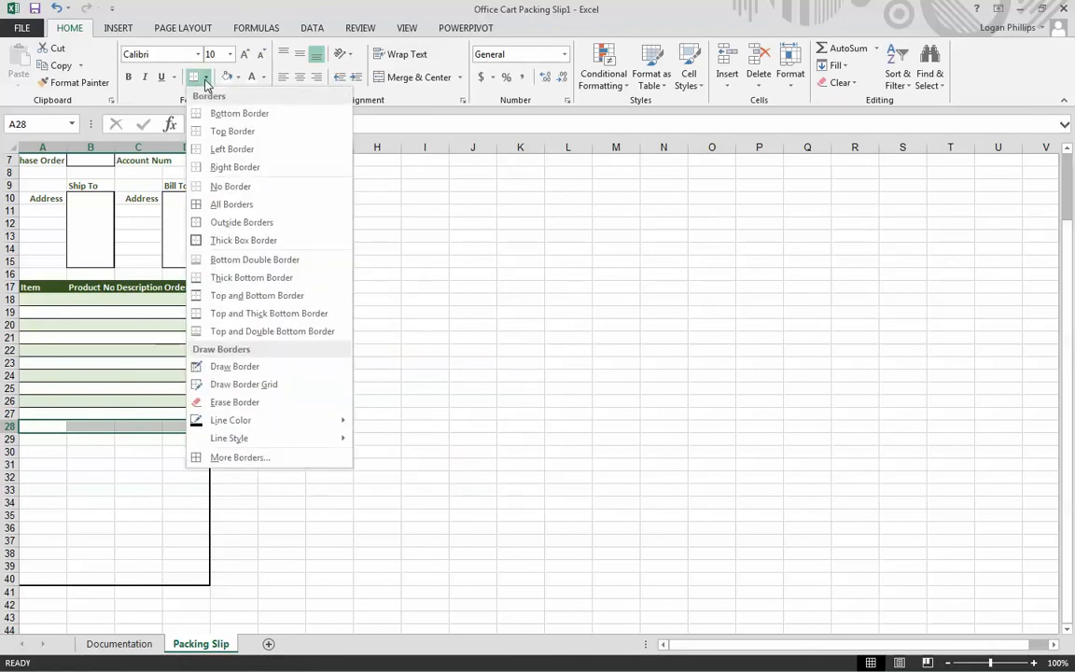
click(298, 266)
click(285, 261)
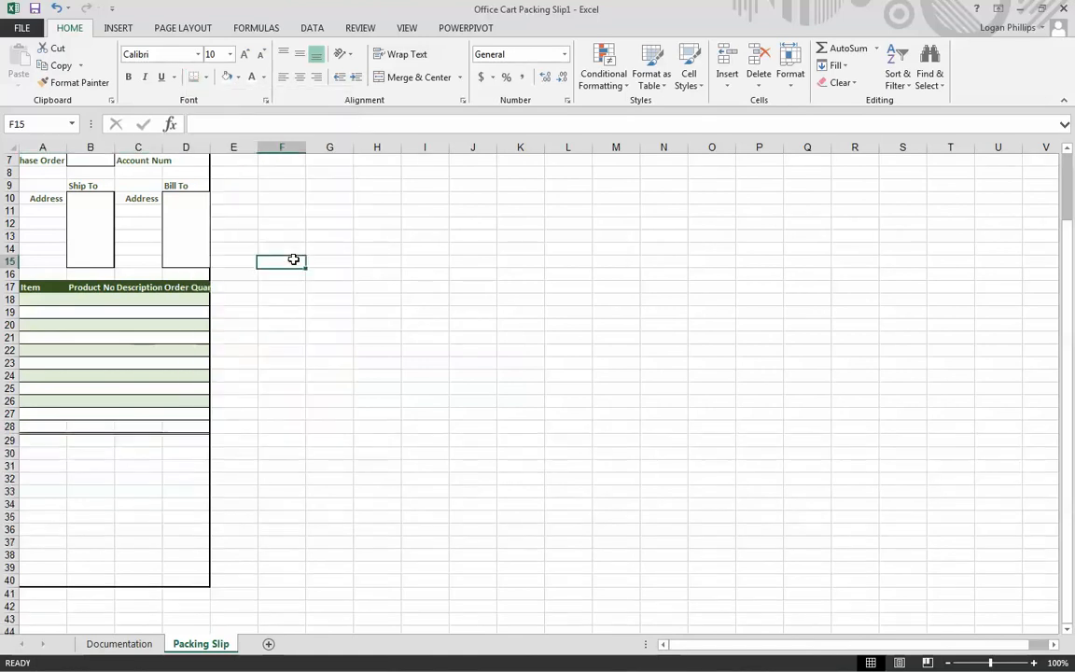
- Apply a Top Border to cell F15
click(206, 77)
click(249, 131)
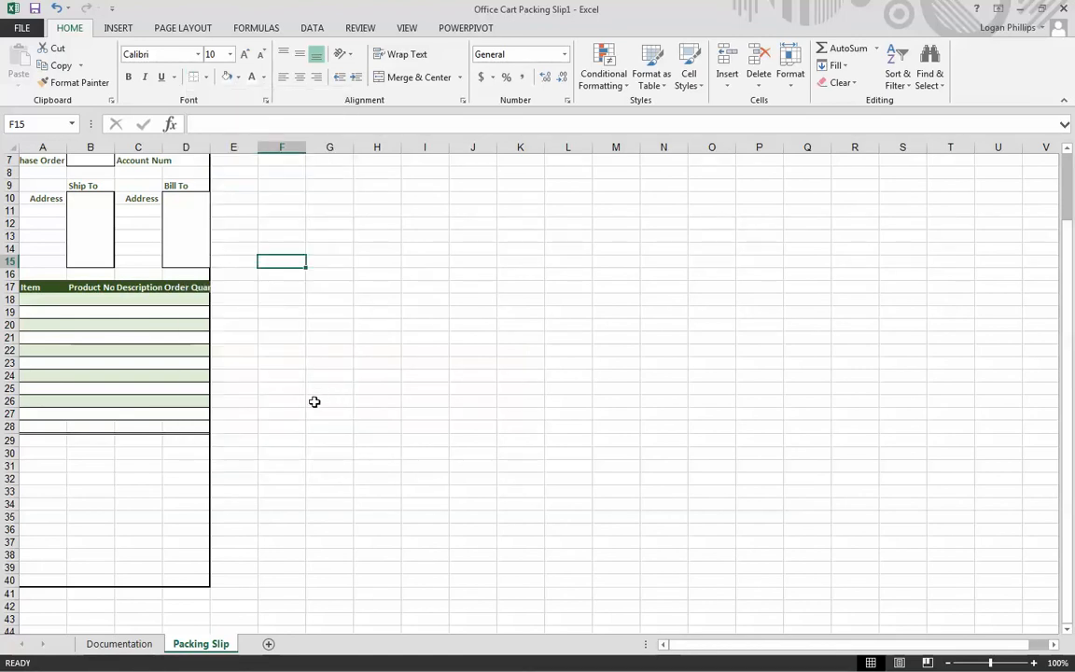
click(280, 468)
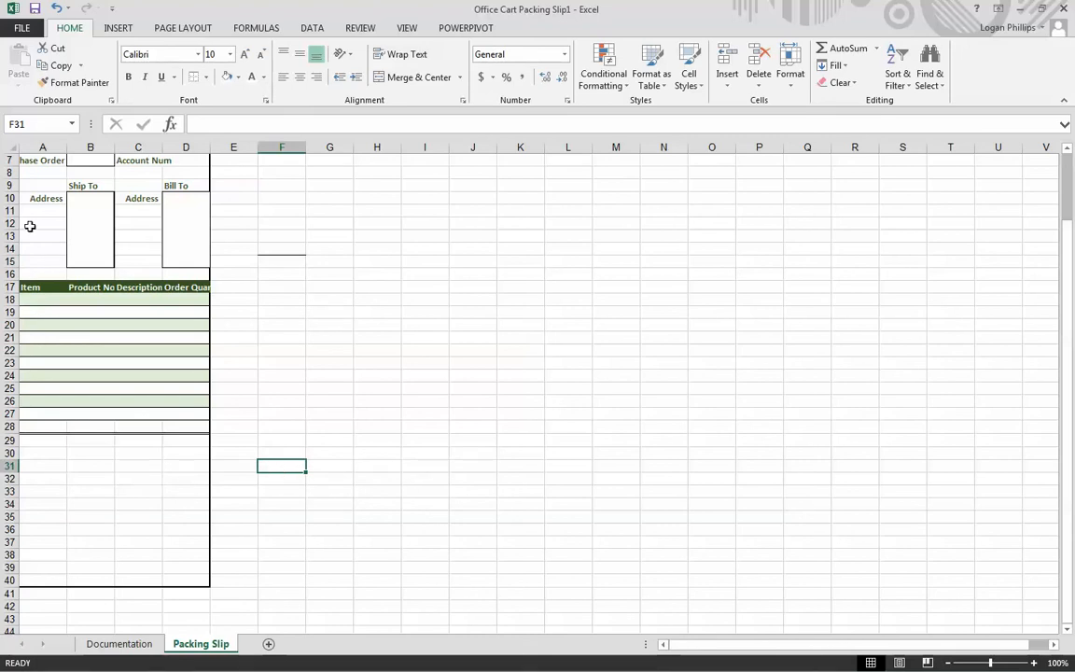
- Merge cells A28:C28, right-align the merged cell, and enter the label Total
drag(38, 426, 140, 426)
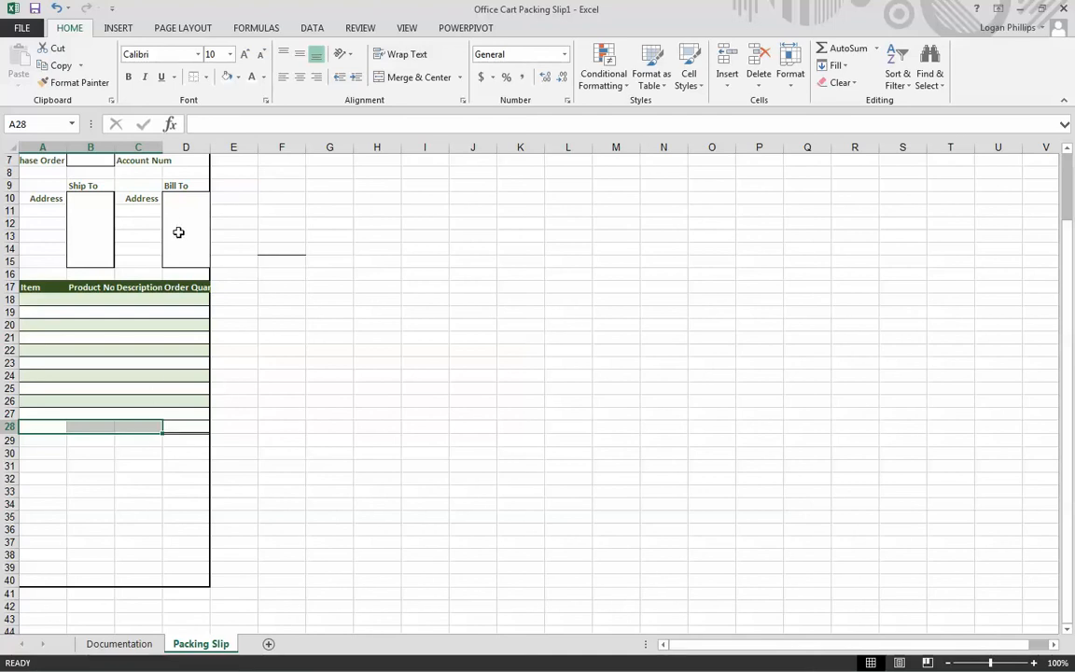
click(419, 77)
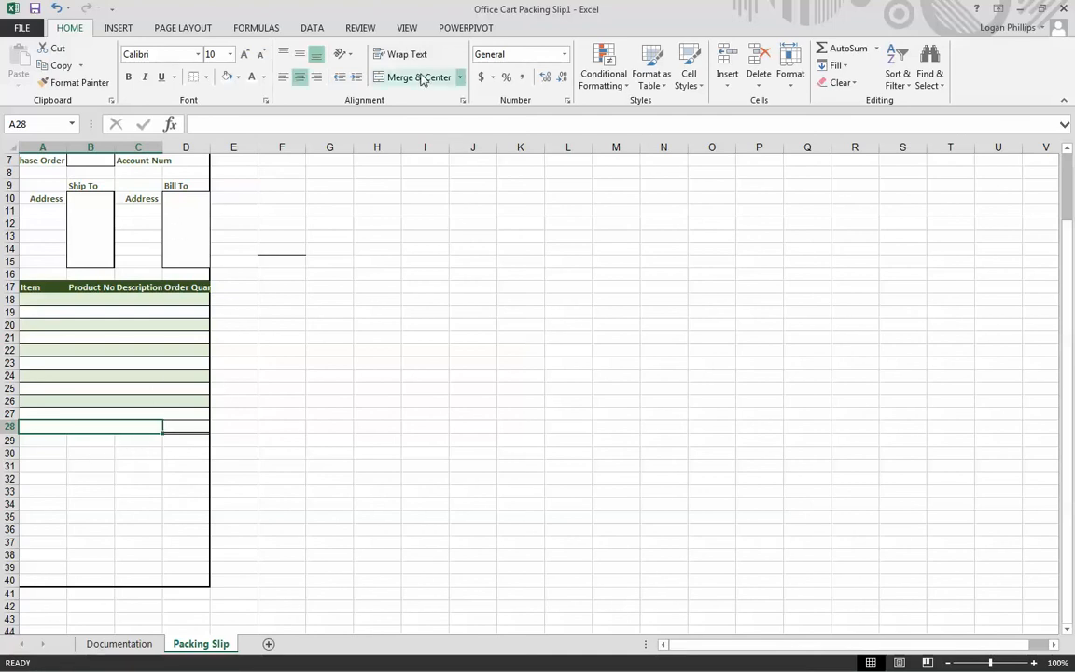
click(318, 81)
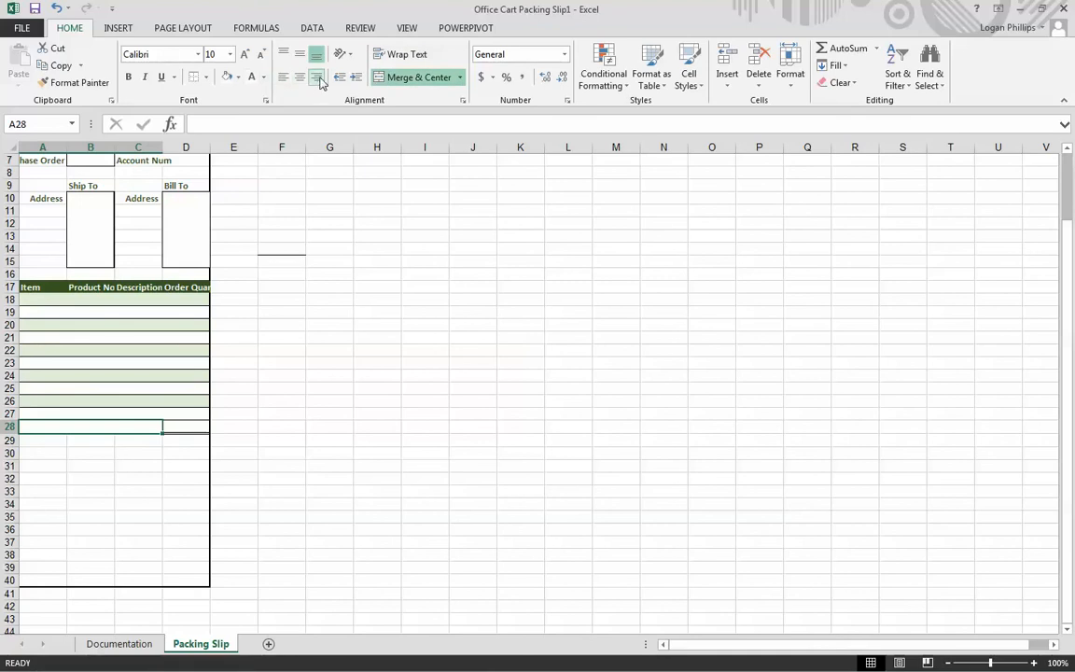
text(Total)
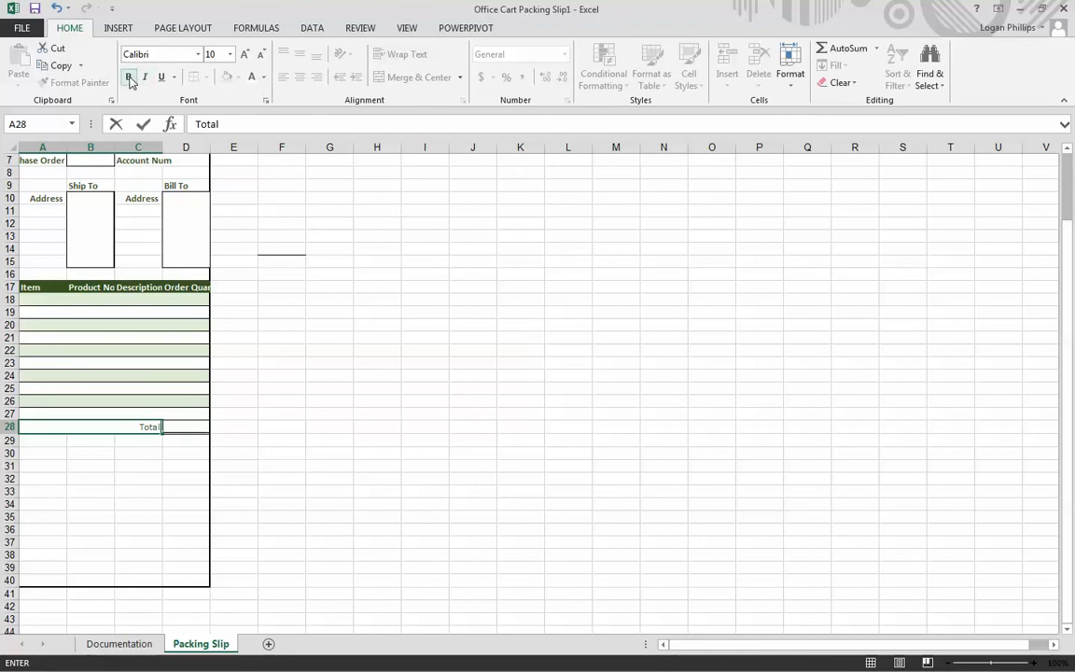
click(138, 465)
click(149, 428)
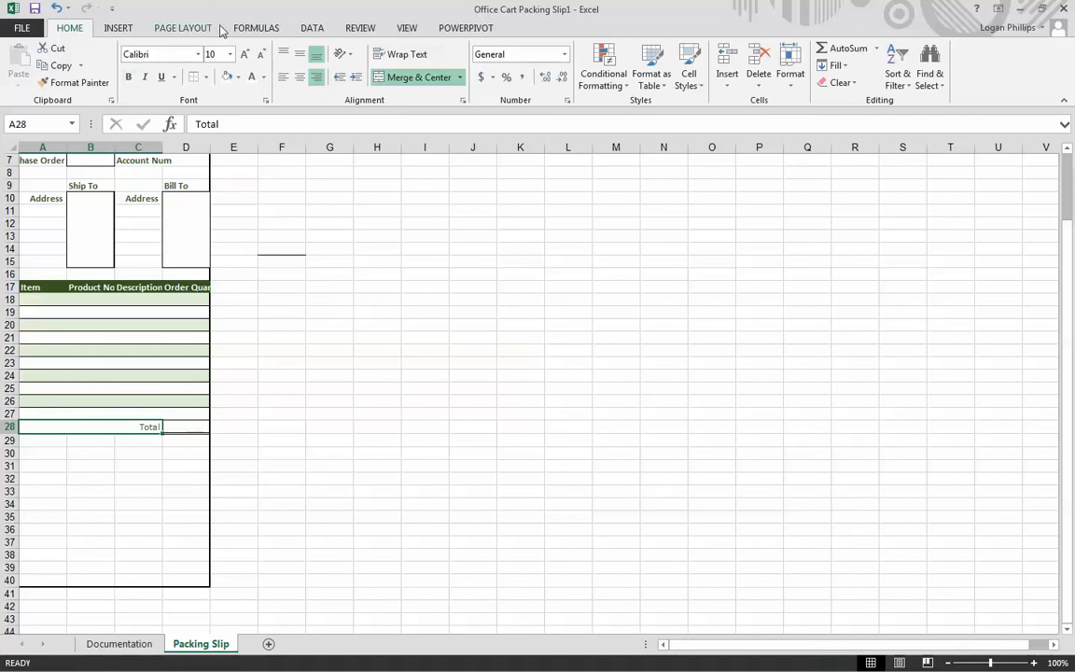
click(316, 78)
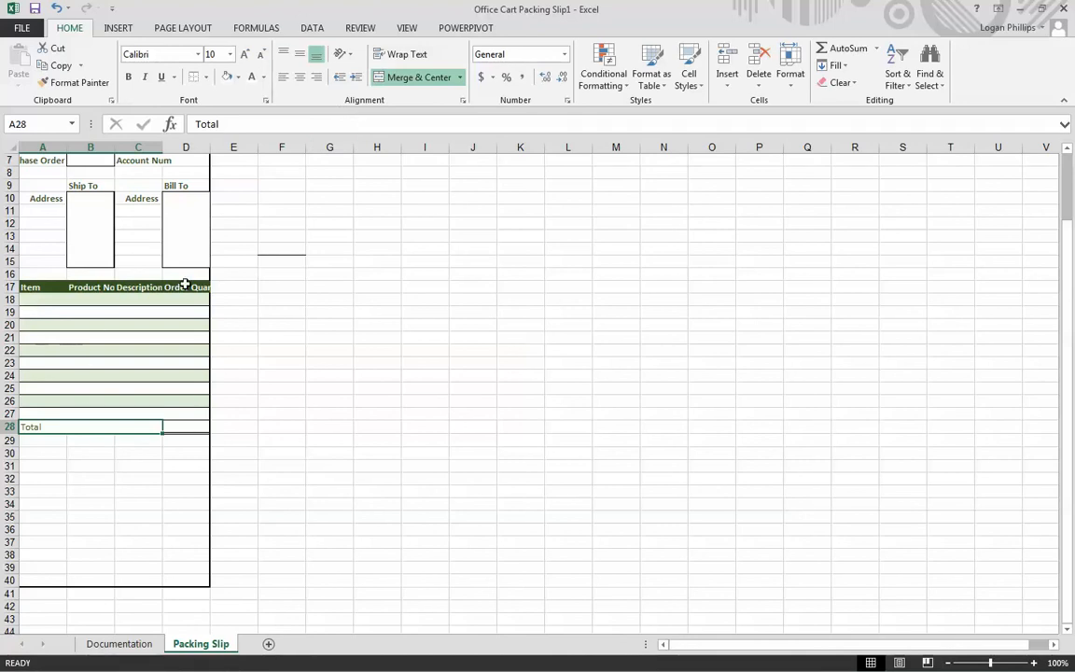
click(315, 77)
- Enter the formula =SUM(D18:D27) in D28 to total the order quantities
click(202, 427)
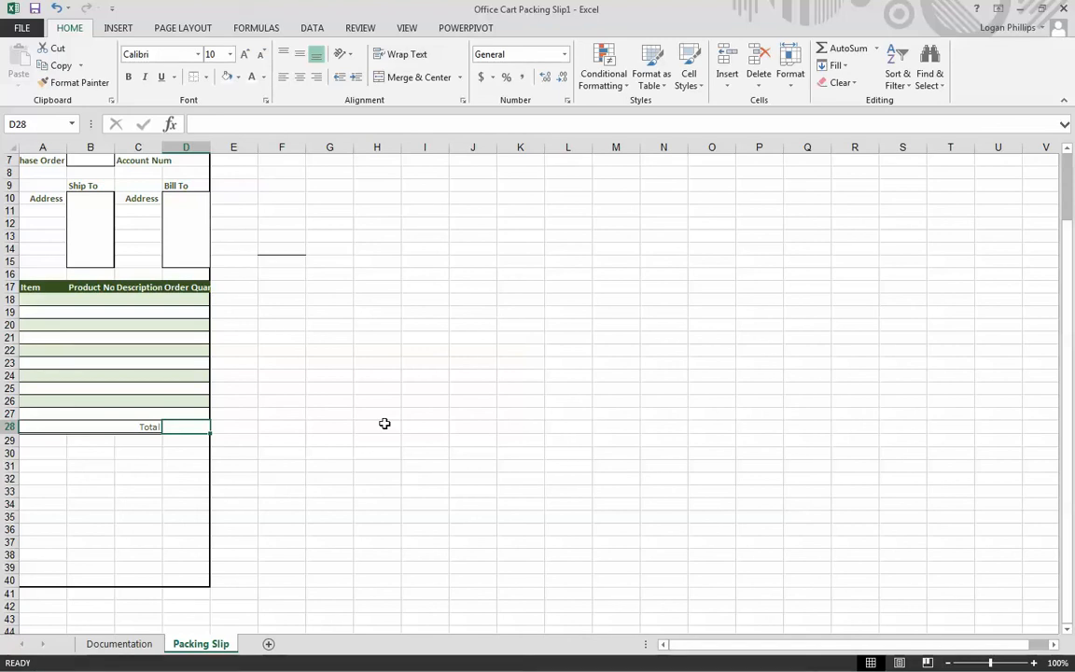
text(=)
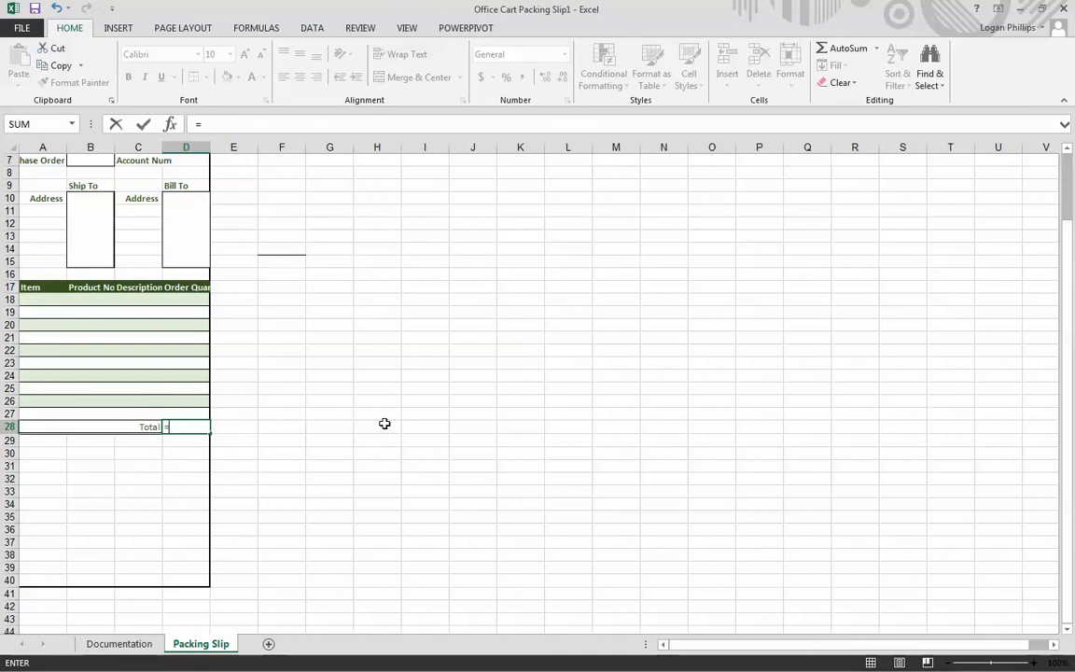
text(SUM()
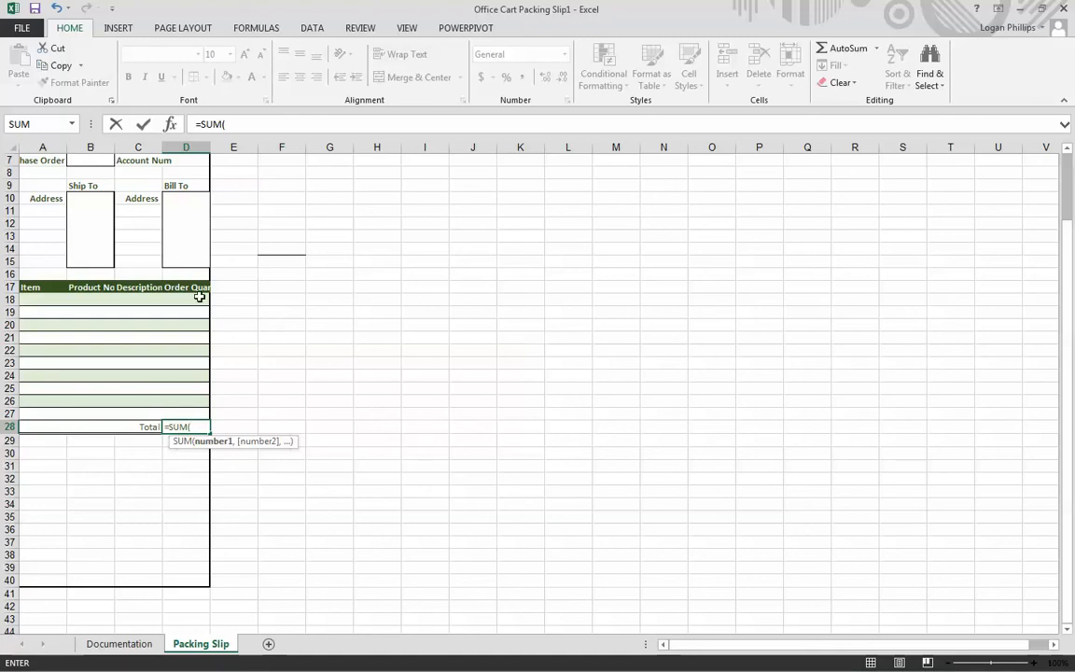
drag(198, 300, 202, 414)
text())
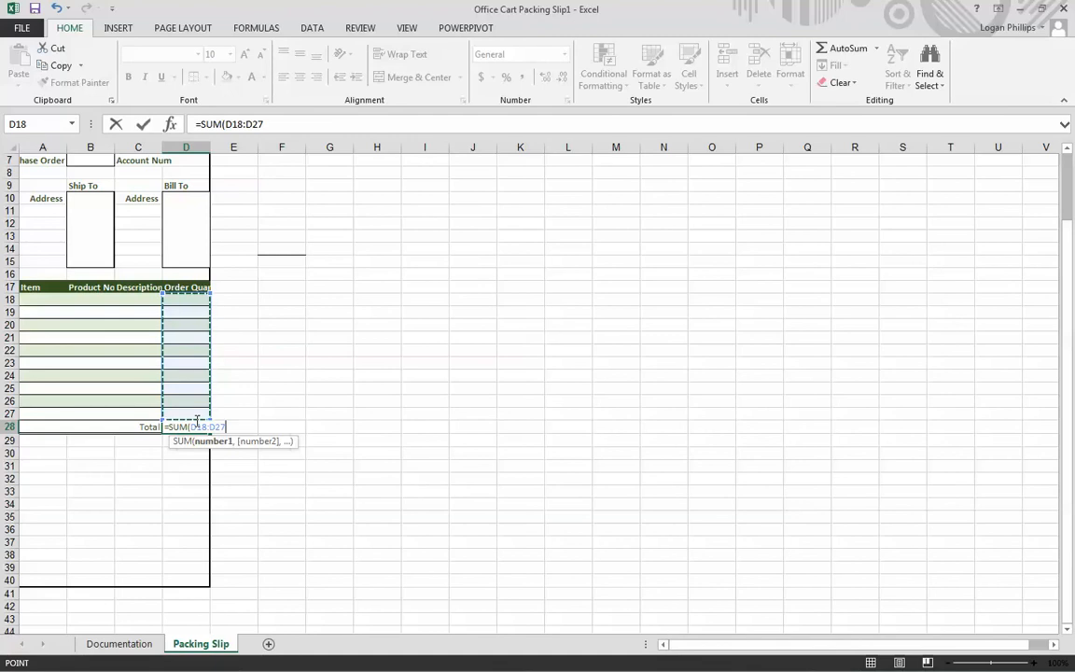
key(Return)
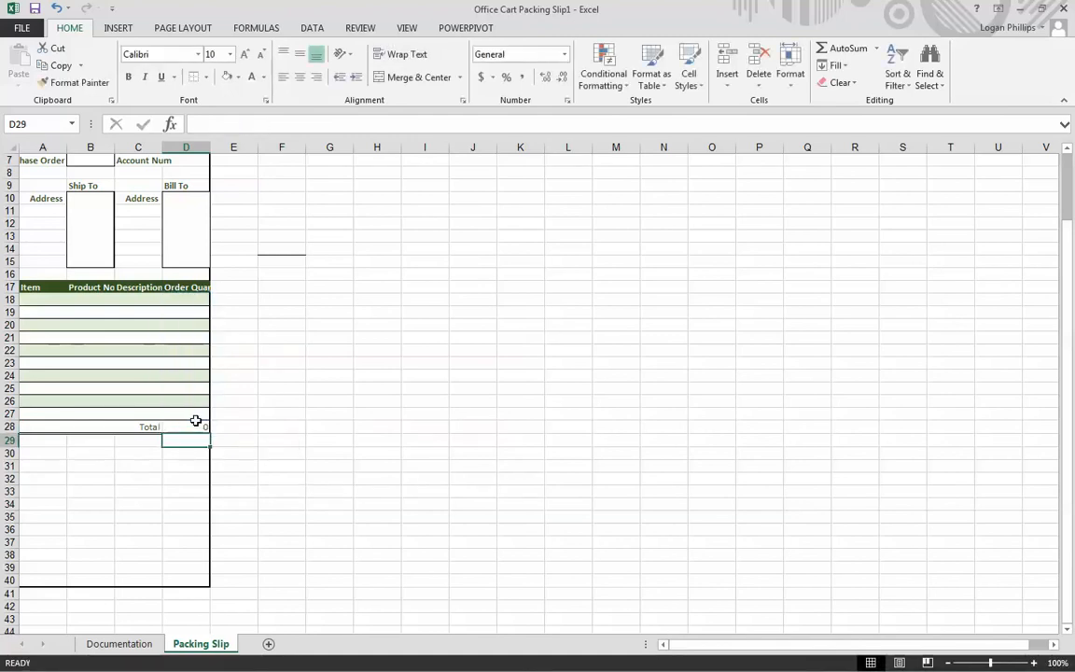
- Check the SUM formula's arguments in D28 without changing them
scroll(196, 425, up, 1)
double_click(201, 465)
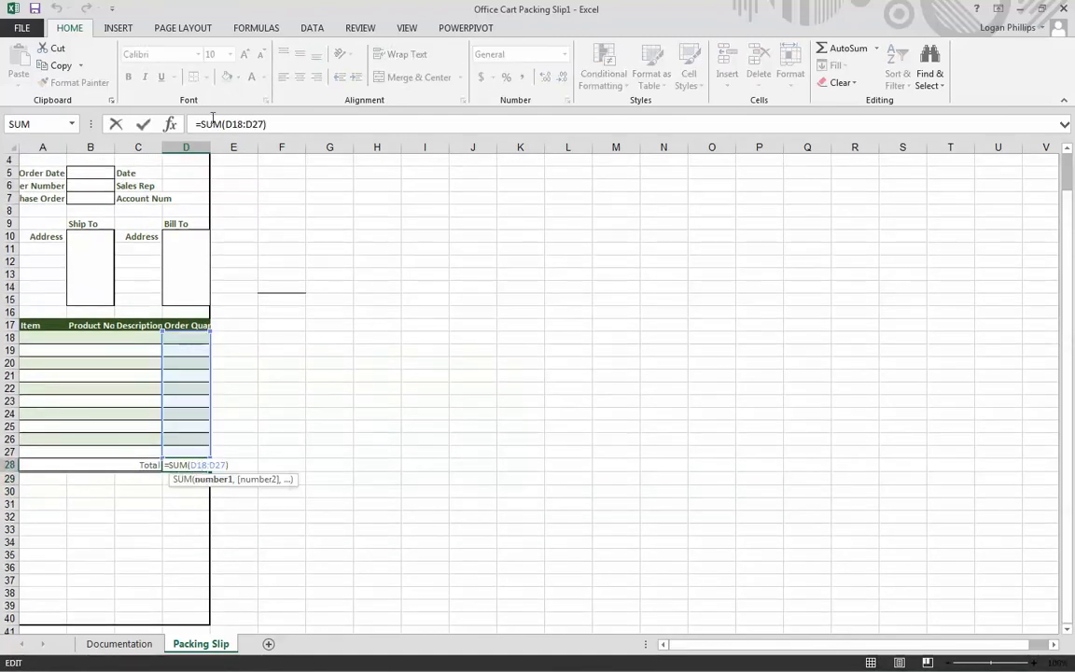
click(162, 124)
click(169, 124)
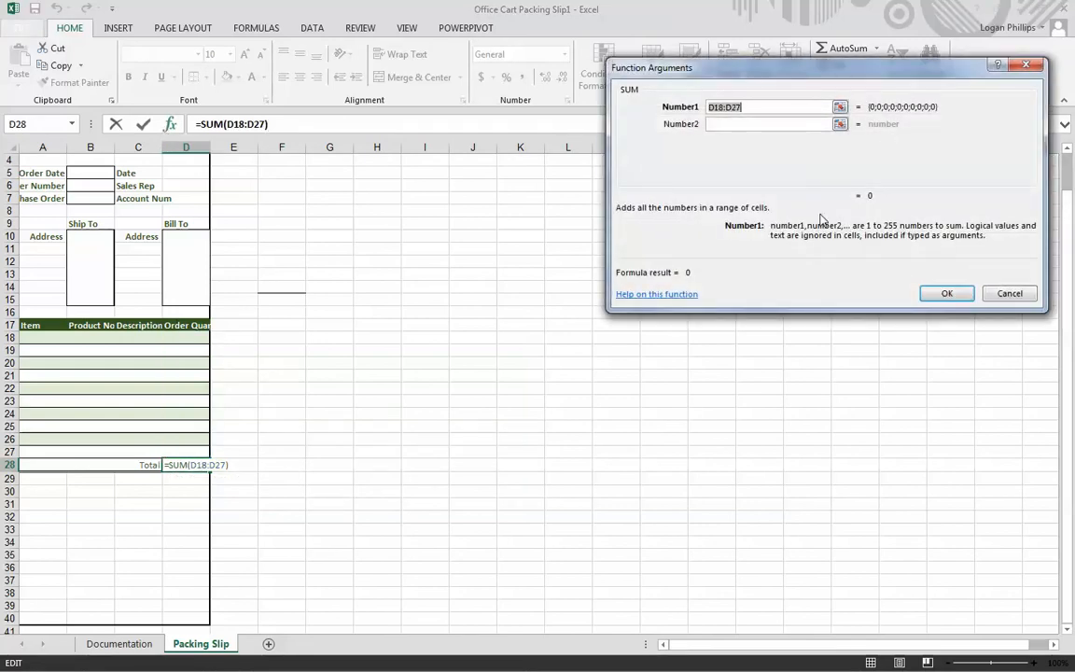
click(1008, 294)
click(438, 413)
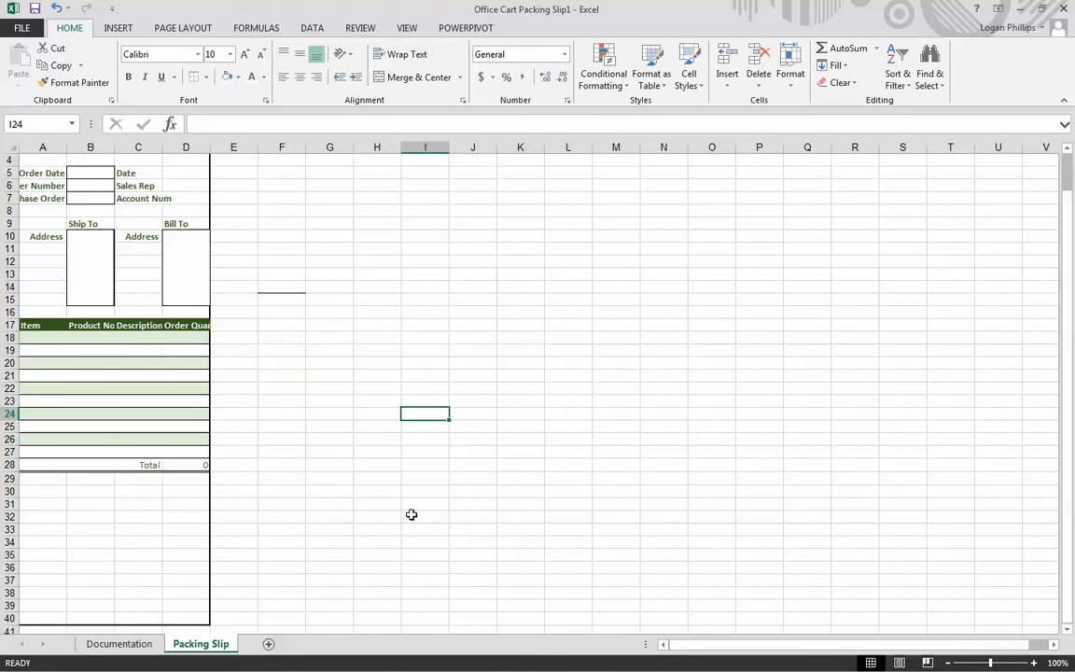
- Make the total in D28 bold and enter the bold heading Comments in A30
click(206, 544)
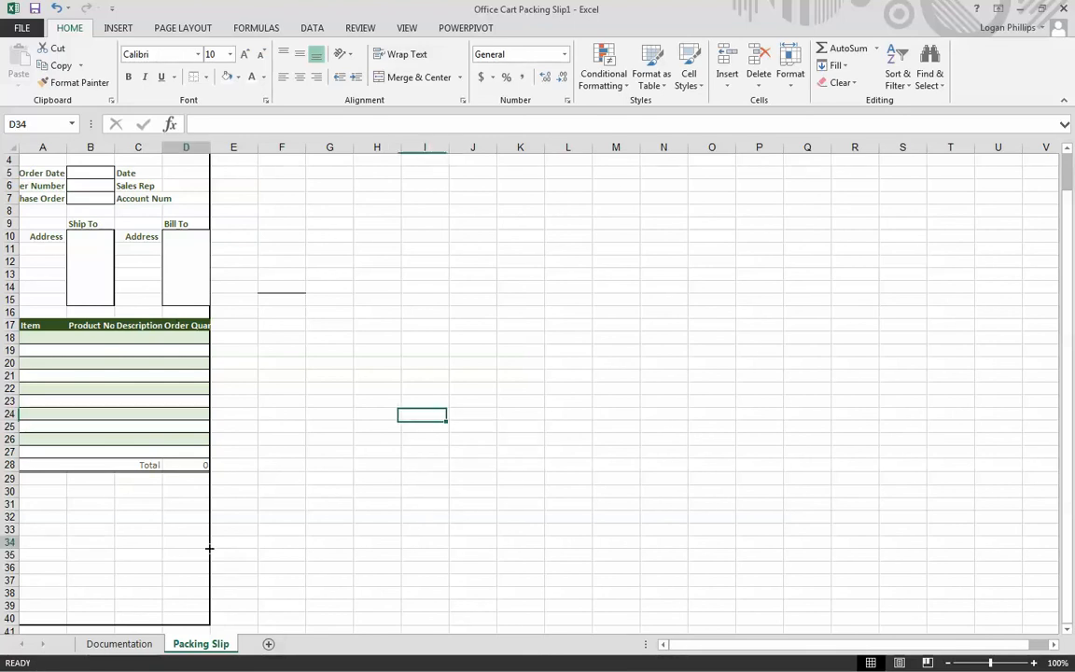
click(193, 467)
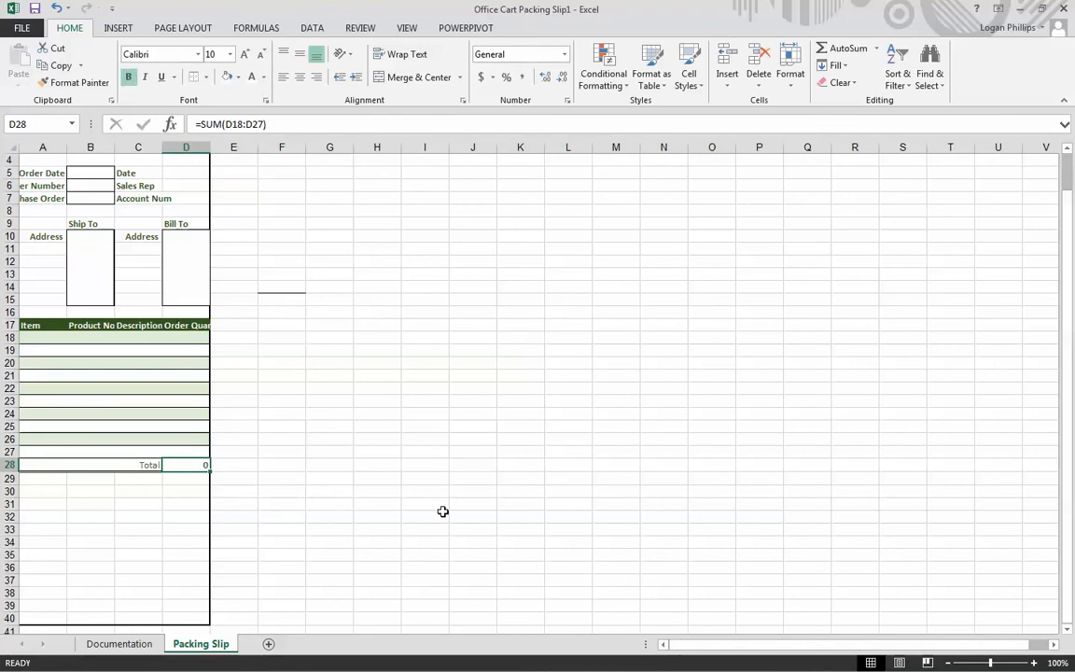
click(42, 491)
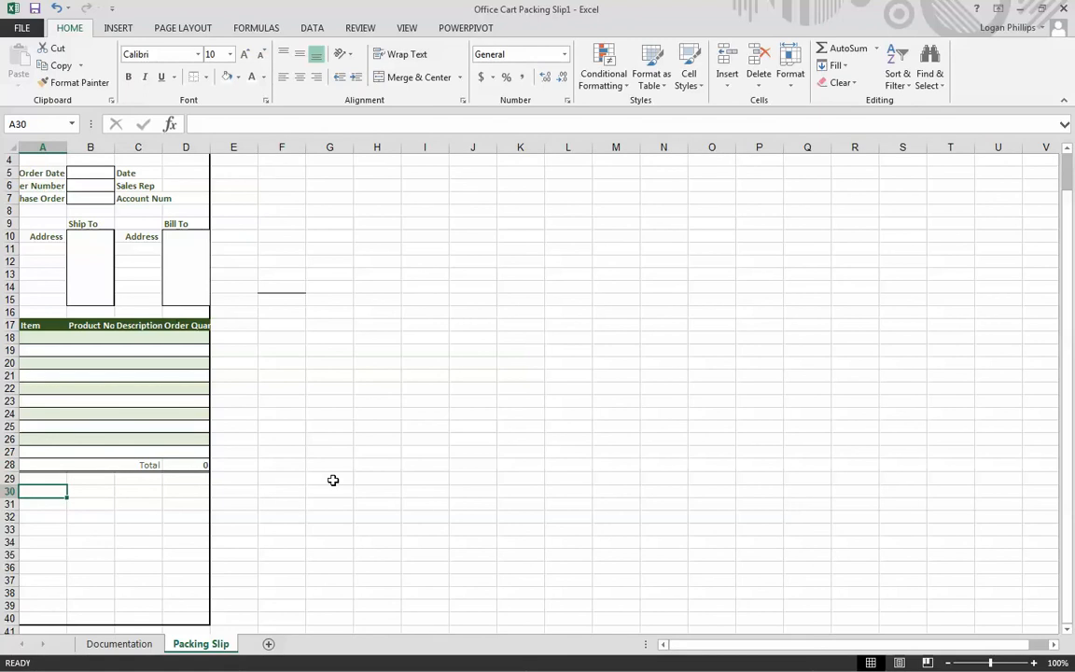
text(Comments)
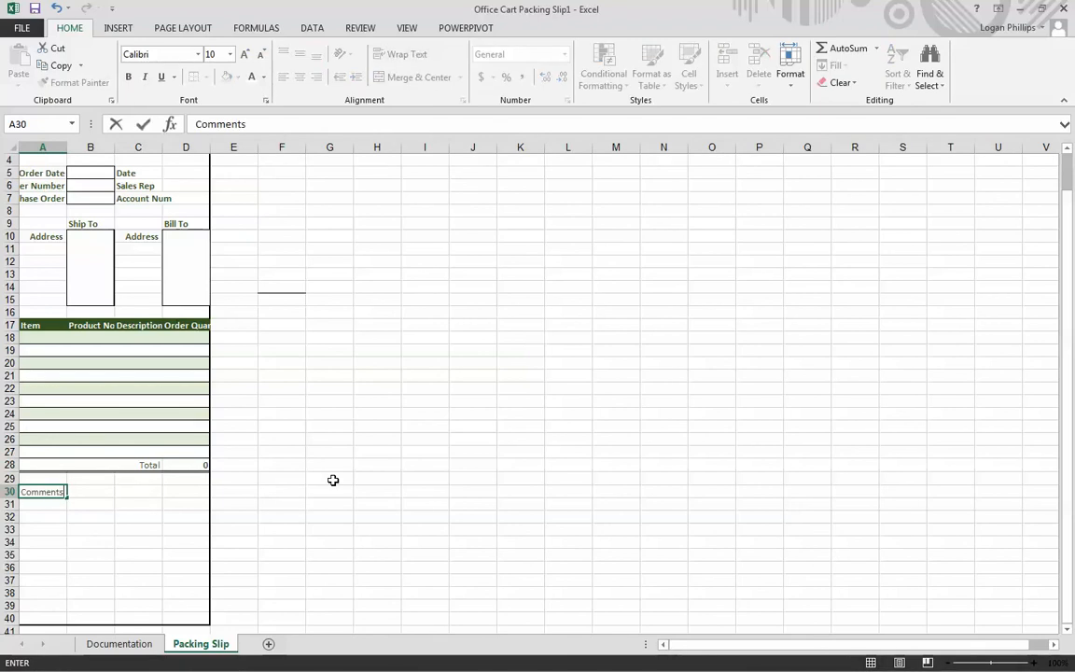
click(140, 591)
click(45, 492)
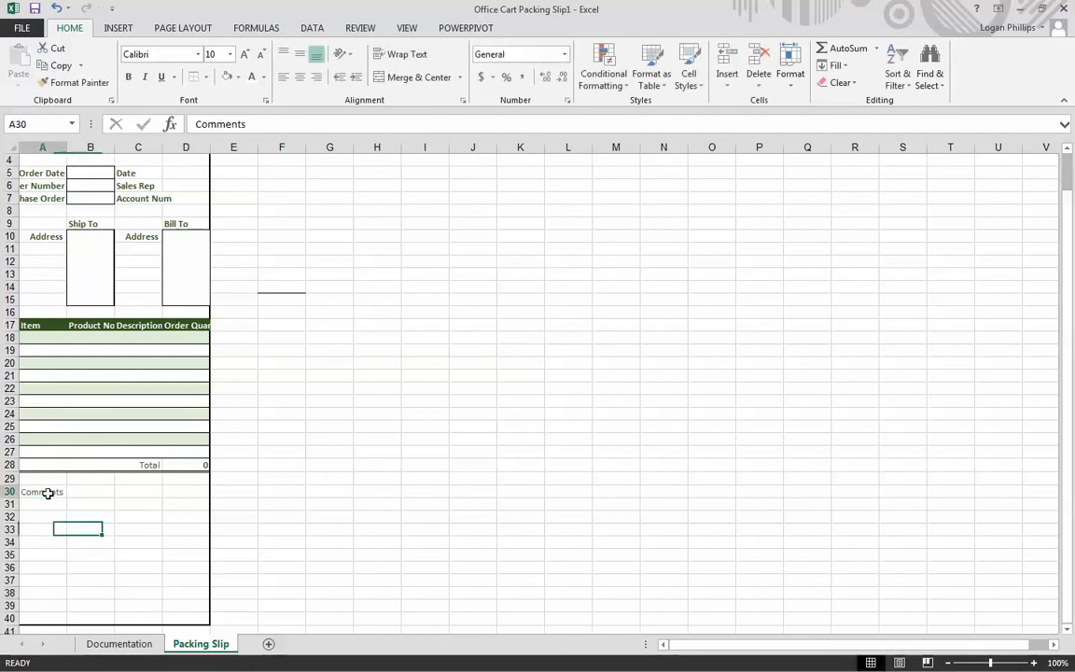
click(128, 76)
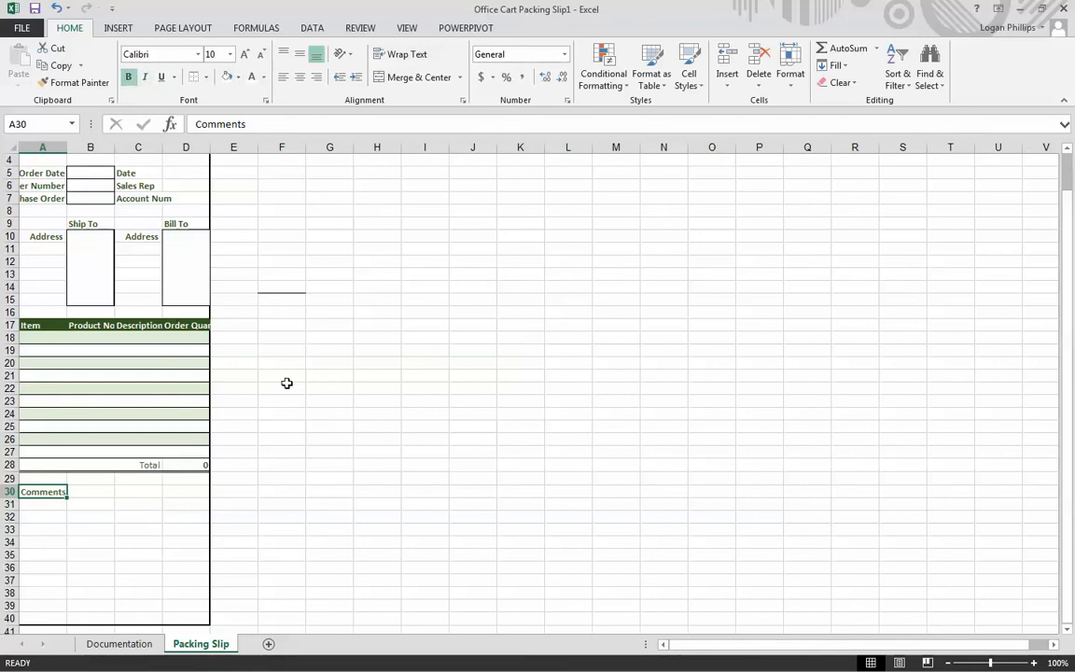
click(41, 503)
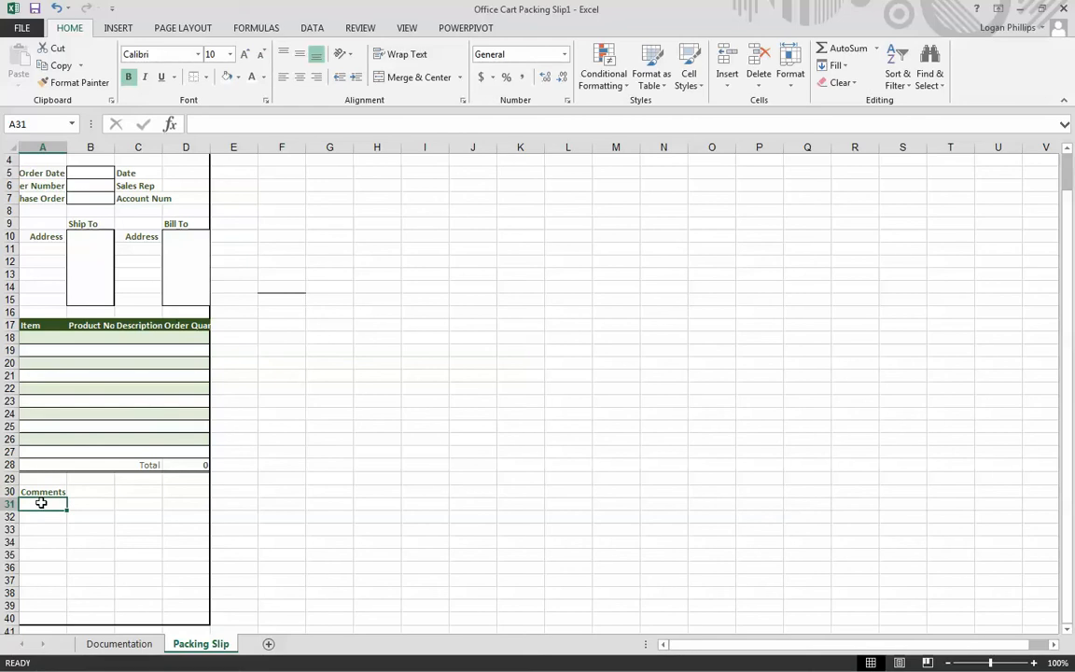
- Merge cells A31:D39 beneath the Comments heading and align the merged cell's contents to the top and left
drag(41, 503, 195, 604)
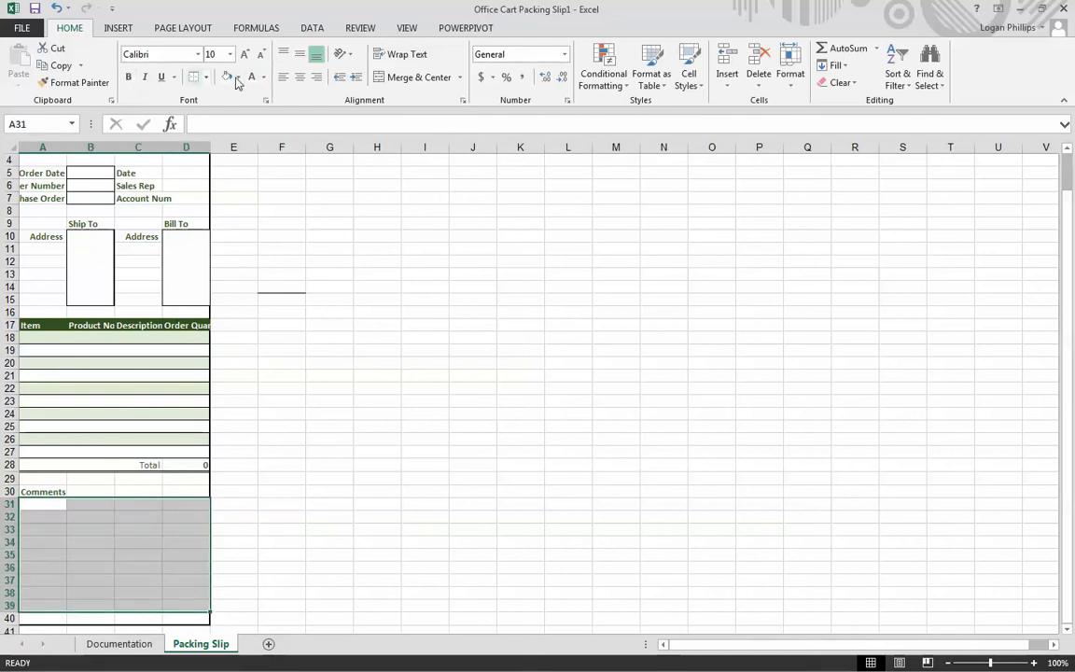
click(413, 78)
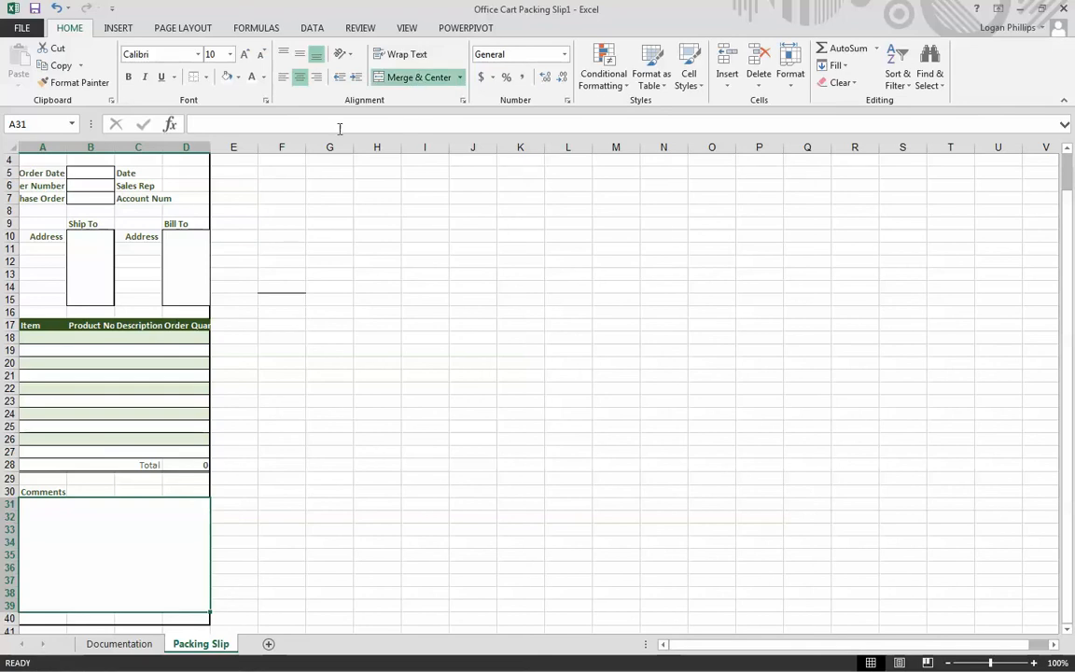
click(284, 80)
click(287, 57)
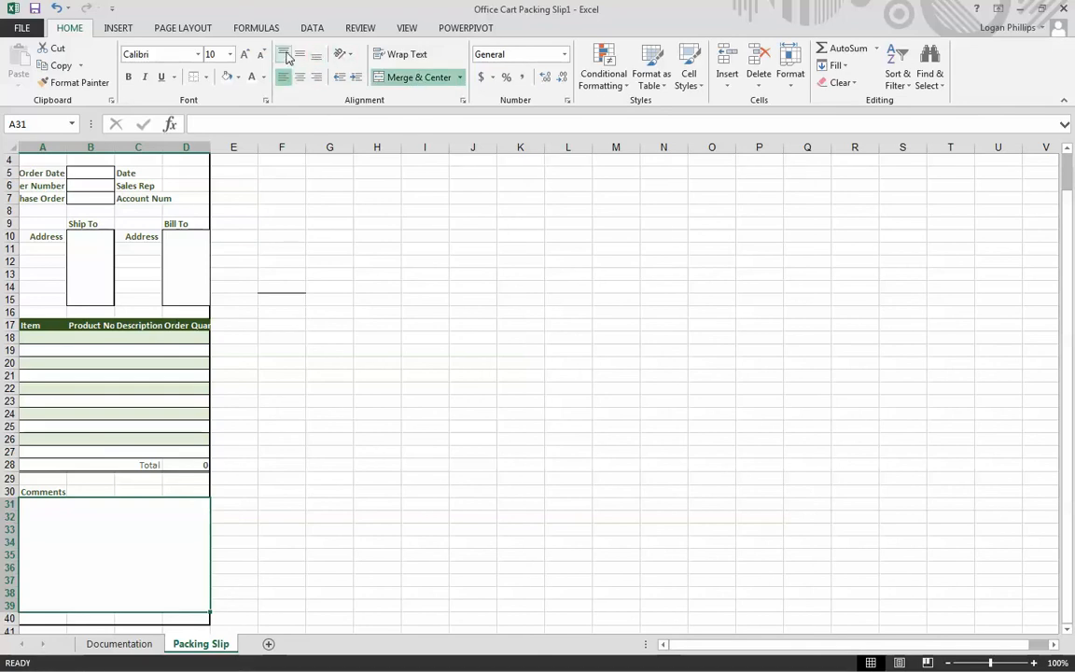
- Apply a Thick Box Border around the merged comments area A31:D39
click(205, 82)
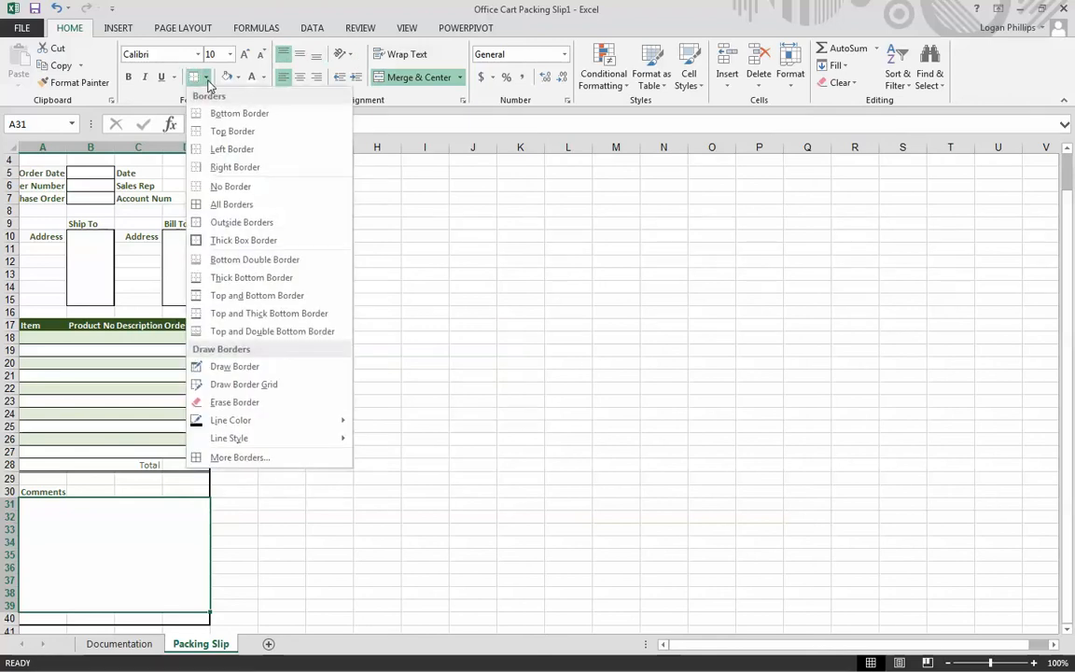
click(268, 242)
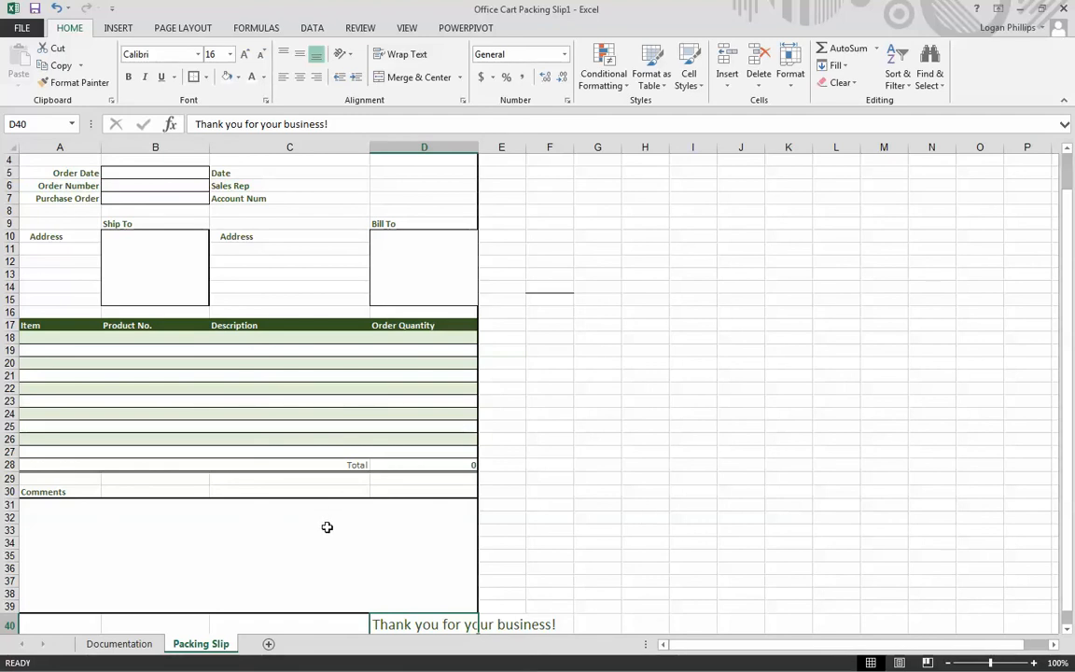
scroll(329, 532, down, 3)
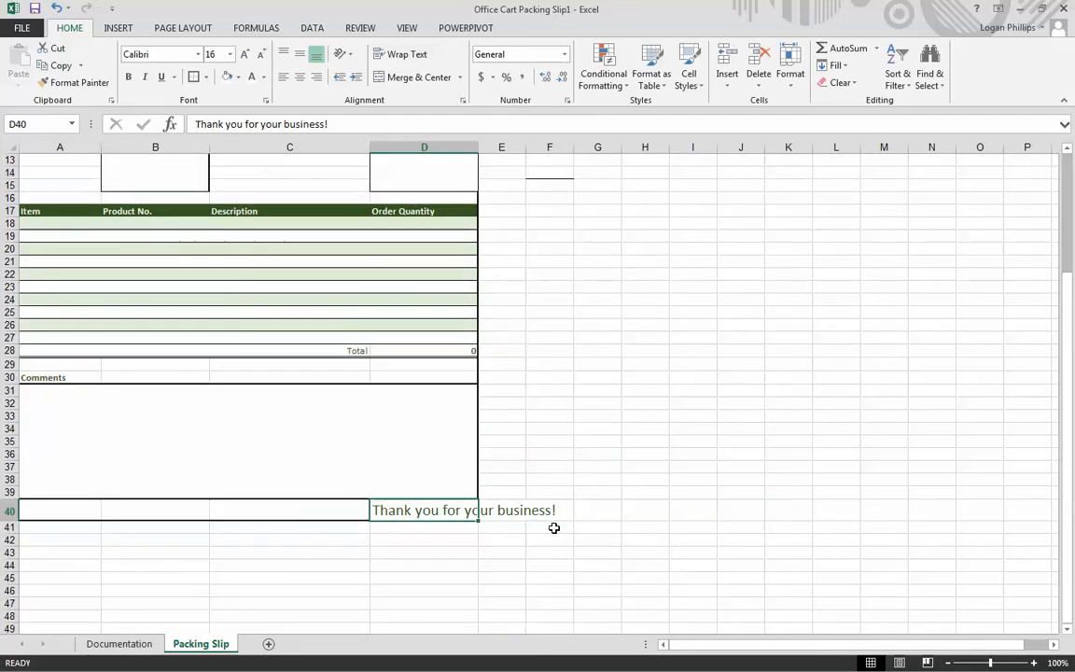
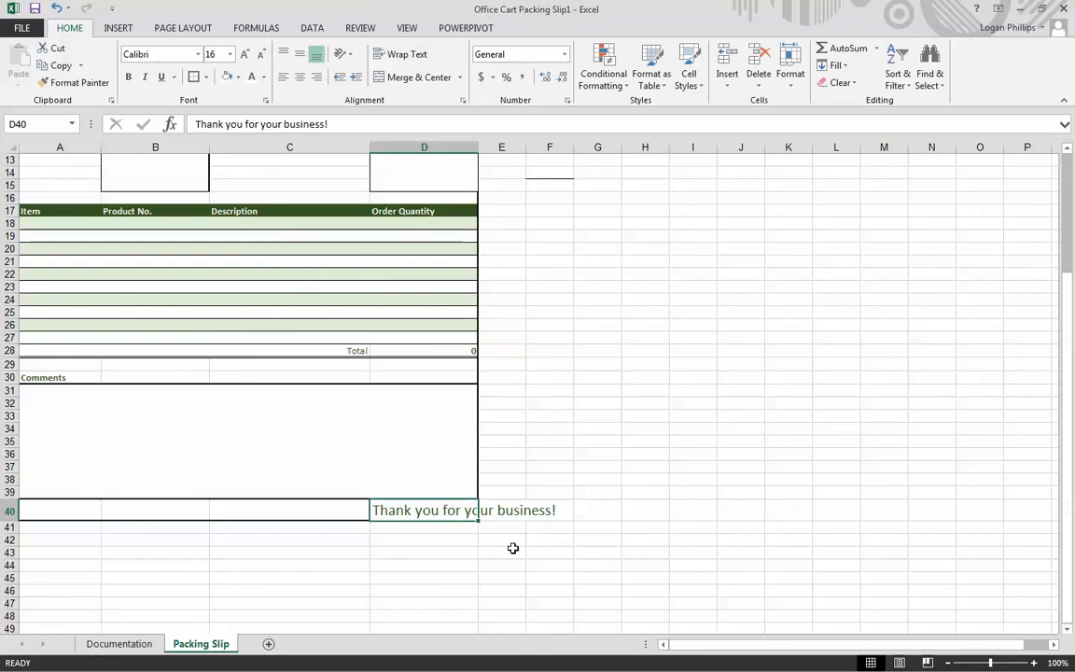
- Right-align the thank-you text in D40
click(485, 566)
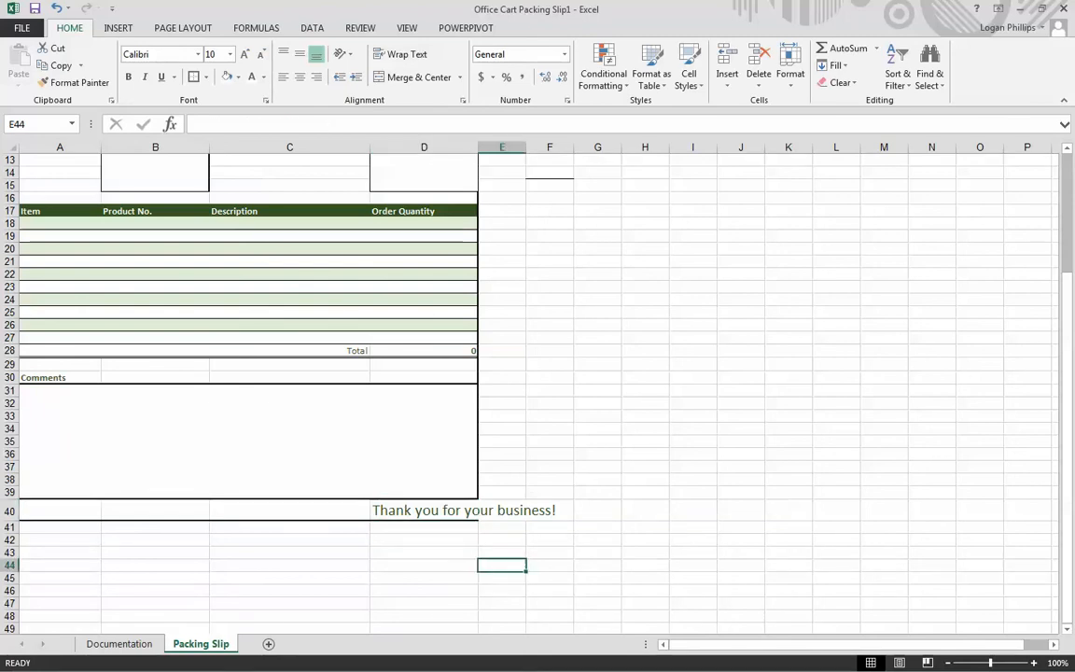
key(alt+Tab)
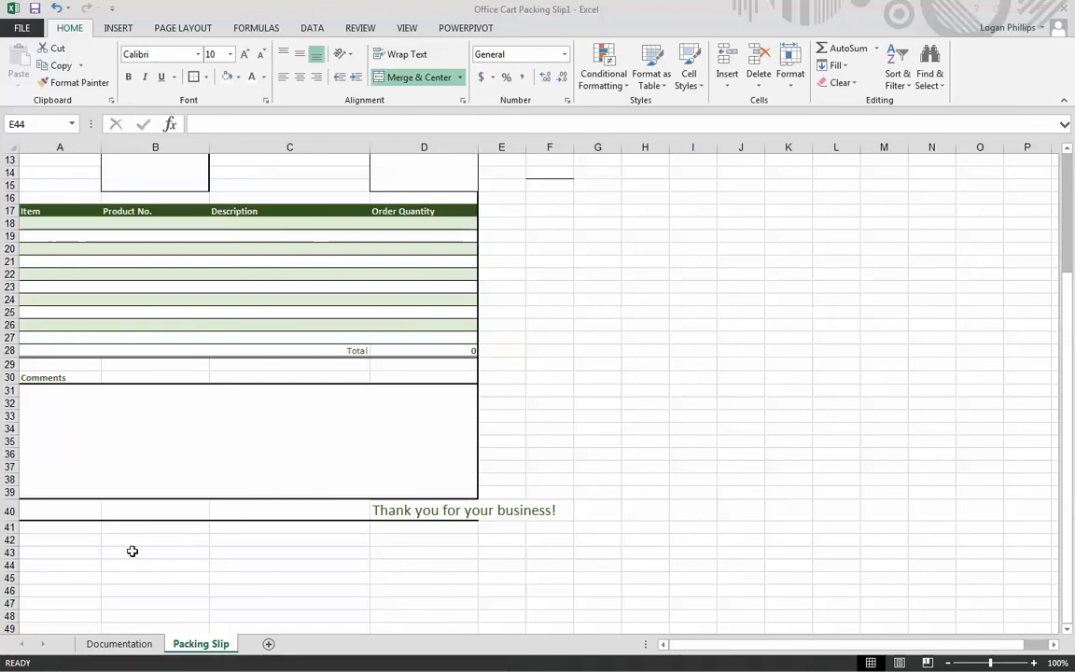
key(alt+Tab)
click(379, 510)
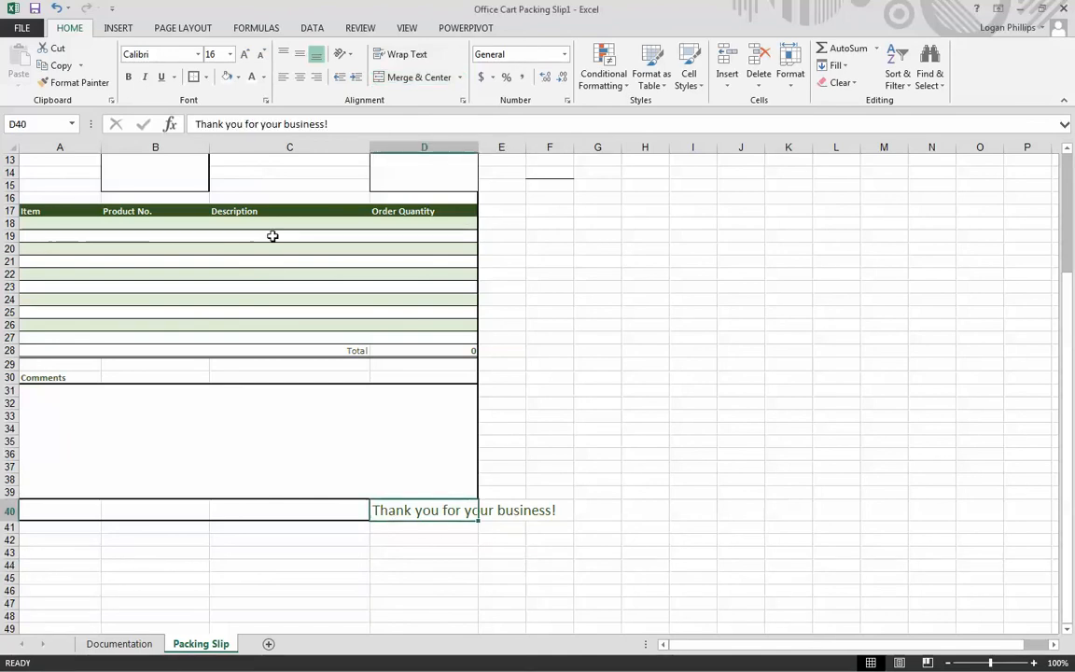
click(318, 78)
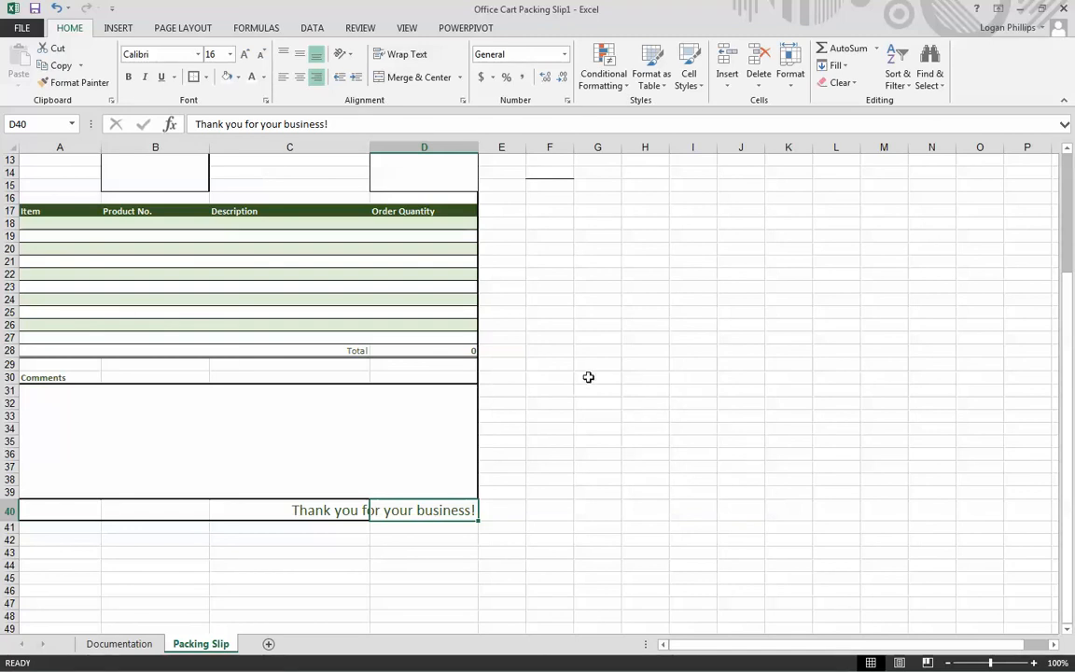
click(661, 478)
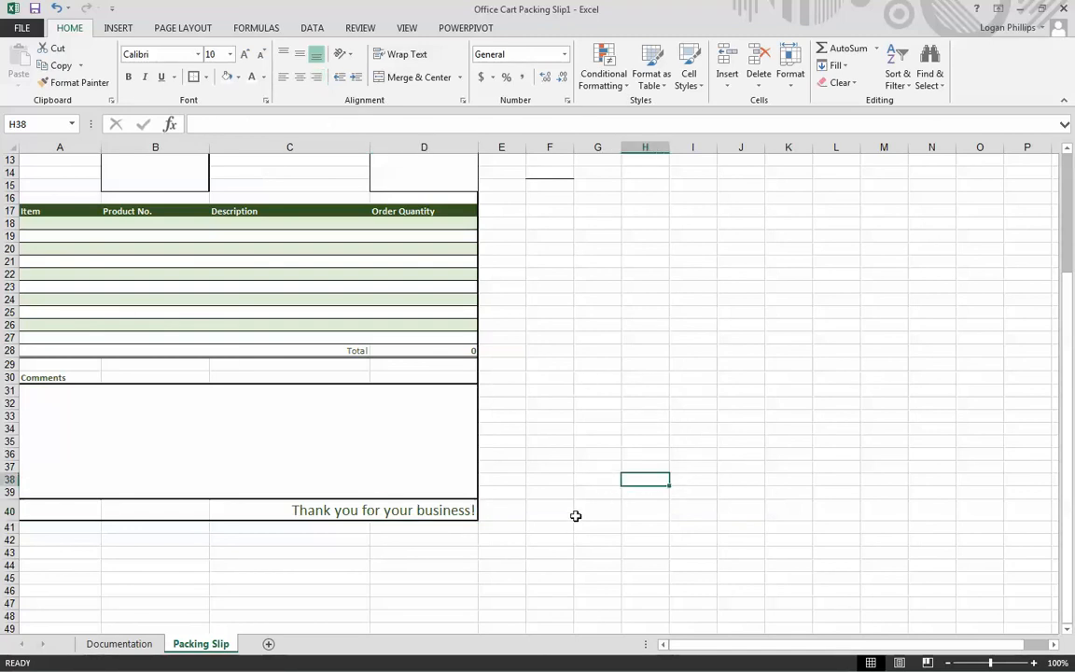
- Left-align the thank-you text in D40 to compare, and restore its right alignment
click(450, 509)
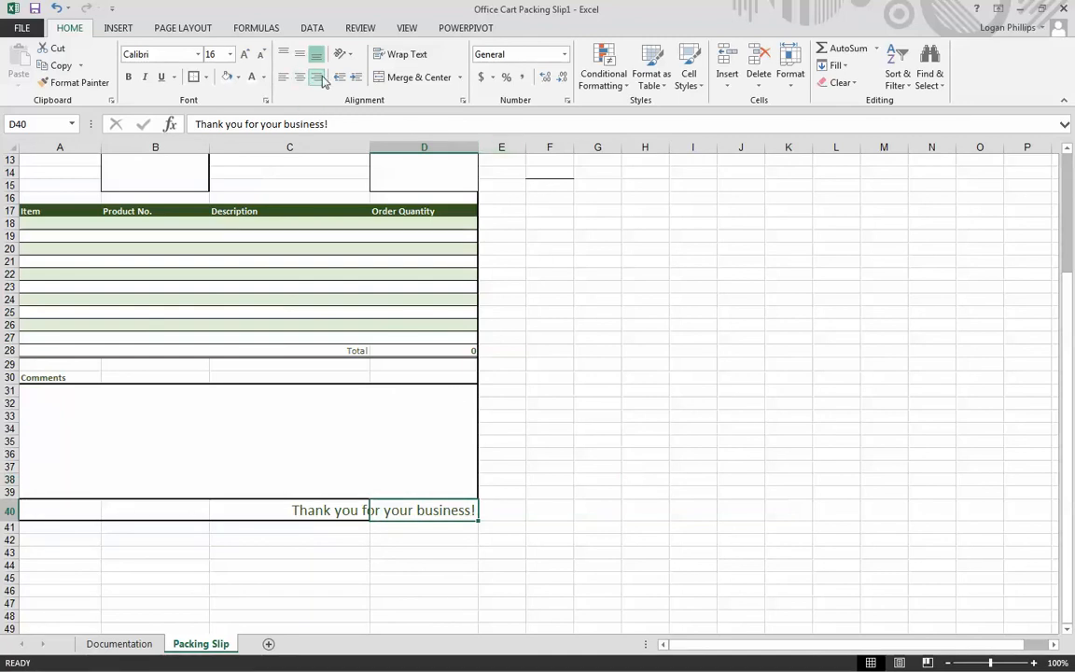
click(521, 577)
click(379, 509)
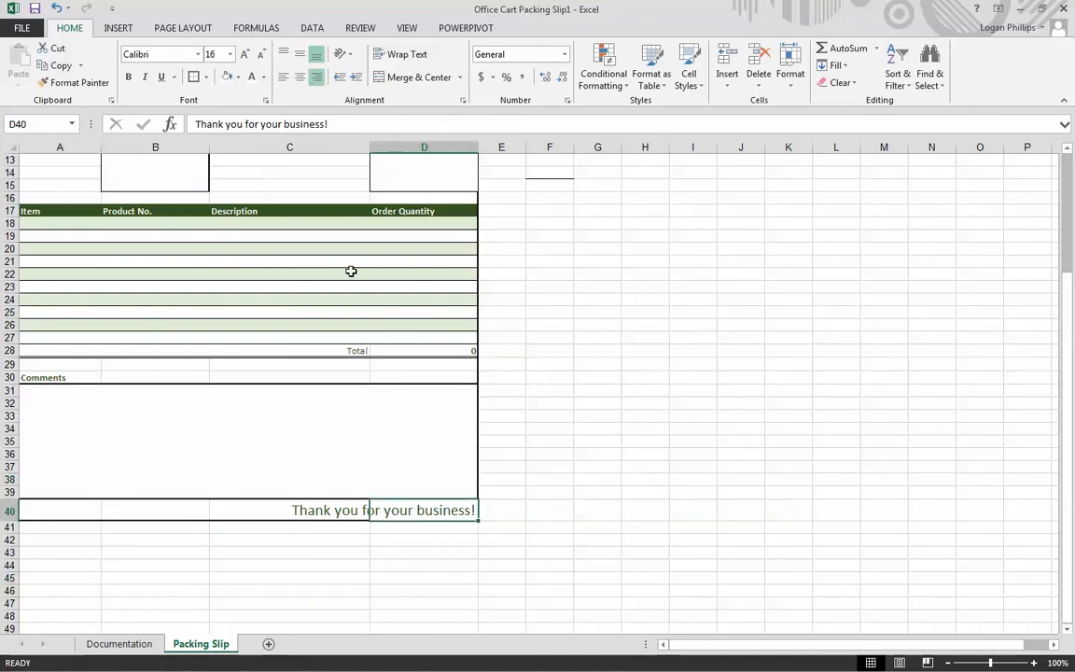
click(282, 77)
click(692, 539)
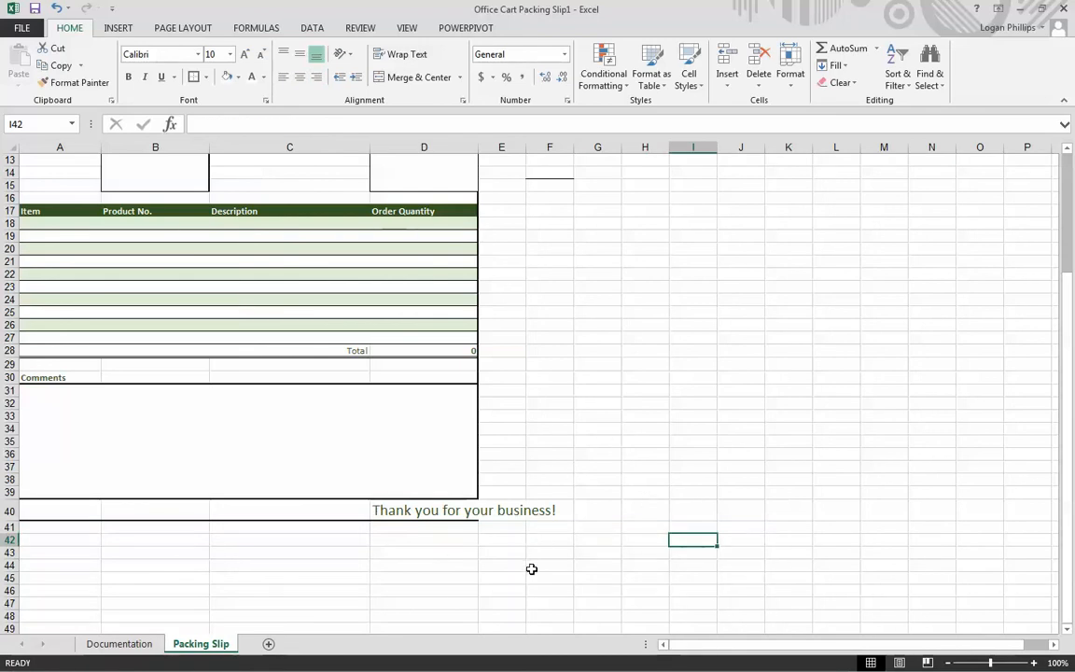
click(466, 513)
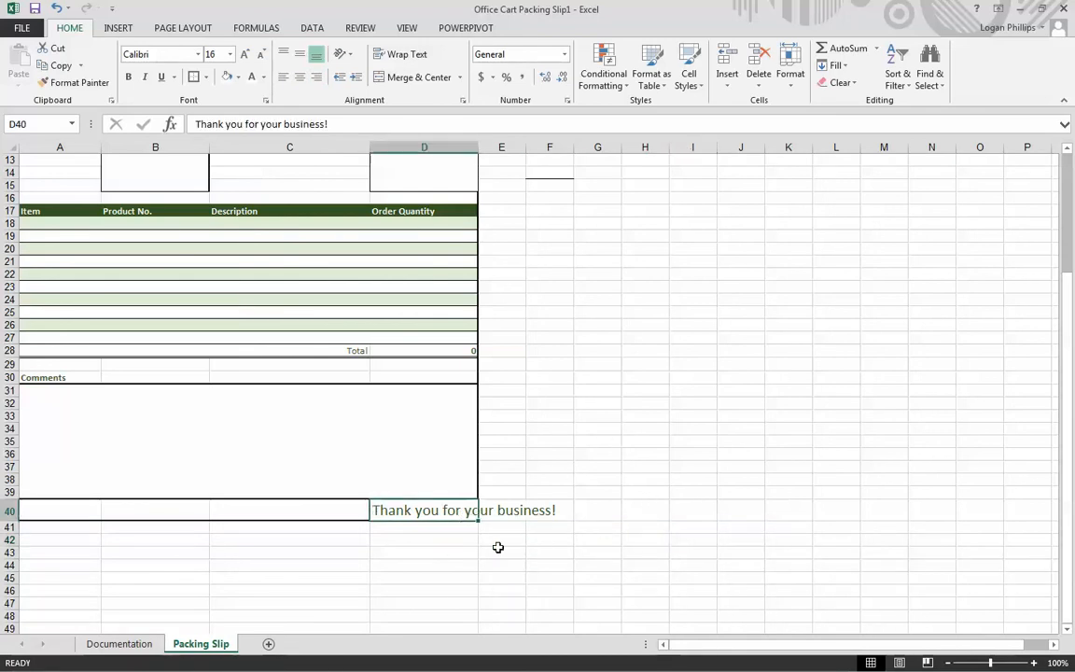
click(318, 78)
click(425, 588)
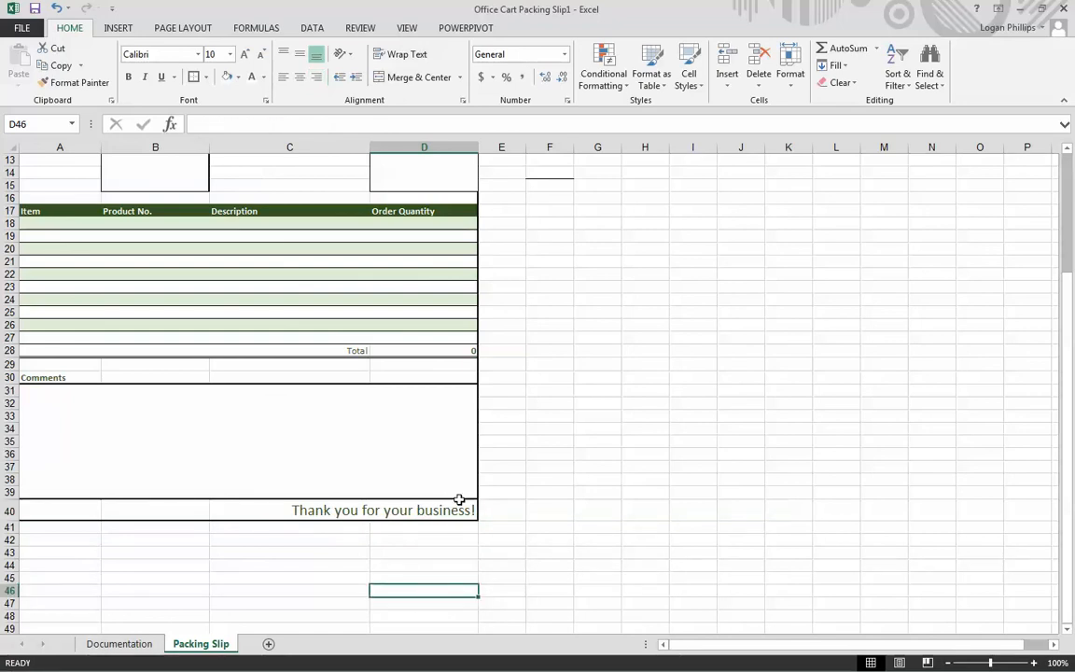
click(784, 513)
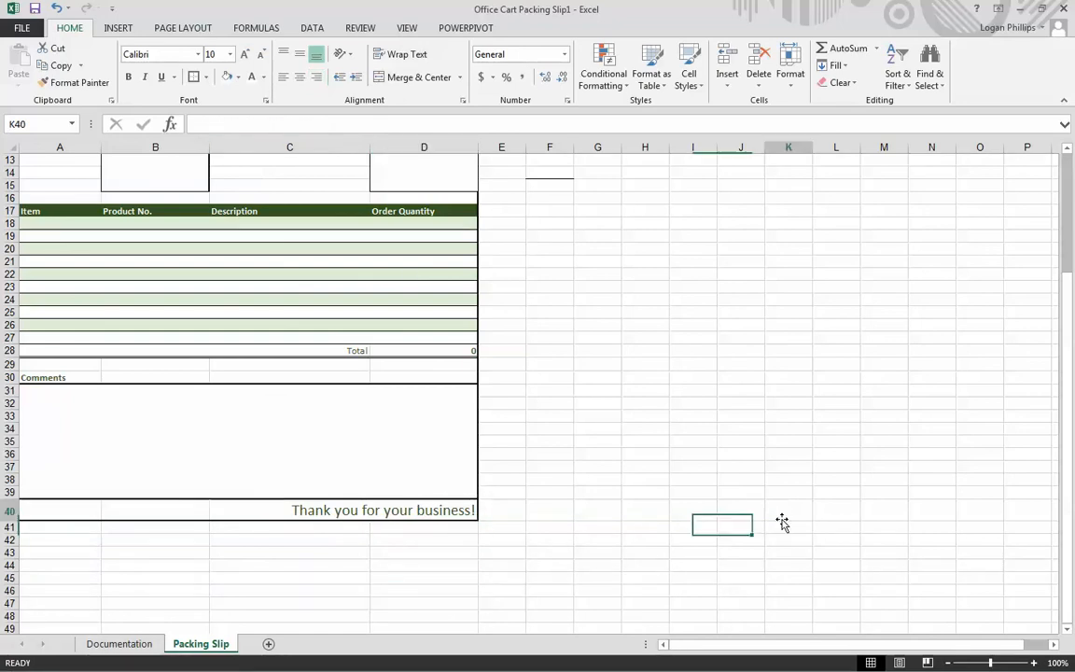
- Set the Packing Slip sheet's page orientation to Portrait
scroll(672, 504, up, 3)
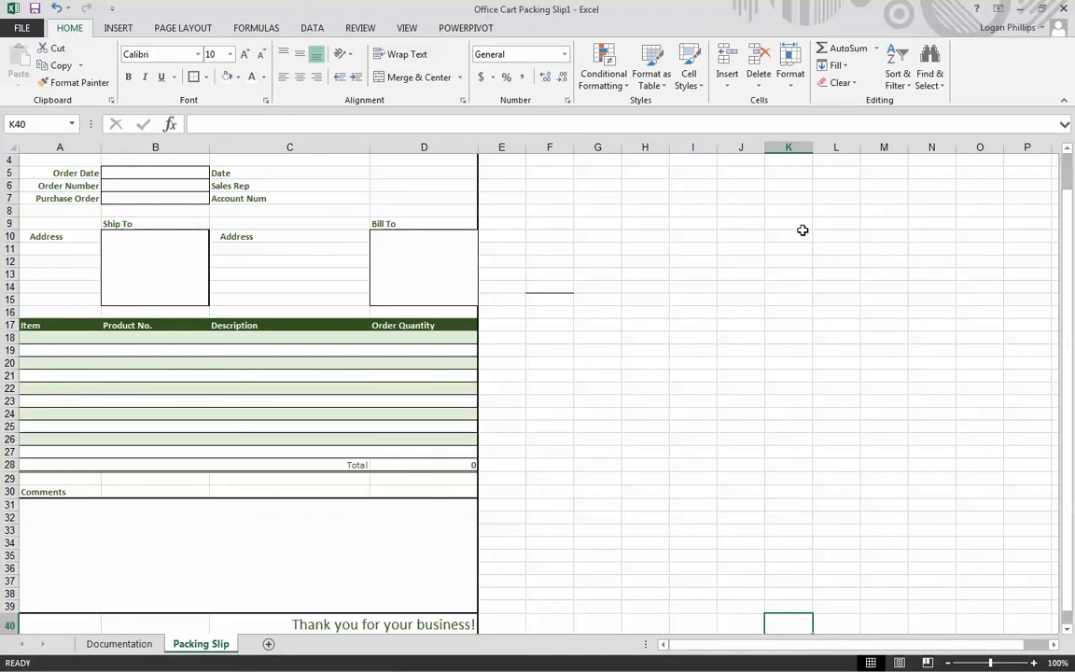
click(174, 30)
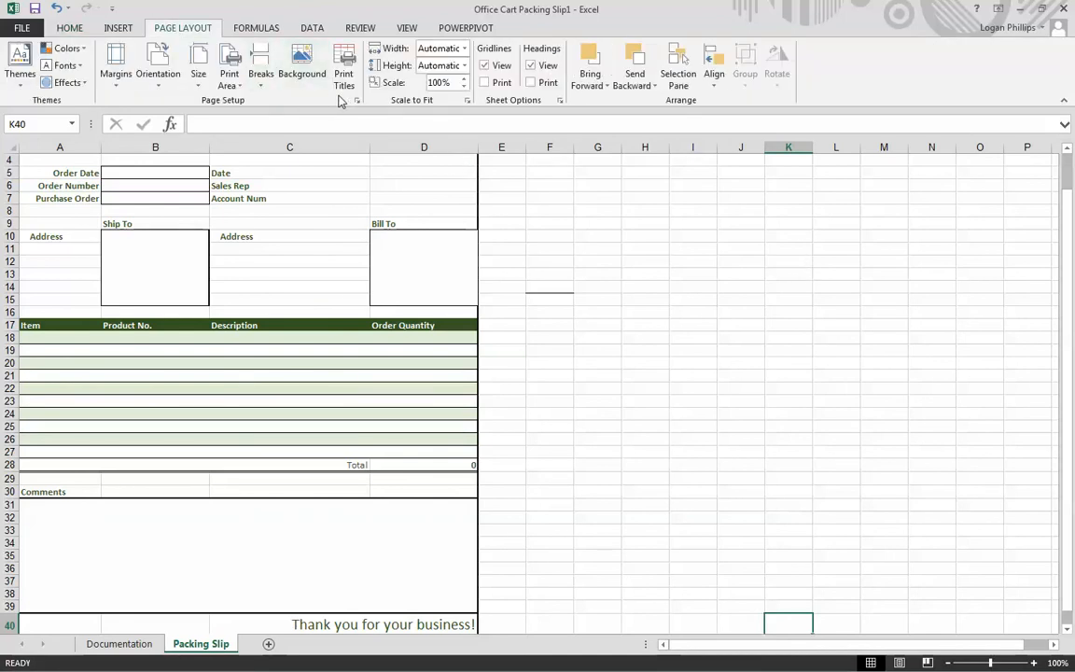
click(157, 74)
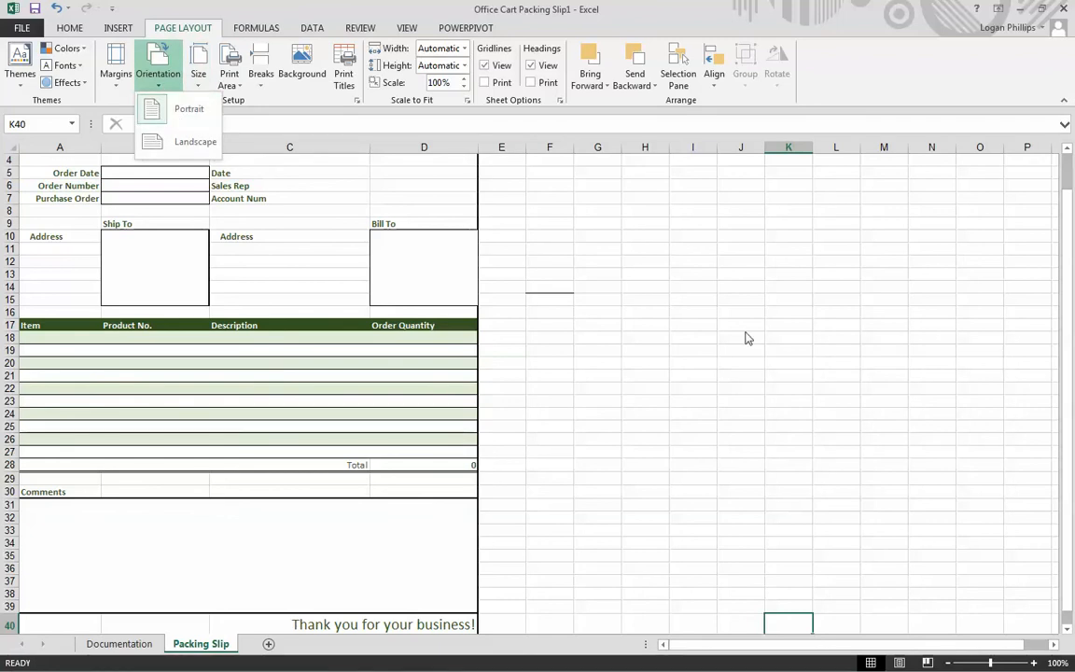
click(170, 117)
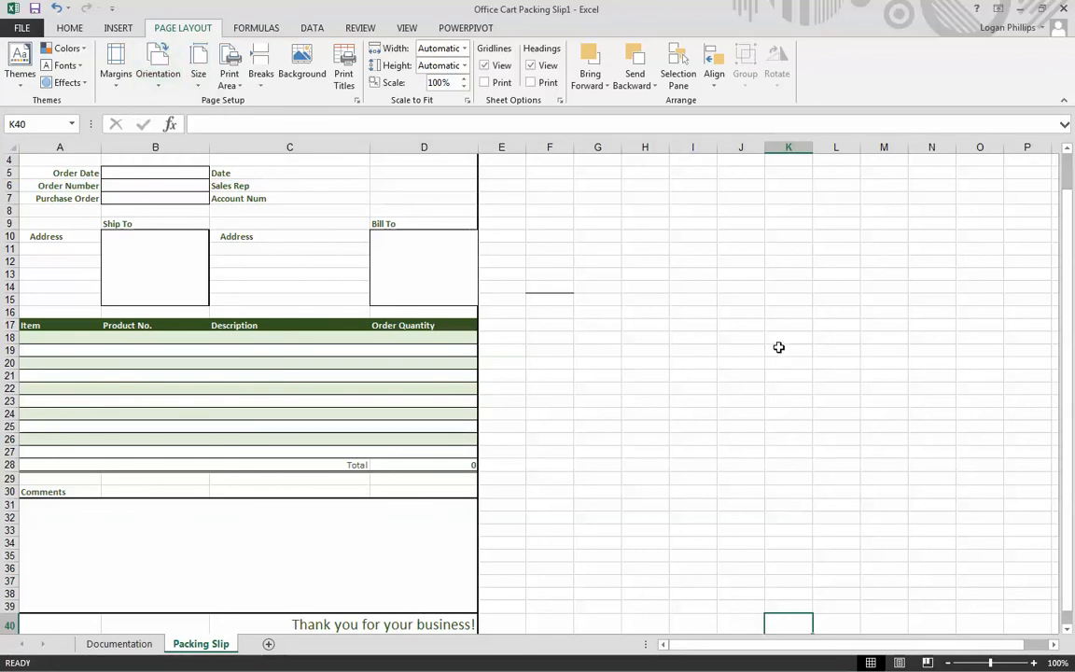
- Open the Packing Slip's header and footer for editing and enter the author's name in the first page's left footer section
click(119, 28)
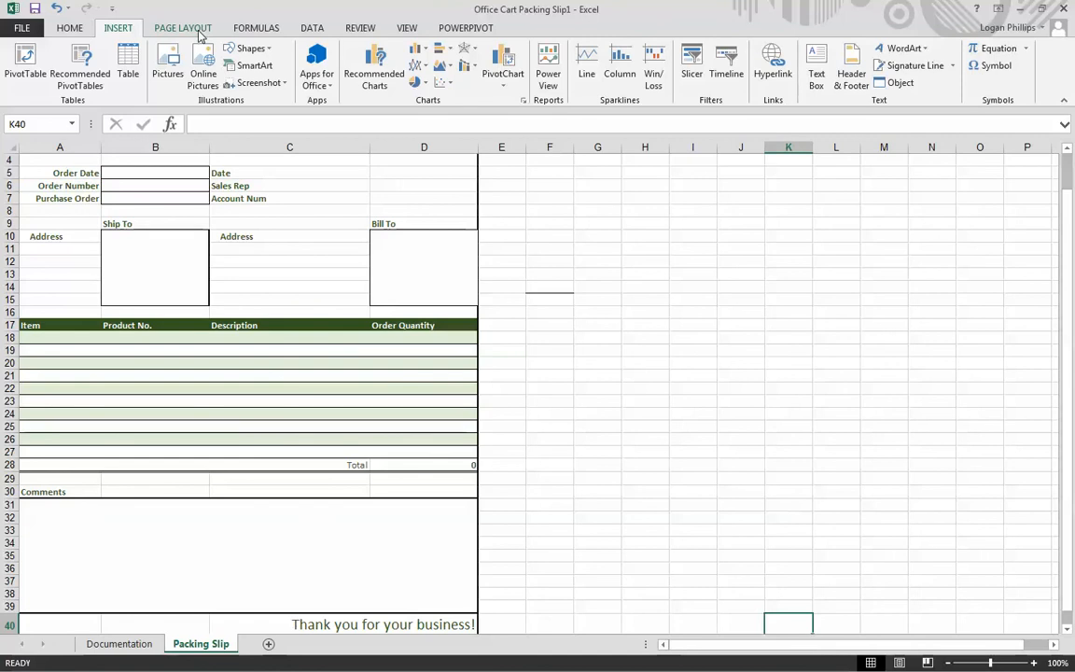
click(843, 78)
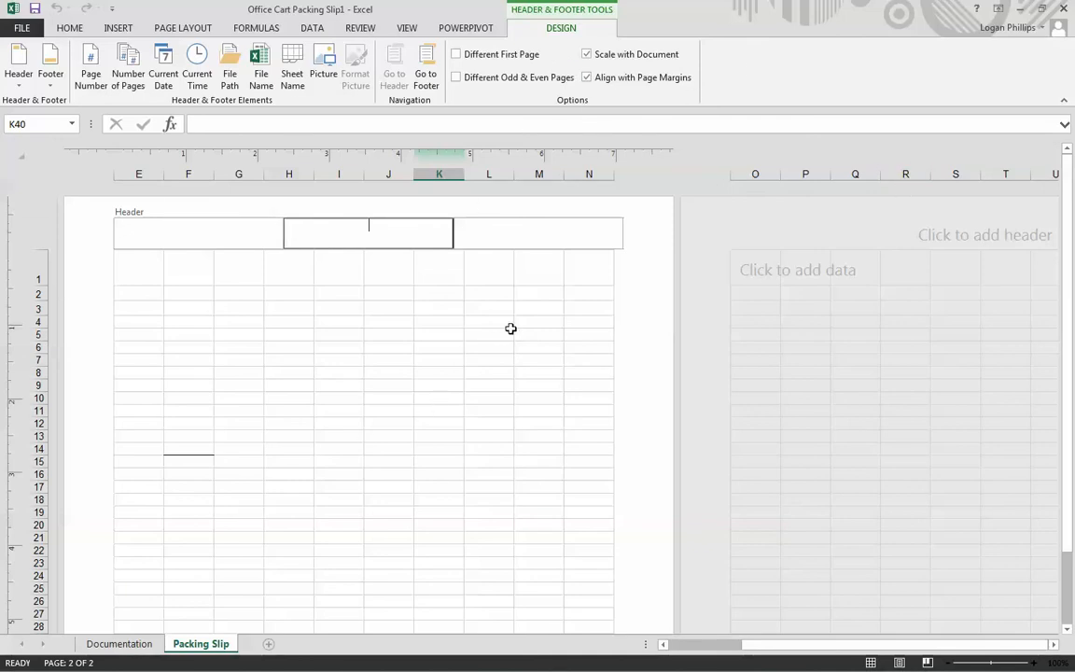
drag(1067, 269, 1066, 446)
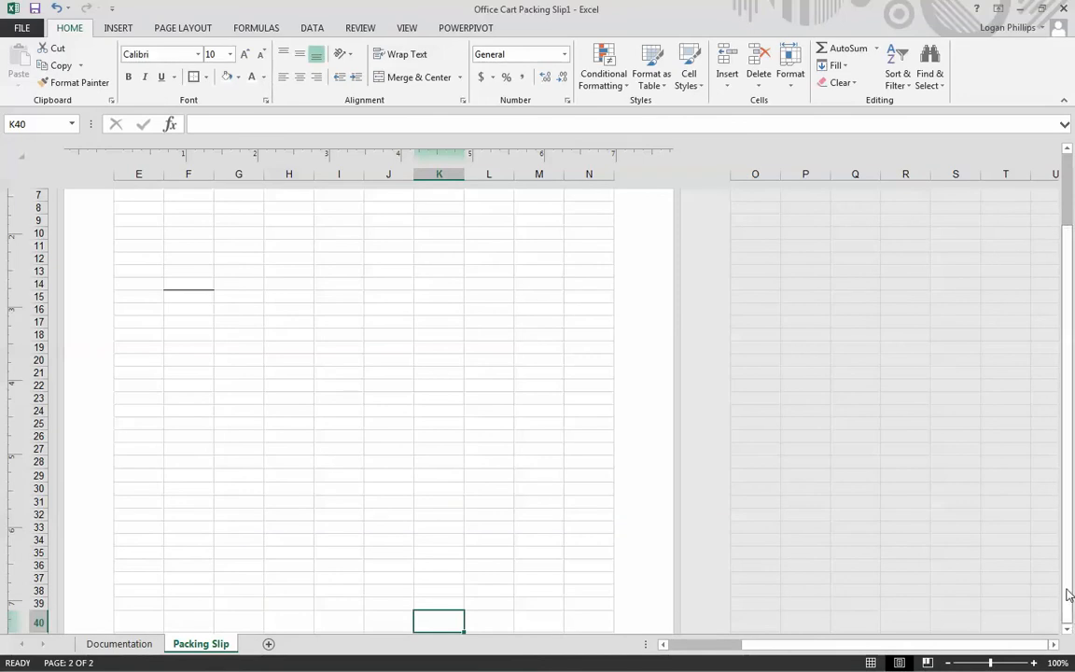
scroll(592, 444, up, 3)
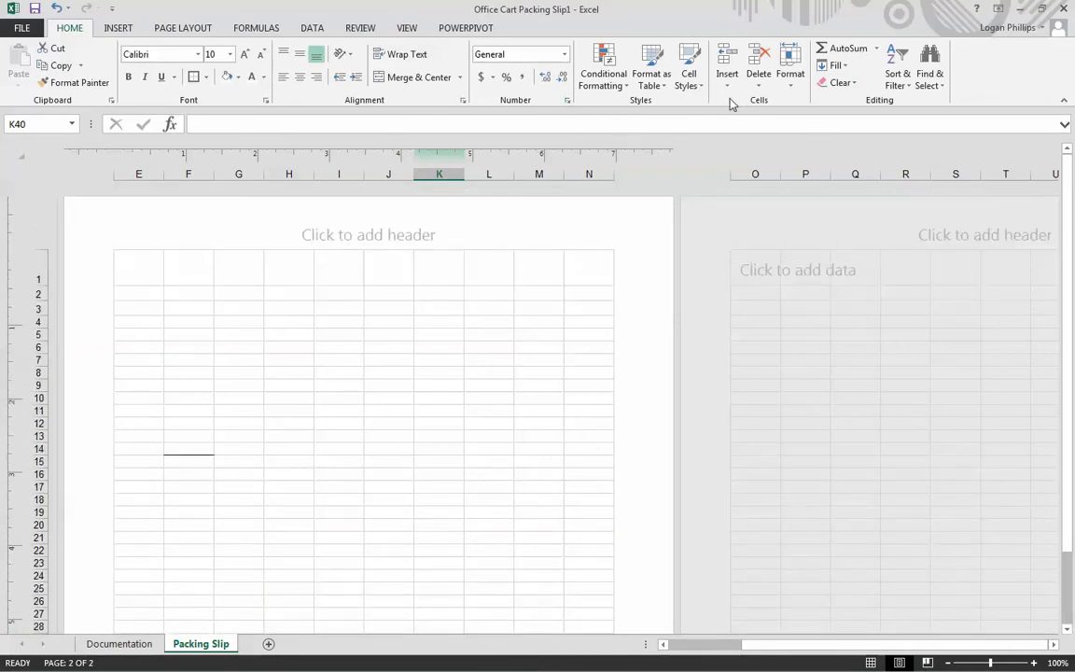
click(120, 29)
scroll(437, 360, down, 4)
scroll(439, 357, up, 4)
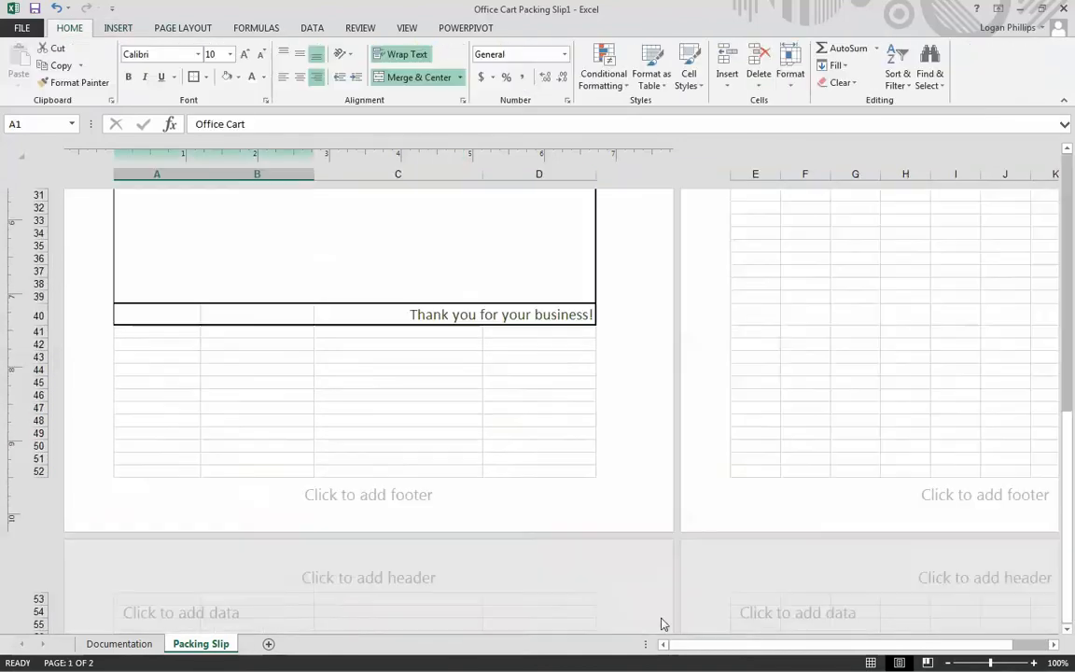
scroll(482, 416, up, 8)
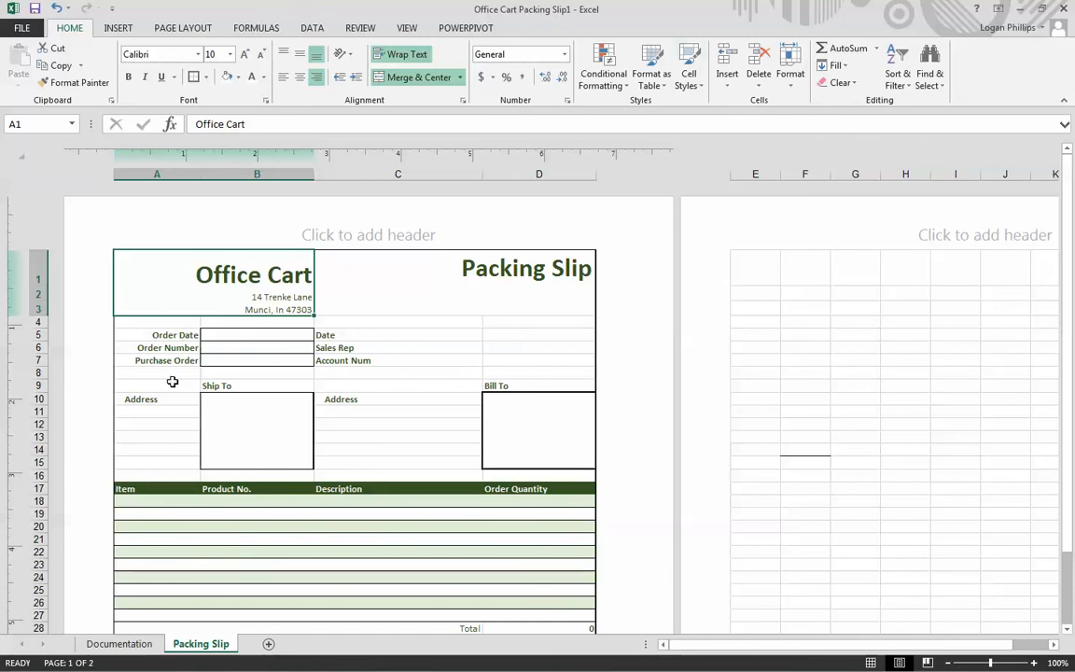
scroll(477, 250, down, 9)
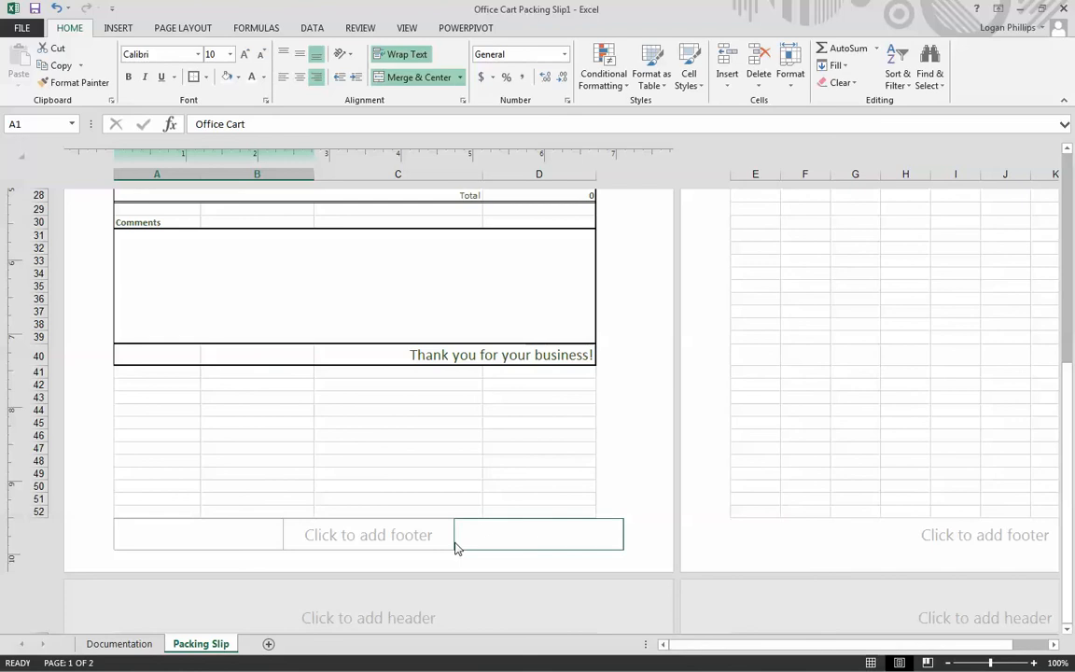
click(255, 542)
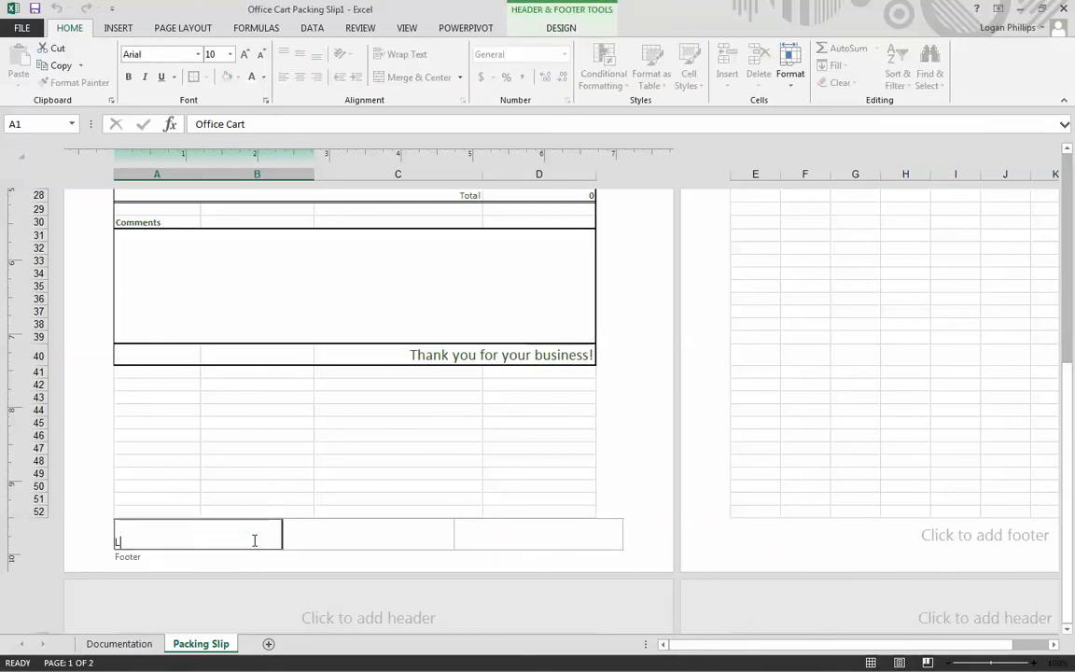
text(Mr. O.)
- Enter Office Cart Packing Slip in the center section of the footer
click(403, 534)
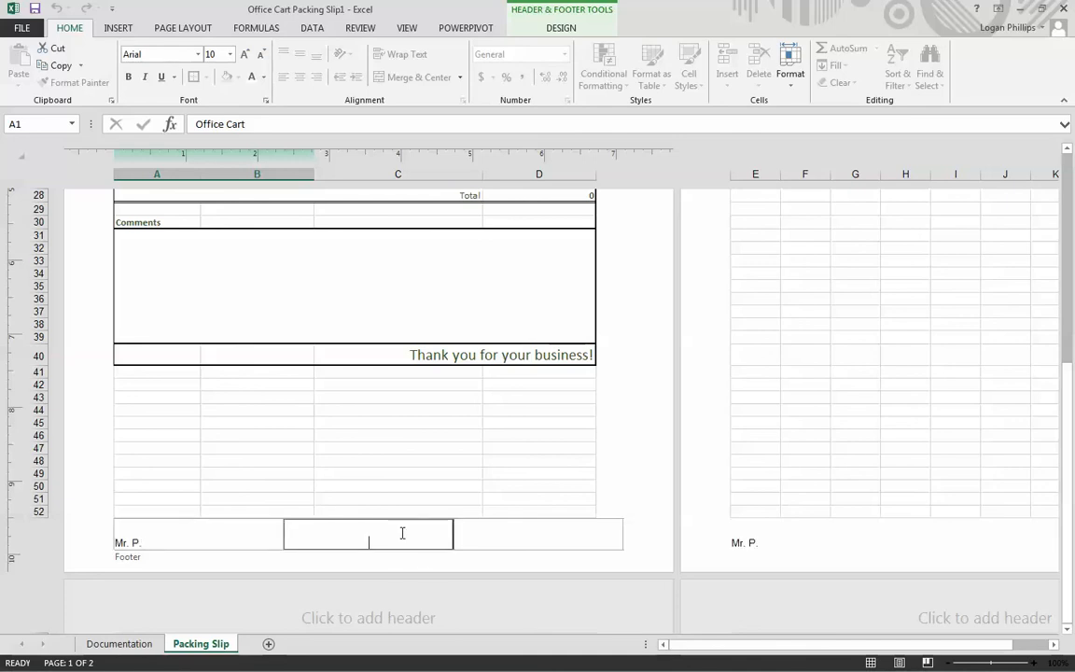
text(Office Cart Packing Slip)
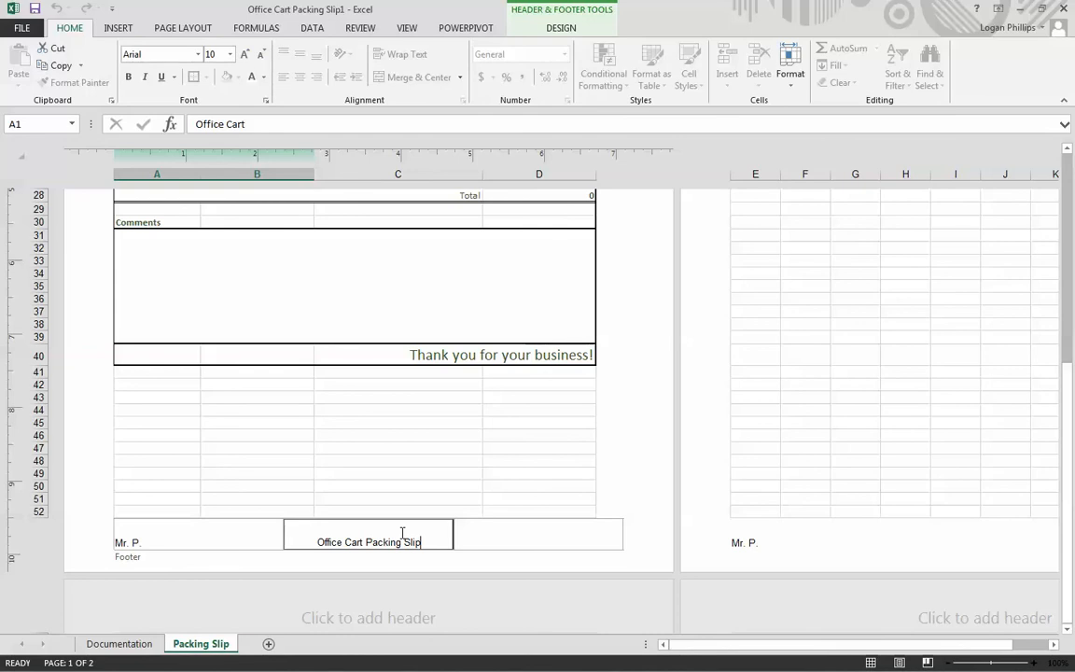
- Insert the current date element in the right footer section and leave footer editing
click(540, 530)
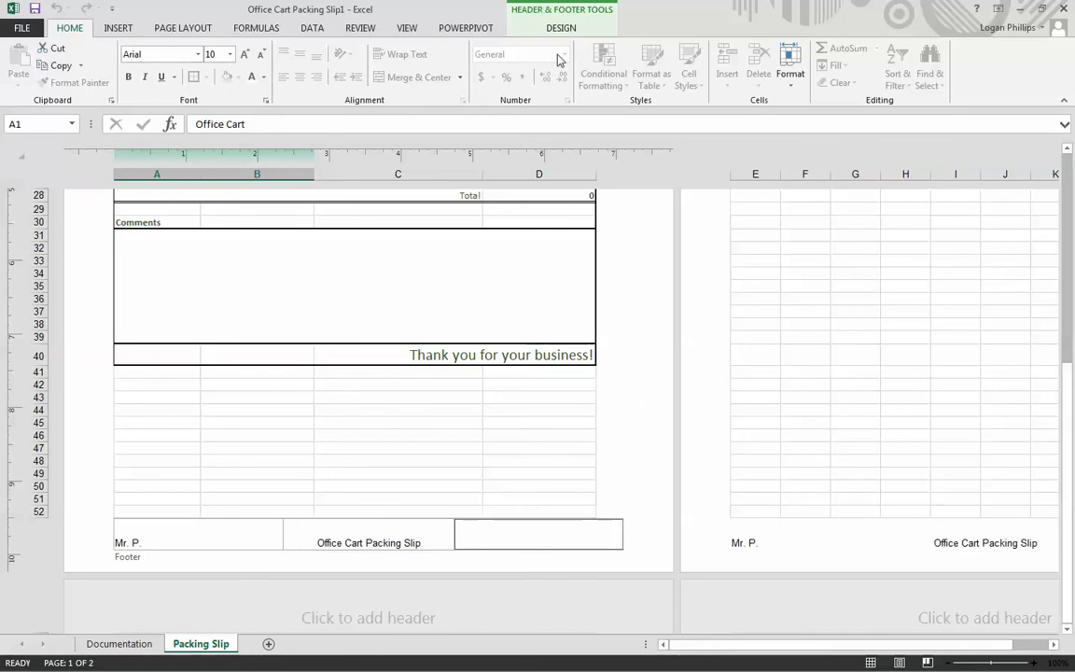
click(578, 10)
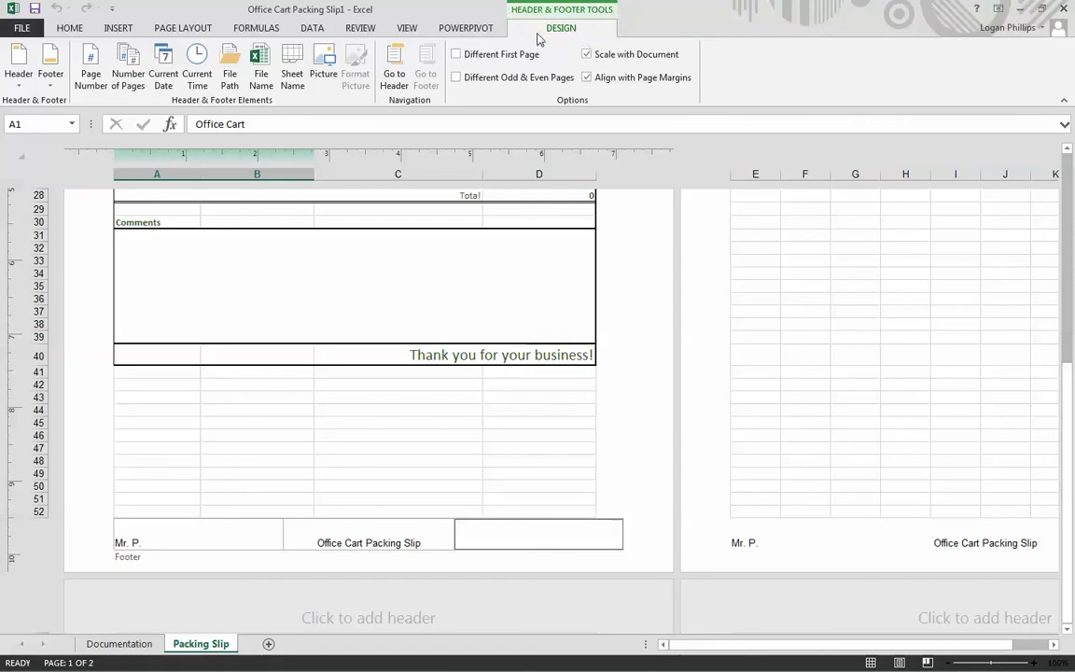
click(163, 74)
click(181, 31)
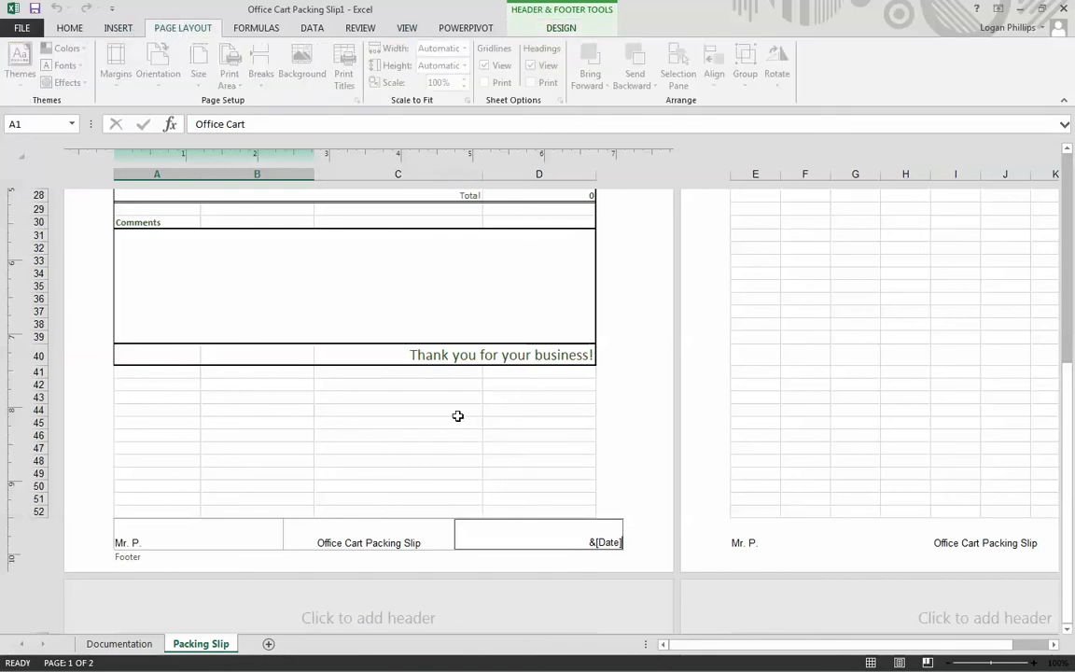
click(457, 449)
double_click(498, 424)
- Review the Packing Slip page from footer to heading and return the sheet to Normal view
scroll(340, 445, up, 10)
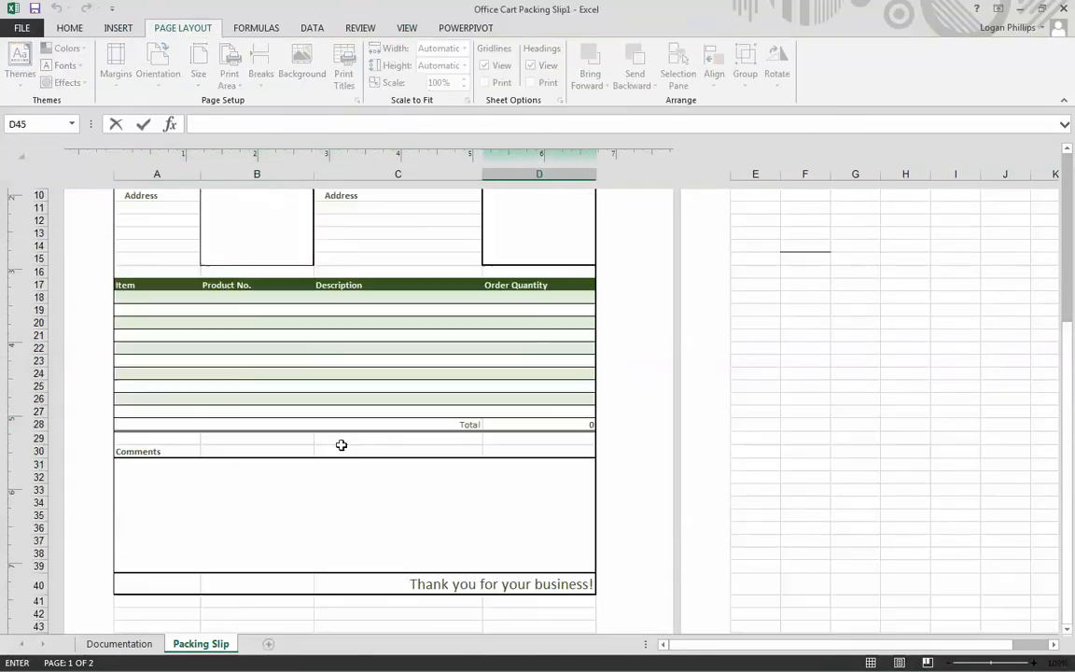
scroll(338, 445, down, 15)
scroll(339, 423, up, 13)
scroll(341, 421, up, 3)
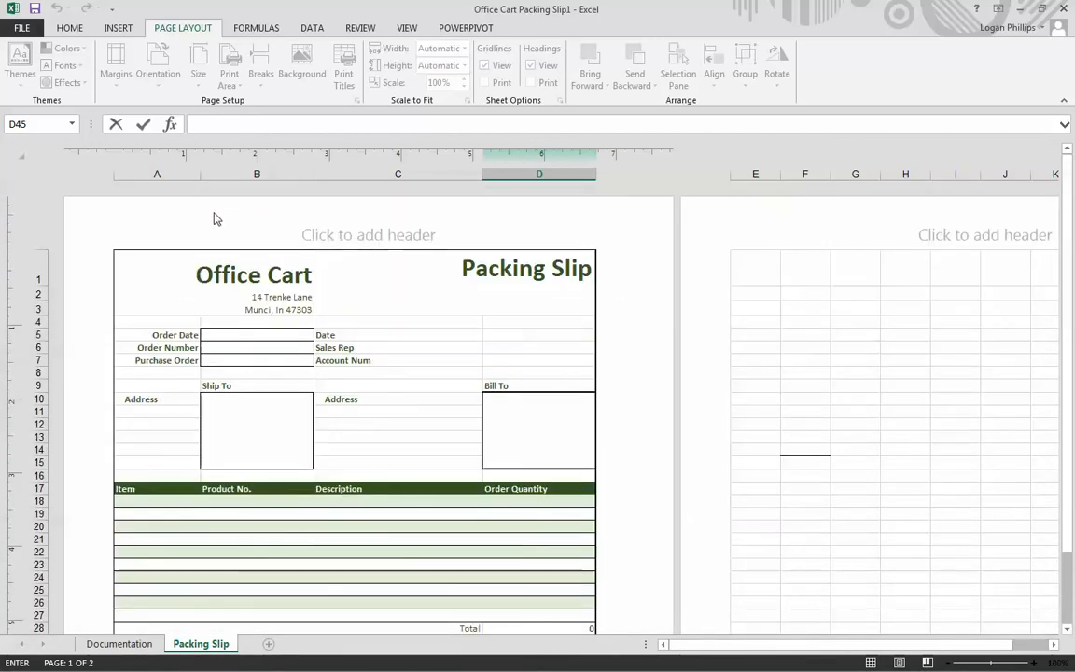
click(434, 339)
click(449, 401)
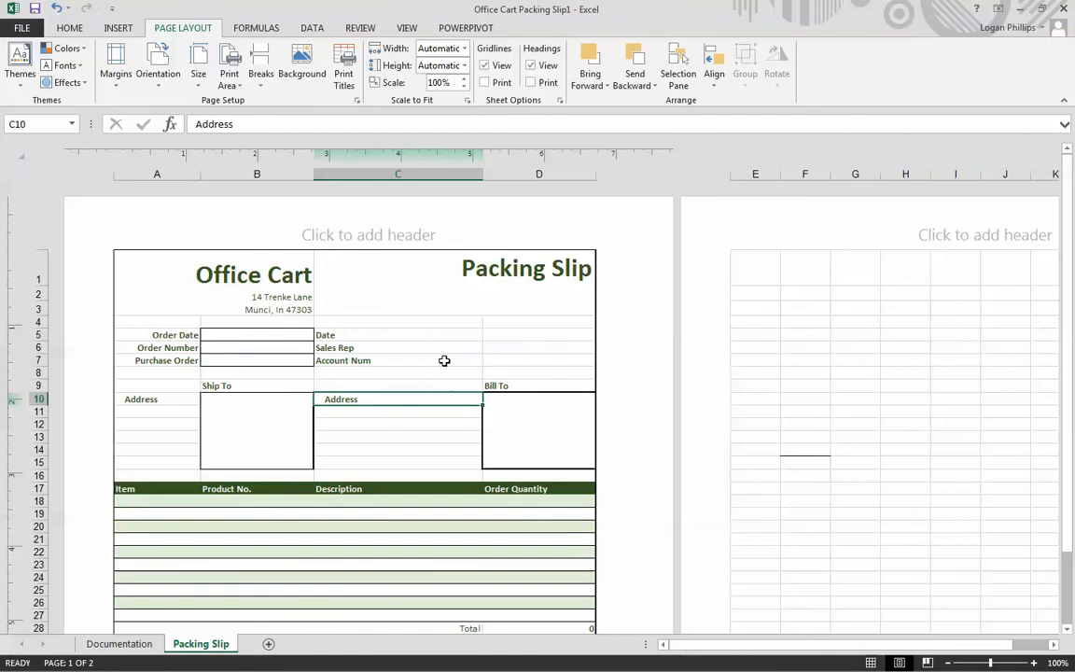
click(485, 280)
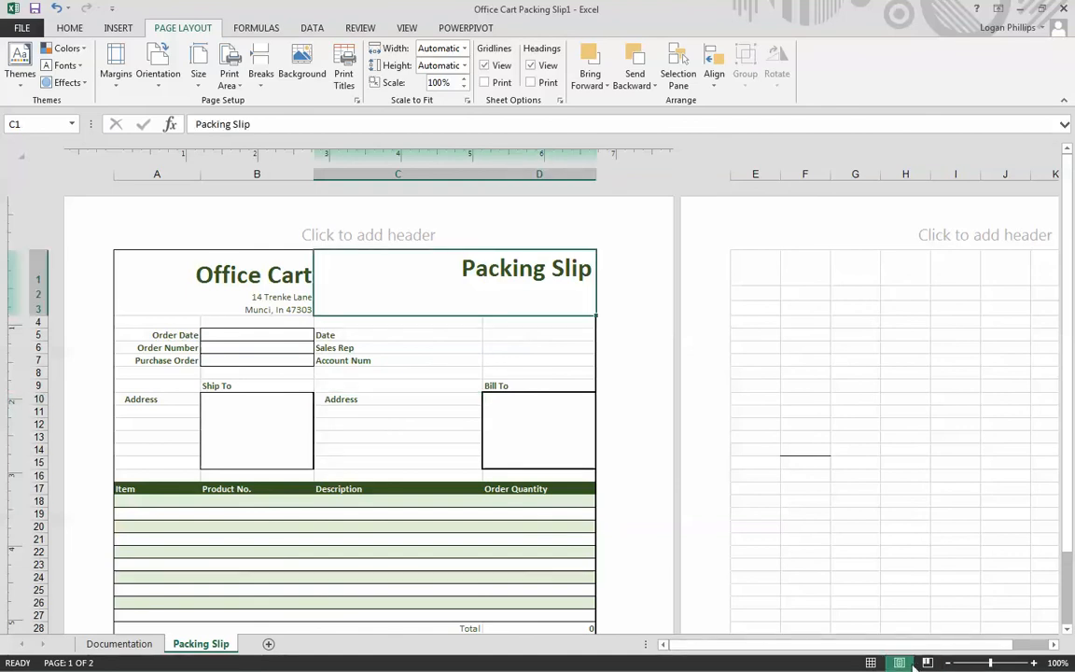
click(870, 662)
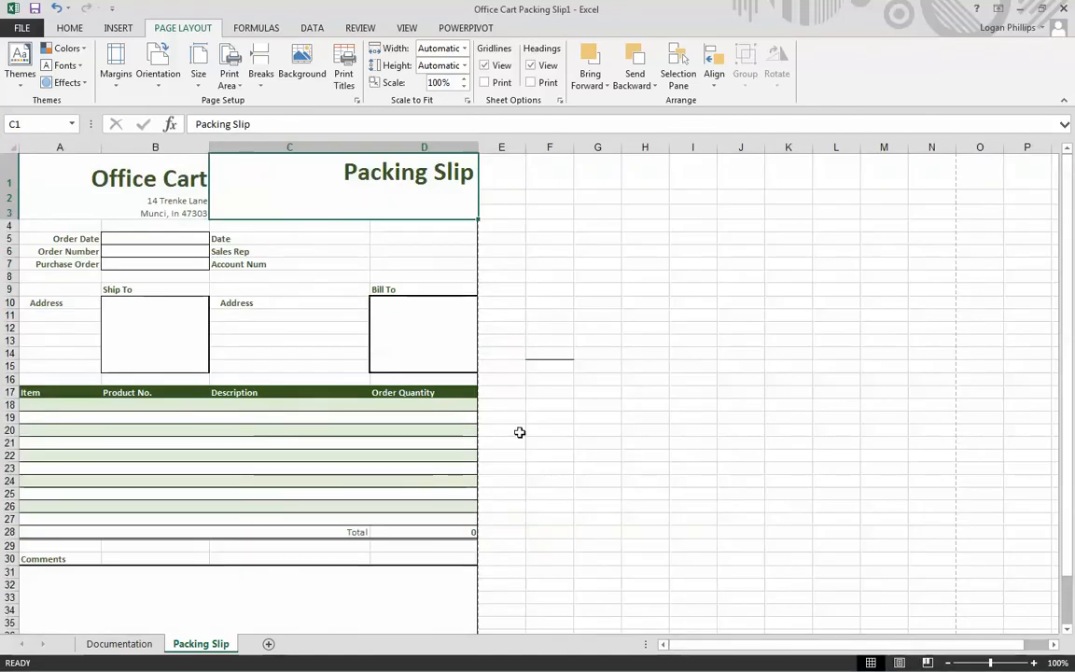
click(519, 432)
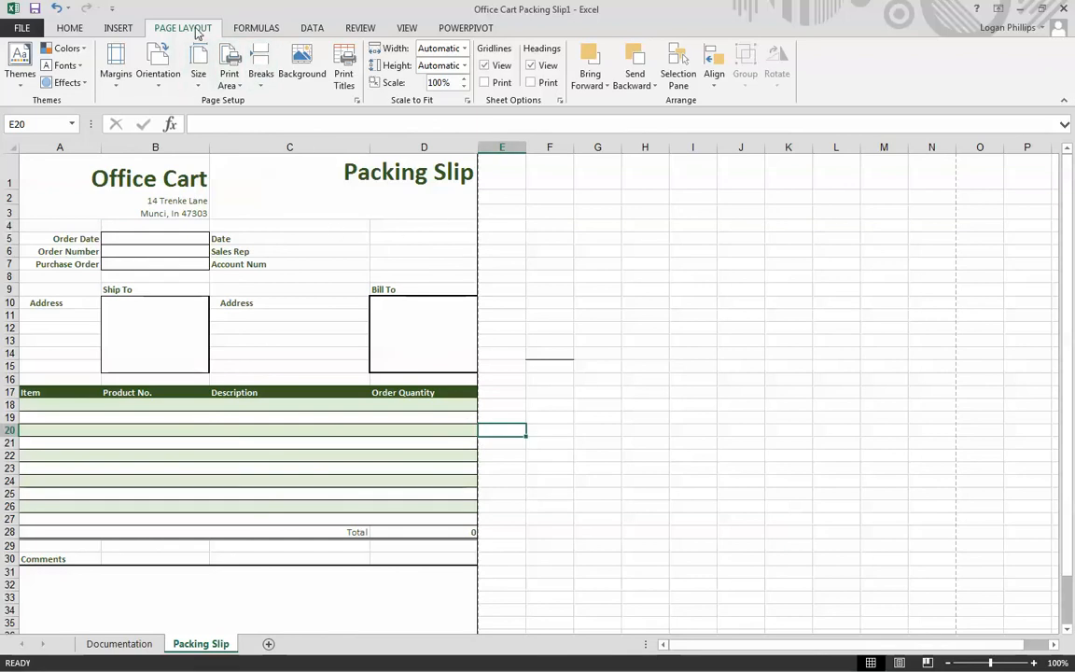
click(200, 82)
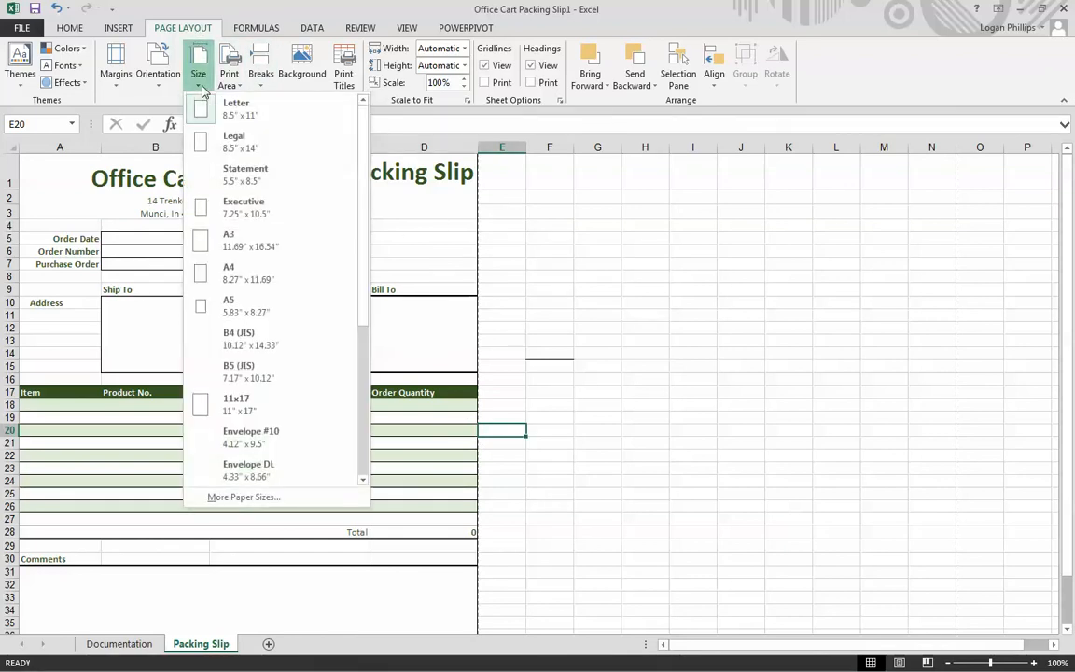
click(201, 86)
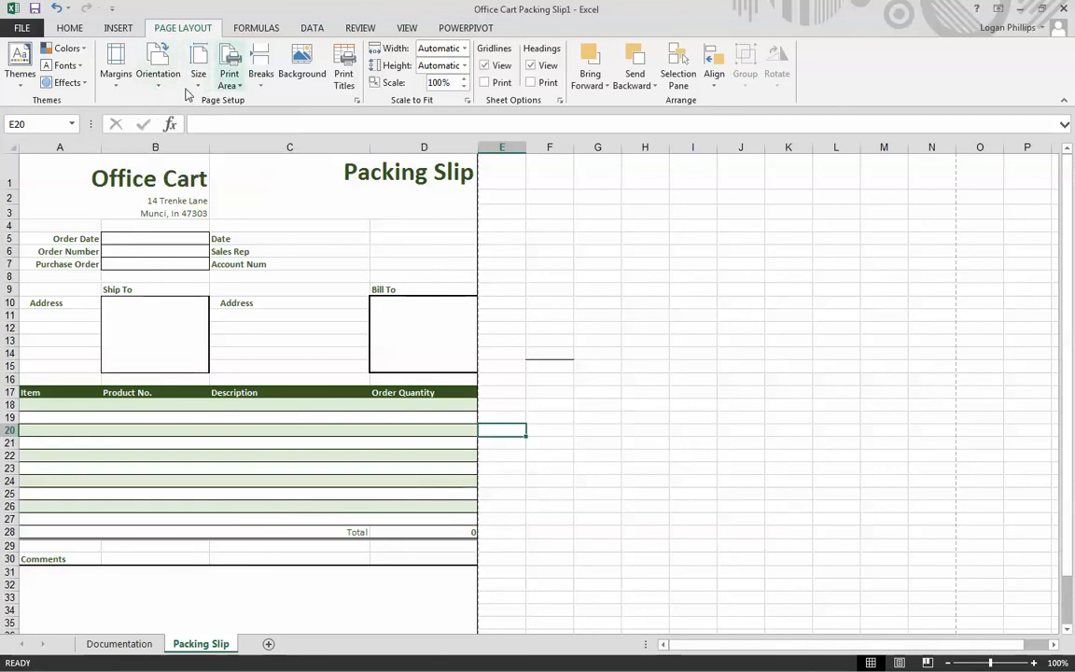
- Check the Packing Slip's margin presets and review the sheet in Page Layout view, returning it to Normal view
click(112, 82)
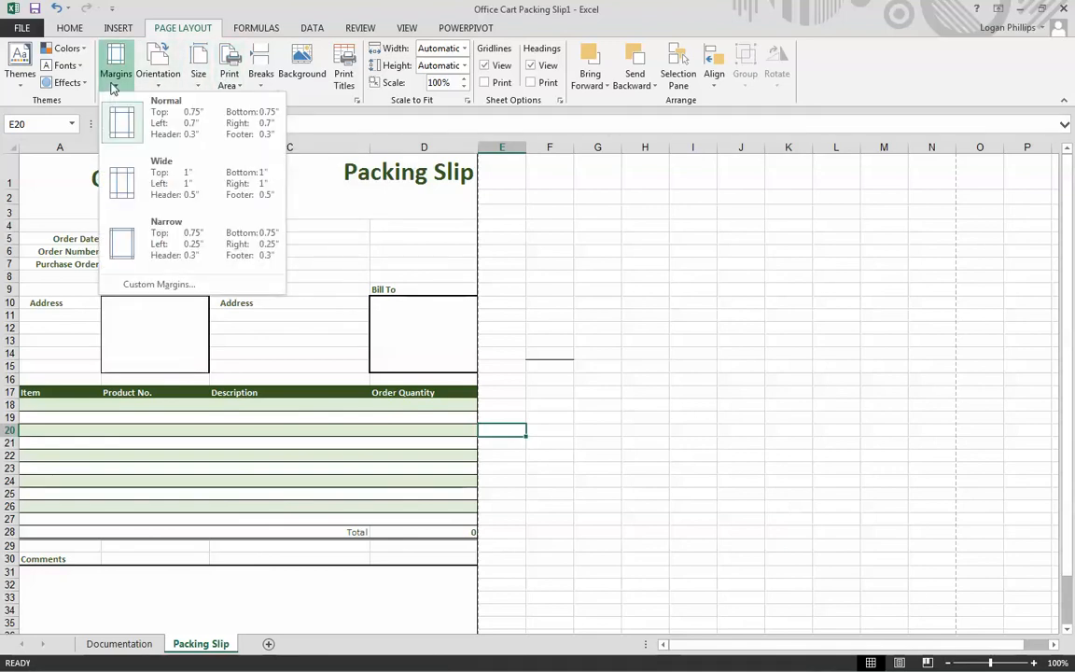
click(112, 82)
click(663, 304)
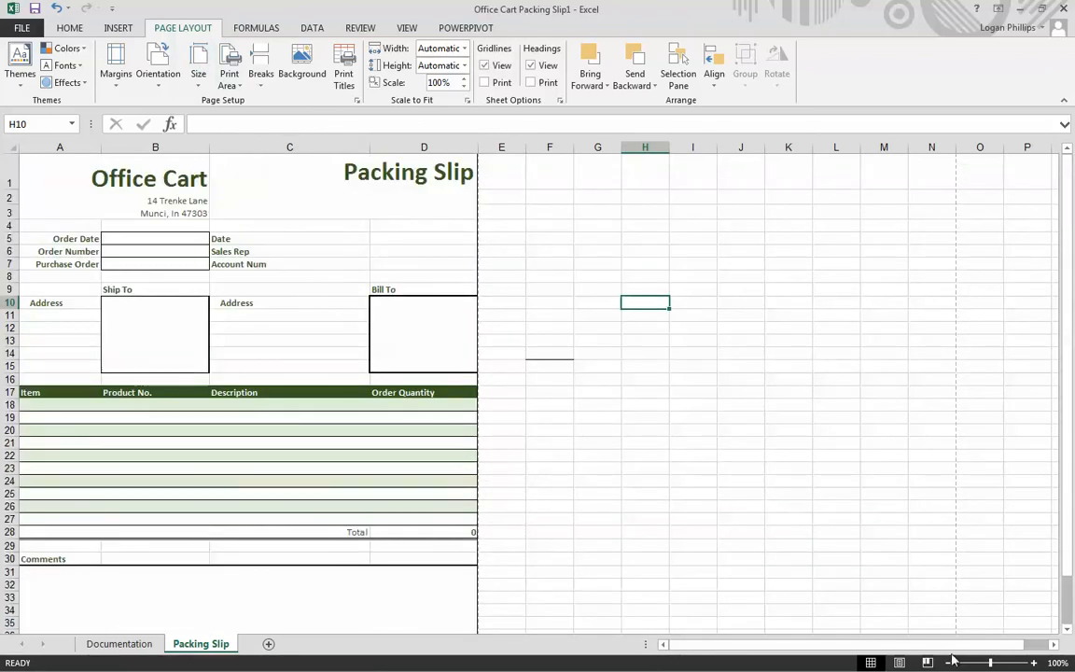
click(900, 662)
scroll(657, 427, down, 7)
scroll(656, 422, up, 4)
scroll(657, 421, up, 4)
click(871, 662)
- Set the Packing Slip's page scaling to fit 1 page wide by 1 page tall
click(468, 102)
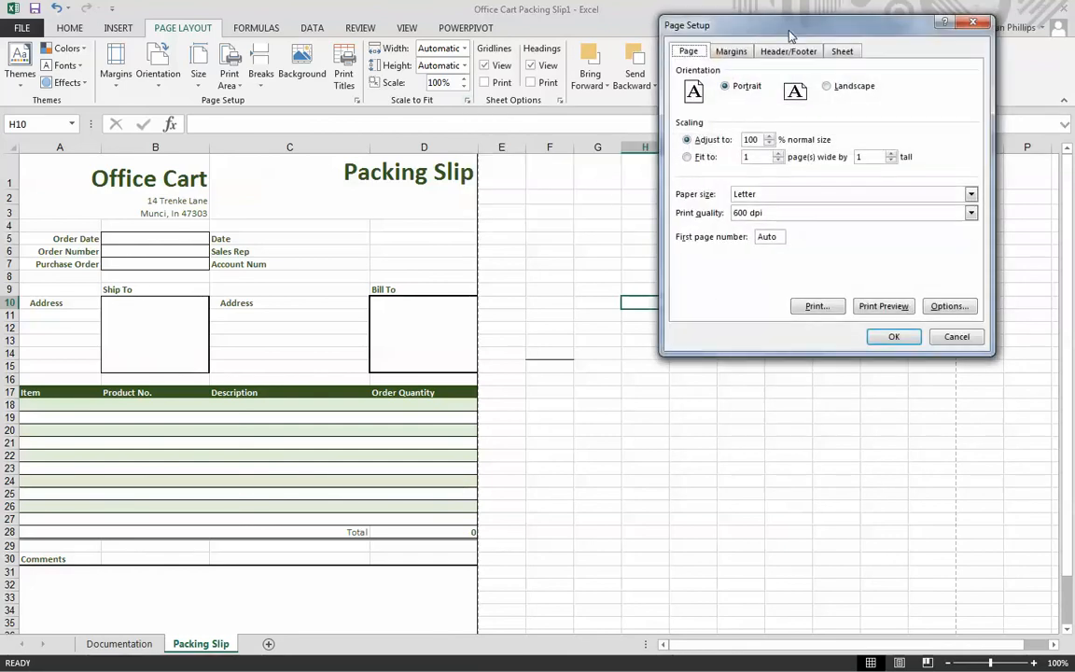
drag(705, 25, 698, 100)
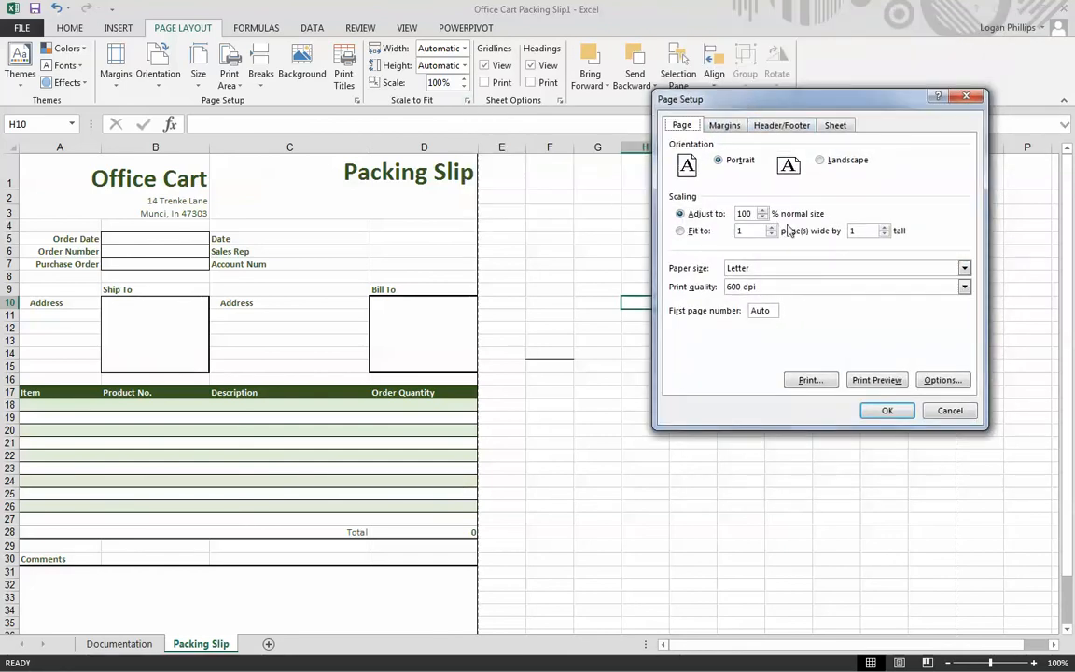
click(699, 230)
click(887, 411)
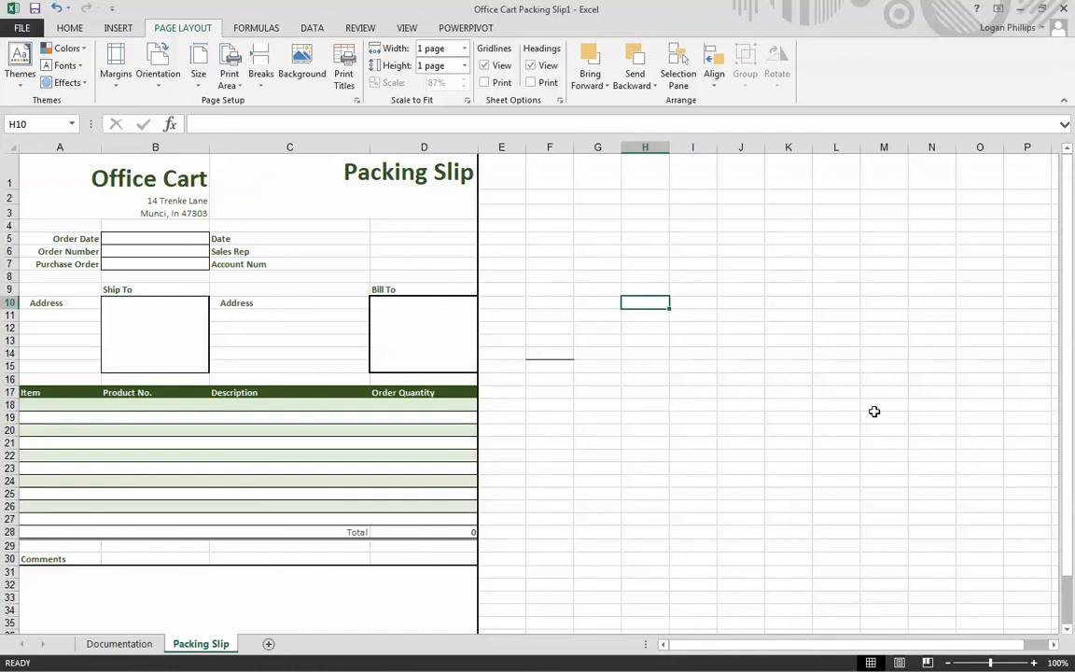
click(605, 470)
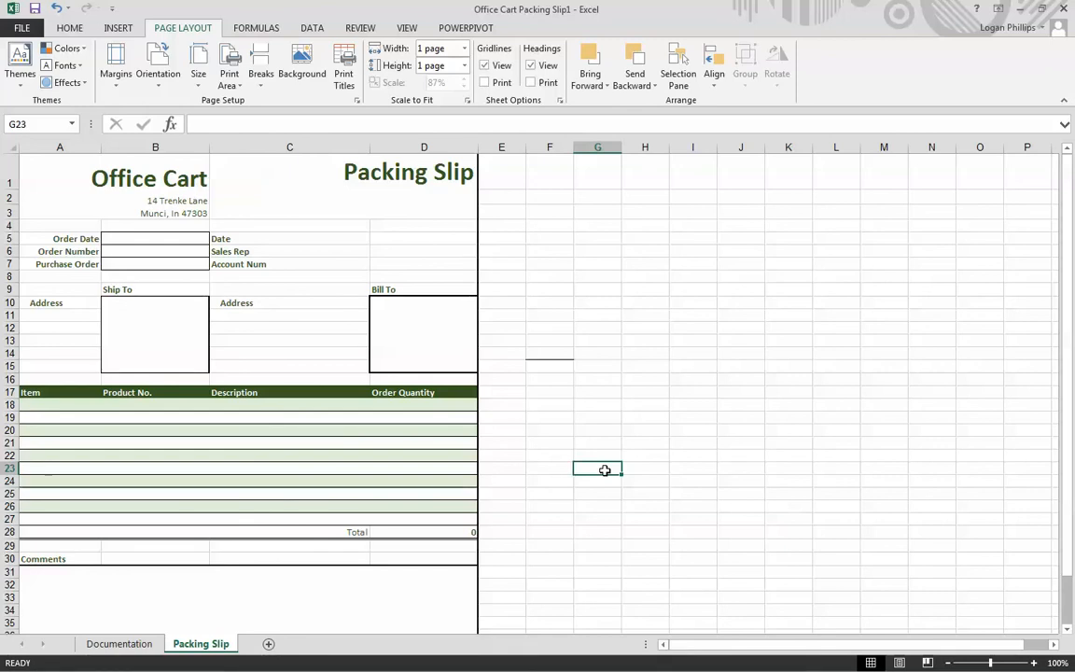
click(611, 494)
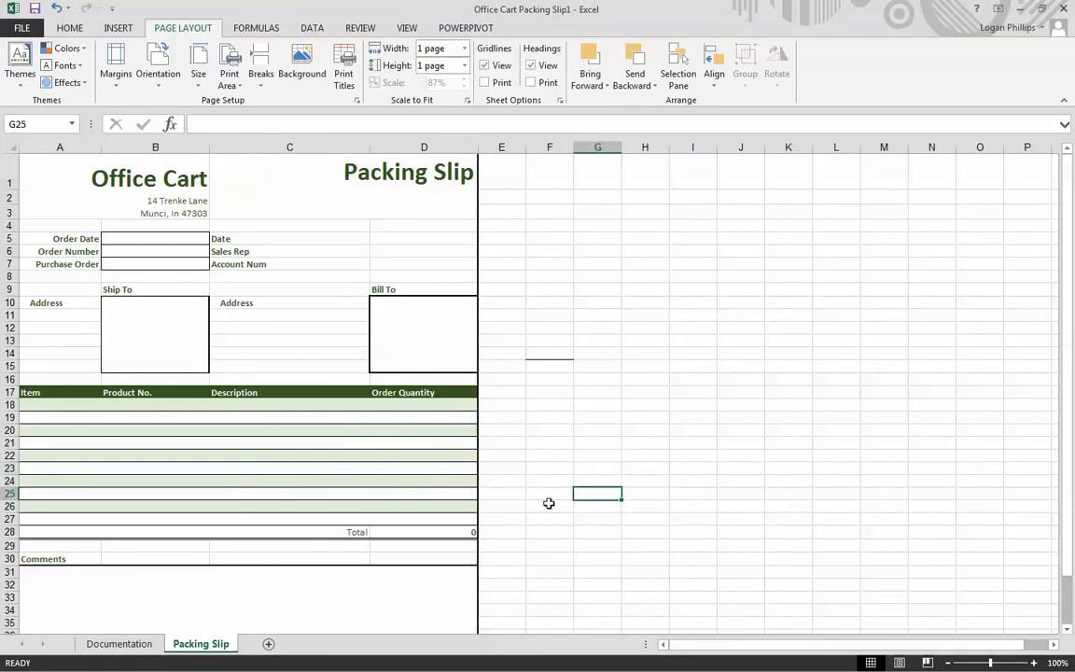
- Enter June 9 2016 as the Order Date in cell B5
scroll(560, 499, down, 1)
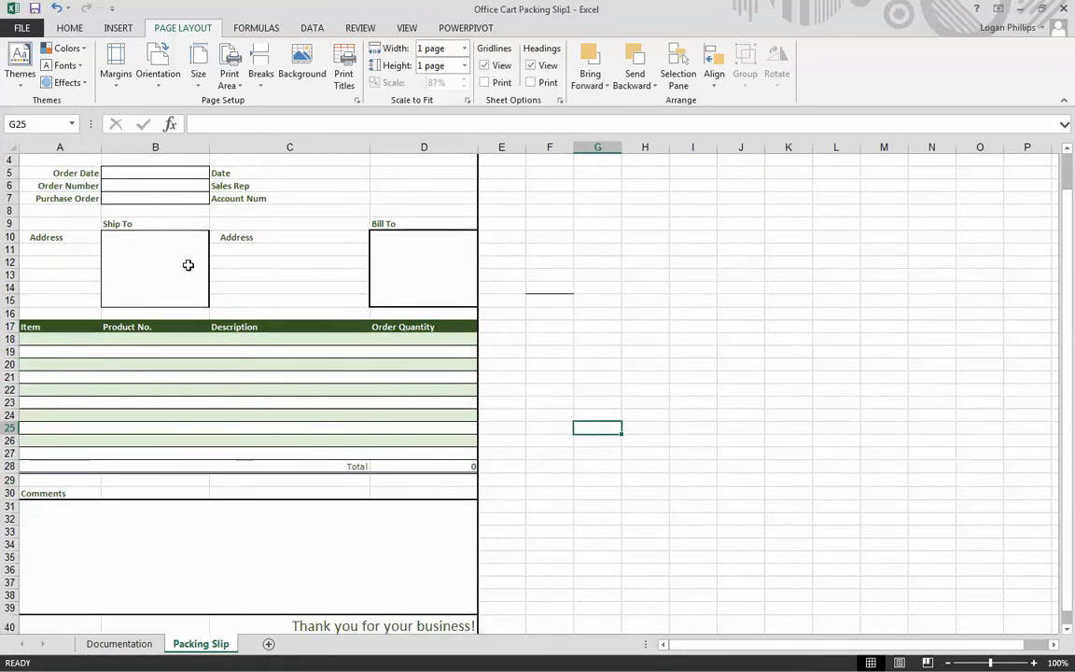
click(158, 172)
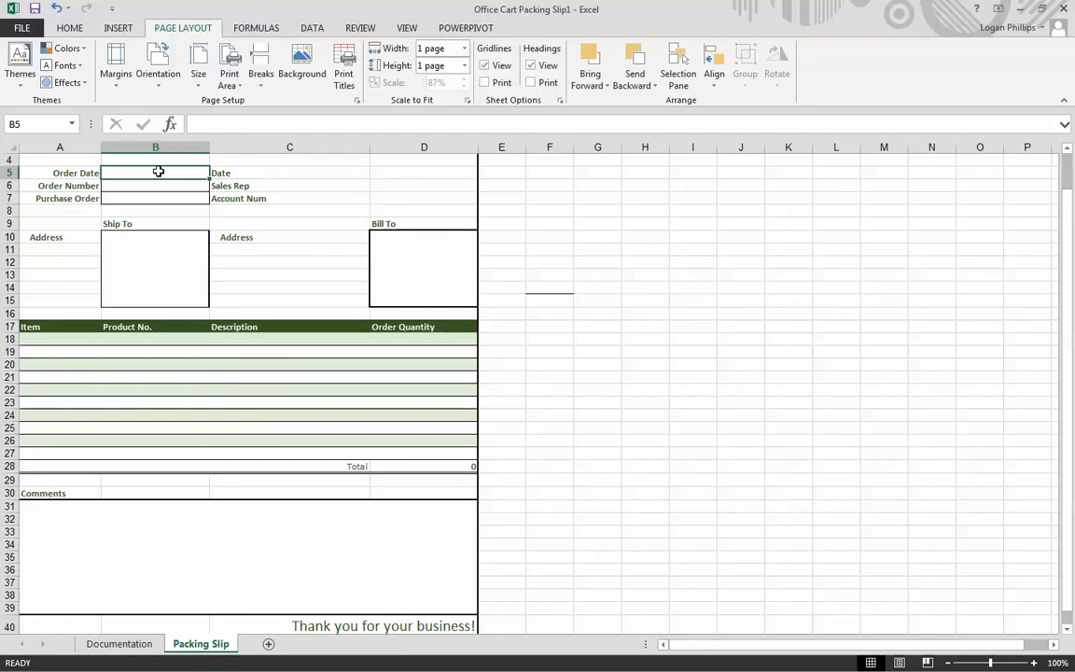
text(June 9 2016)
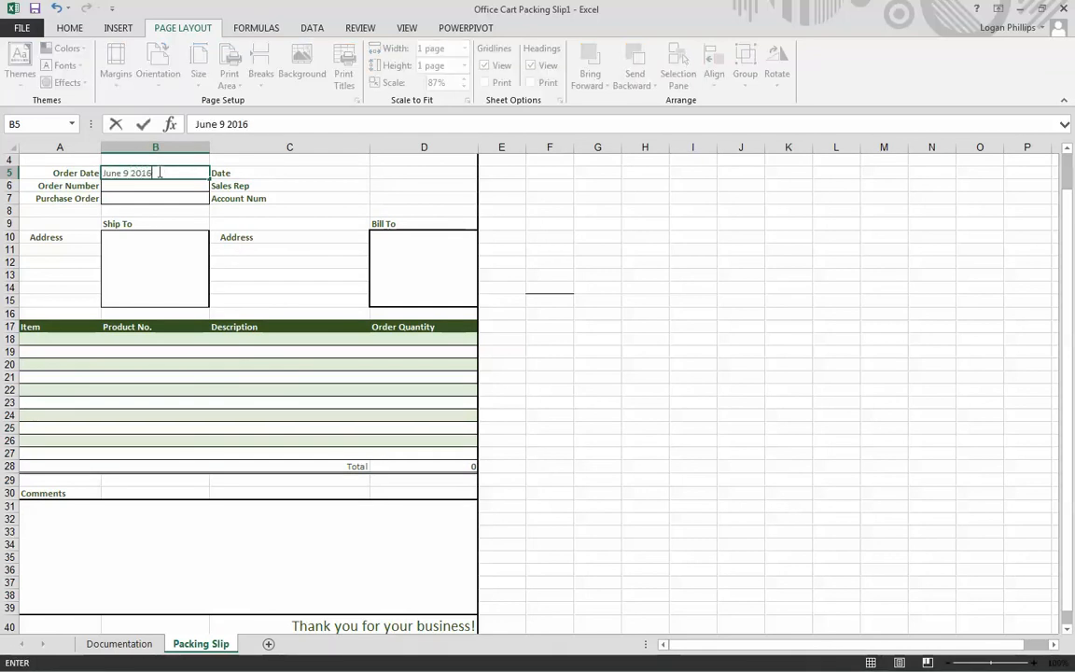
key(ctrl+Return)
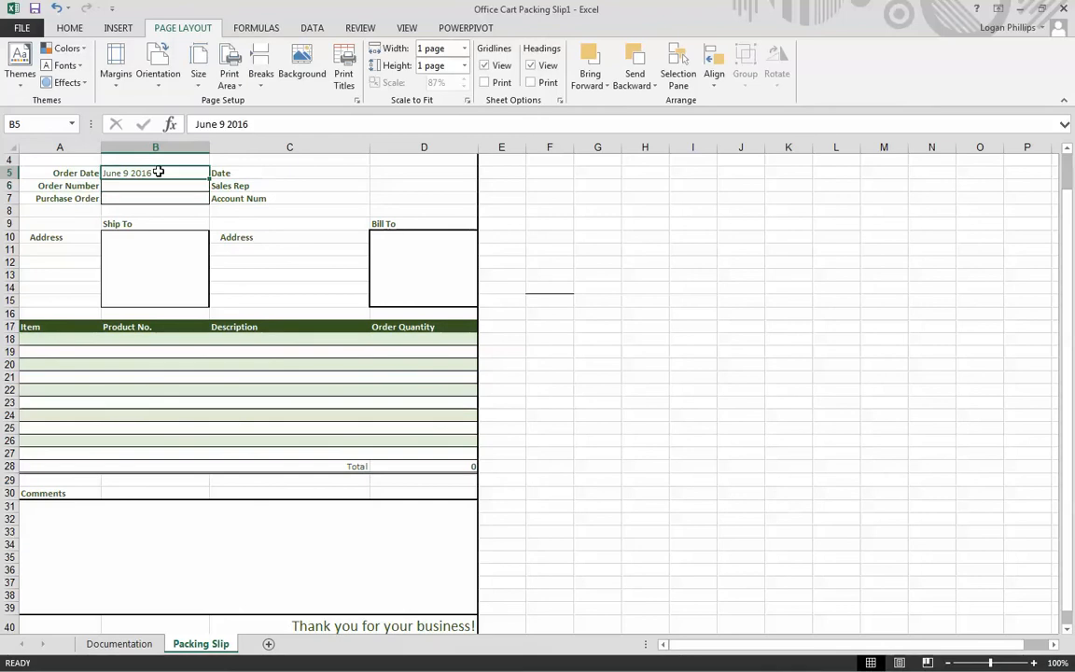
- Format the Order Date cell B5 with the long date type *Wednesday, March 14, 2012
click(70, 28)
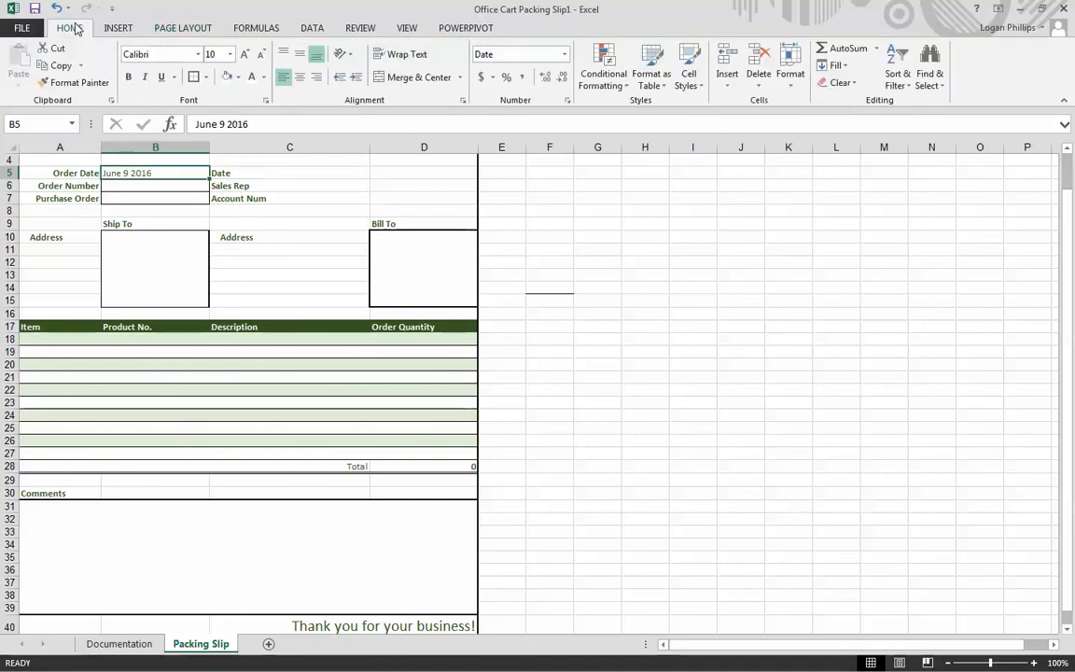
click(565, 54)
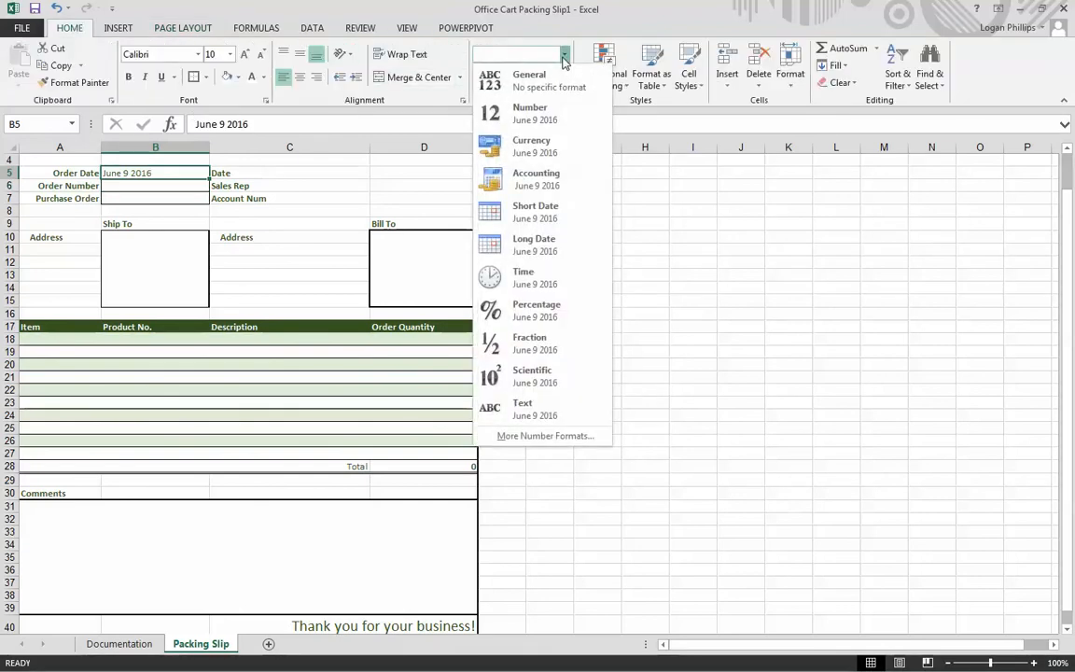
click(534, 243)
click(180, 184)
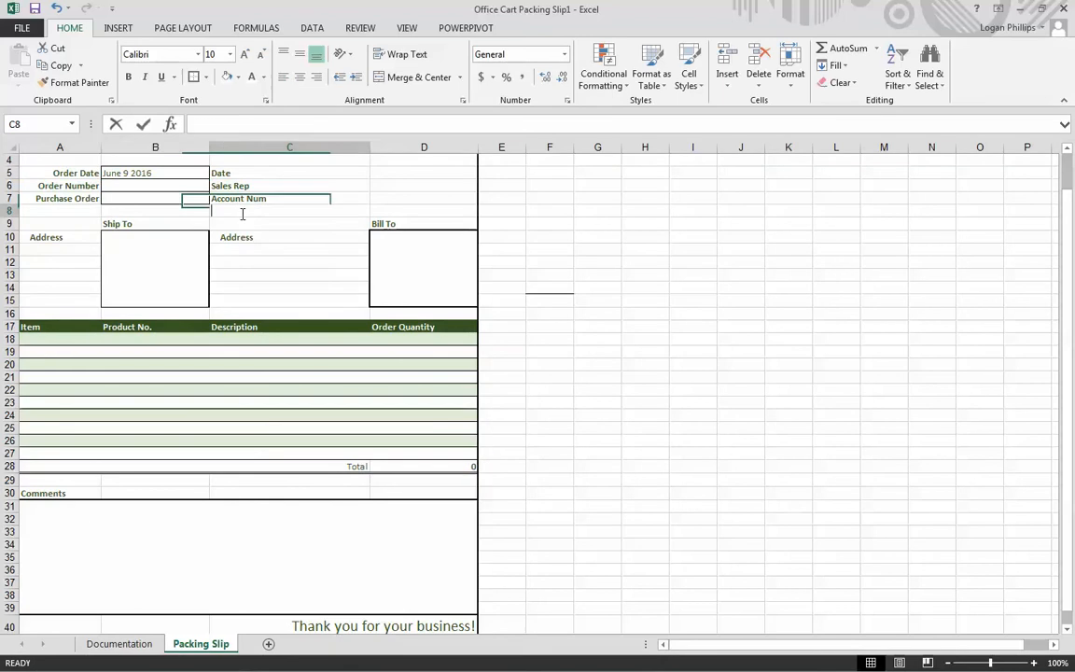
click(176, 173)
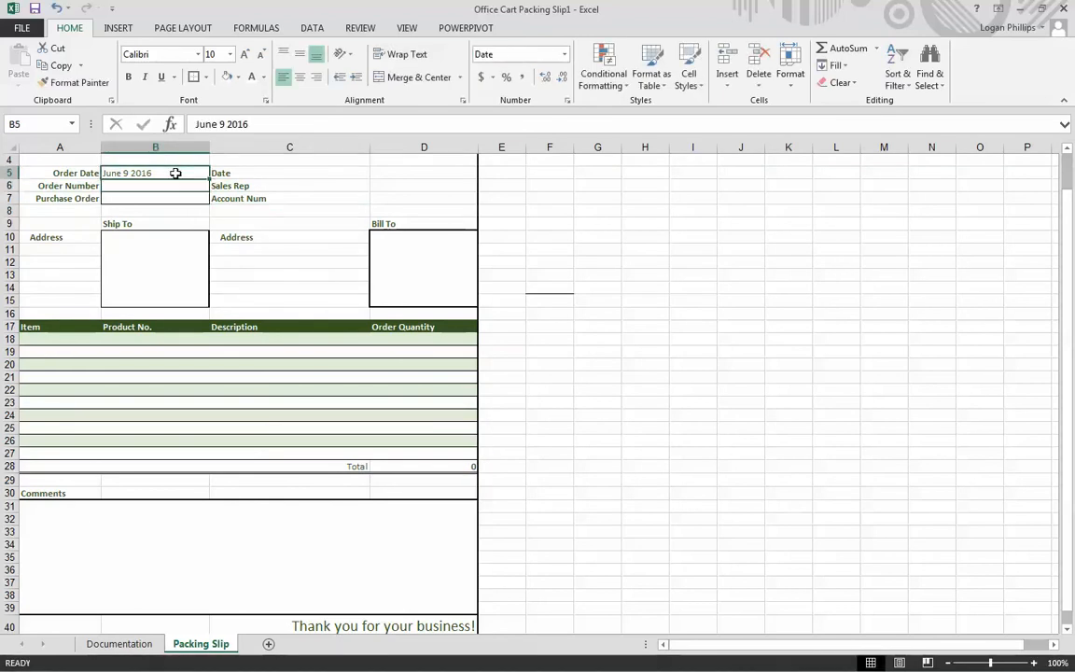
right_click(175, 174)
click(238, 409)
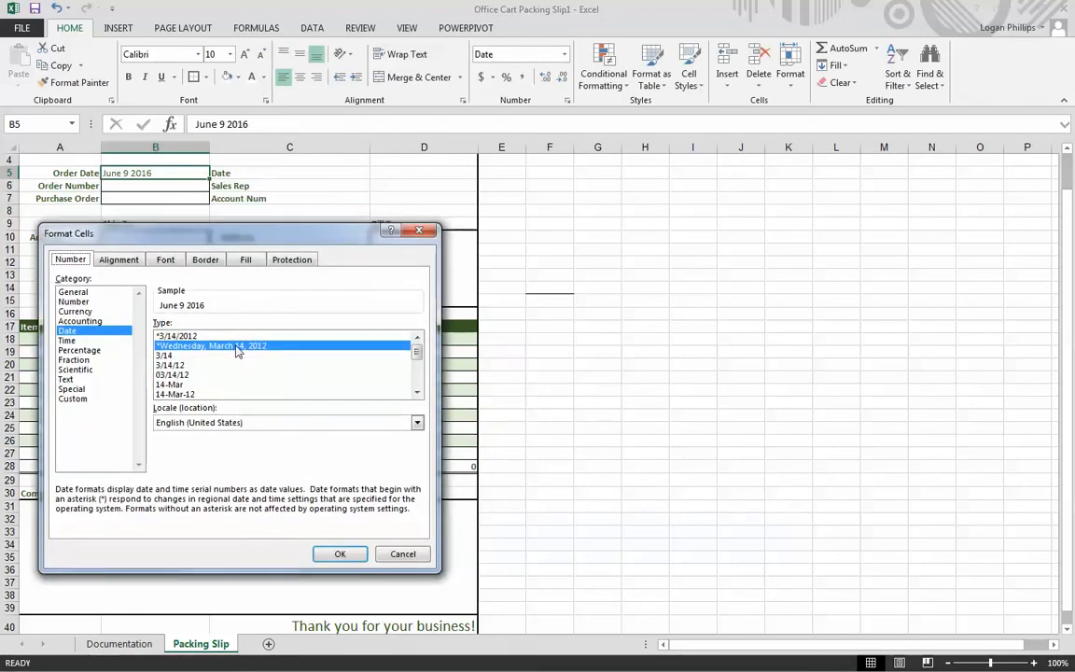
click(340, 554)
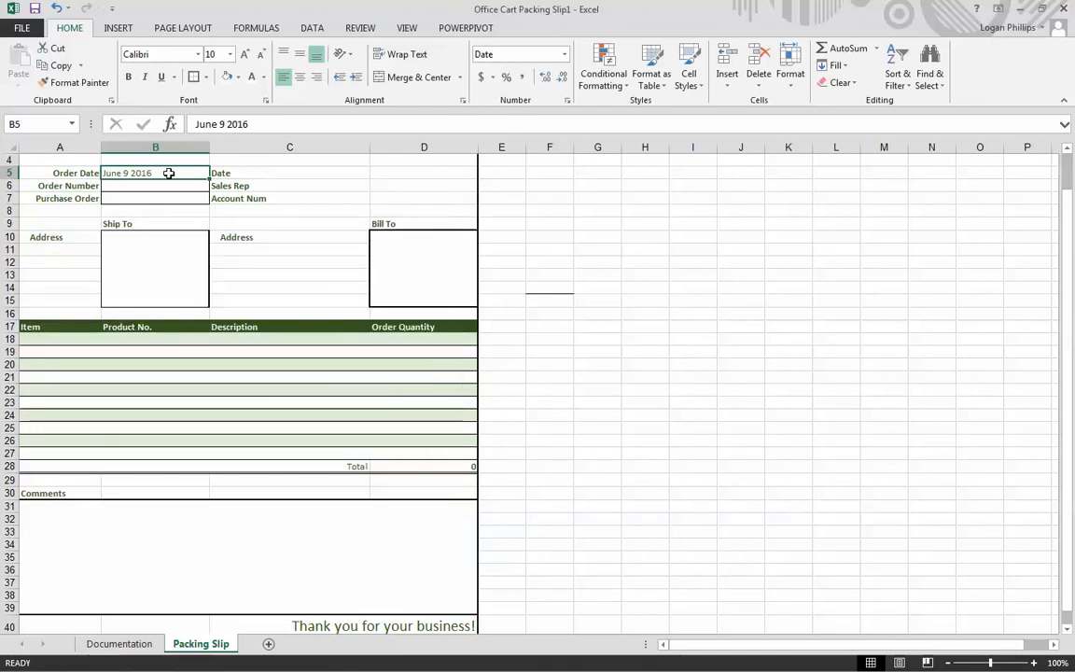
- Replace the Order Date in cell B5 with 05/09/2016
text(05)
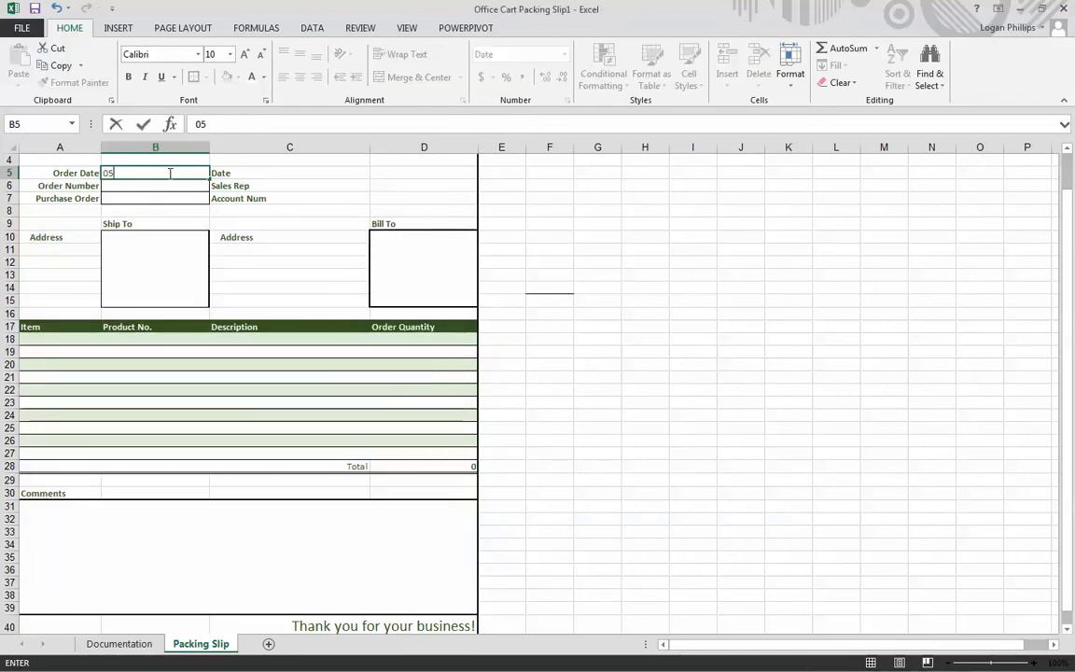
text(,09)
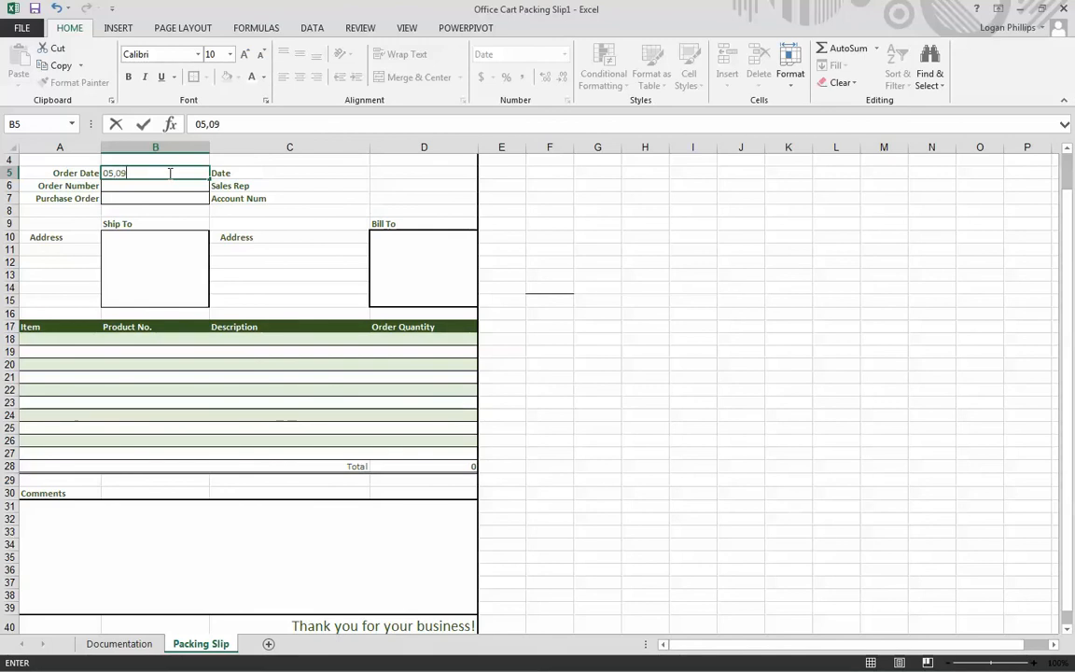
key(BackSpace)
key(BackSpace)
key(BackSpace)
key(BackSpace)
text(/09)
text(/2016)
key(Return)
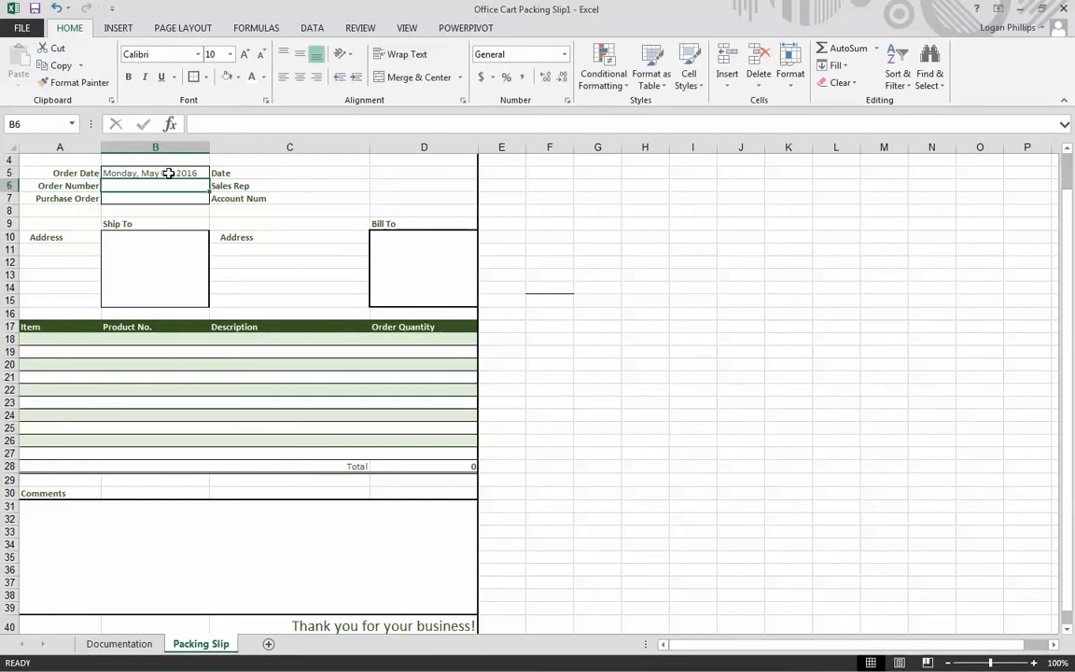
- Enter the order number in cell B6 and the purchase order number in cell B7
text(OC414-)
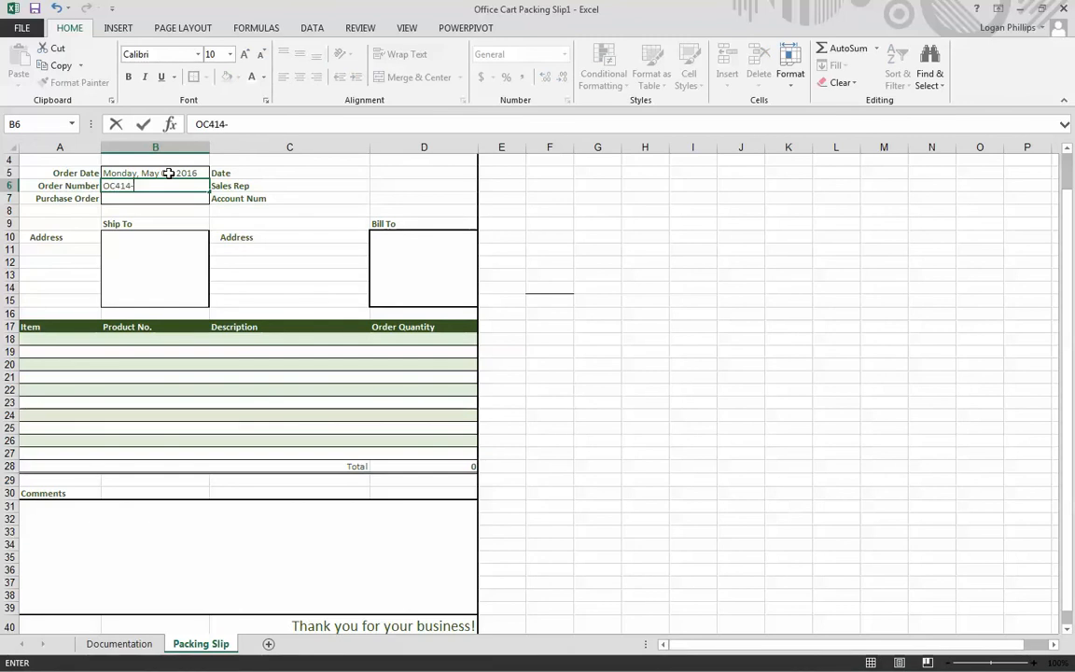
text(0608)
key(Return)
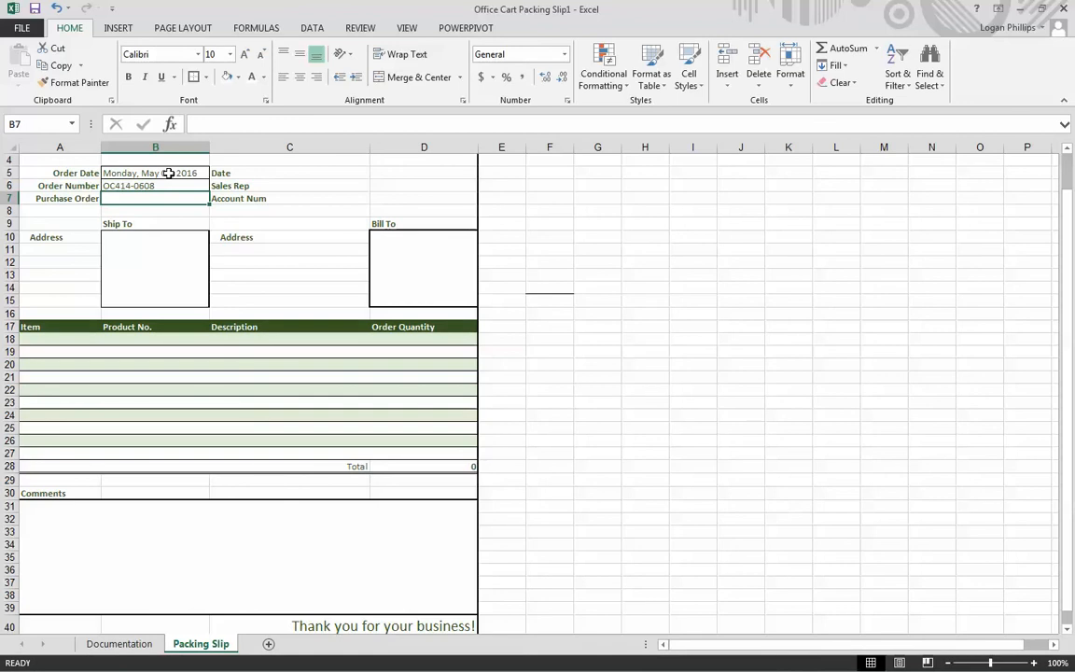
text(OC9)
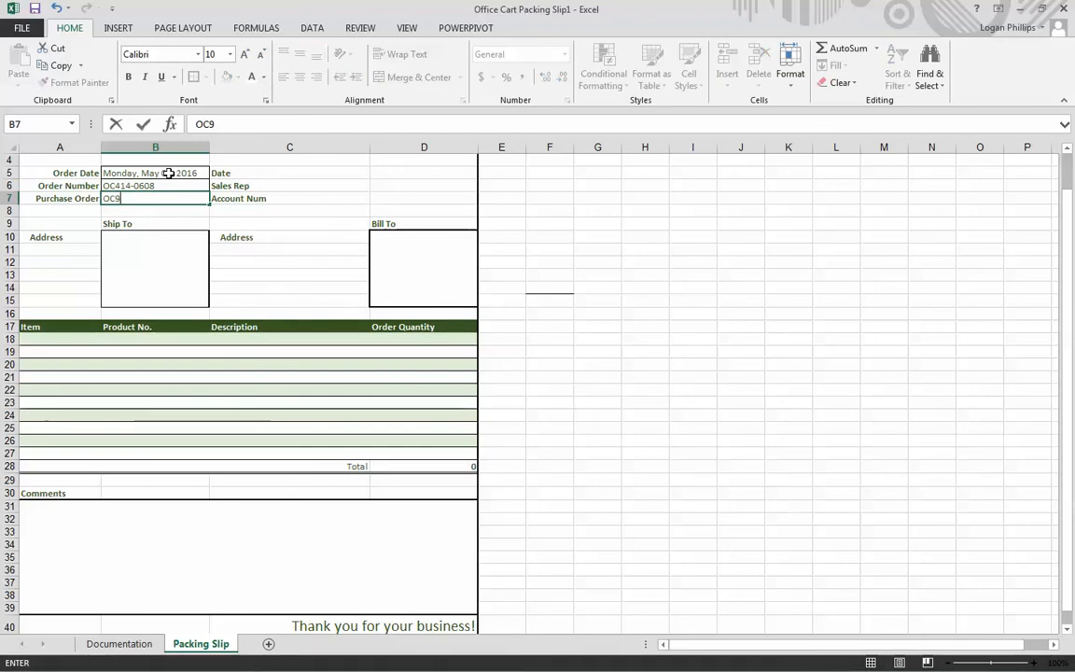
text(12-1418-3)
key(Return)
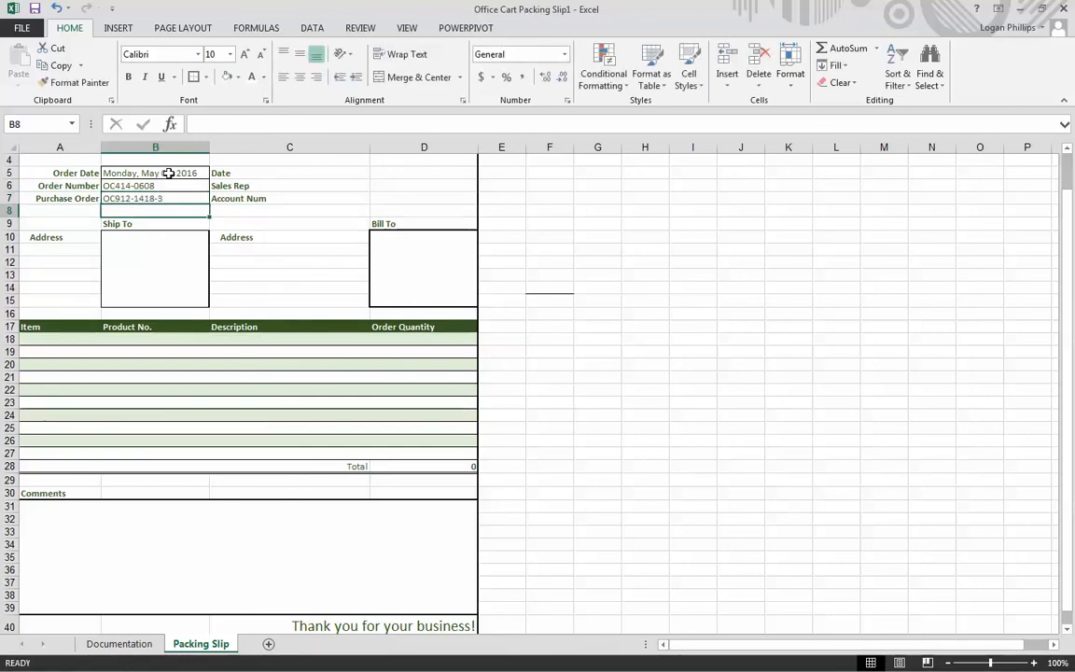
- Enter the c/o recipient's full name in the Ship To address box, with Unger and Associates on a second line
key(Down)
key(Down)
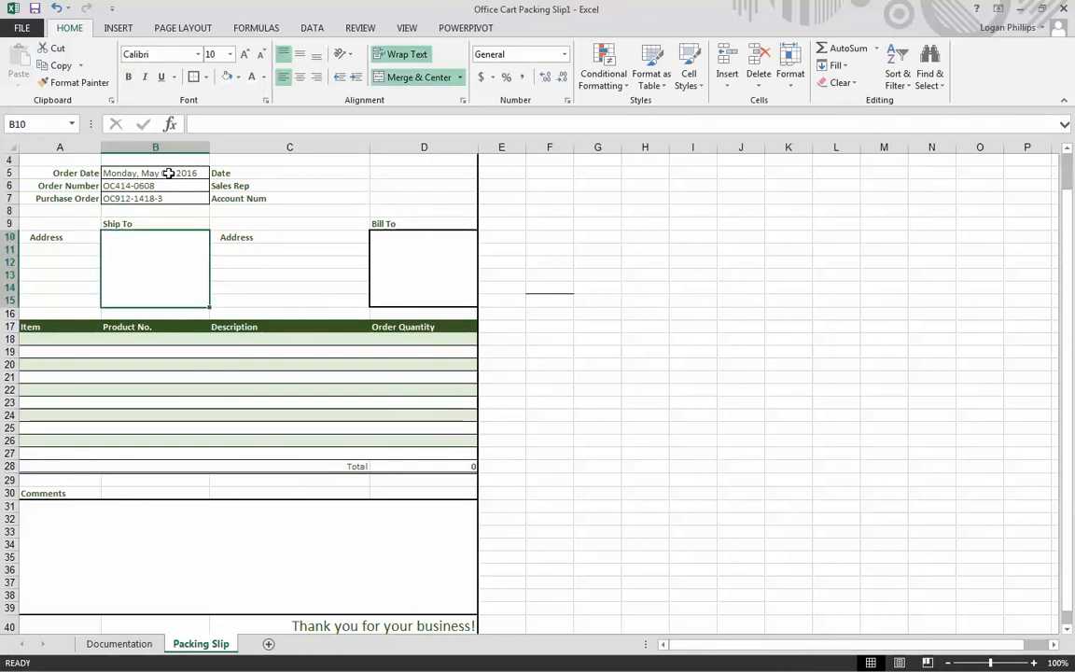
text(c/o)
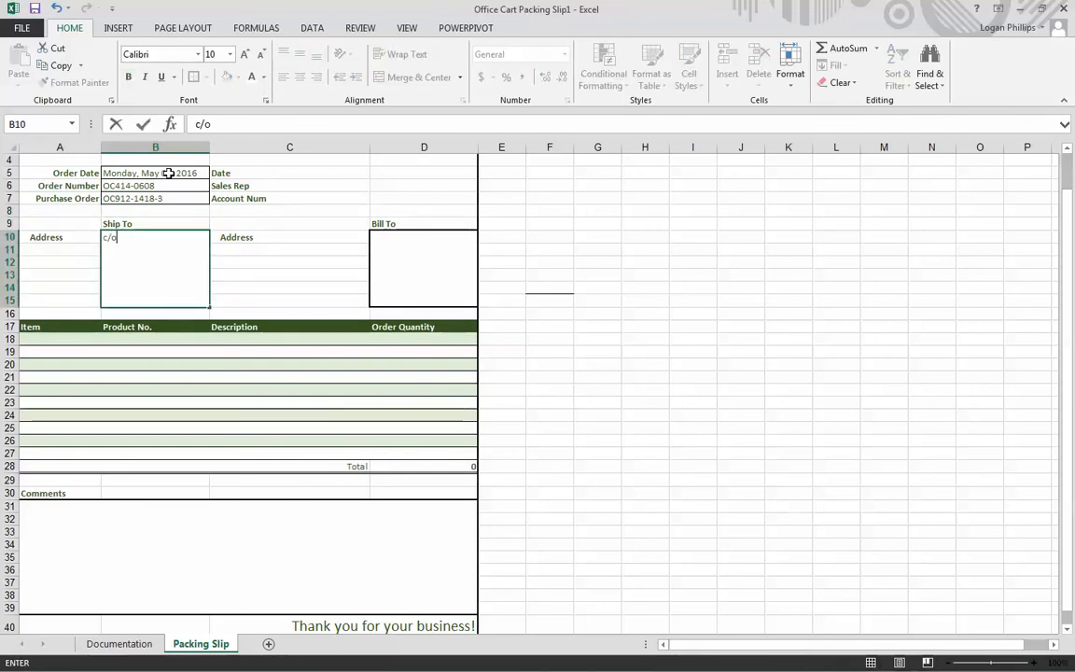
text( Kevin )
text(Davisdo)
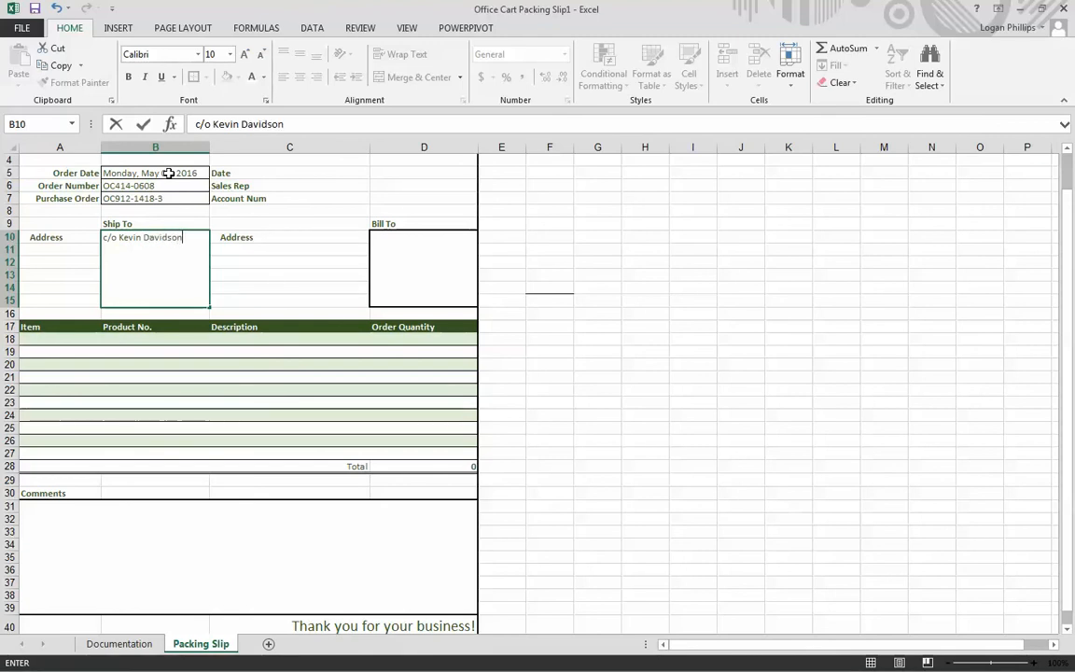
text(n)
key(alt+Return)
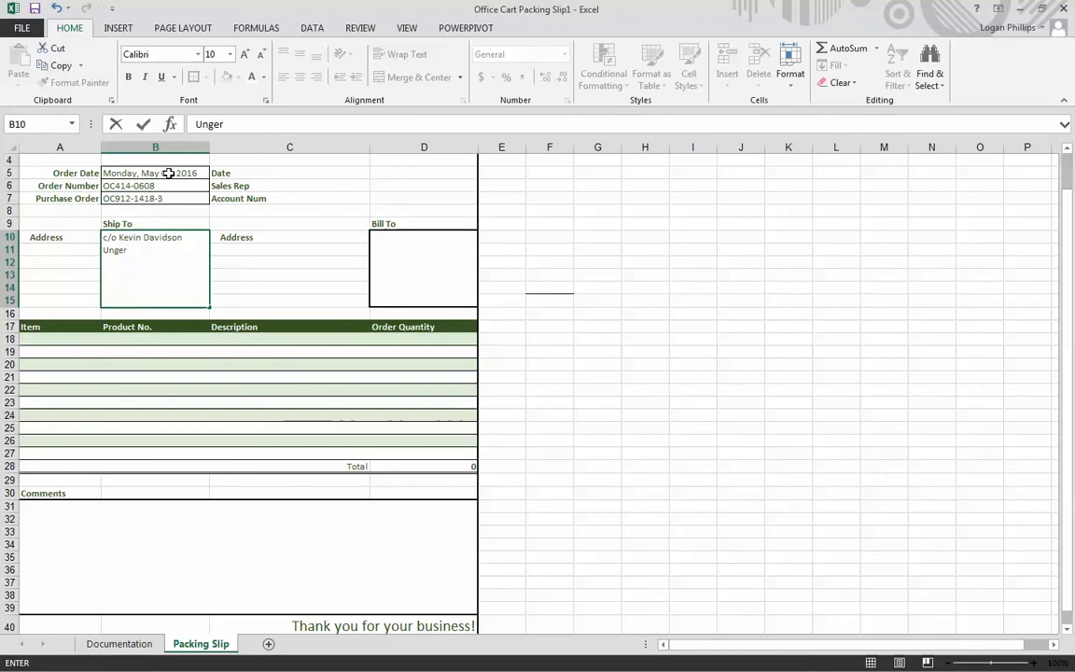
text(Unger and Associates)
key(Return)
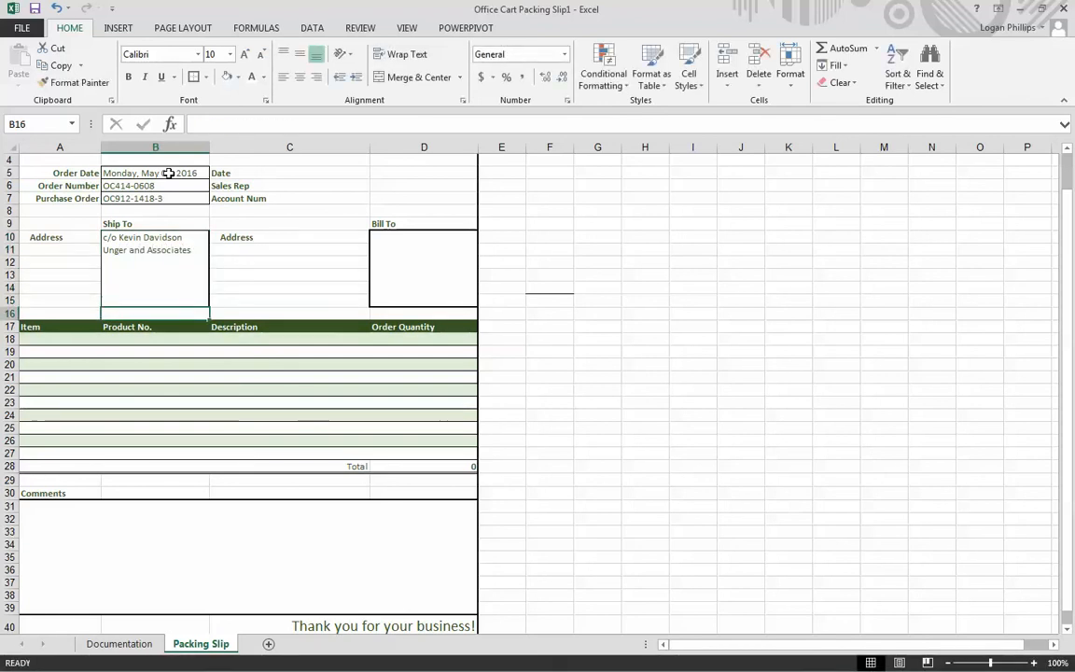
- Add the recipient's street address and the city, state and ZIP code as two more lines in the Ship To box
key(Up)
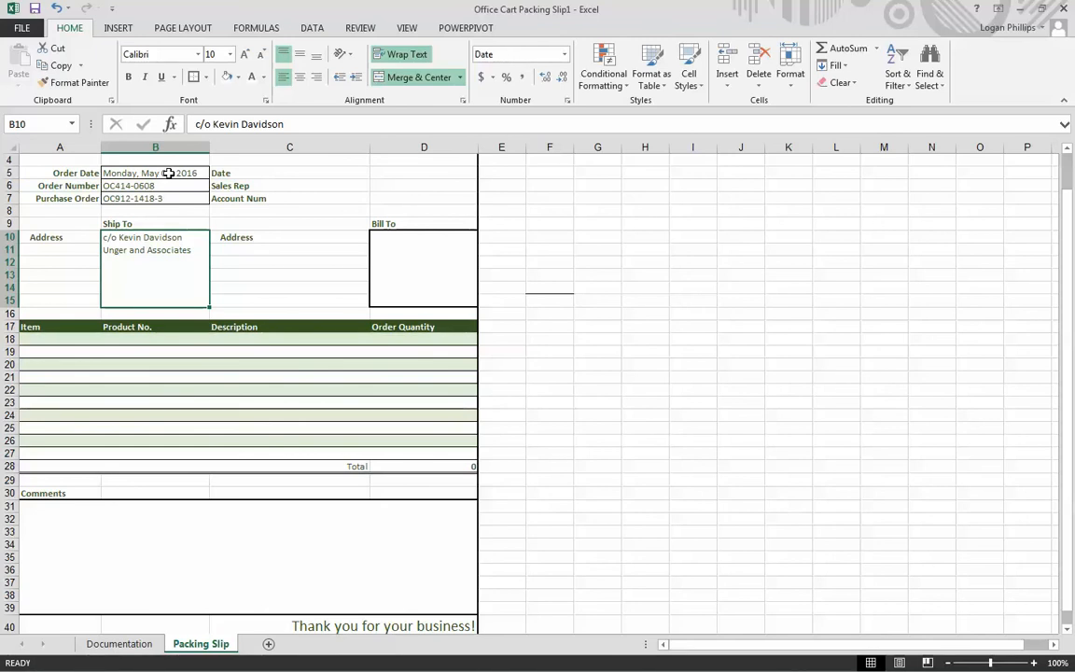
double_click(203, 250)
key(alt+Return)
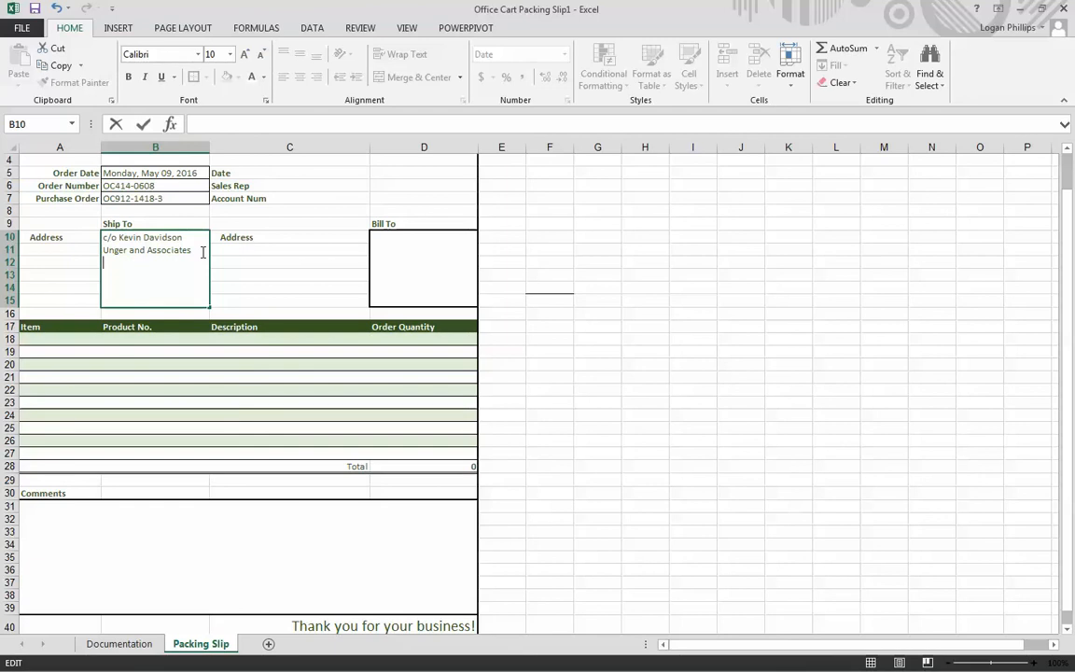
text(550 Commerce D)
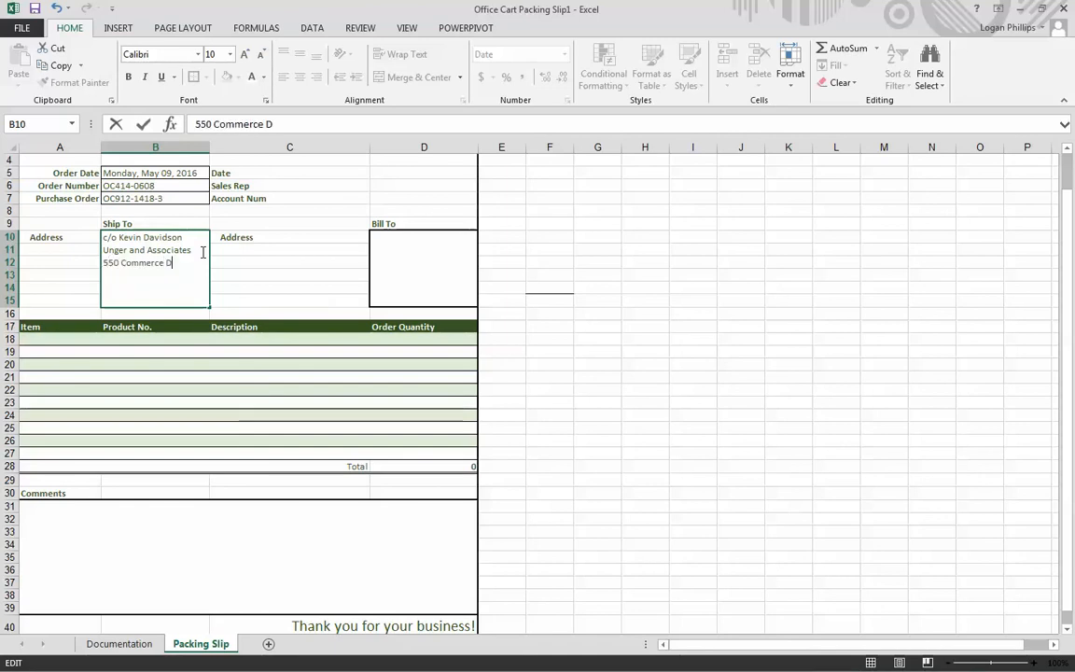
text(rive)
key(alt+Return)
text(Jeffe)
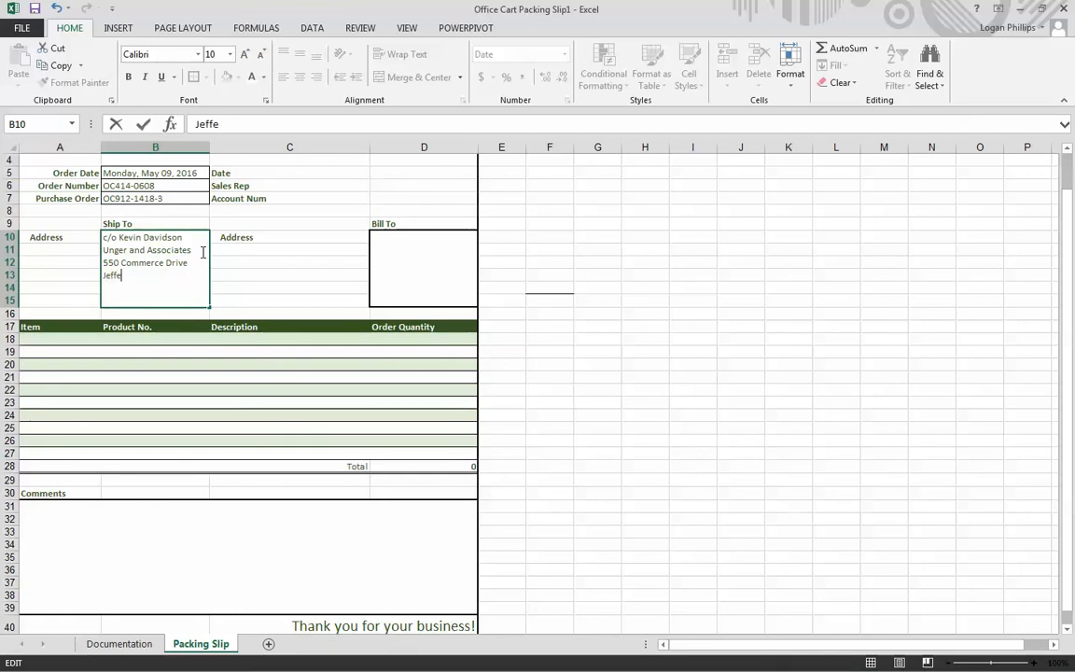
text(rson City, MO)
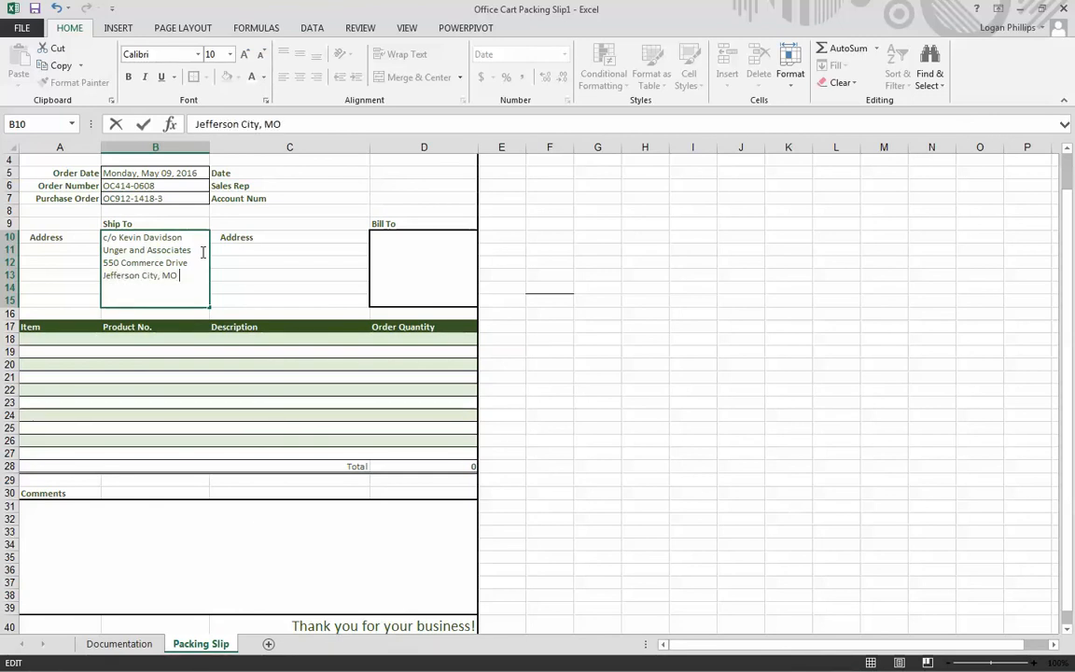
text( 65101)
click(426, 279)
scroll(425, 279, up, 1)
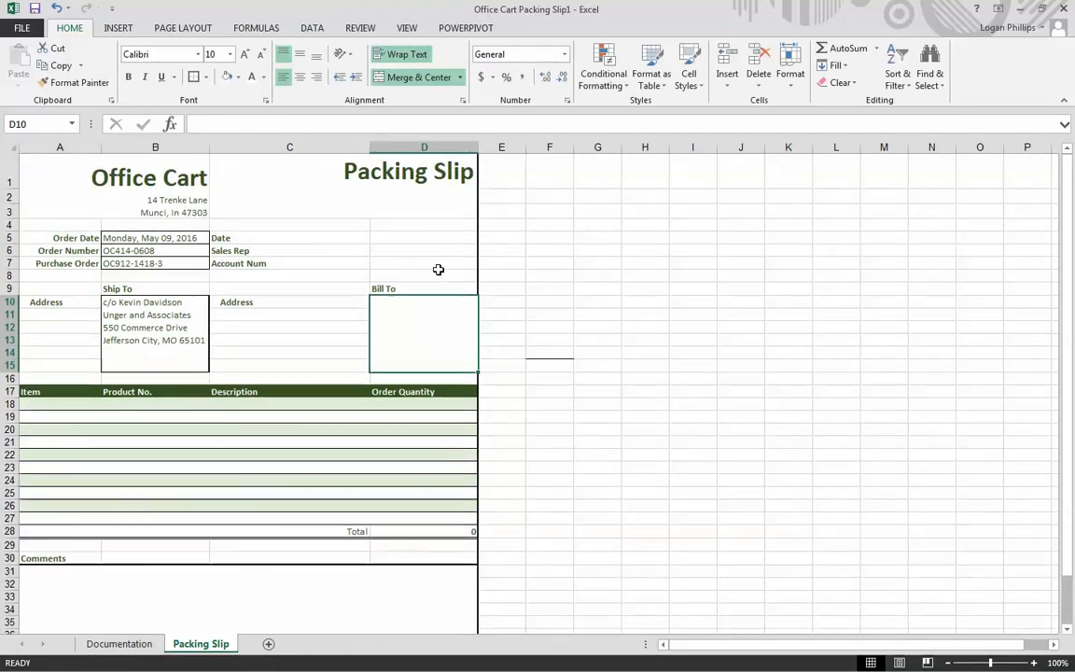
- Apply all borders to the Date, Sales Rep and Account Num entry cells D5:D7
drag(427, 238, 382, 267)
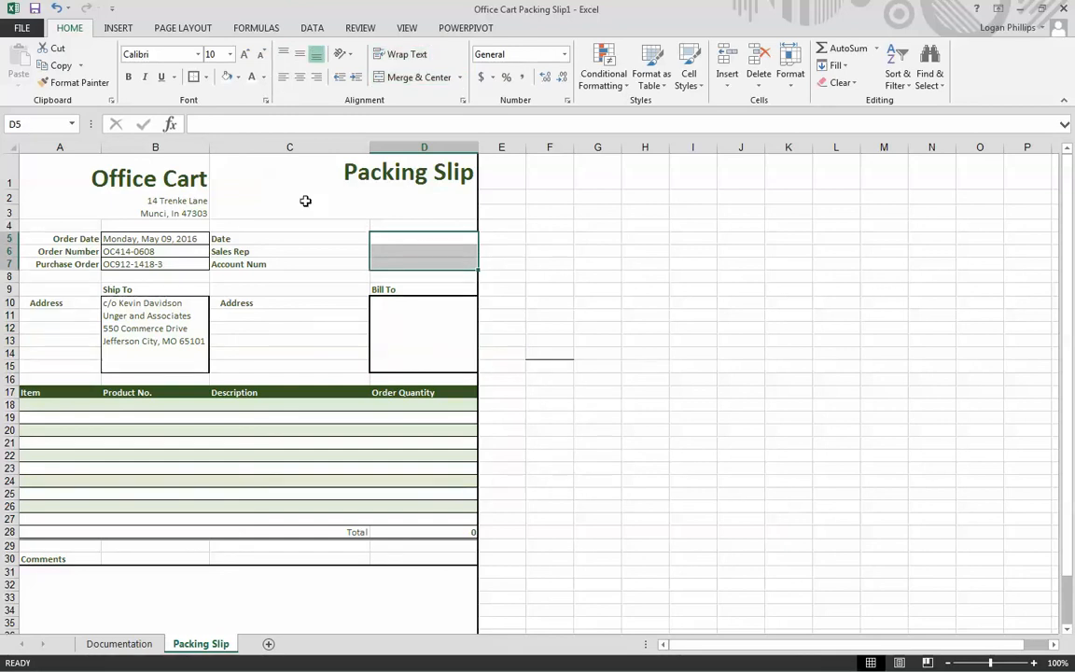
click(205, 76)
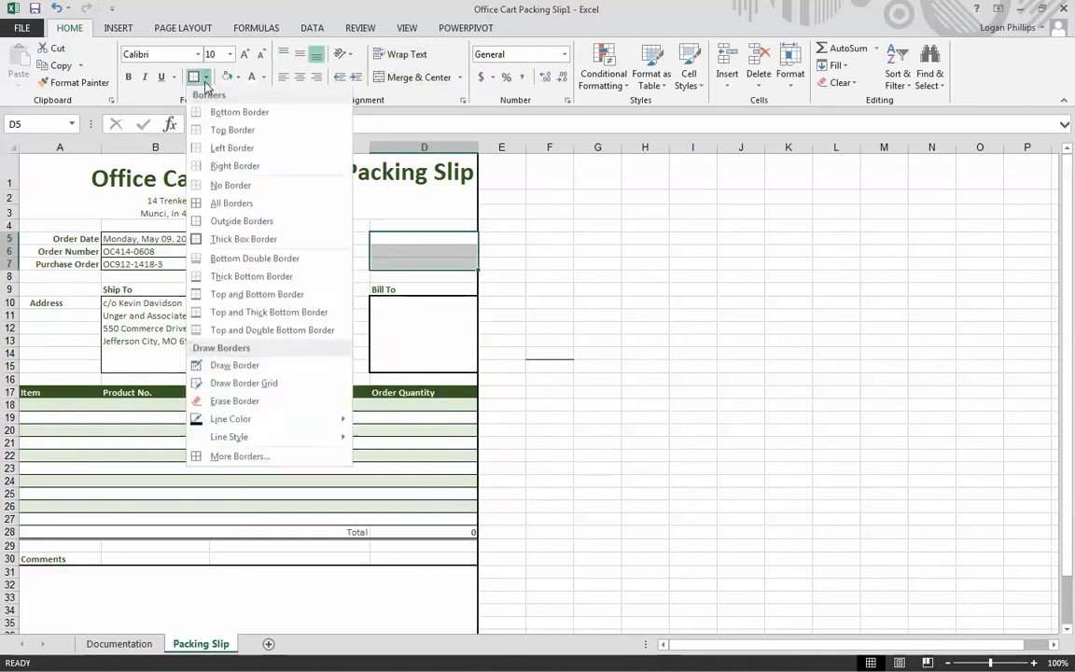
click(280, 204)
click(418, 263)
click(414, 238)
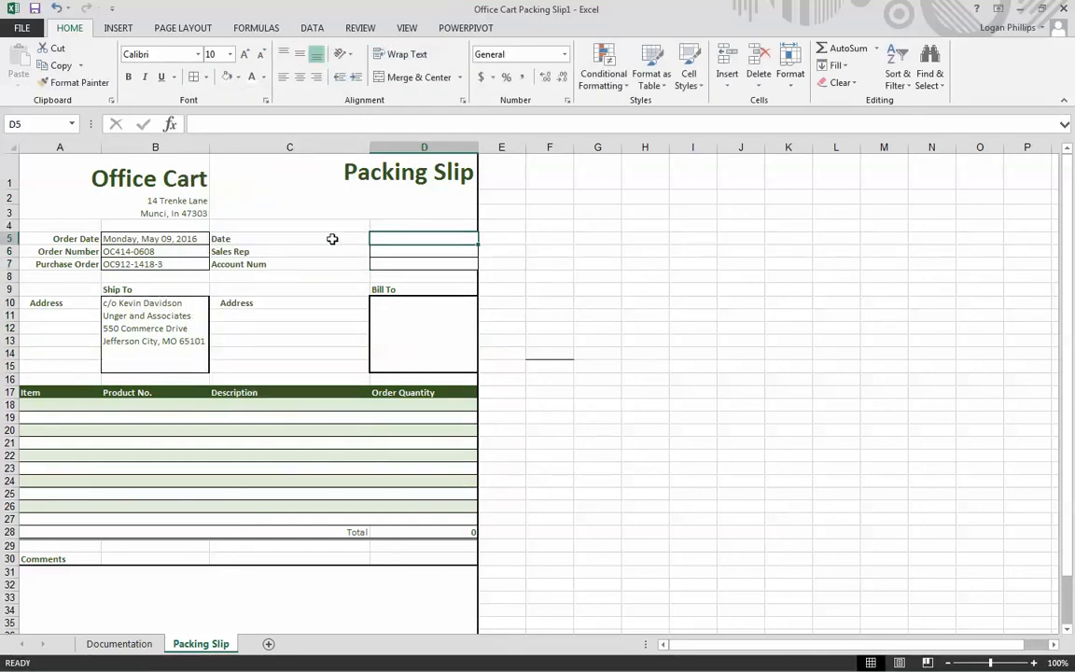
- Right-align the Date, Sales Rep and Account Num labels in C5:C7 and the Address label in C10
drag(332, 239, 334, 275)
click(569, 380)
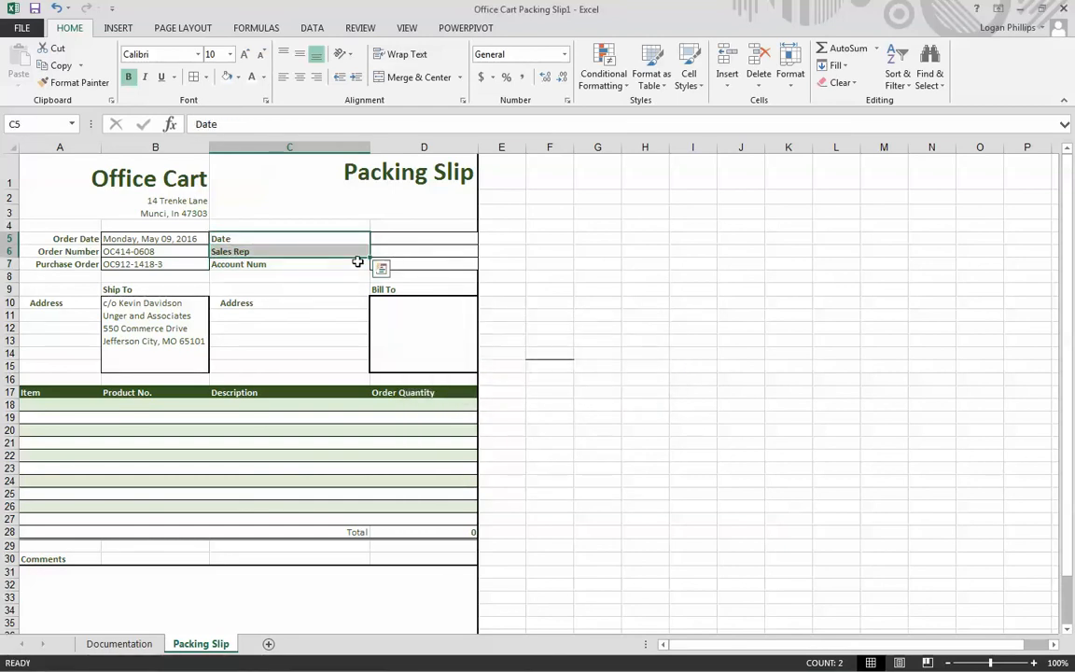
drag(278, 241, 278, 265)
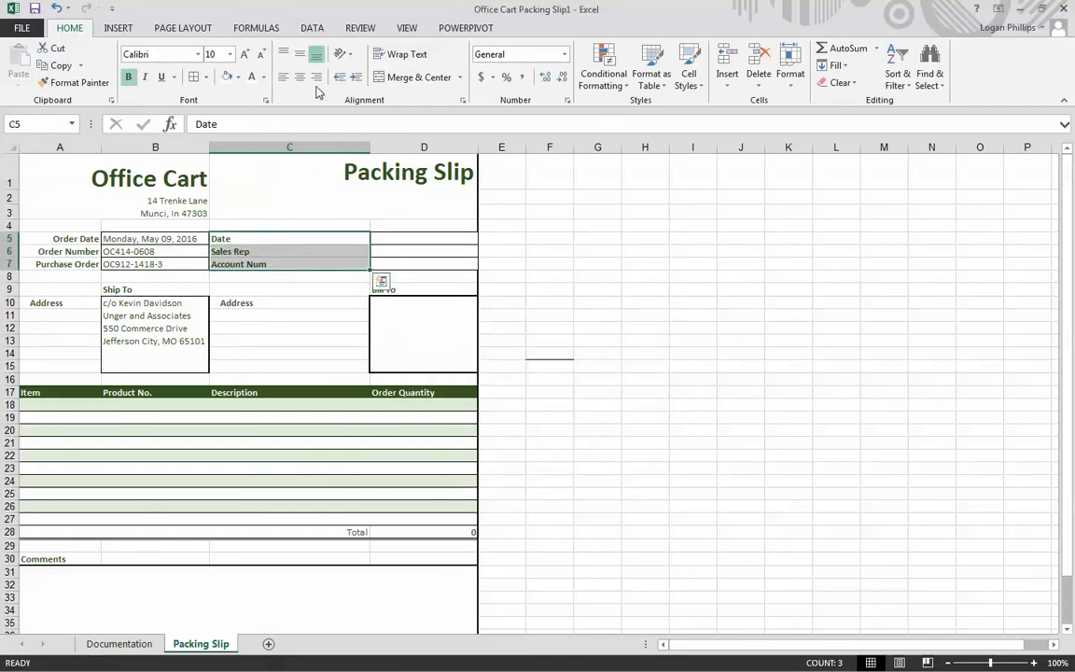
click(317, 76)
click(276, 302)
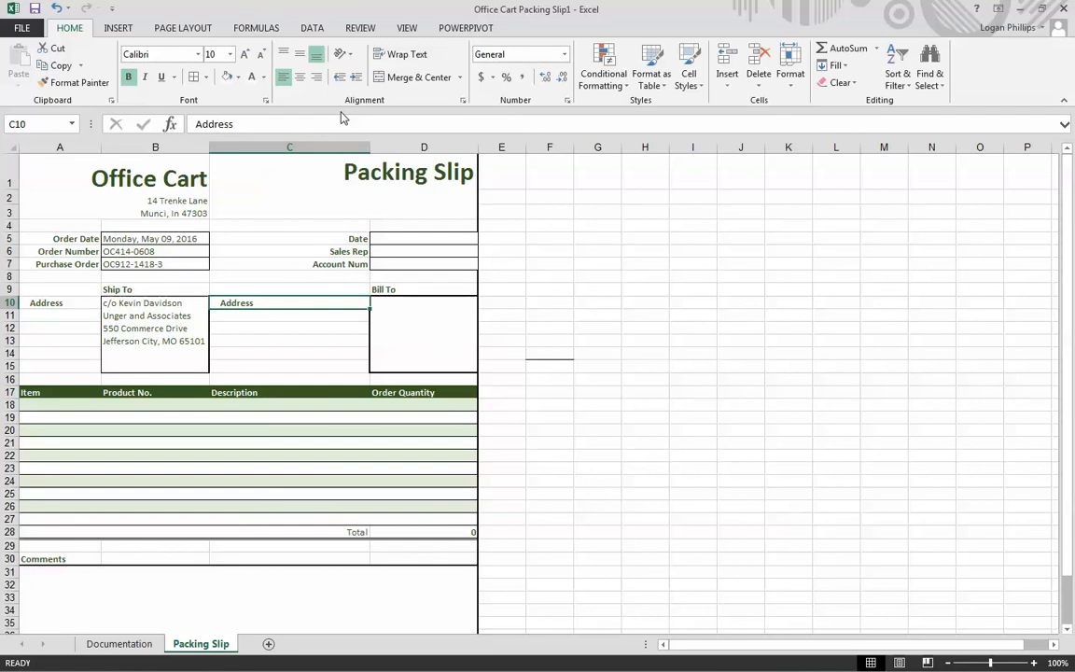
click(316, 77)
- Enter the date 5/9/2016 in cell D5 and format it as a Long Date
click(425, 299)
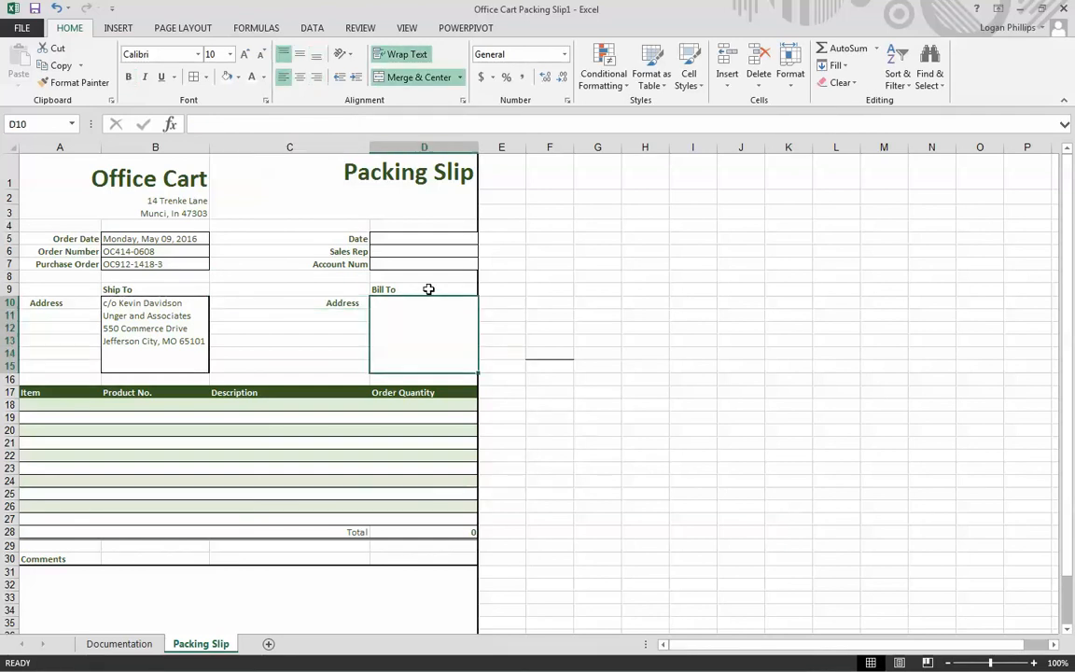
click(429, 234)
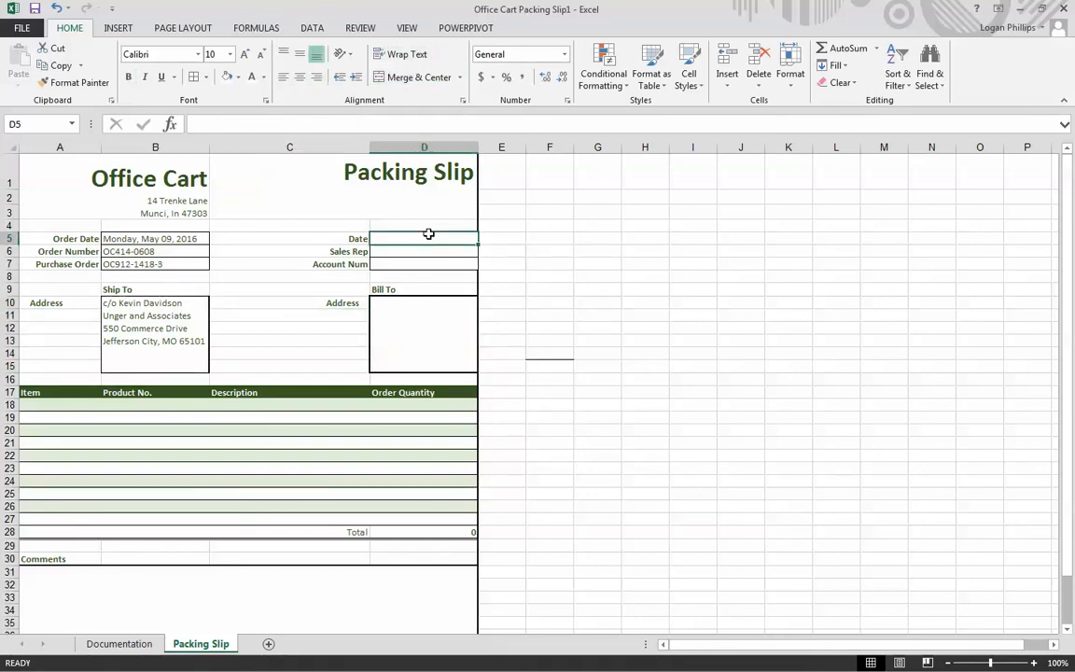
text(05/09/)
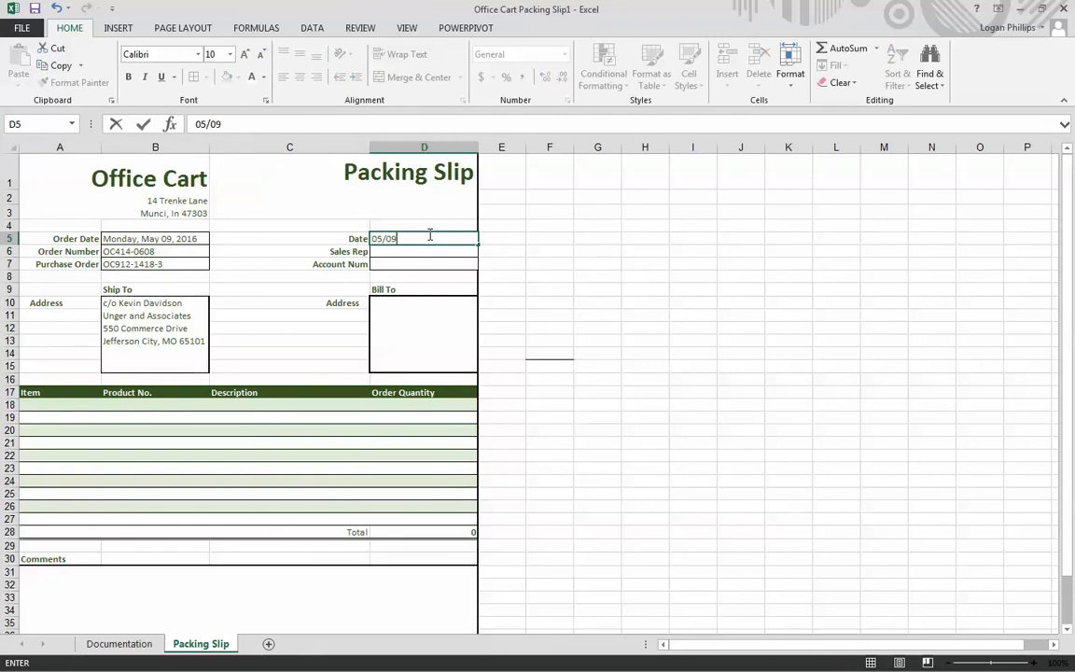
key(ctrl+Return)
click(564, 56)
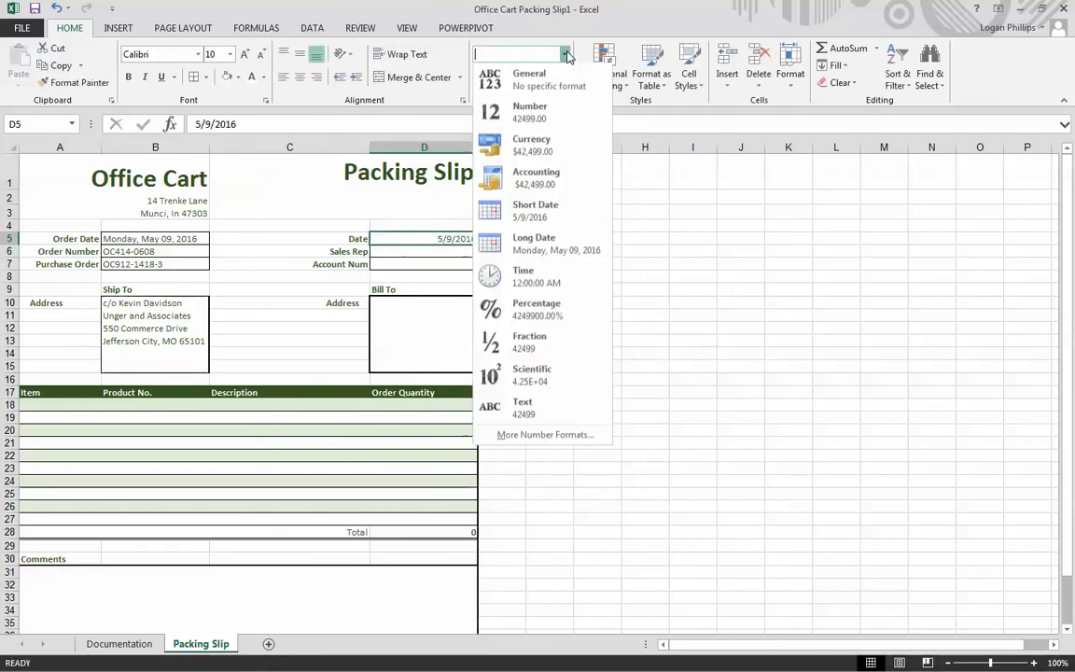
click(539, 241)
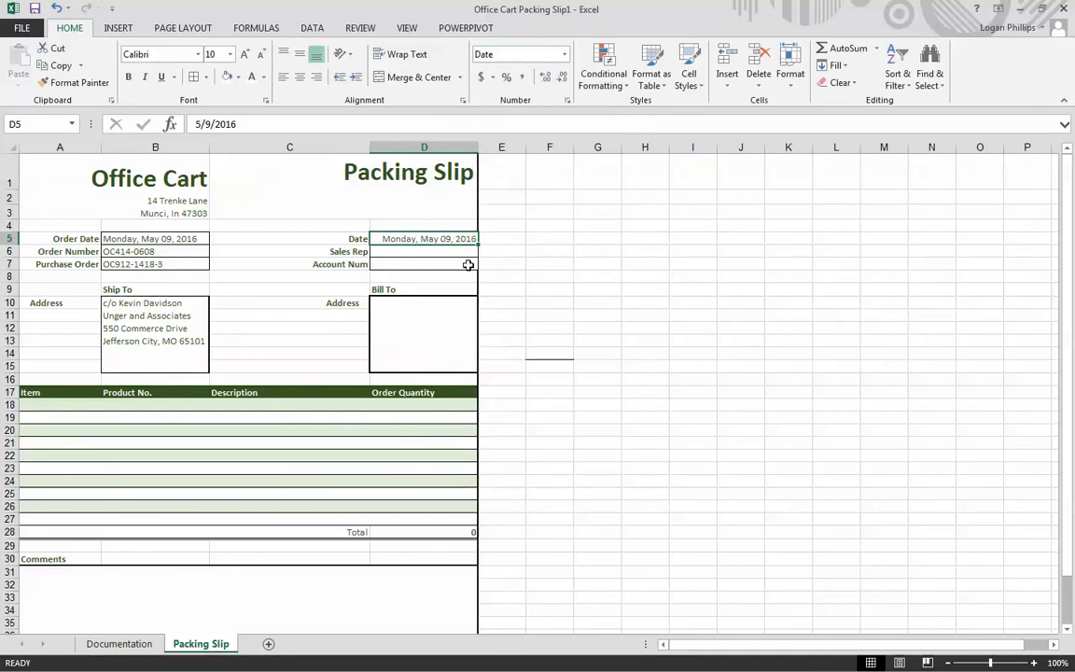
- Enter the sales rep's full name in D6 and the account number in D7
click(447, 255)
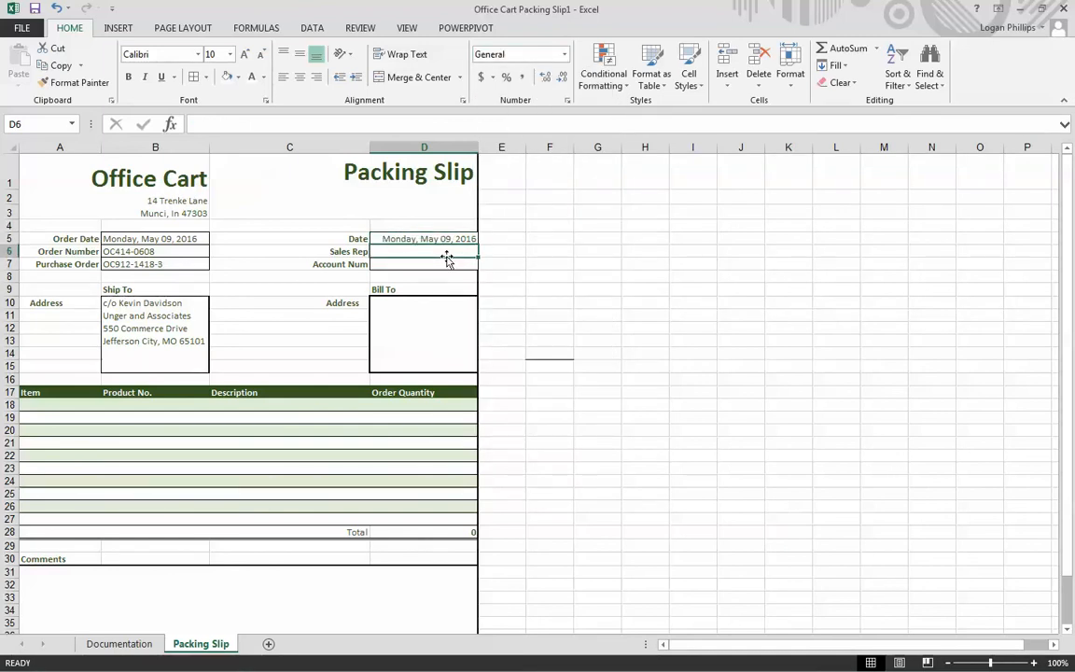
text(Helen Richards)
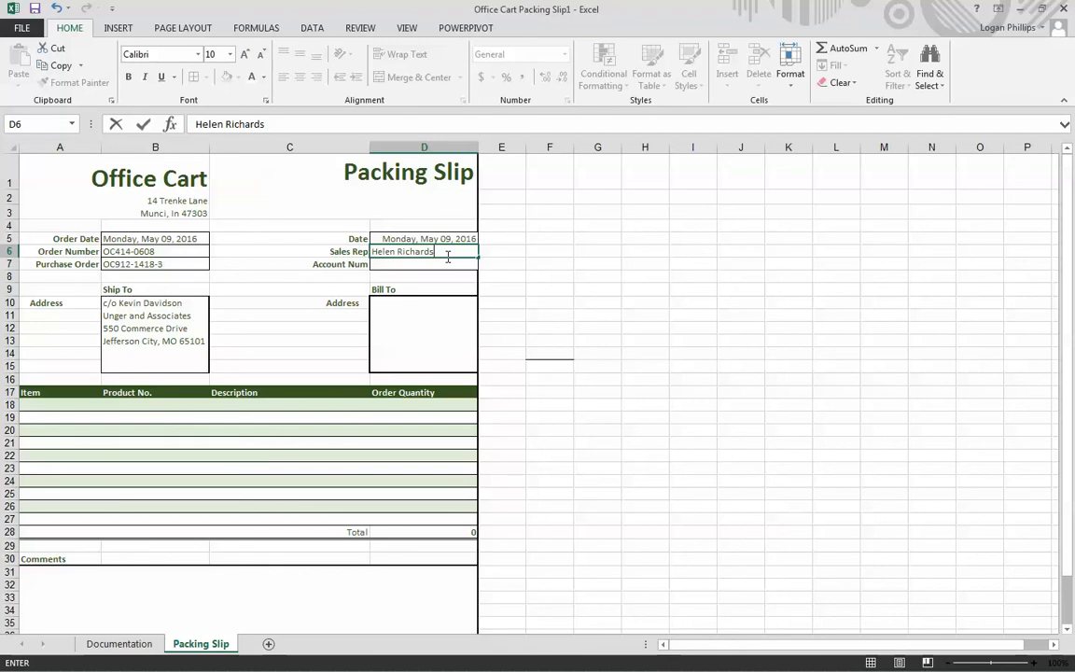
key(Return)
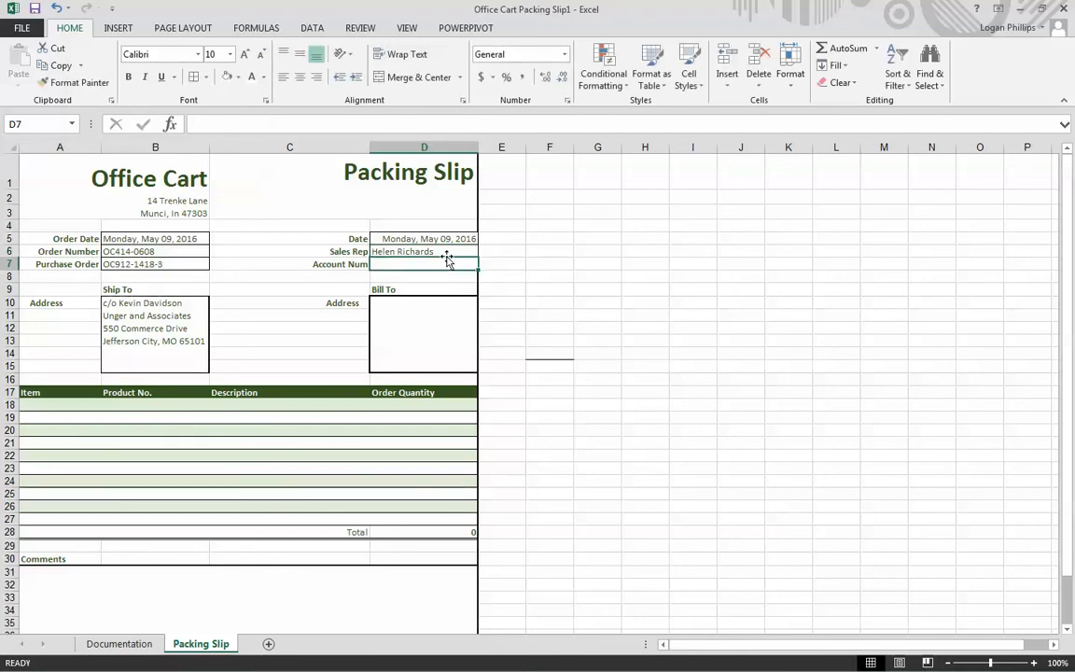
text(97)
key(ctrl+Return)
- Enter Unger and Associates as the first line of the Bill To address box in D10
key(Down)
key(Down)
key(Down)
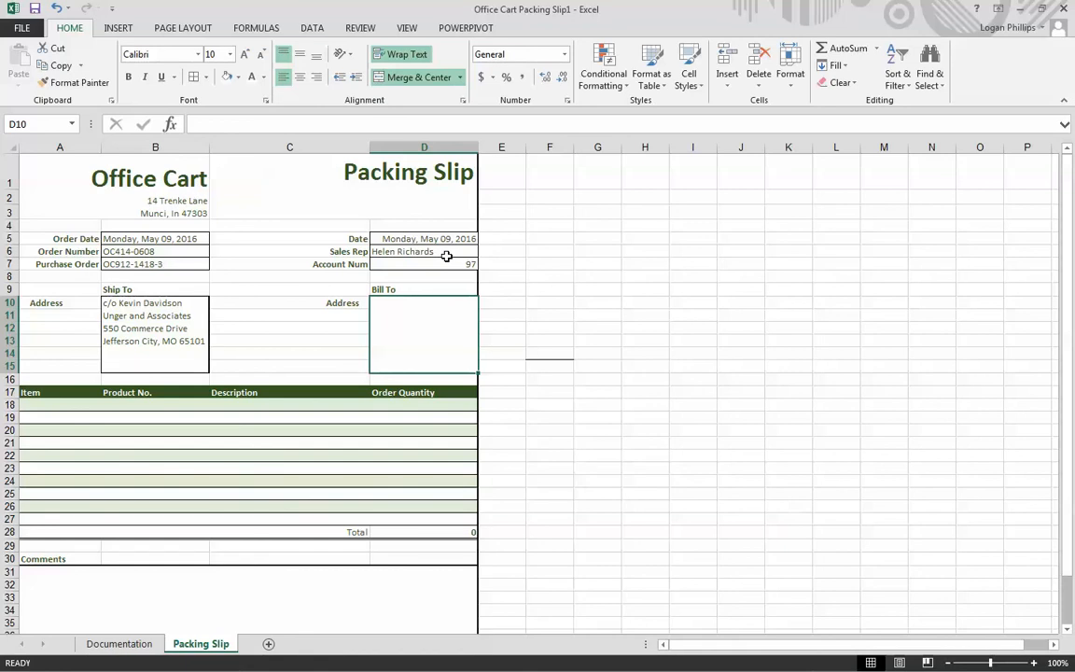
text(Unger and Associates)
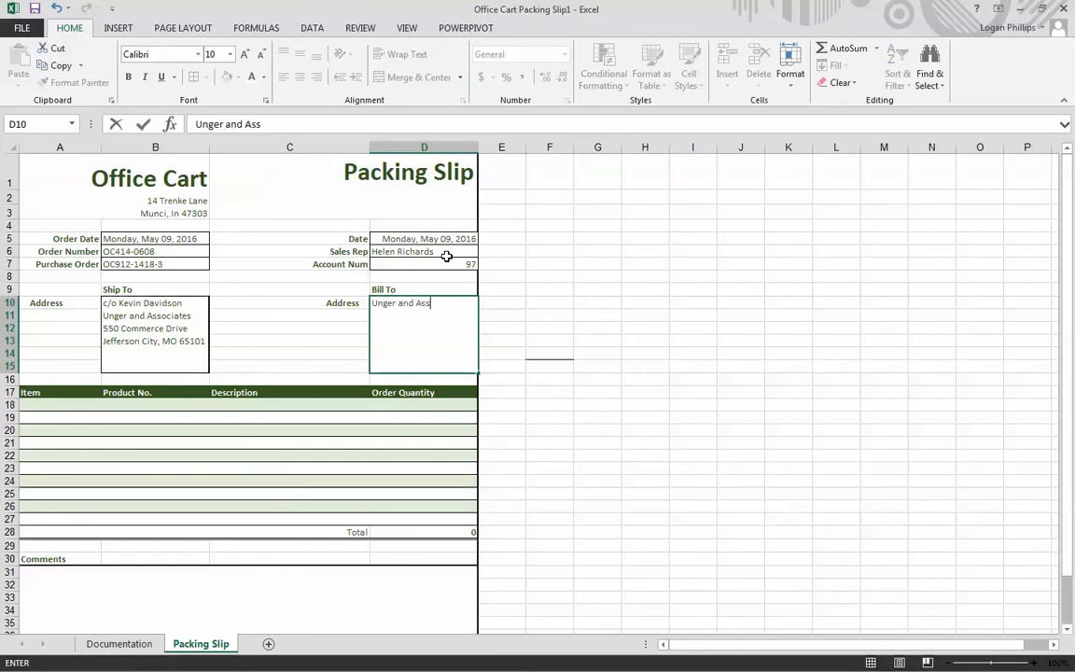
key(Return)
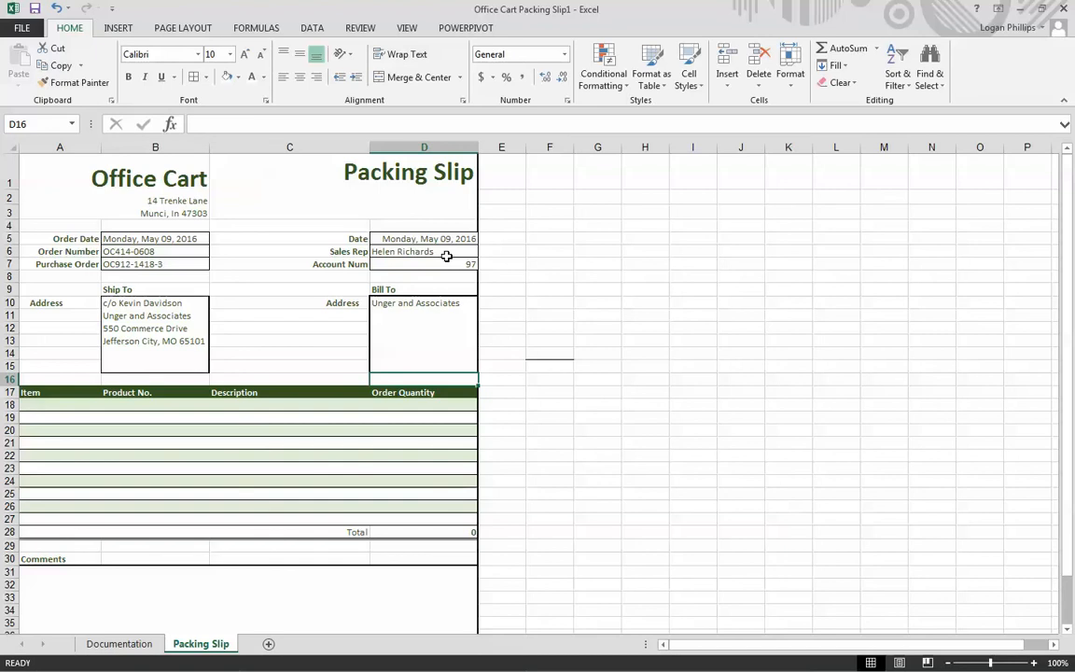
- Add the company's street address and its city and state as two more lines in the Bill To box
key(Up)
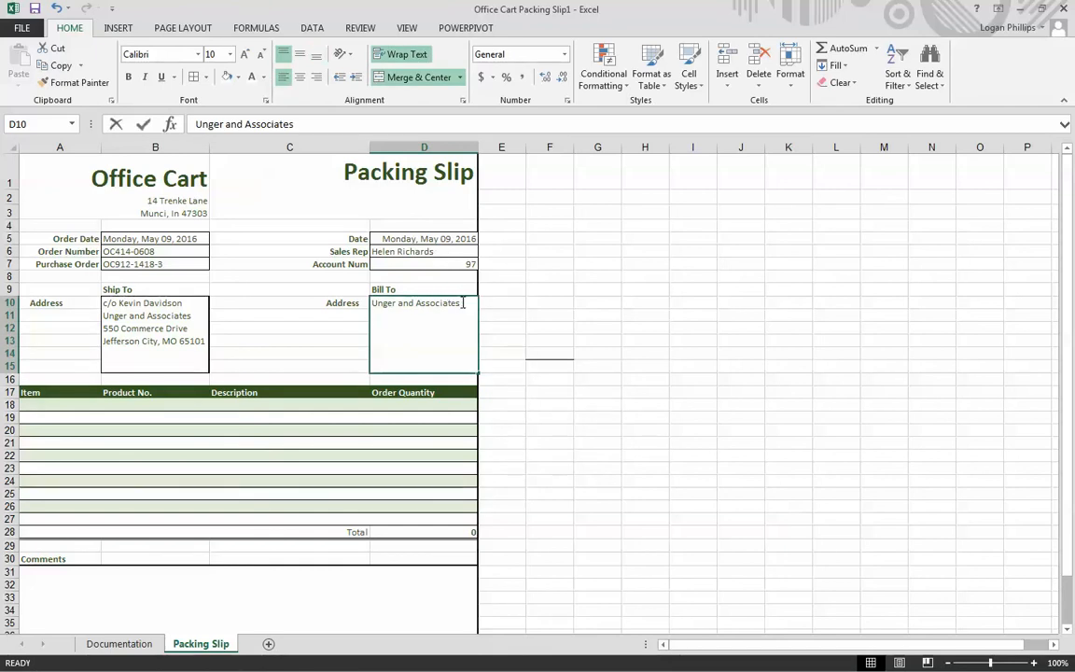
double_click(463, 303)
key(alt+Return)
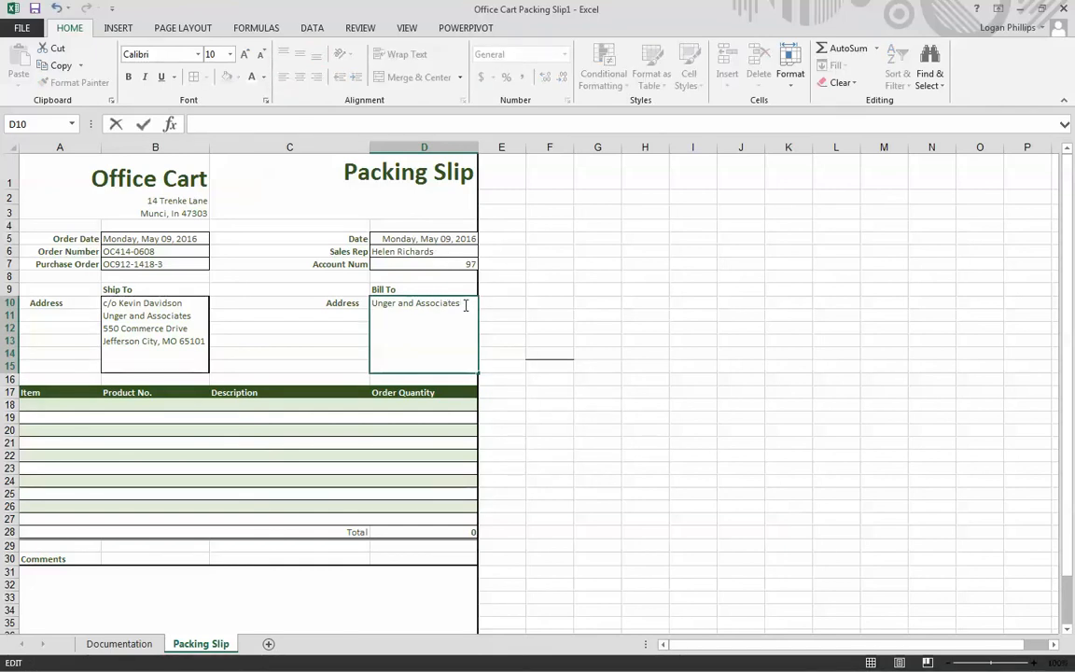
text(550 Commerce Dr)
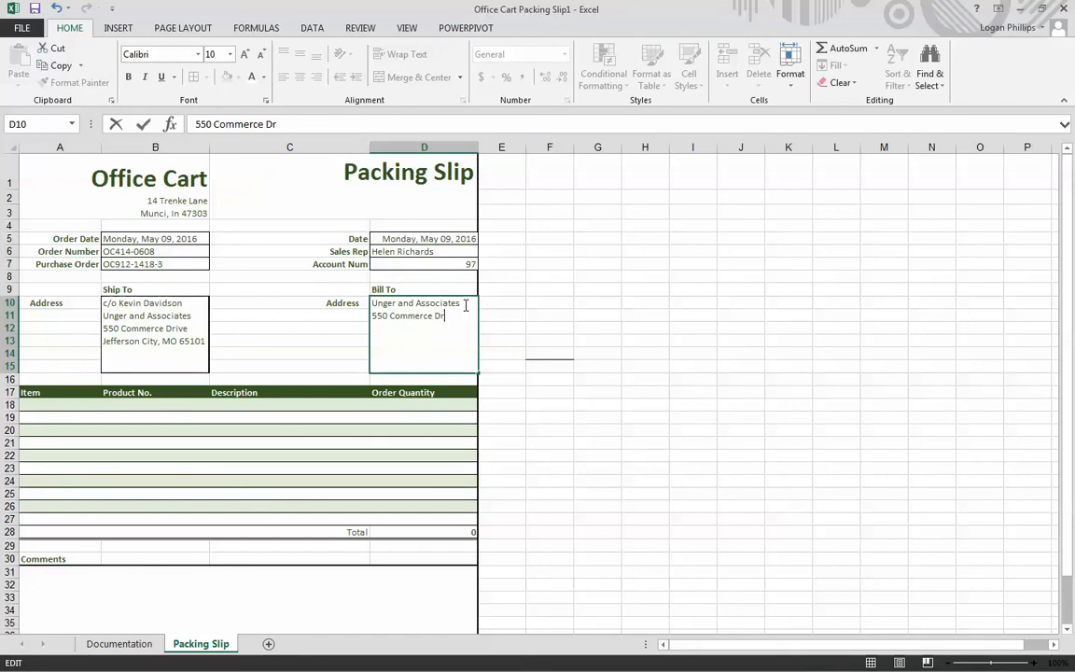
text(ive)
key(alt+Return)
text(Jefferson)
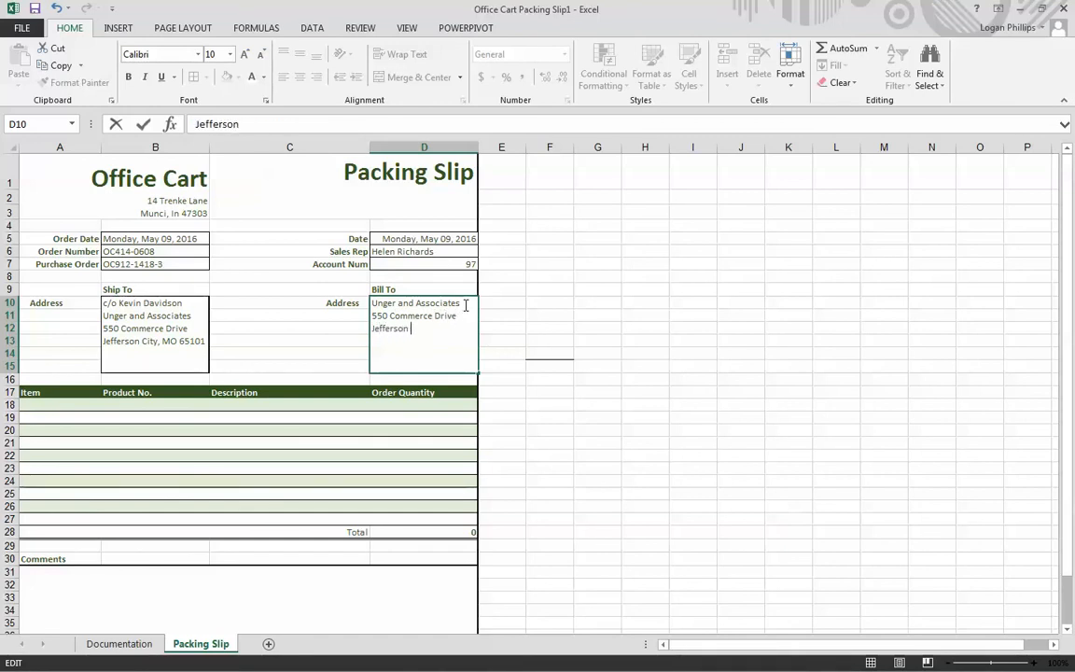
text( City, MO)
key(Return)
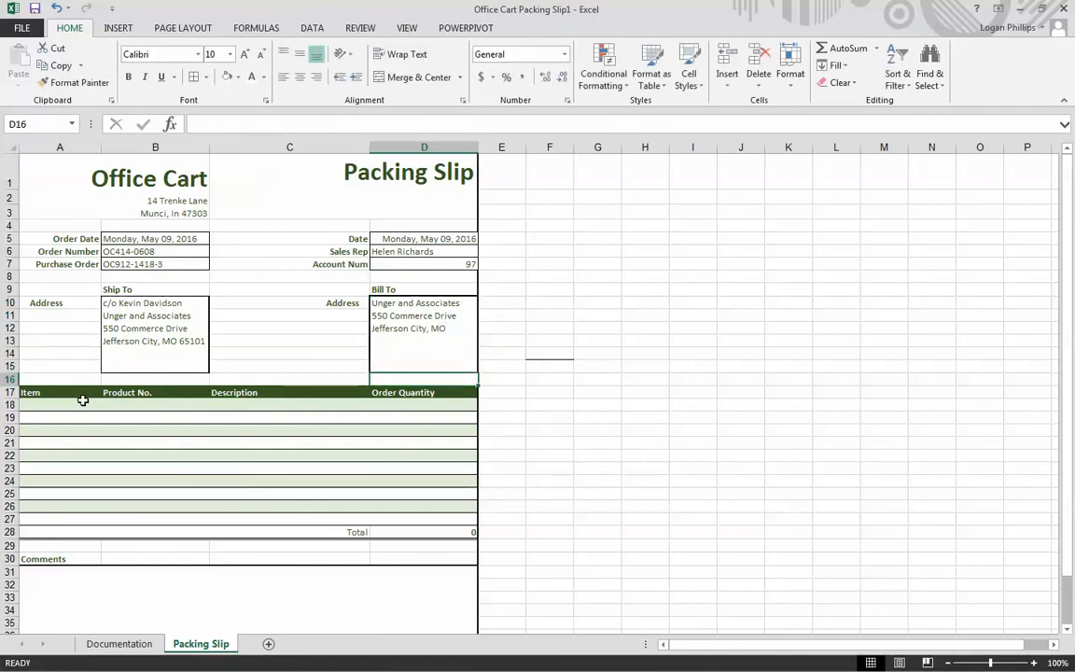
- Number the packing slip items 1 to 10 down the Item column in A18:A27
click(48, 405)
text(1)
key(Return)
text(2)
key(Return)
text(3)
key(Return)
text(4)
key(Return)
text(5)
key(Return)
text(6)
key(Return)
text(7)
key(Return)
text(8)
key(Return)
text(9)
key(Return)
text(10)
key(Return)
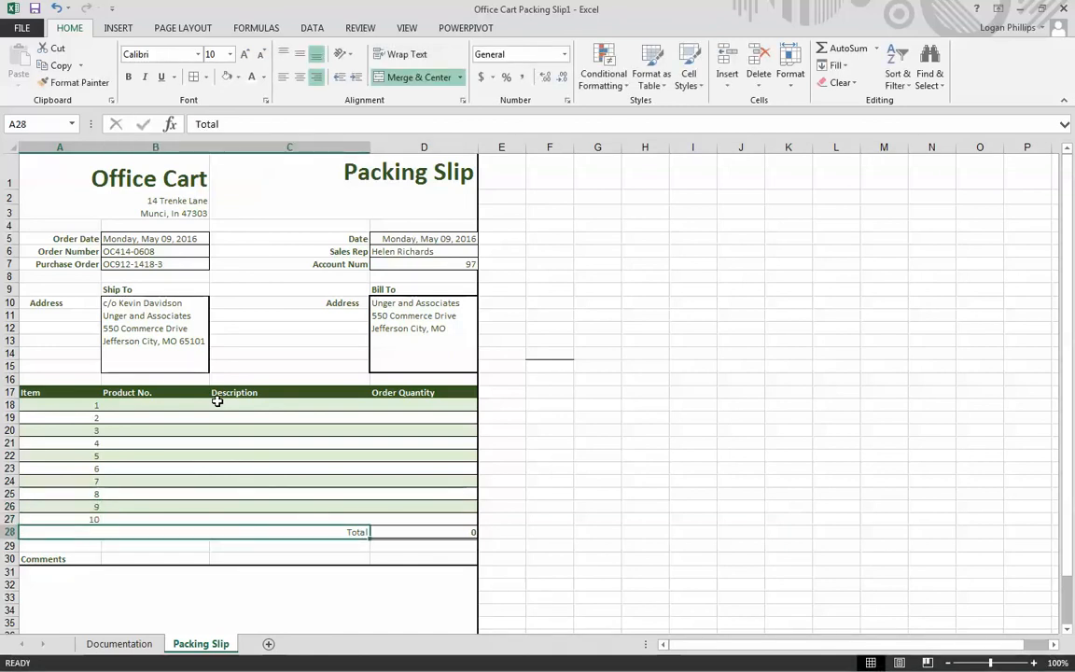
- Enter MC as the product number of item 1 in cell B18
key(Up)
key(Up)
key(Up)
key(Up)
key(Up)
key(Up)
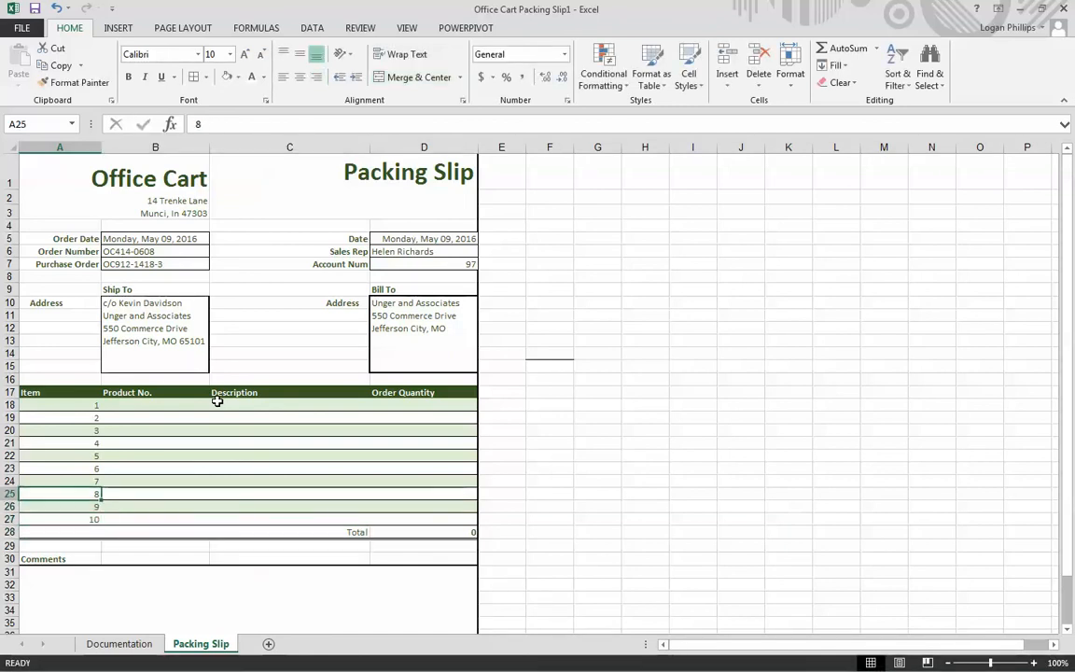
key(Right)
key(Up)
key(Up)
key(Up)
key(Up)
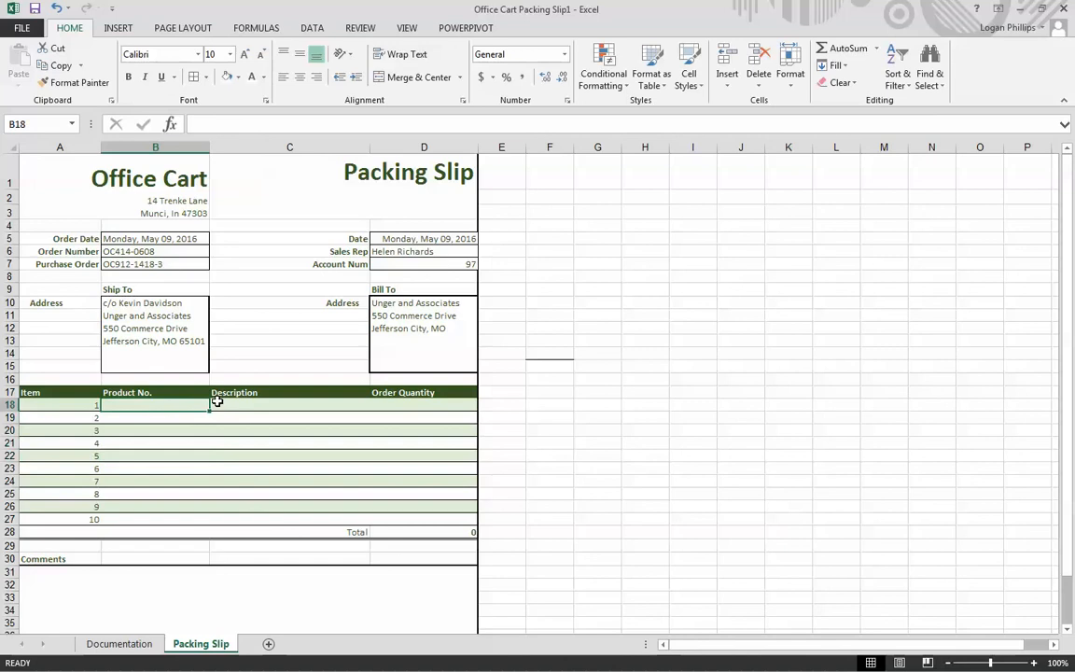
text(Product)
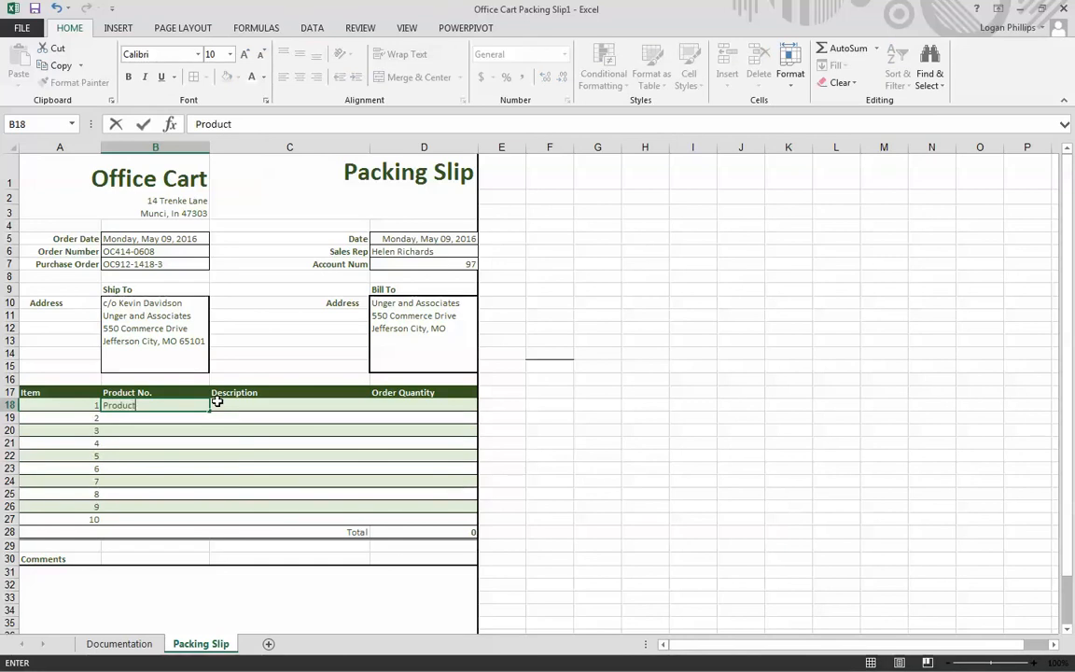
key(BackSpace)
key(BackSpace)
key(BackSpace)
text(MC)
- Enter 10 in the Description cell C18 of item 1
key(Tab)
text(10)
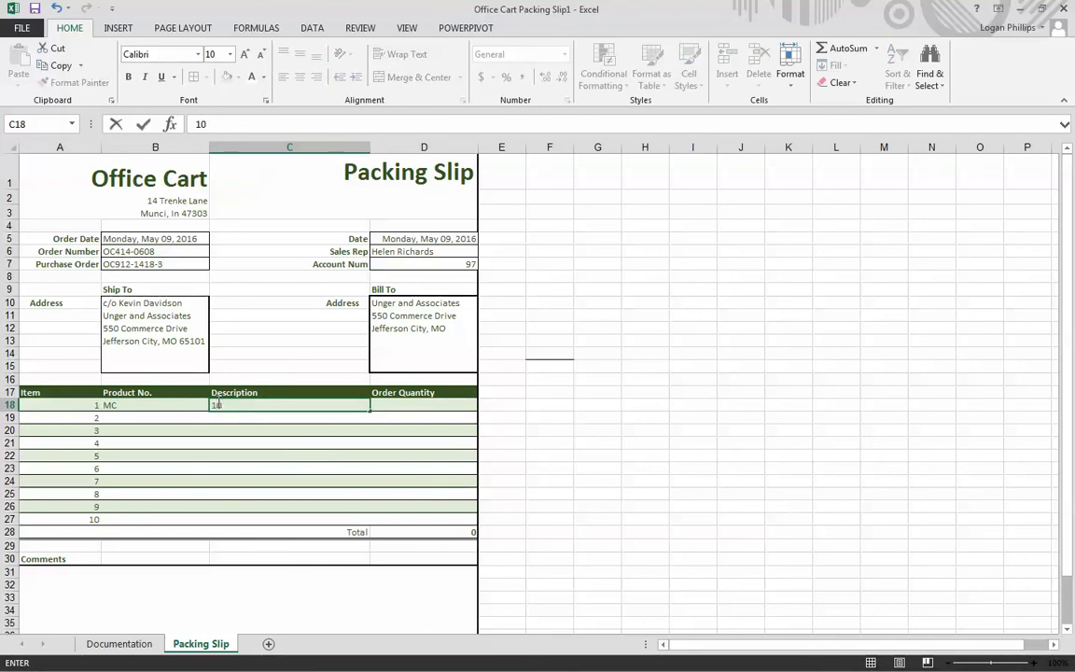
key(Return)
- Enter the product numbers sgp10 for item 2 and qclpt4c for item 3 in B19:B20
text(sgp10)
key(Return)
text(qclpt4c)
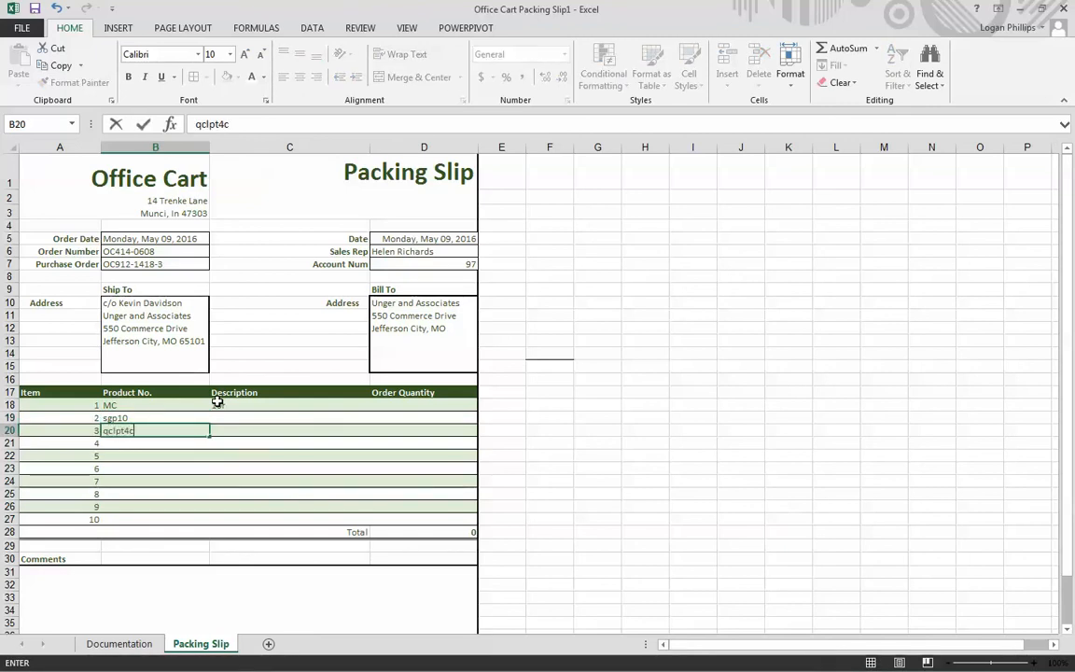
key(Return)
- Enter the product numbers ocbe200 for item 4 and ocsl200 for item 5 in B21:B22
text(o)
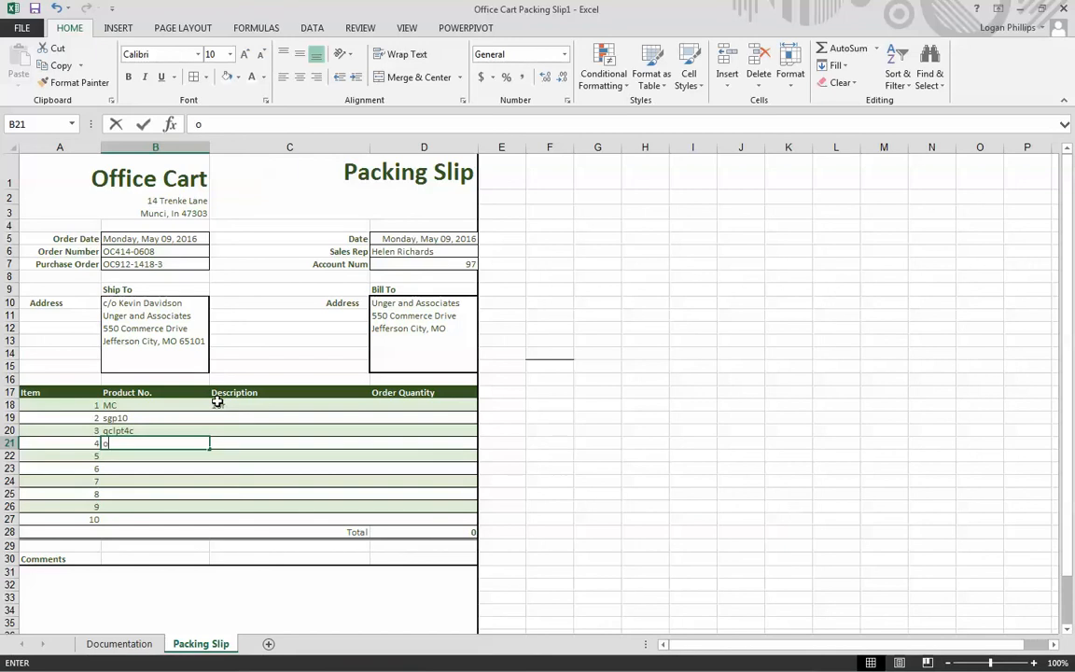
text(cb)
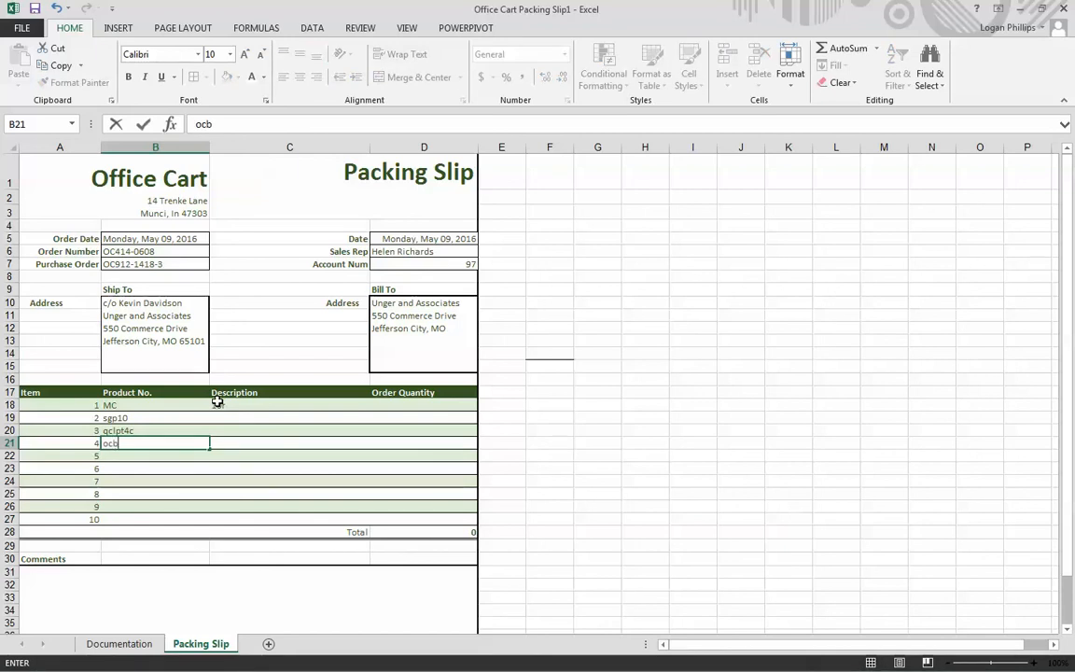
text(e200)
key(Return)
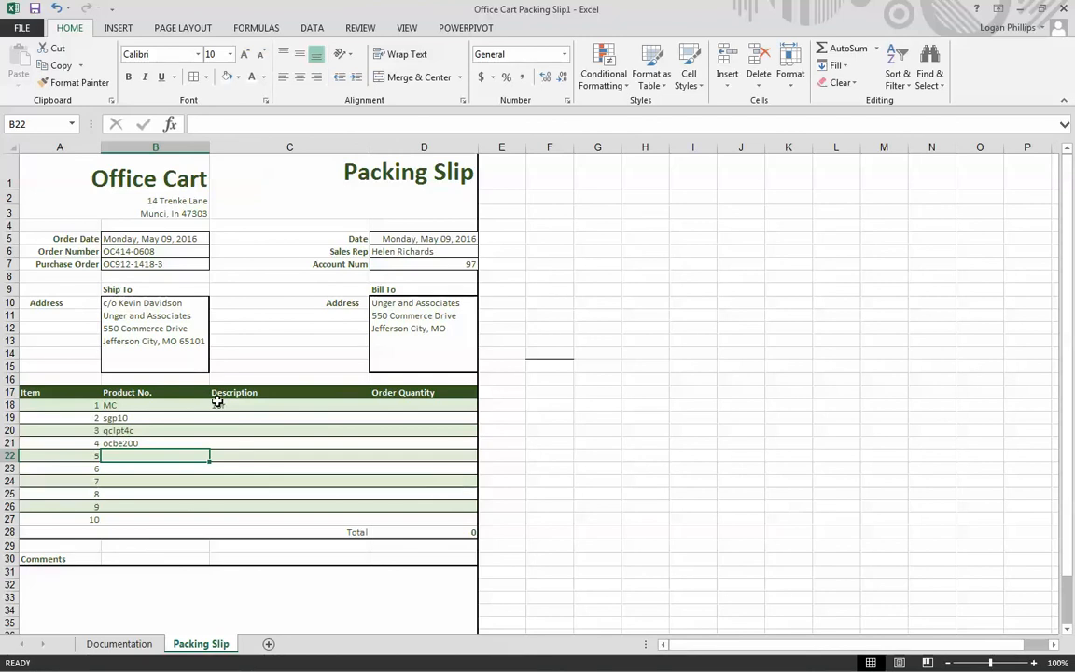
text(o)
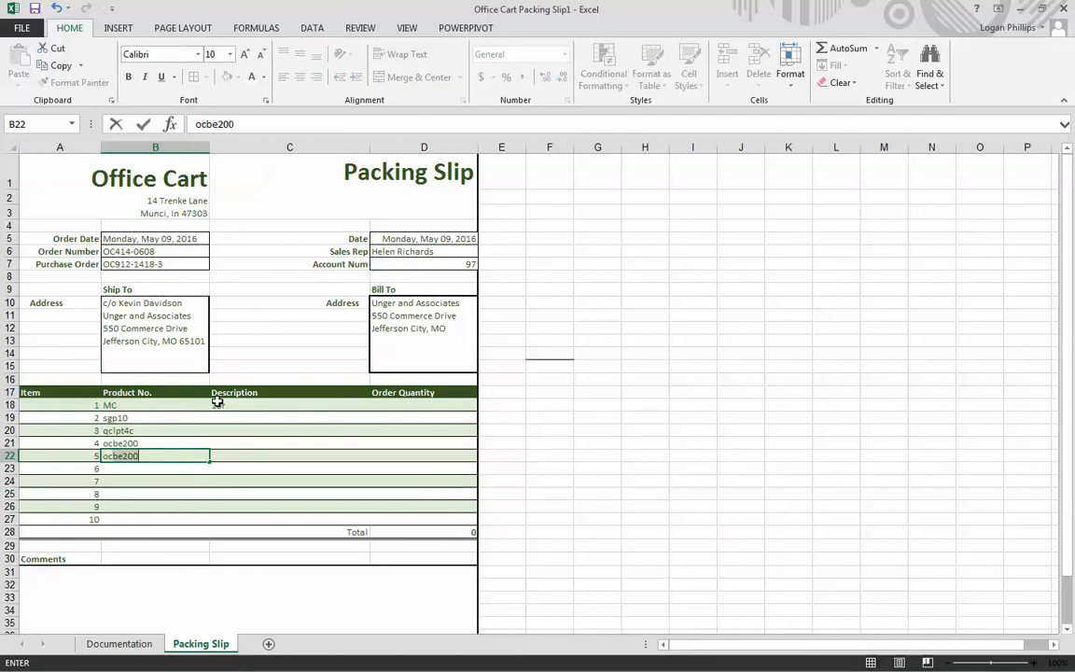
text(cs)
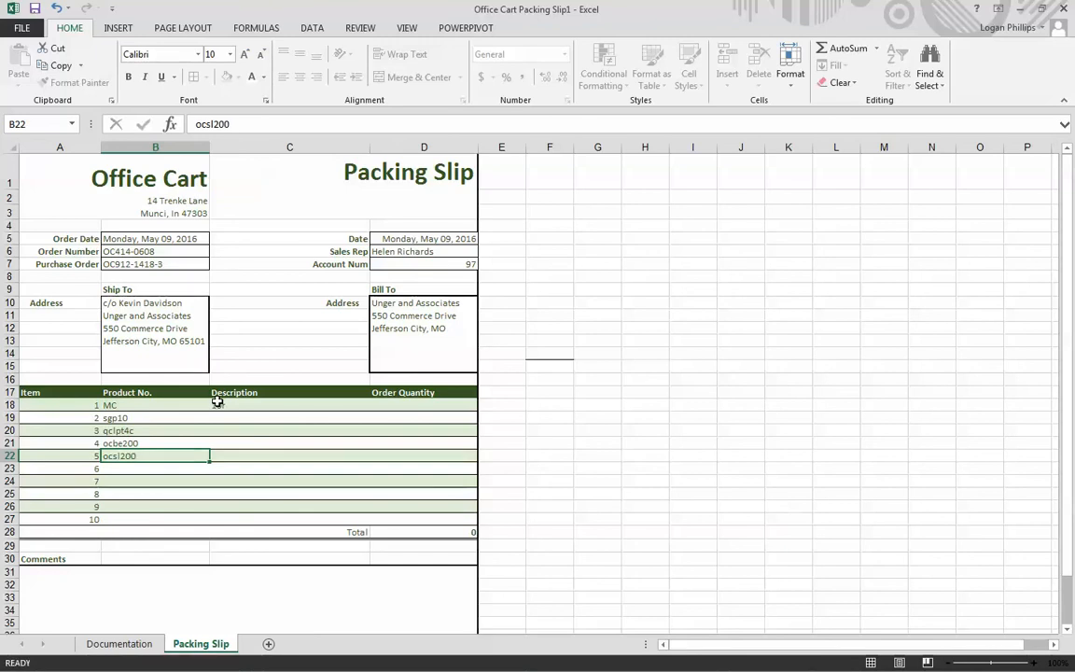
text(l200)
- Enter the description "Multiuse copy paper 10 ream" for item 1 in cell C18
key(Tab)
key(Up)
key(Up)
key(Up)
key(Up)
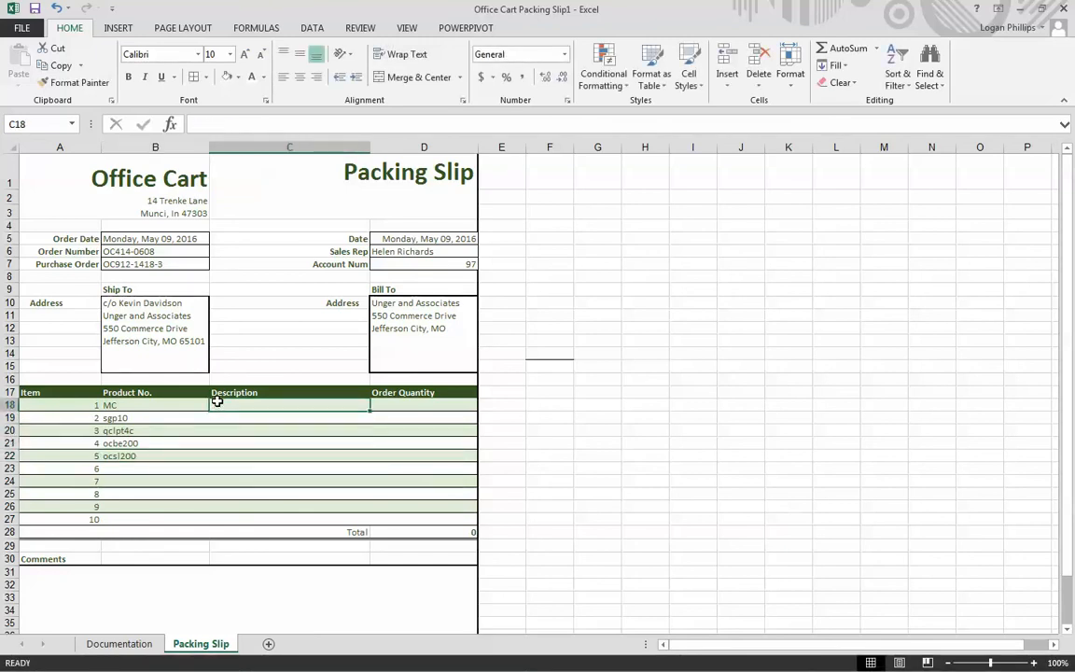
text(Multiuse)
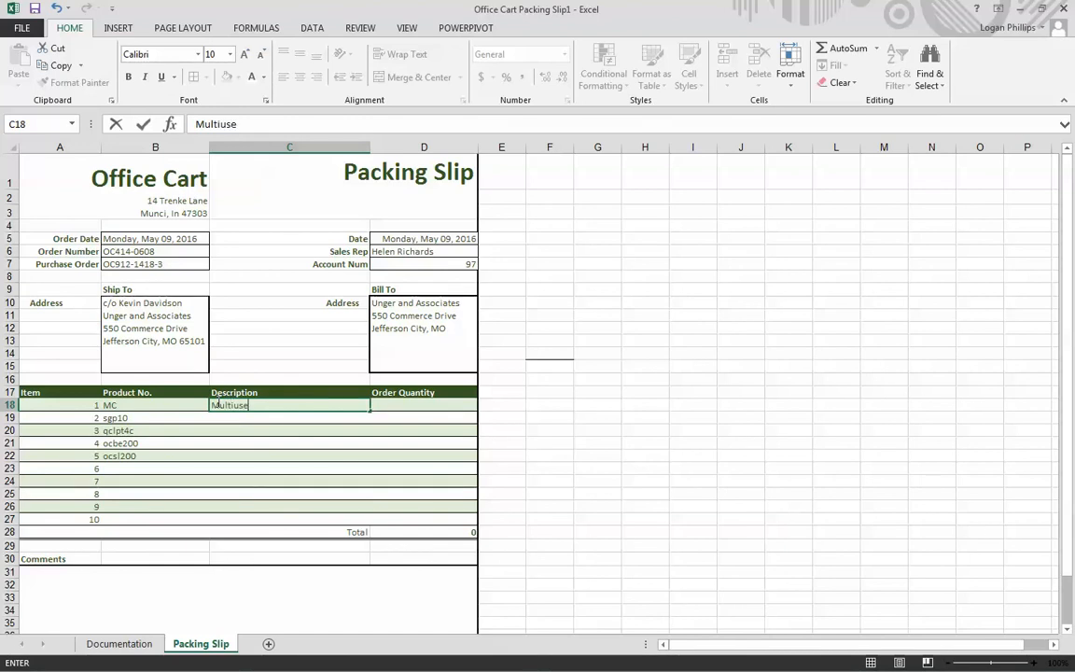
text( copy paper 10 ream)
key(Return)
- Enter the descriptions "Select Gel Pens" for item 2 and "QS Laser Print Toner Kit" for item 3 in C19:C20
text(Se)
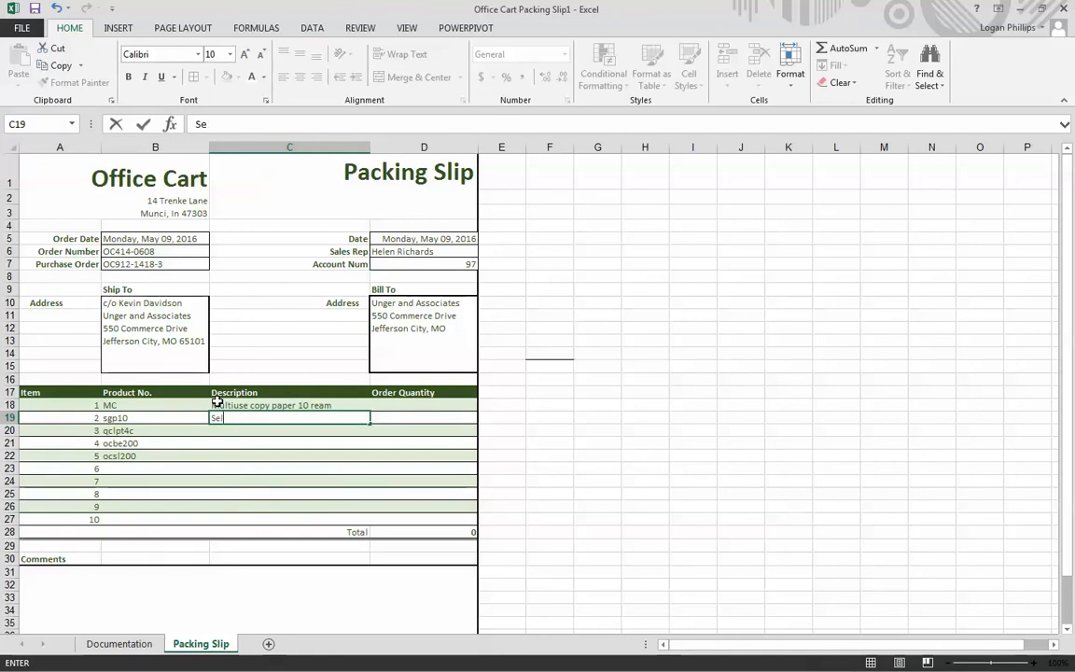
text(lect Gel Pens)
key(Return)
text(Q)
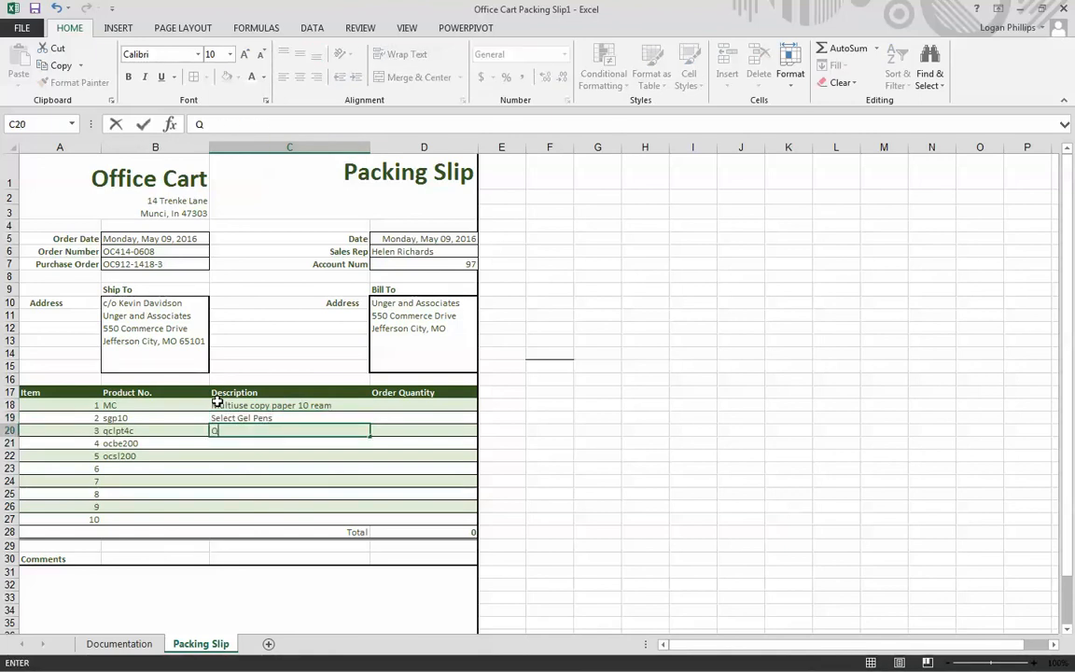
text(S Laser Print Toner Kit)
key(Return)
- Enter the description "OCE Business Envelopes (200 ct)" for item 4 in cell C21
text(OCE Busi)
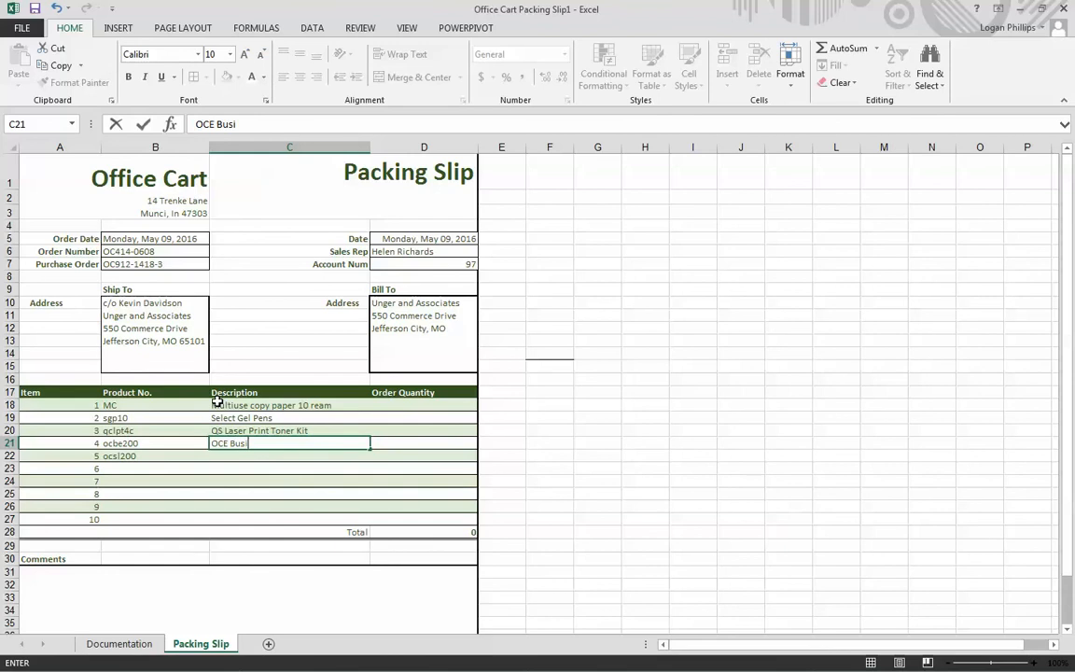
text(ness Envelopes )
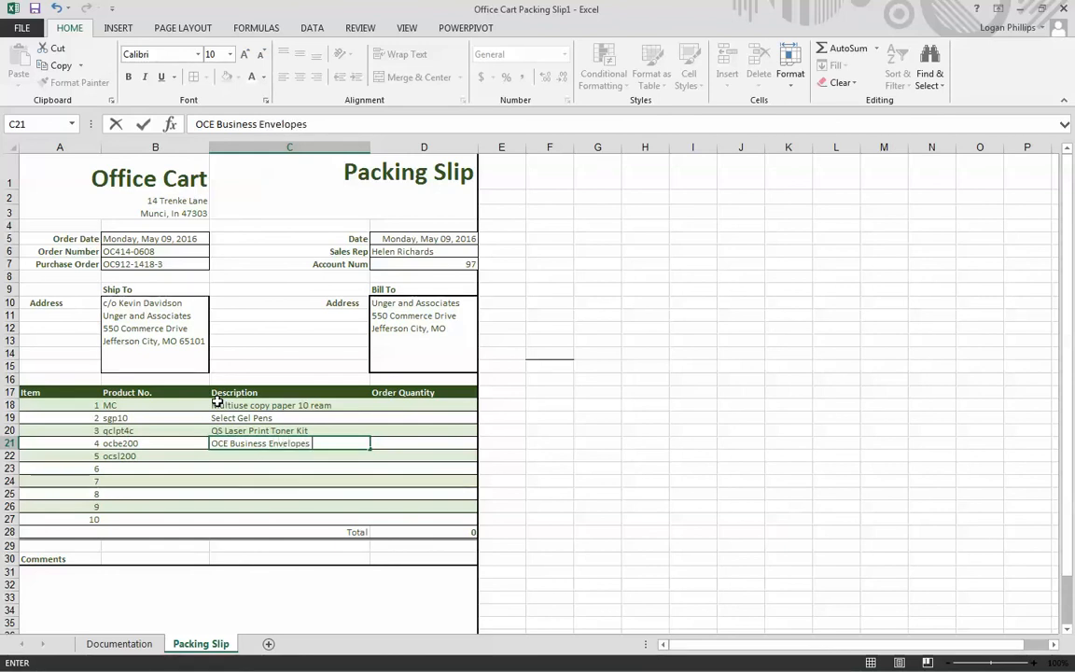
text((200 ct))
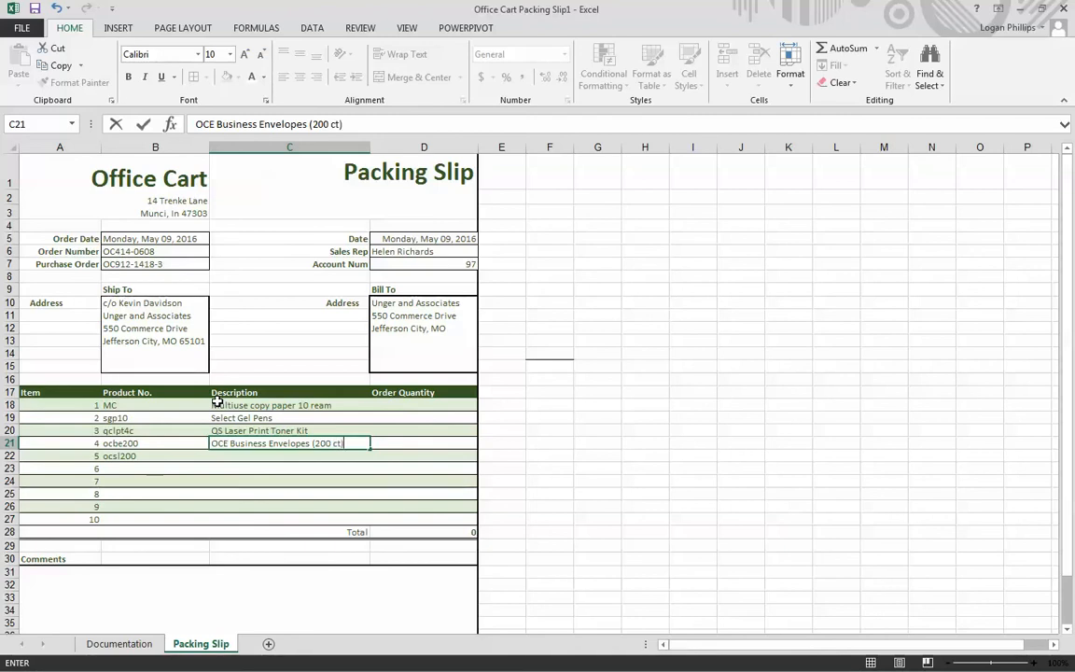
key(Return)
- Enter the description "OC Shipping Labels (200 ct)" for item 5 in cell C22
text(OC )
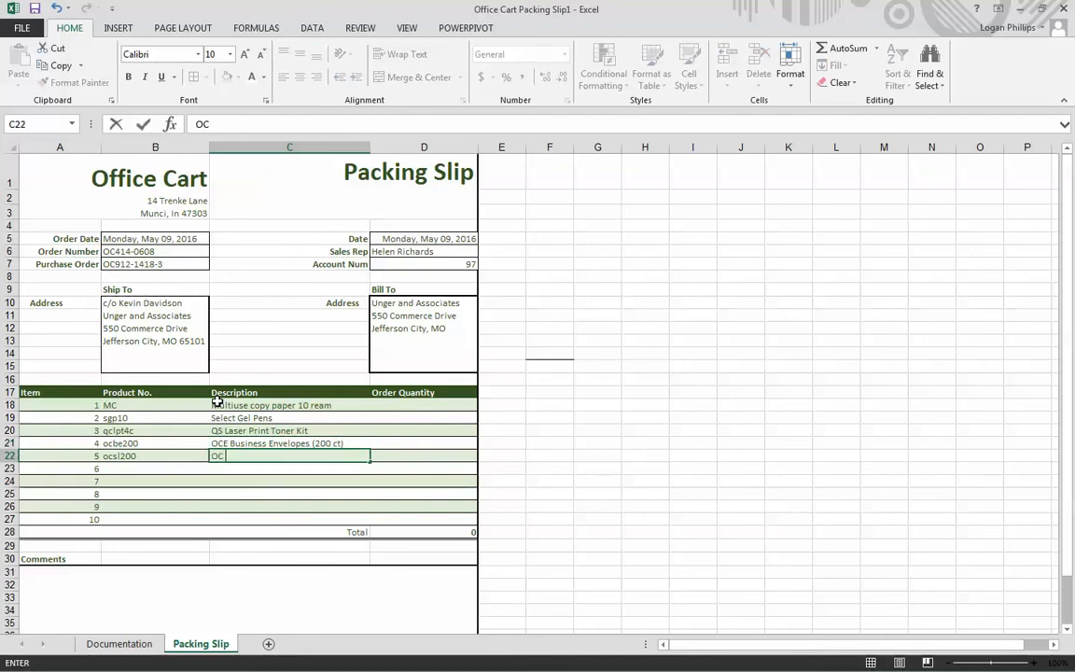
text(Shipping La)
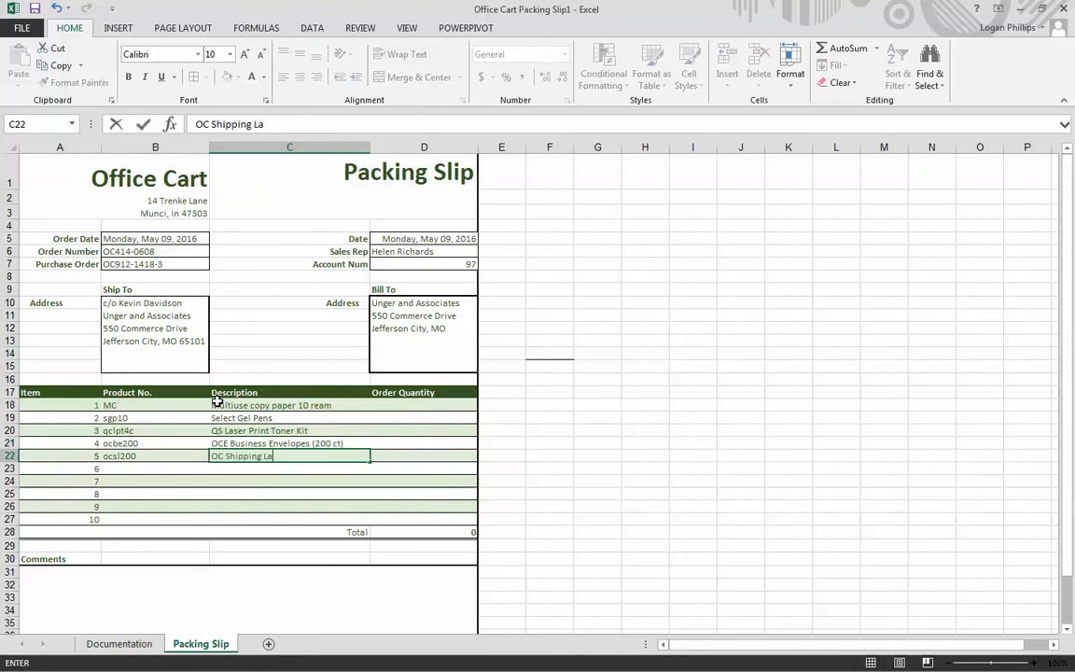
text(bels (200 ct))
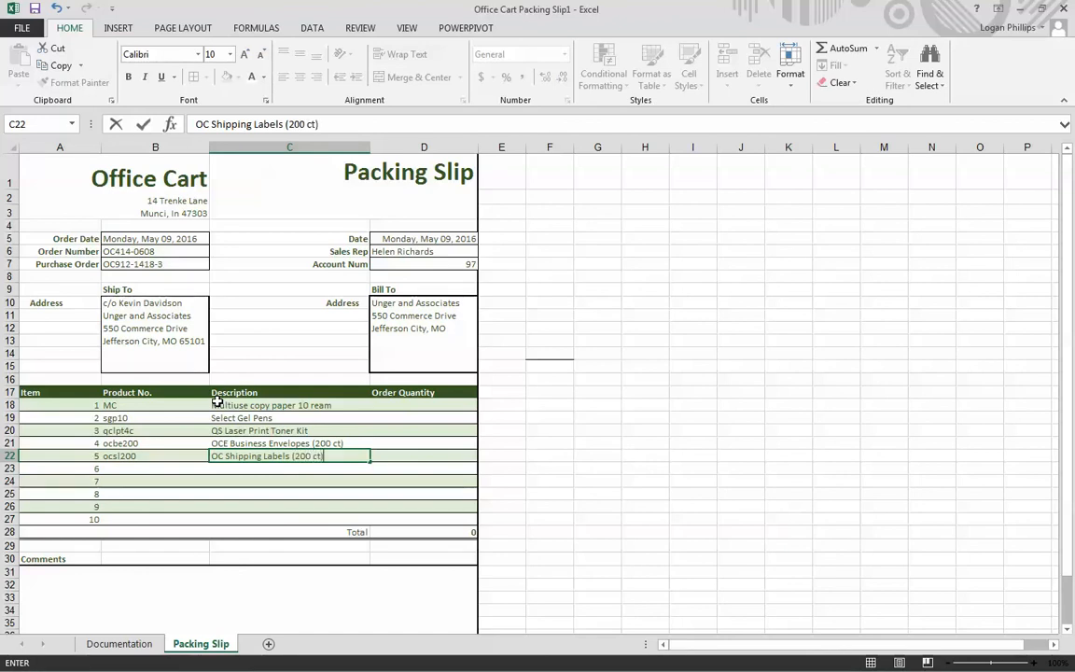
key(Tab)
- Enter the order quantities 5, 15, 2, 3 and 5 for items 1 to 5 in D18:D22
key(Up)
key(Up)
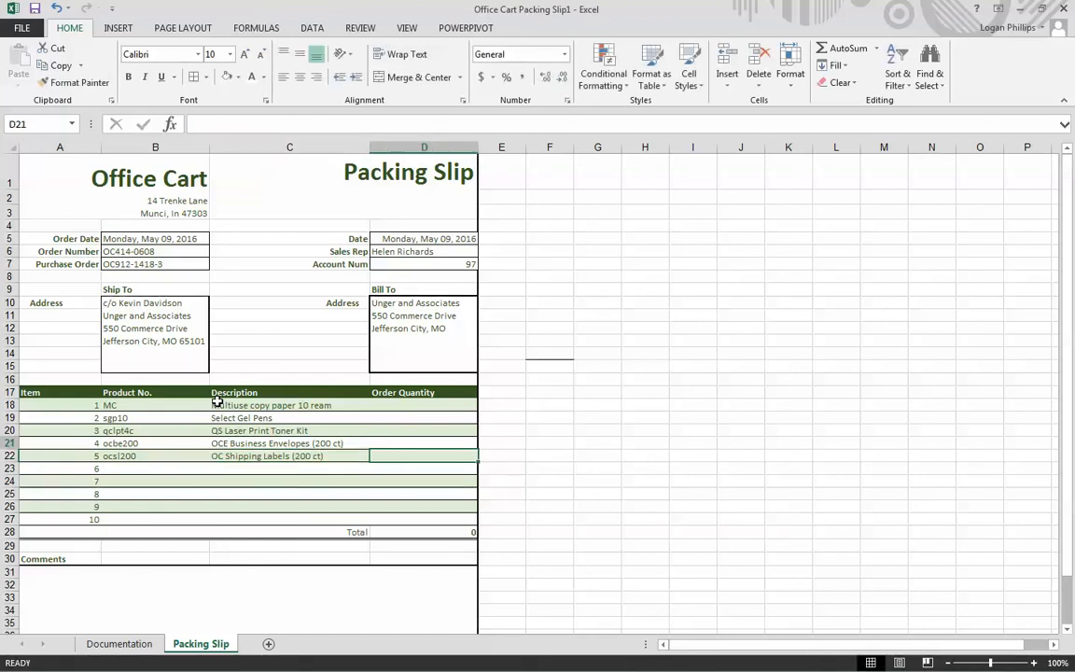
key(Up)
key(Up)
text(5)
key(Return)
text(15)
key(Return)
text(2)
key(Return)
text(3)
key(Return)
text(5)
key(Return)
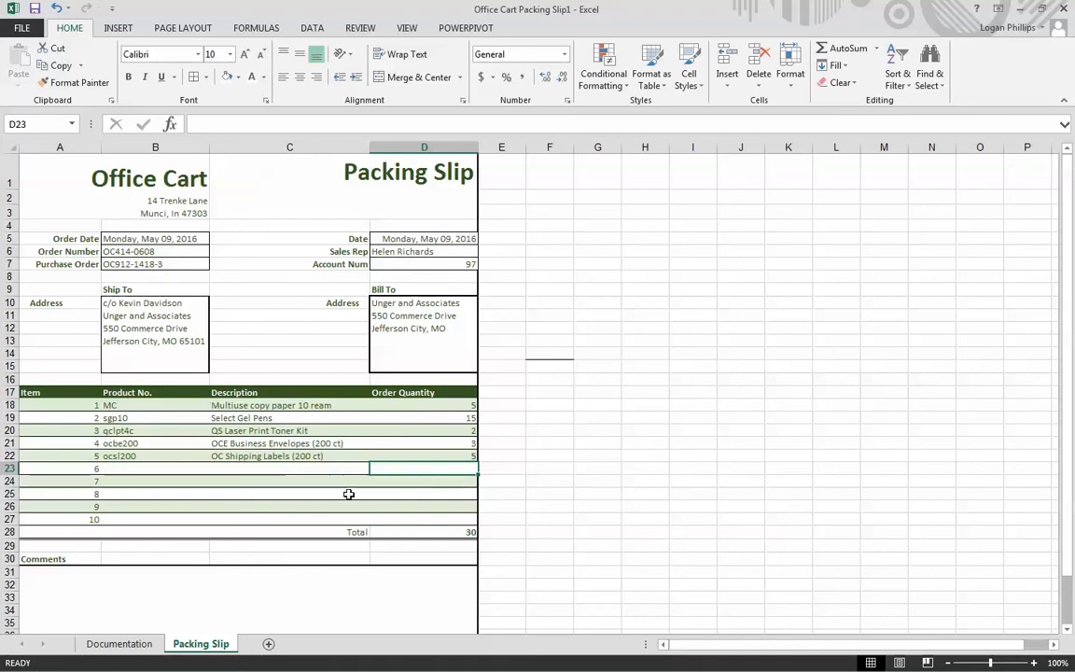
- Fill the title block A1:D3 with dark green, matching the item table's header row
scroll(513, 530, down, 4)
scroll(523, 535, up, 4)
click(108, 196)
drag(107, 196, 299, 197)
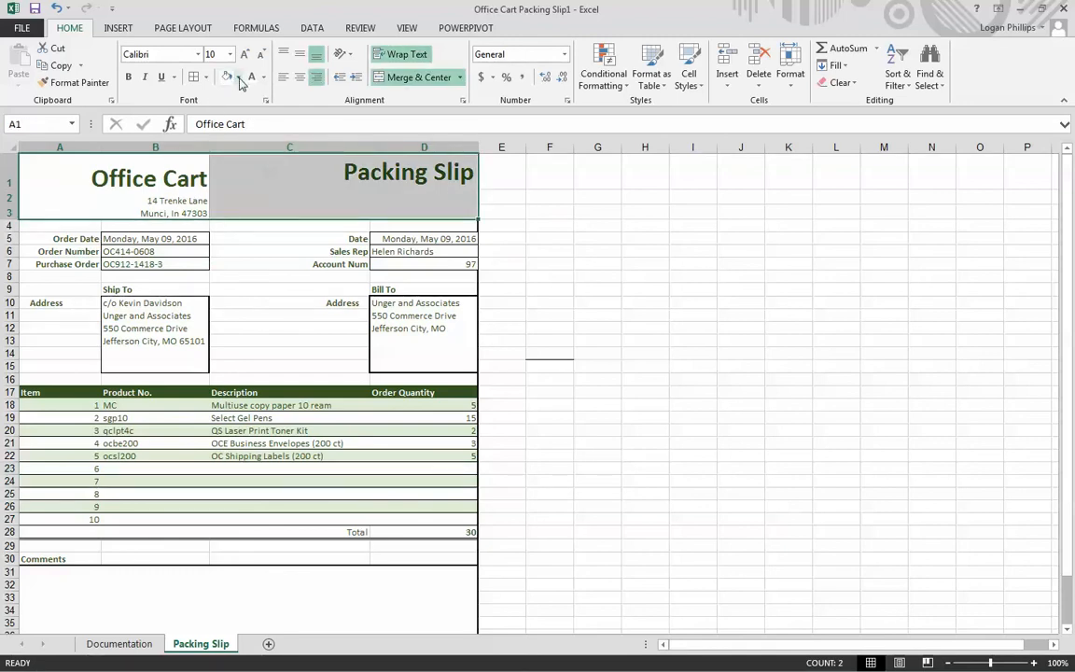
click(239, 77)
click(341, 164)
- Set the font color of the Packing Slip title and the Office Cart name and address block to white
click(341, 161)
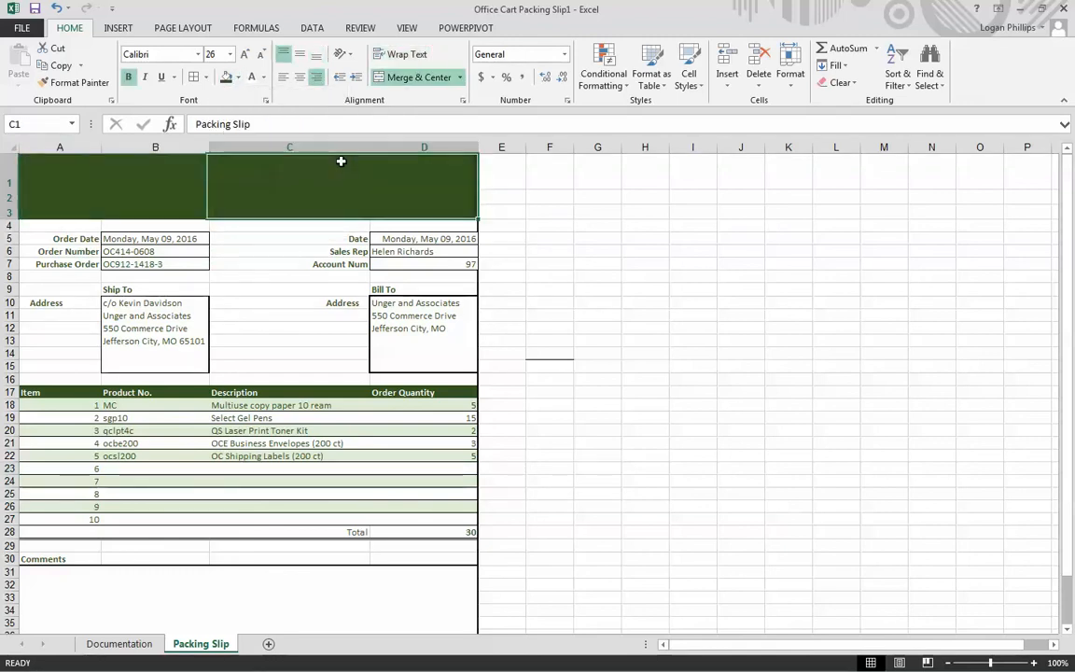
click(250, 80)
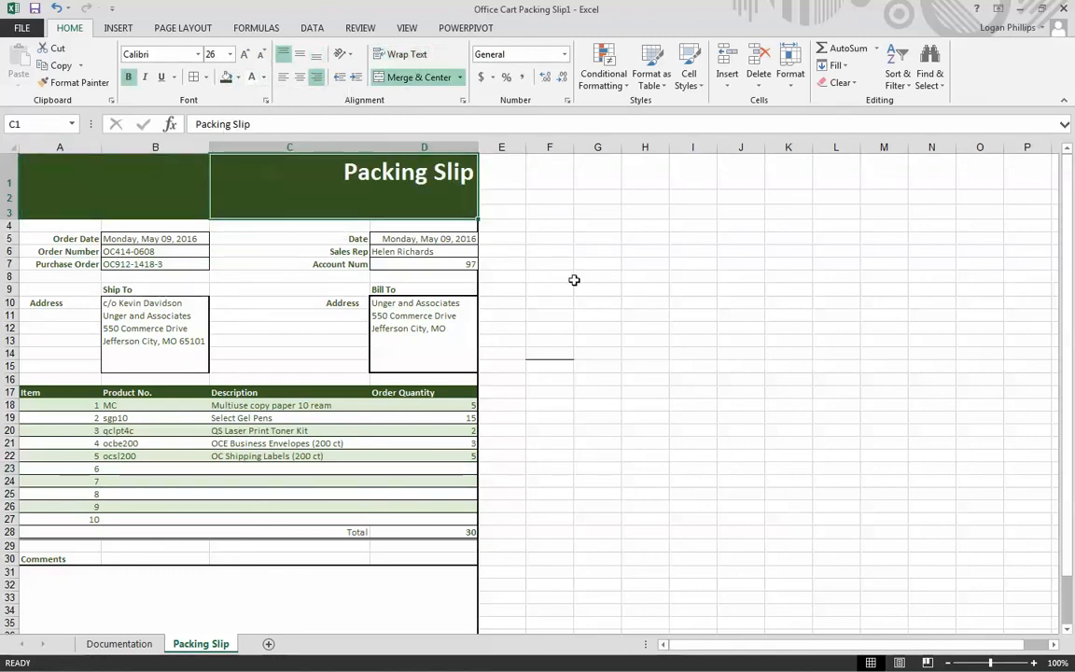
click(187, 194)
click(250, 80)
click(629, 278)
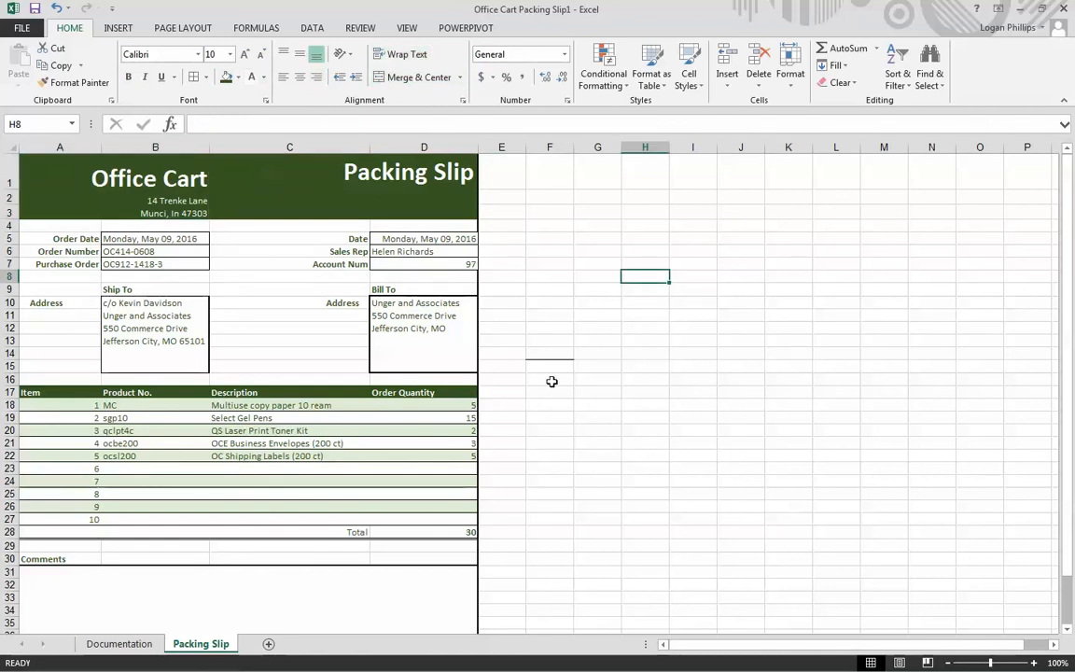
- Close the packing slip workbook and compress the Office Cart Packing Slip1 file on the desktop into a zipped folder
click(681, 549)
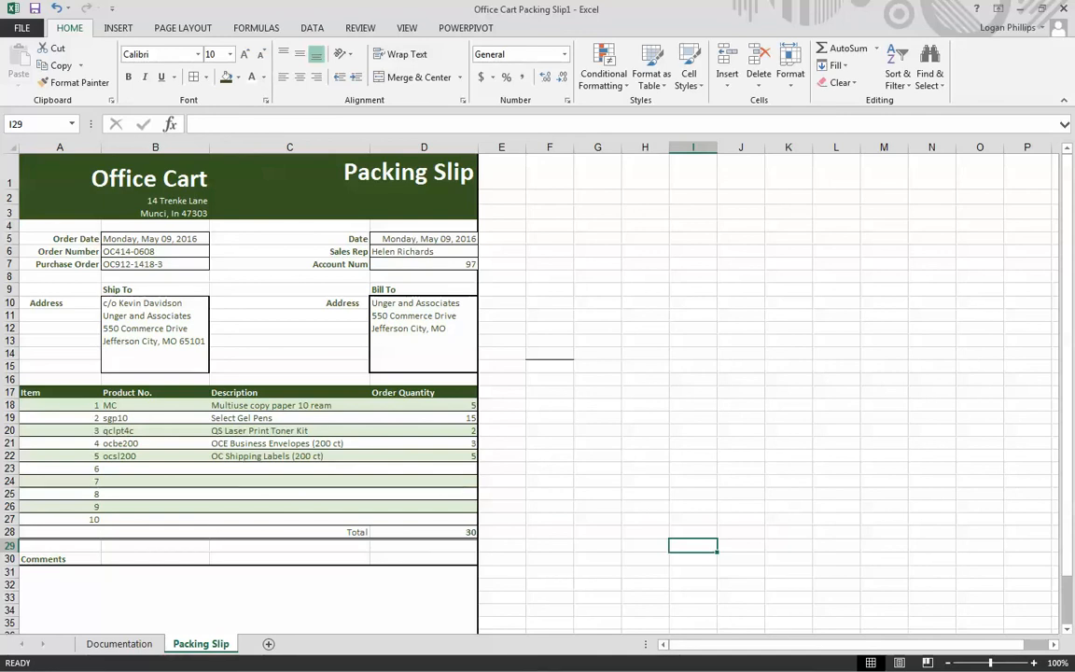
click(1063, 9)
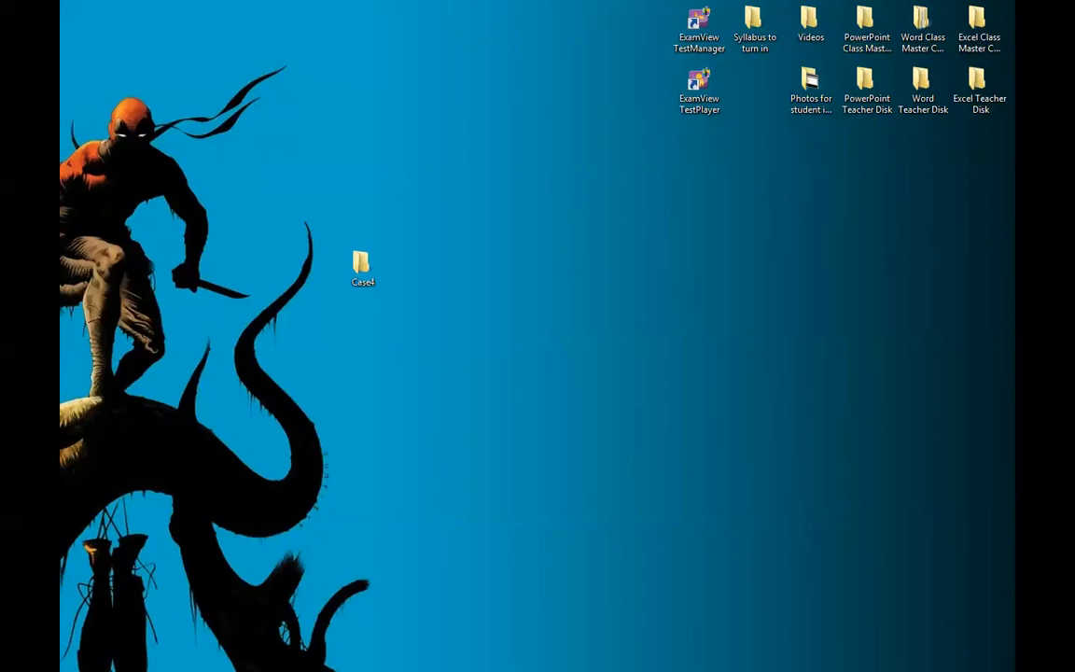
drag(338, 278, 442, 243)
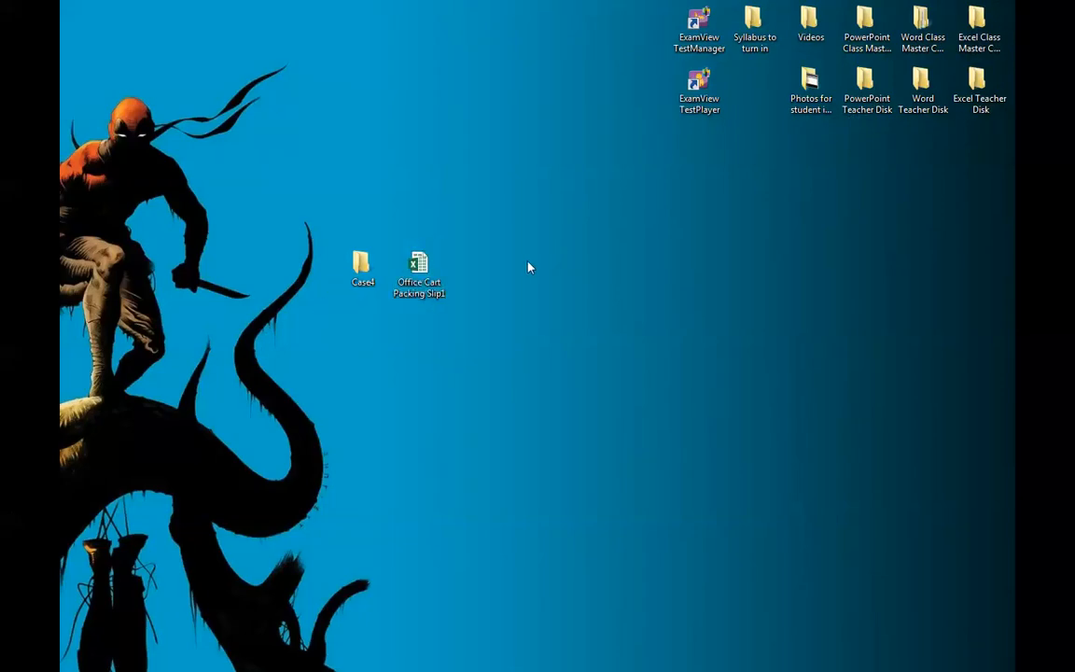
right_click(427, 279)
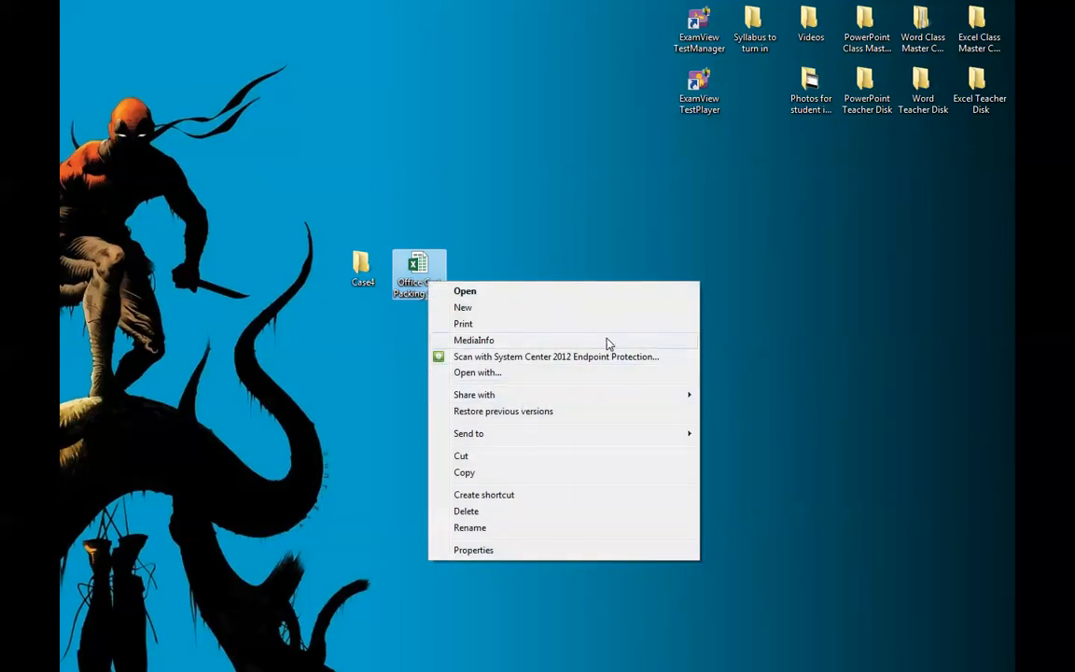
mouse_move(586, 435)
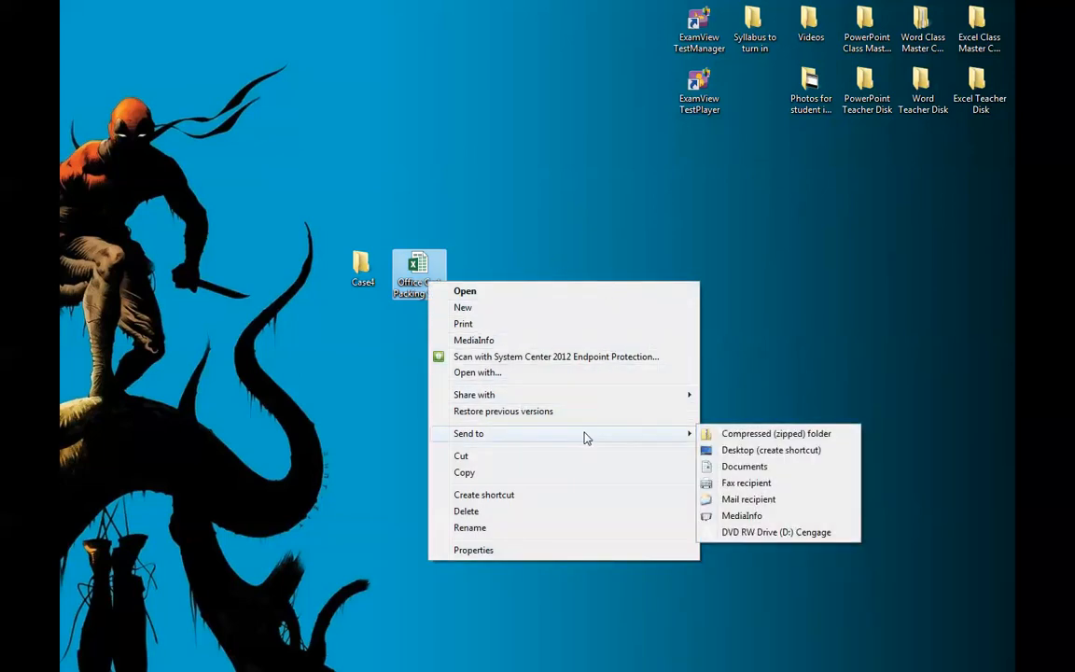
click(797, 434)
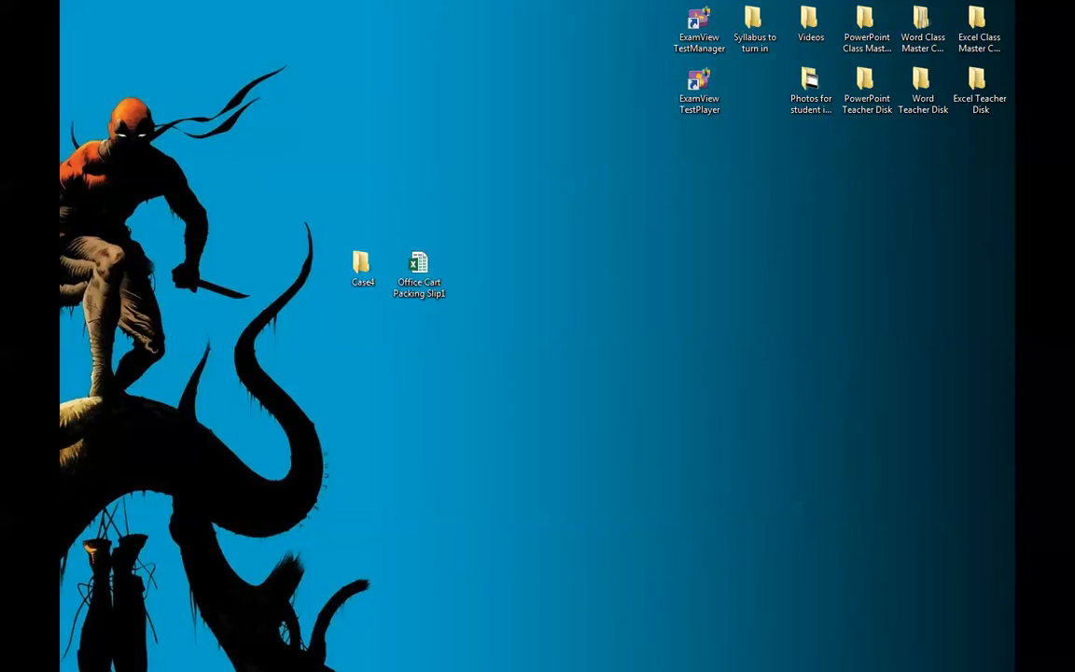
- Check the new zipped folder's contents and rename it with the student's full name followed by "Assignment 2"
double_click(360, 145)
click(576, 7)
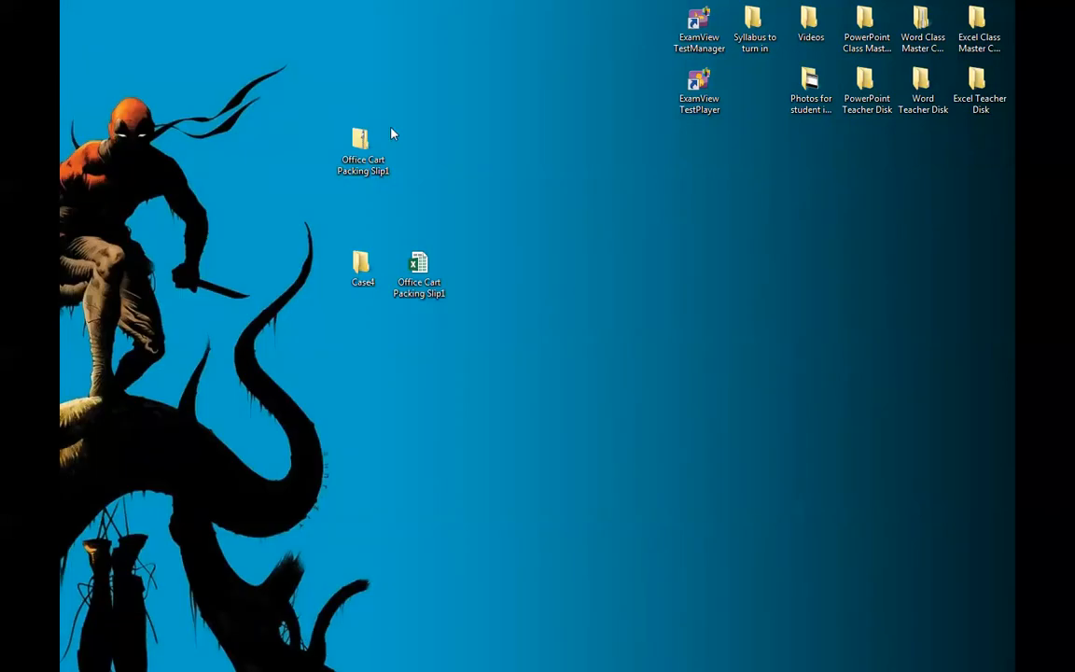
click(366, 168)
click(370, 172)
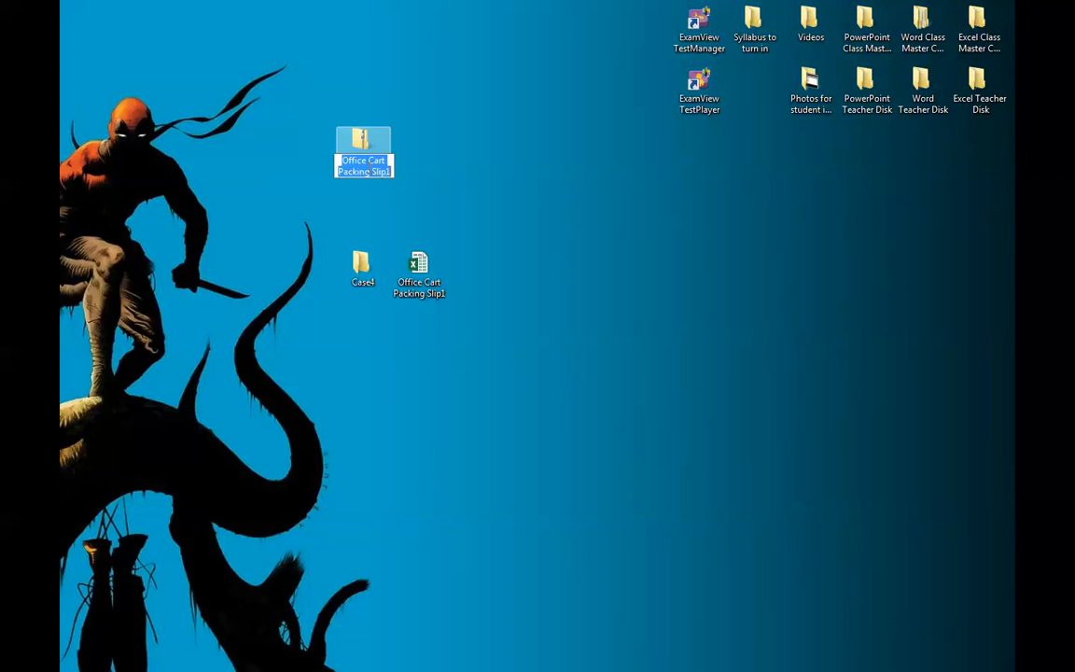
text(Logan Phillips Assignment)
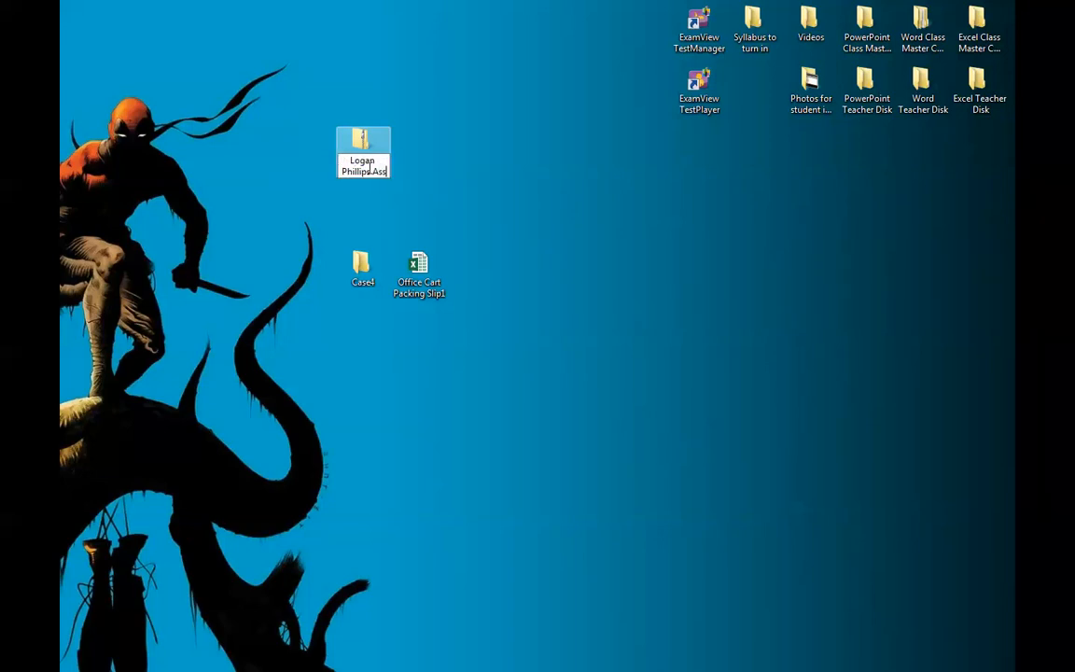
text( 2)
key(Return)
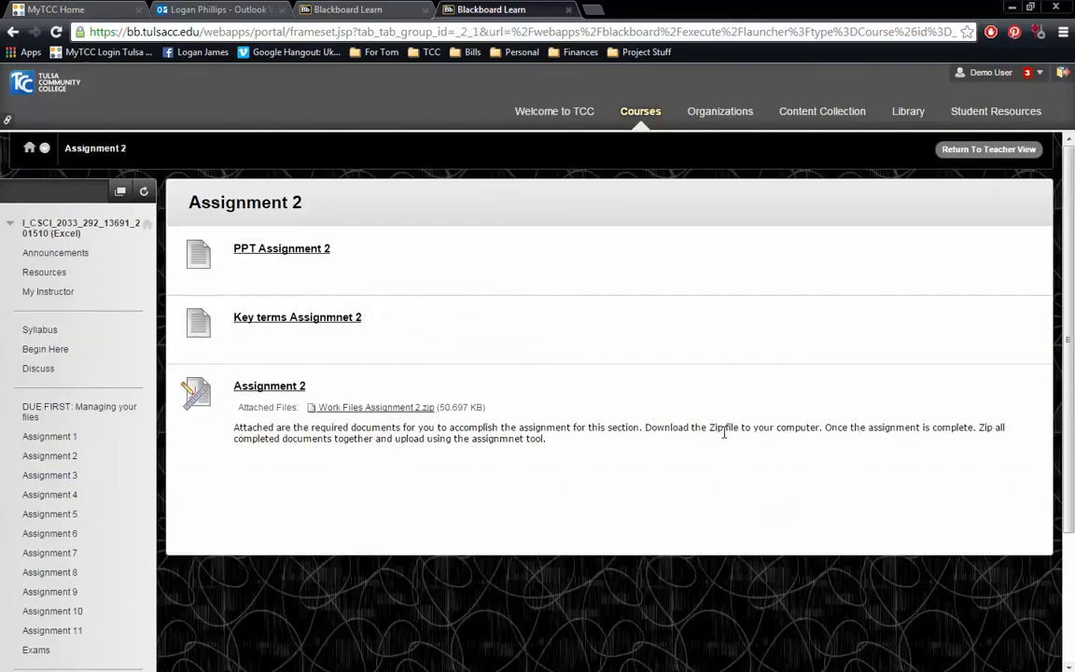
- In Blackboard, open the Assignment 2 submission page and attach the renamed Assignment 2 zip file from the desktop
click(270, 387)
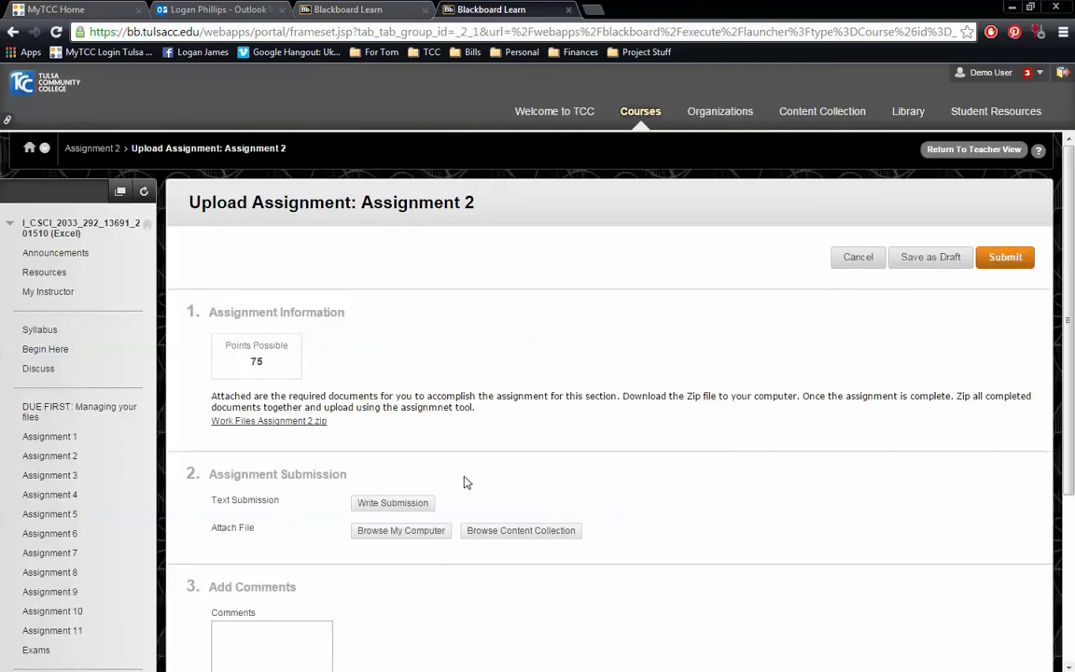
click(411, 533)
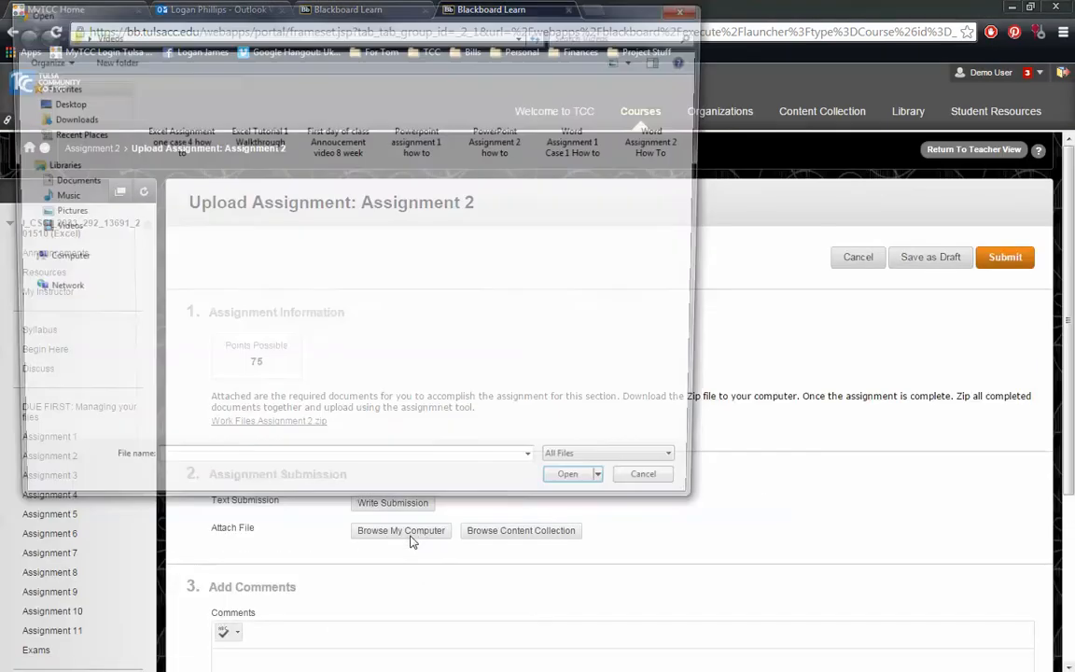
click(58, 102)
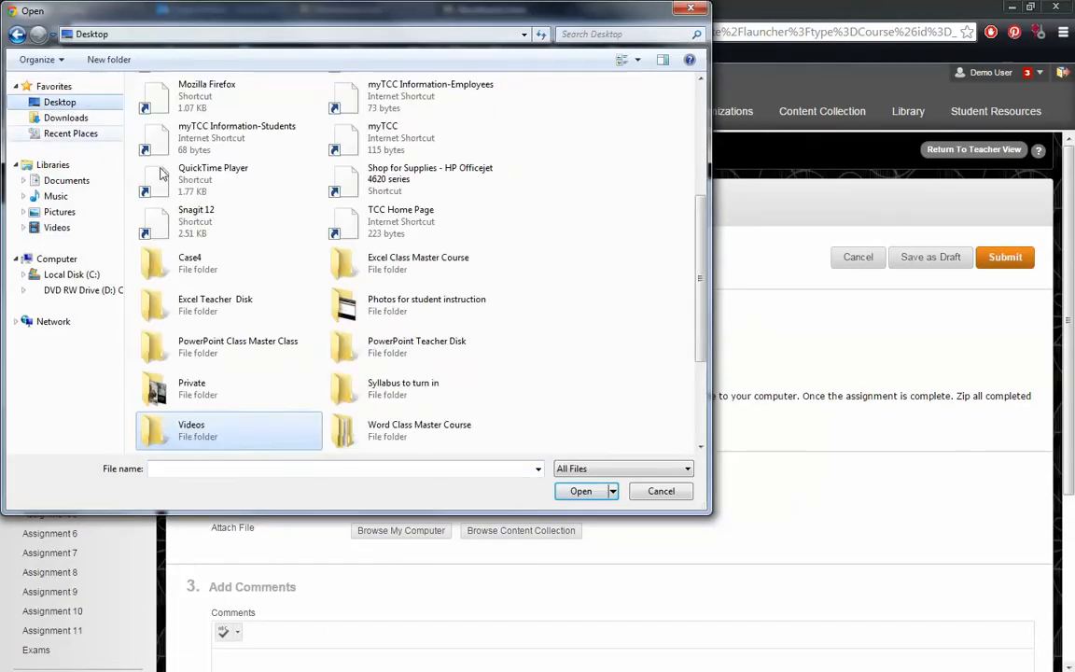
scroll(549, 360, down, 4)
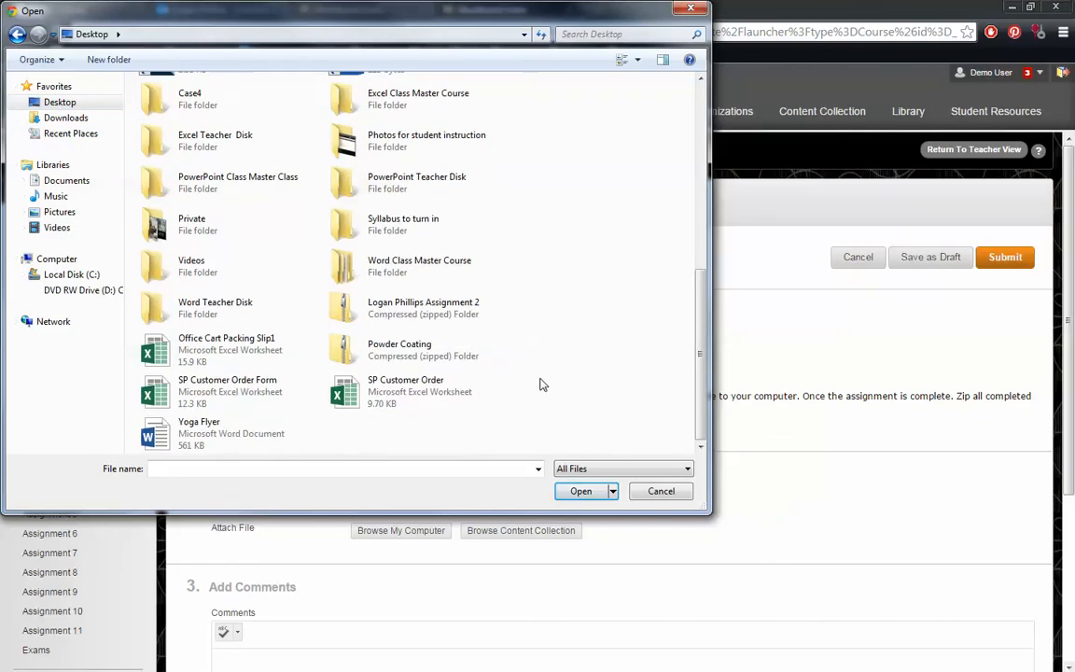
click(418, 298)
click(580, 491)
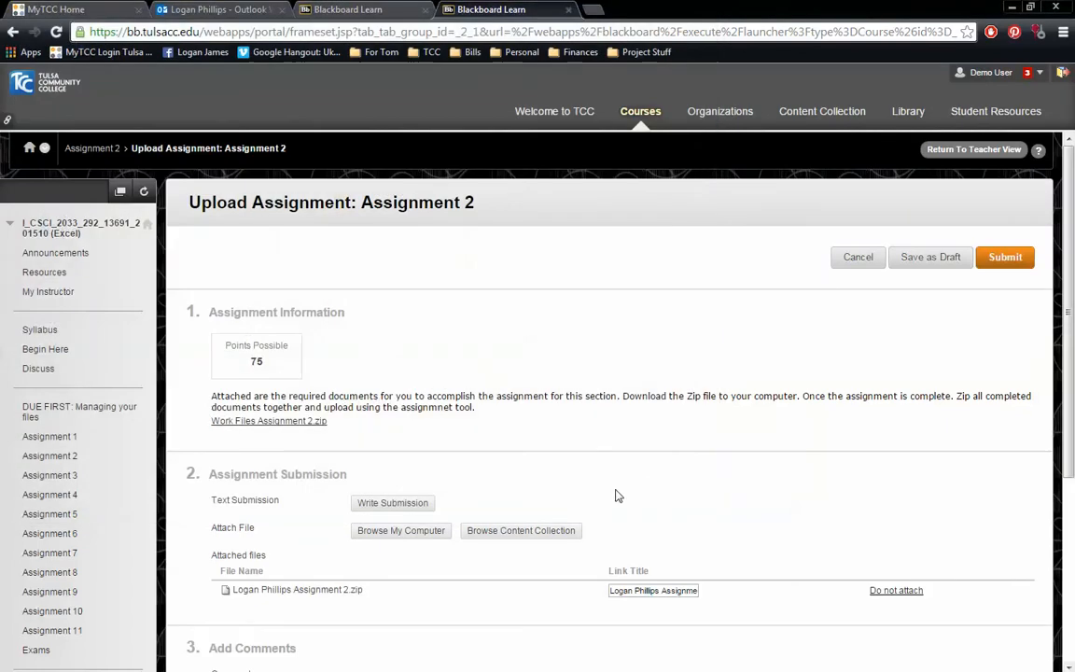
- Add the submission comment "I think you smell nice Mr. P."
scroll(615, 496, down, 2)
click(382, 512)
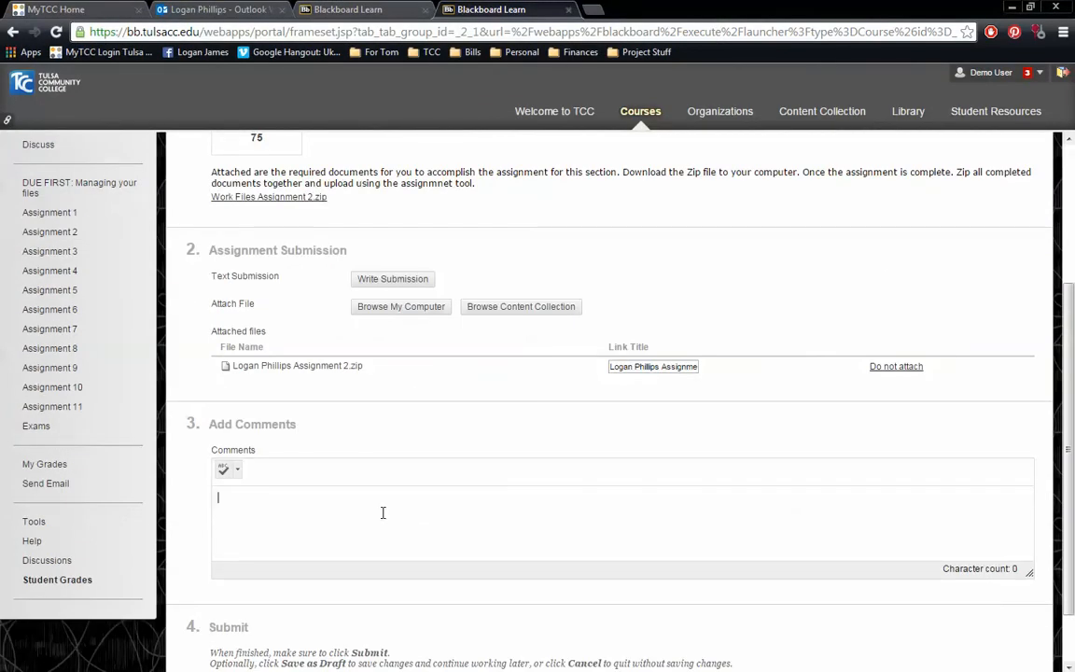
text(I think you smell)
key(BackSpace)
key(BackSpace)
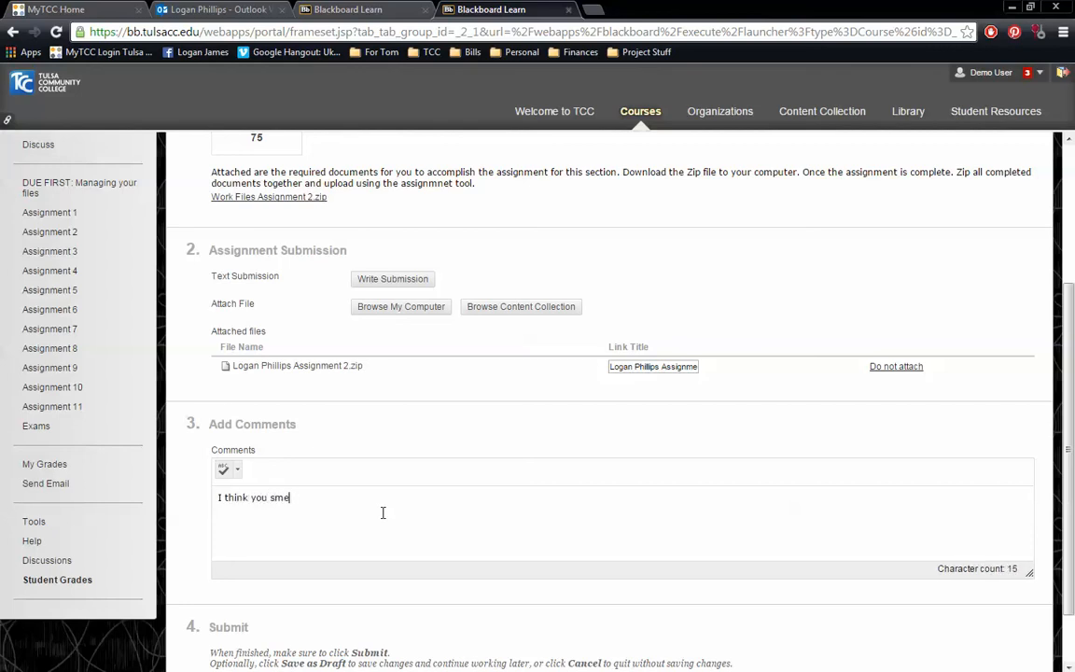
text(ll nice Mr. O)
key(BackSpace)
key(BackSpace)
key(BackSpace)
- Submit Assignment 2 and return to the desktop
scroll(481, 450, up, 3)
scroll(742, 497, down, 4)
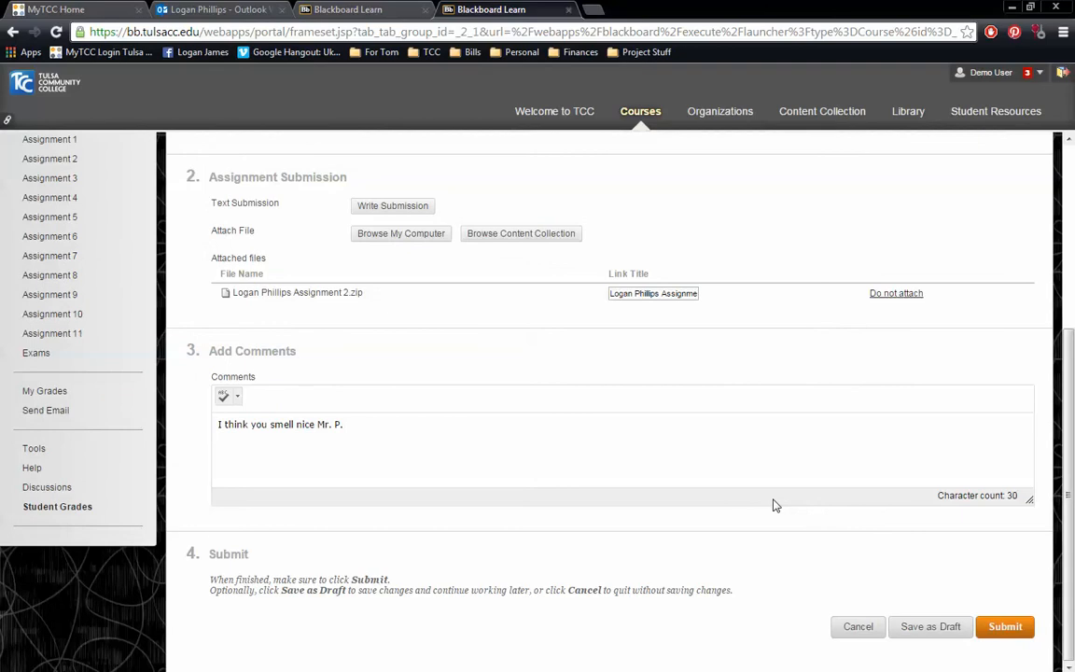
click(1003, 627)
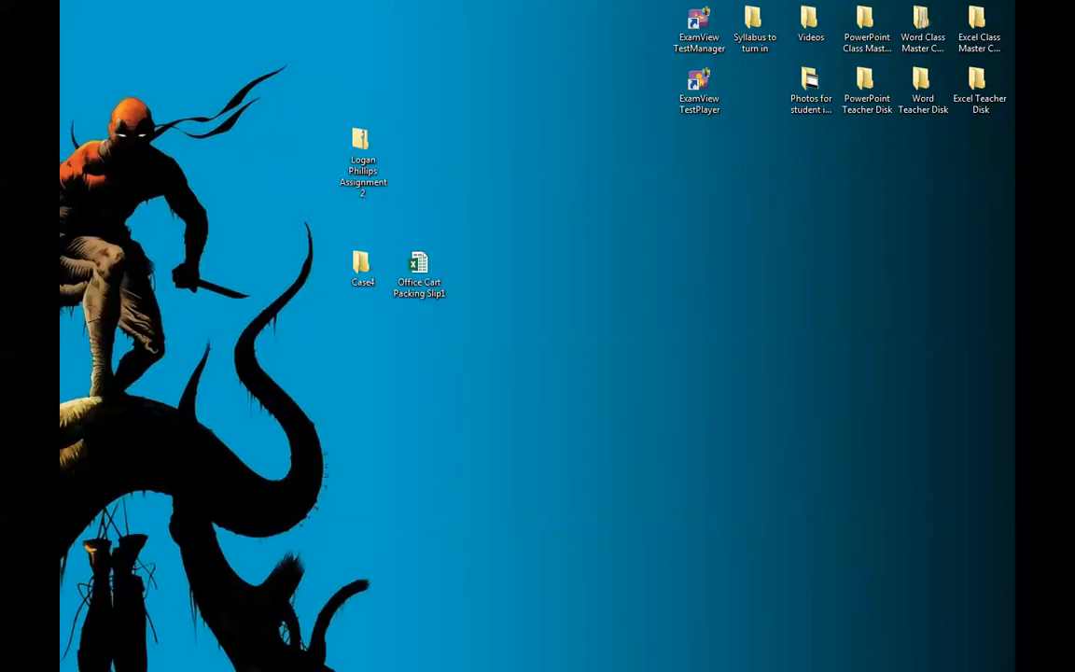
key(alt+Tab)
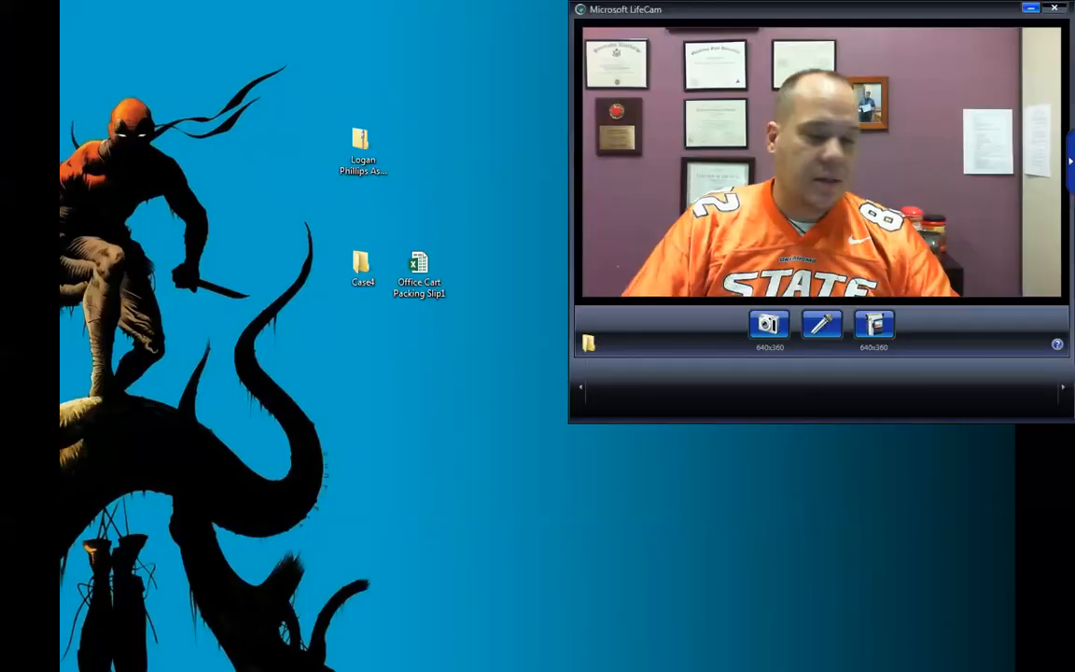